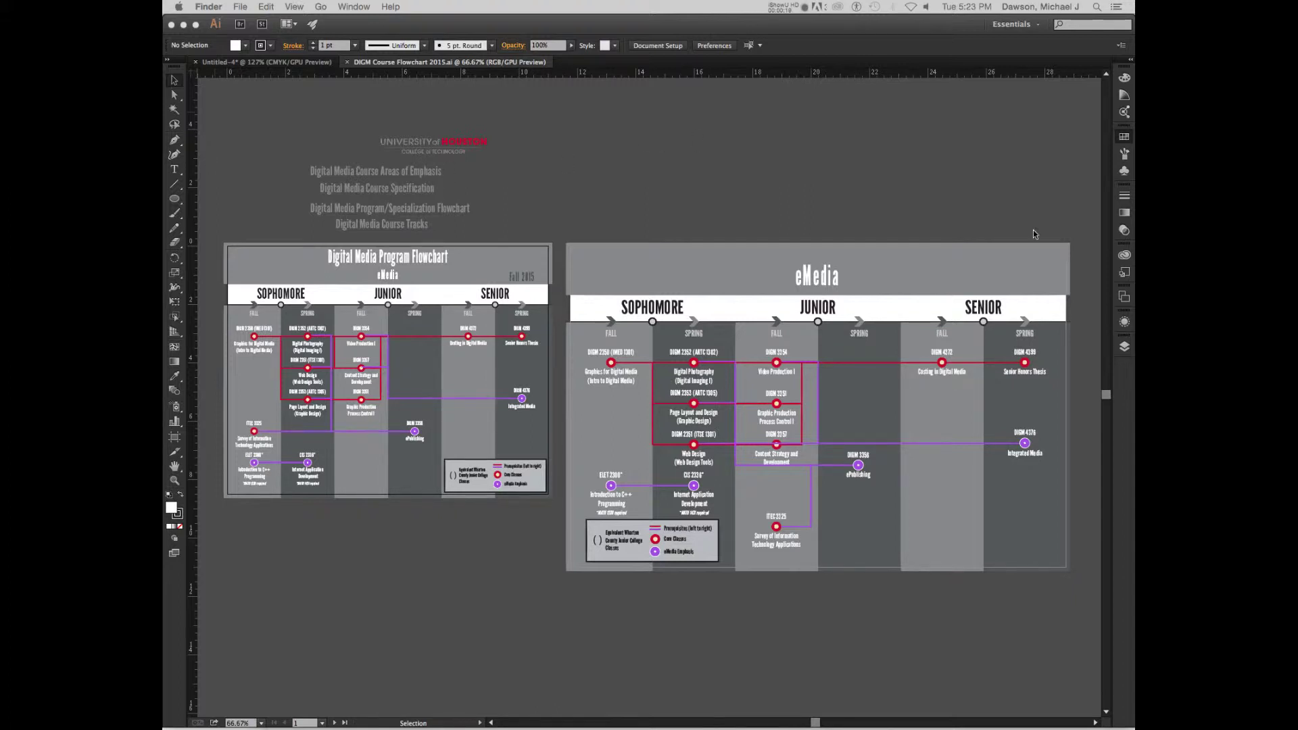
Open the Layers panel and float it over the canvas.
left_click(1124, 348)
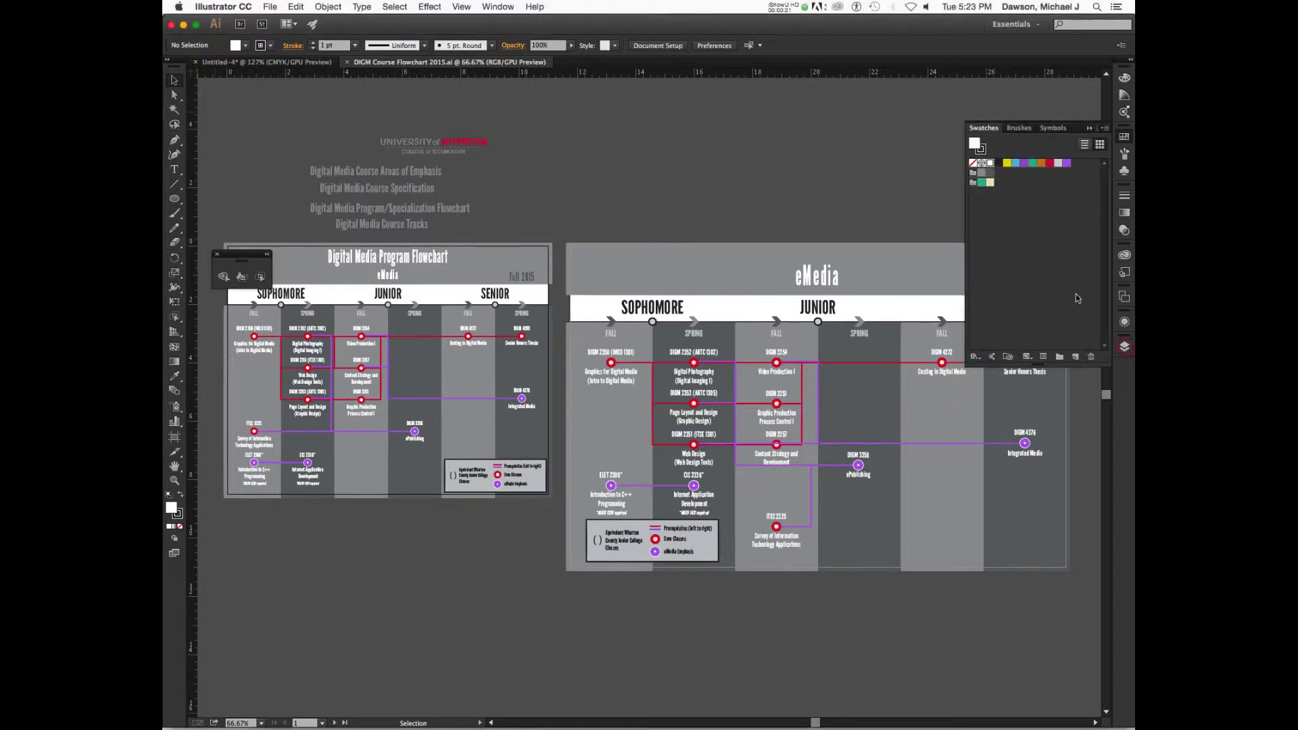
left_click(1127, 353)
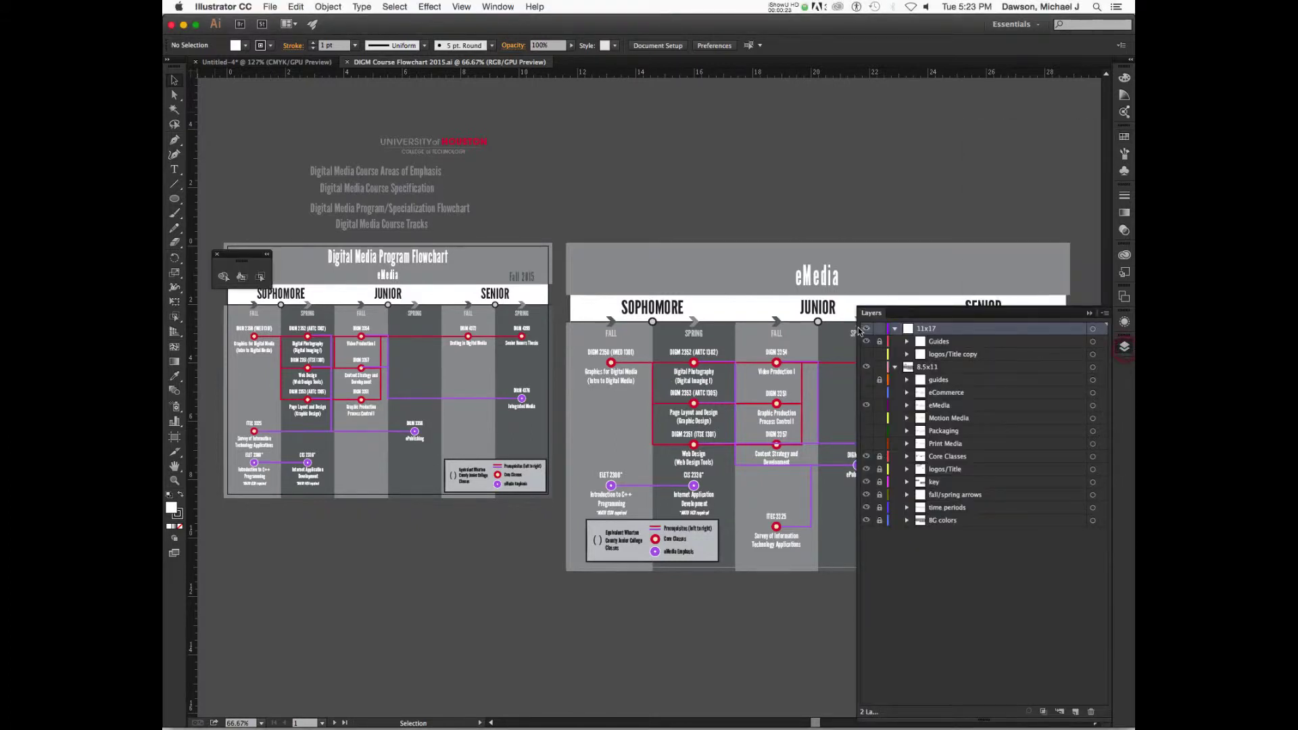
left_click_drag(872, 320, 805, 174)
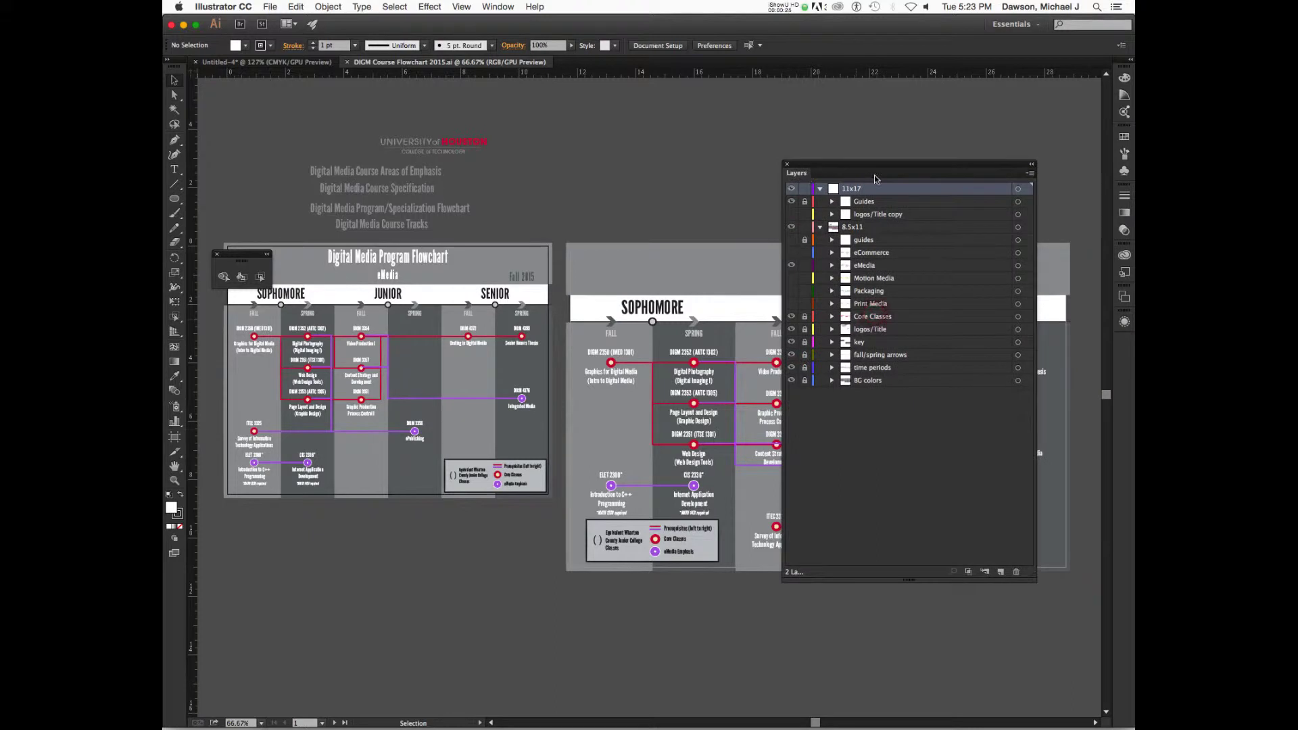
Set the Layers panel row size to a custom 100 px in Panel Options.
left_click(1030, 169)
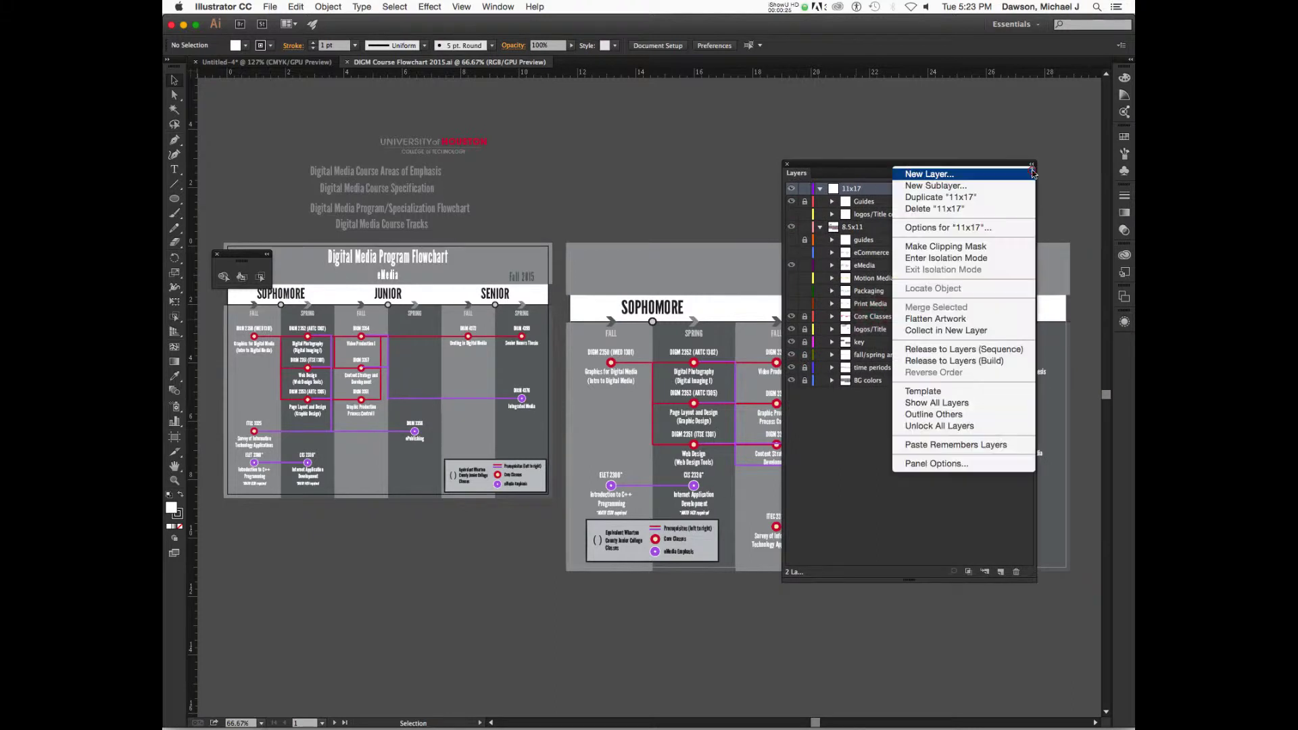
left_click(968, 463)
left_click(784, 322)
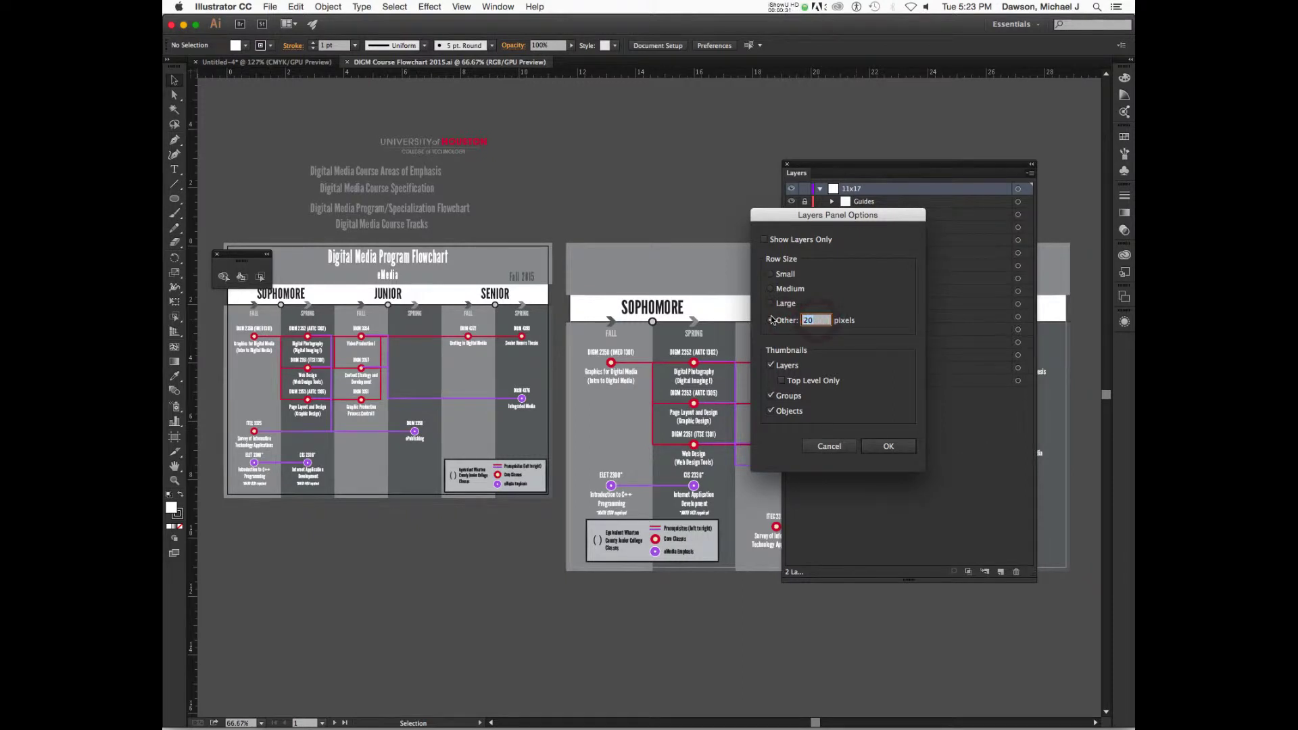
type("100")
key("Return")
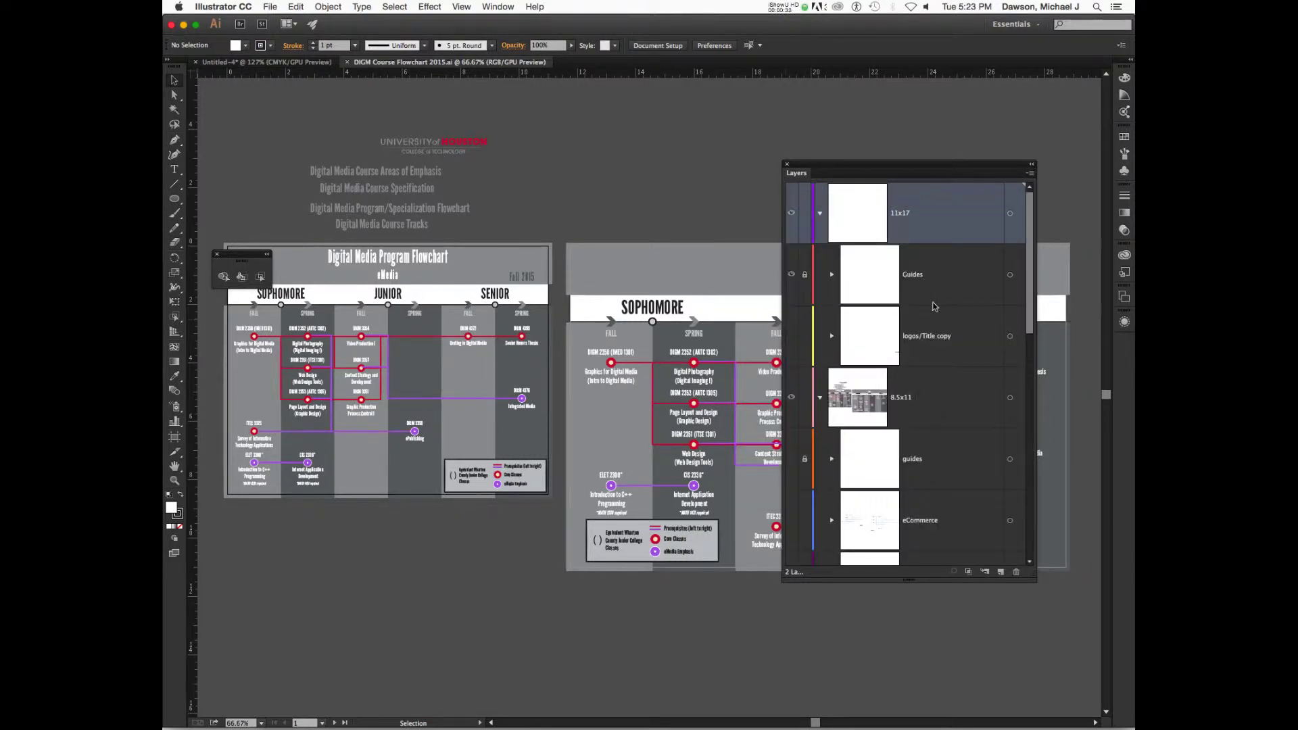
Collapse the 11x17 layer and select the 8.5x11 layer.
left_click(821, 213)
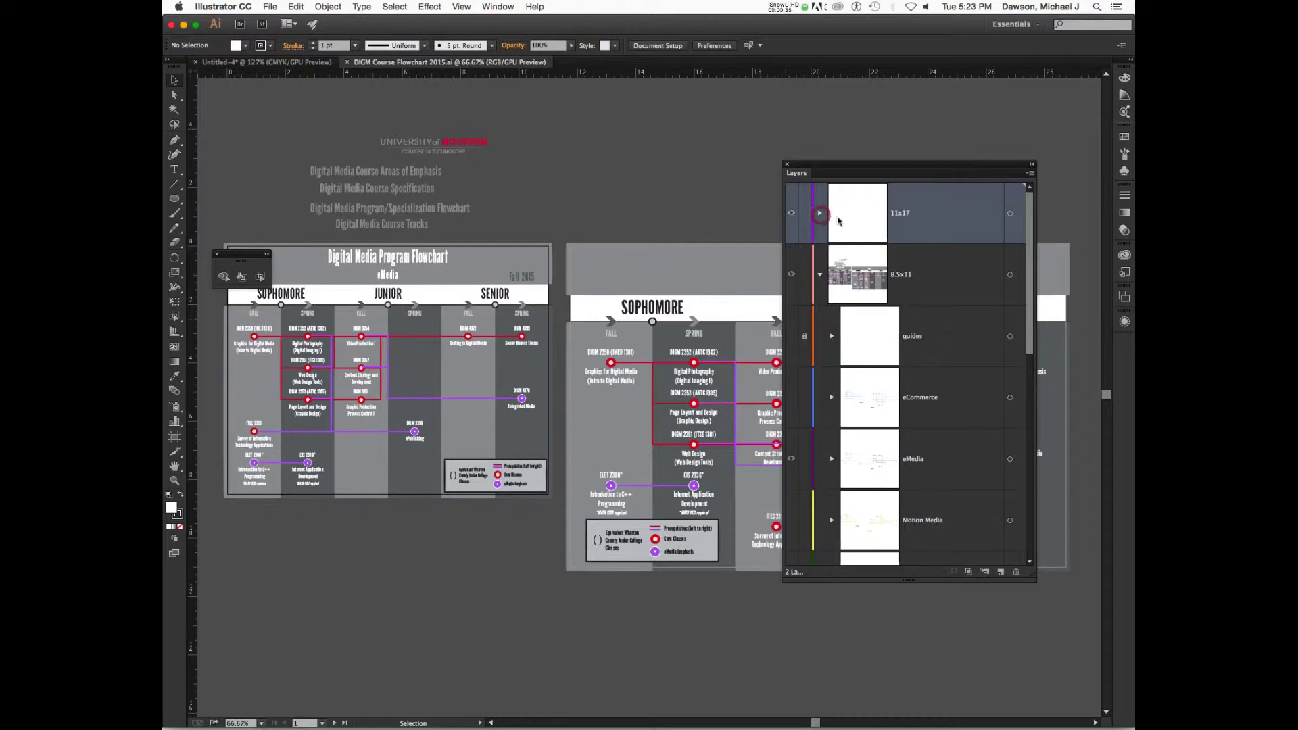
left_click(933, 276)
scroll(956, 298, "down", 1)
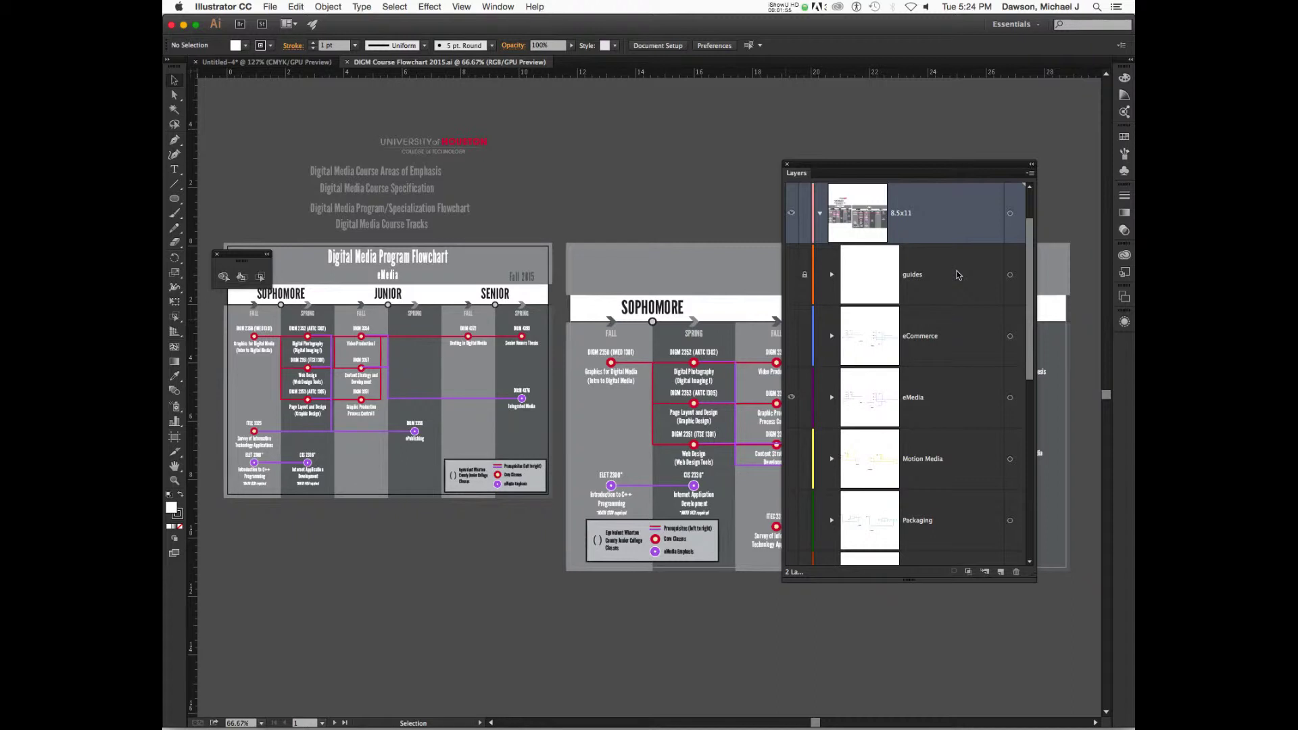
Select all of the left flowchart's artwork, then deselect it.
scroll(415, 317, "left", 5)
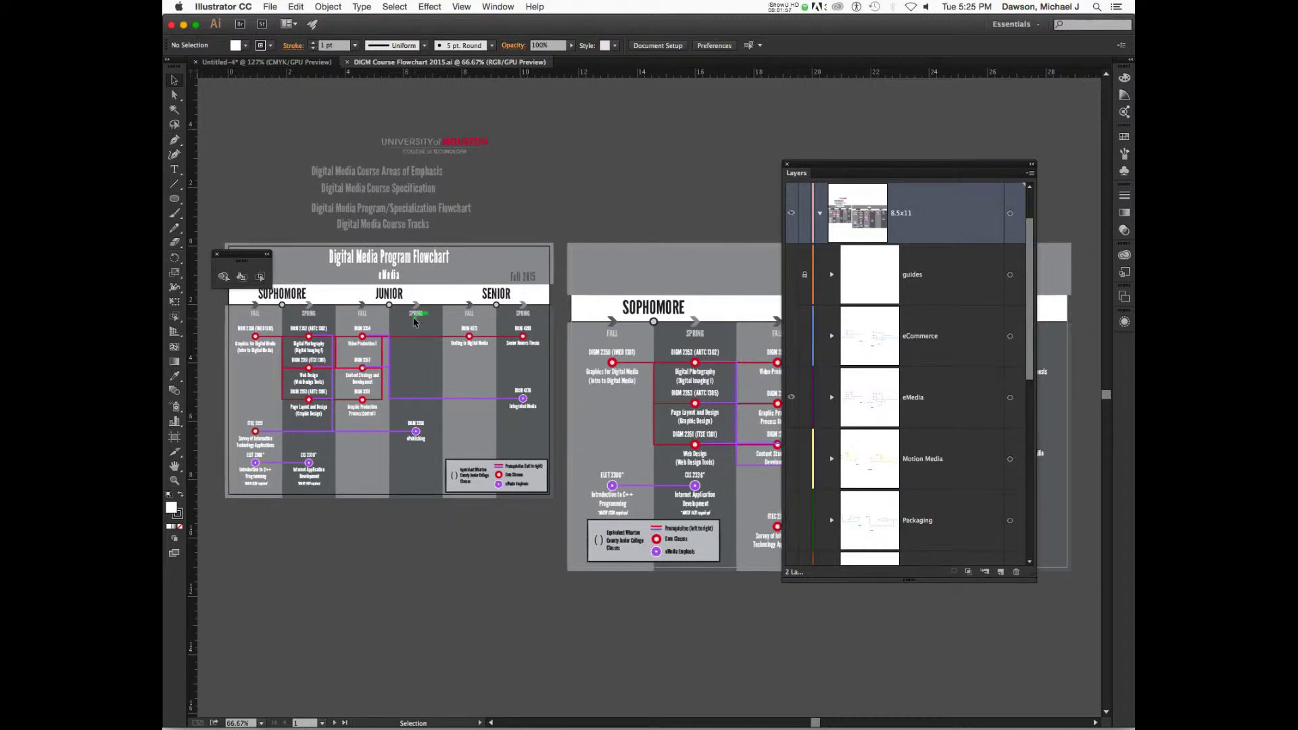
left_click_drag(319, 229, 689, 558)
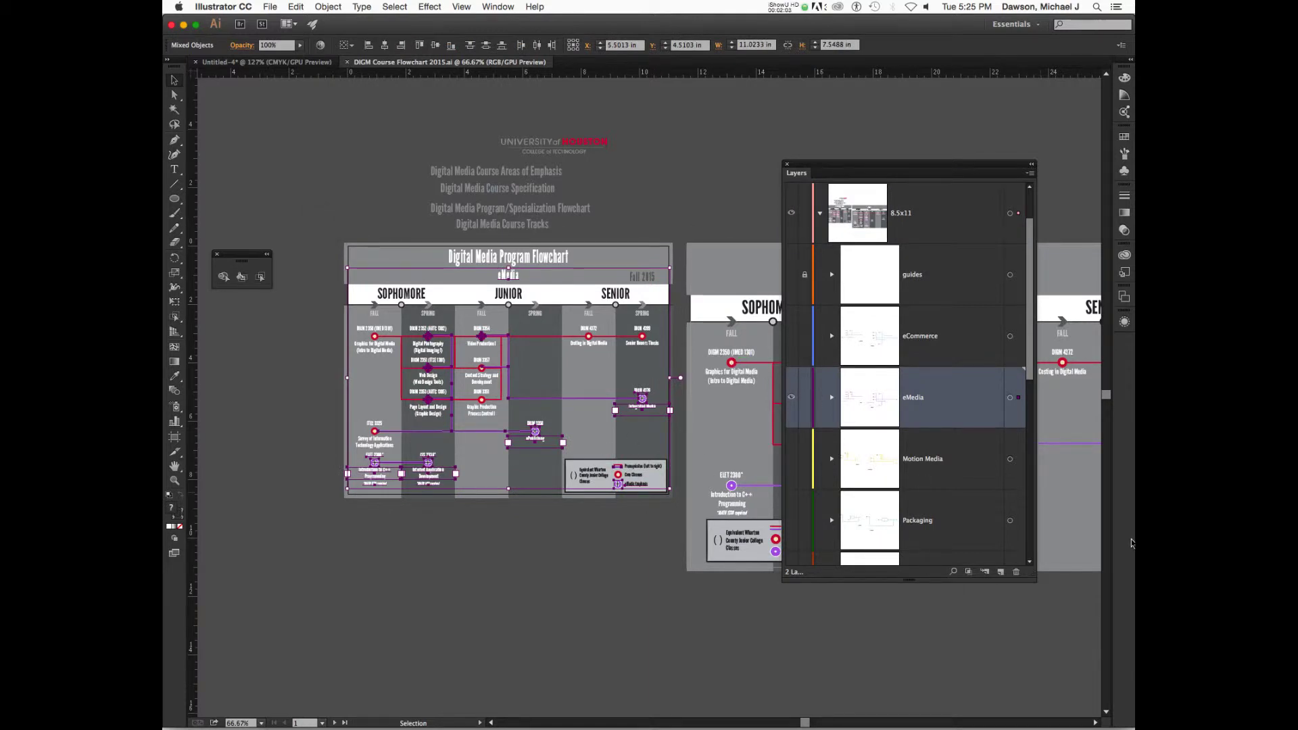
left_click(598, 539)
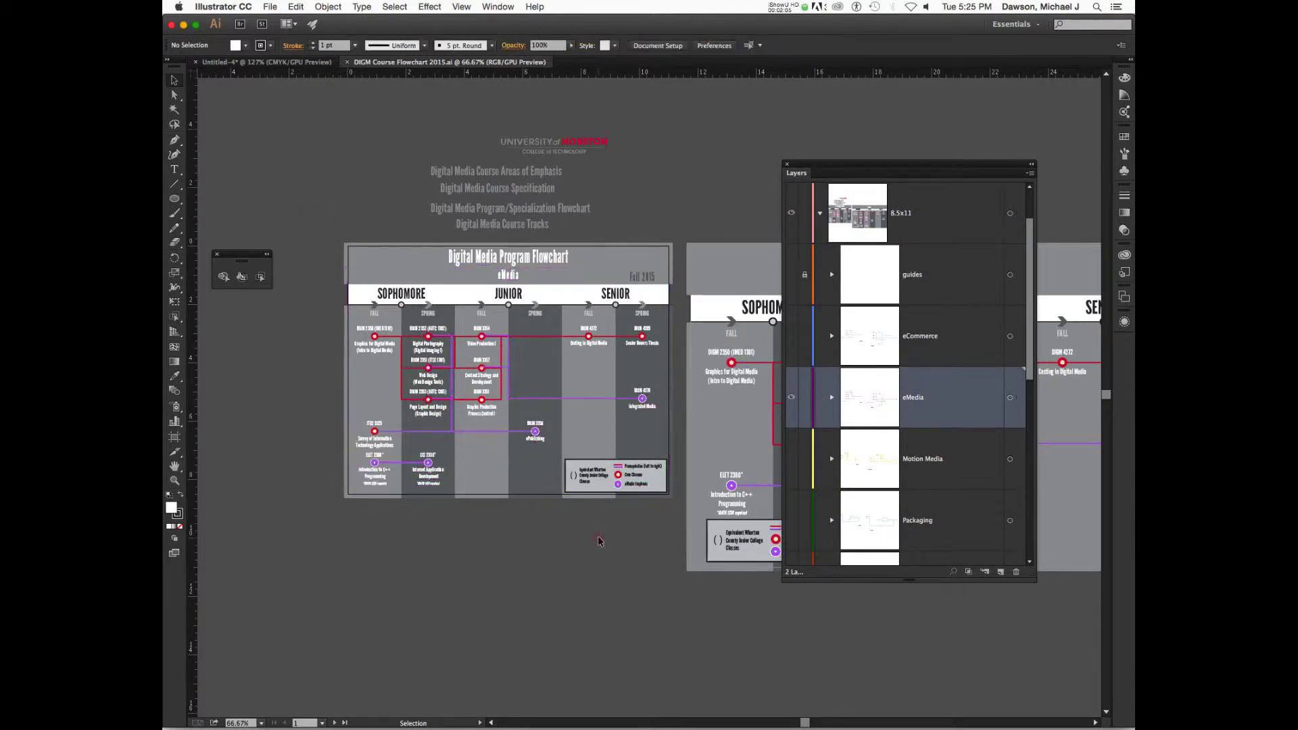
scroll(598, 539, "right", 3)
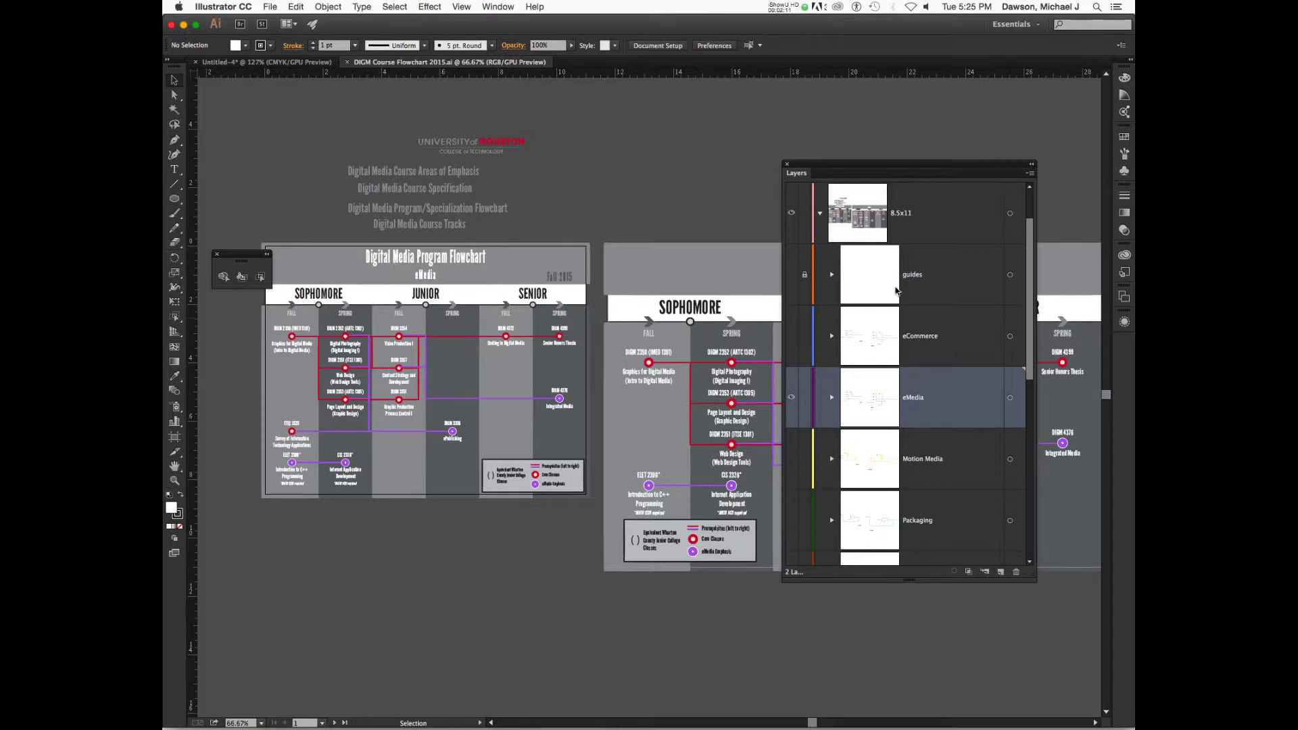
scroll(865, 315, "up", 2)
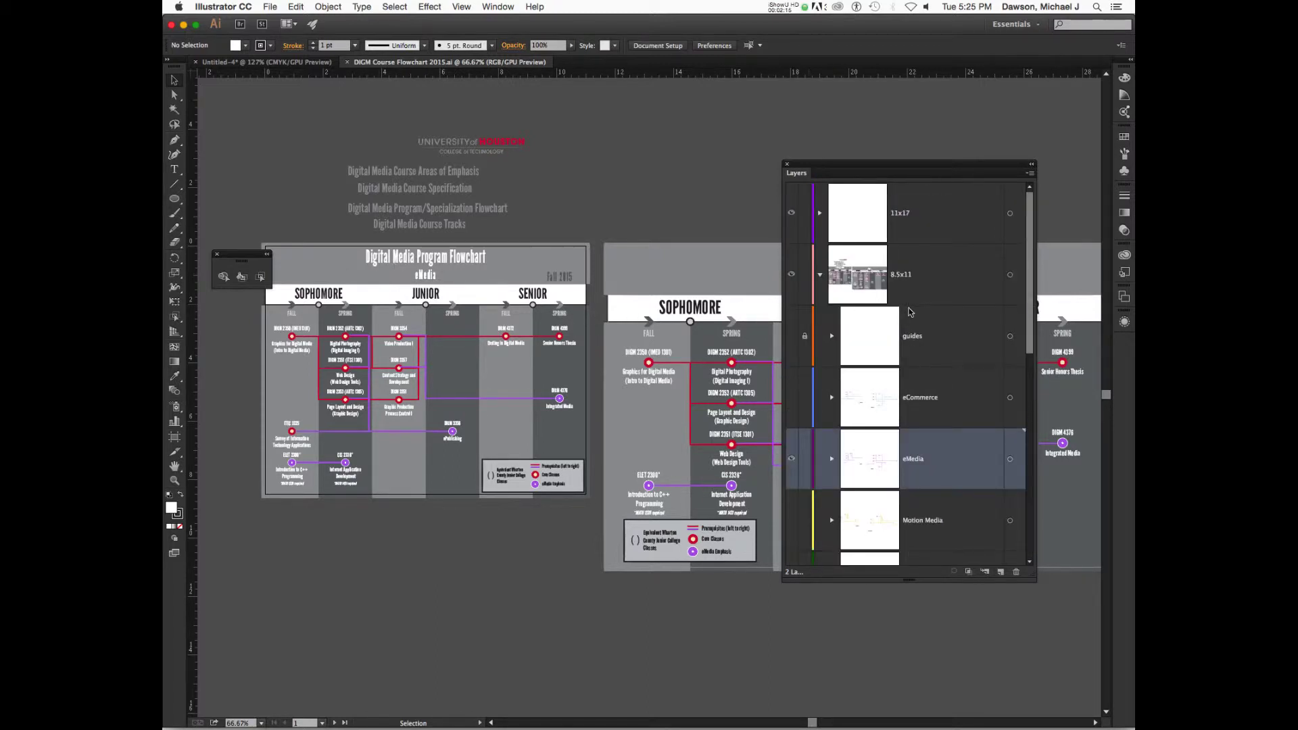
scroll(910, 295, "down", 1)
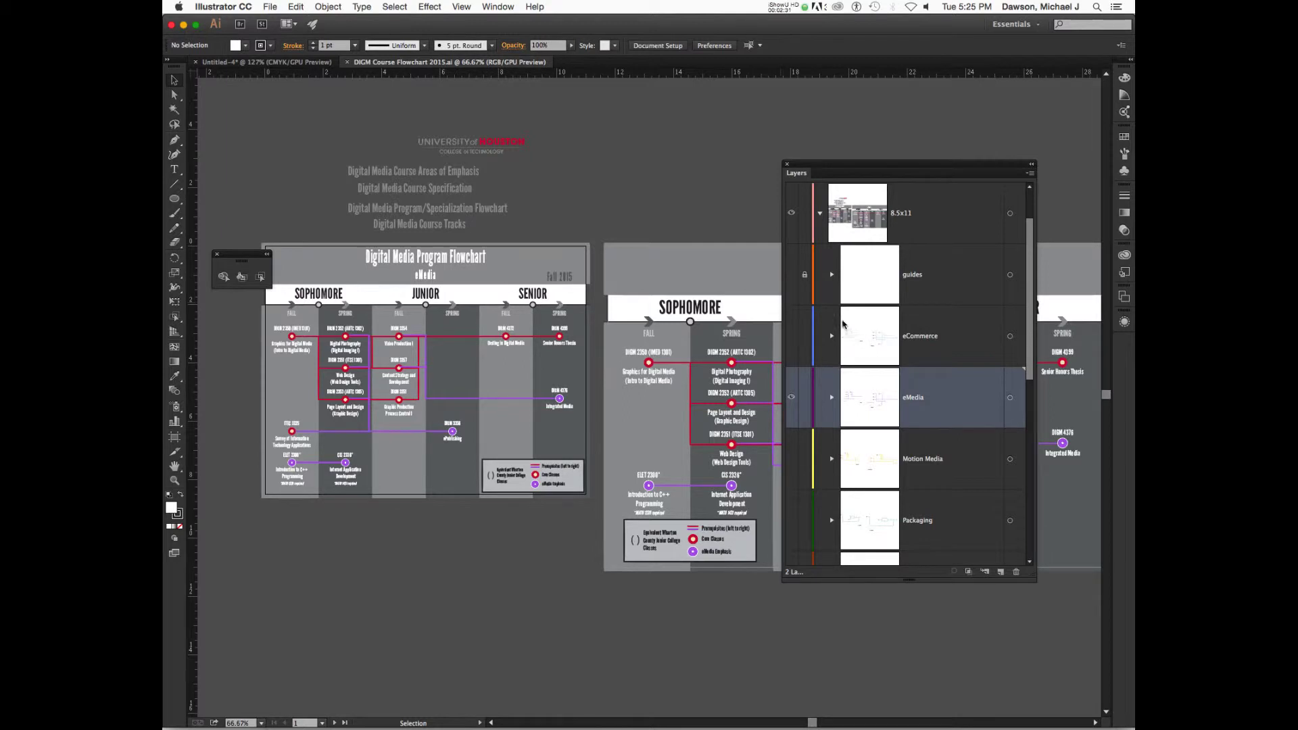
Toggle 8.5x11's lock, then unlock Core Classes, logos/Title, key, fall/spring arrows, time periods, BG colors.
left_click(804, 213)
scroll(899, 317, "down", 10)
left_click(805, 228)
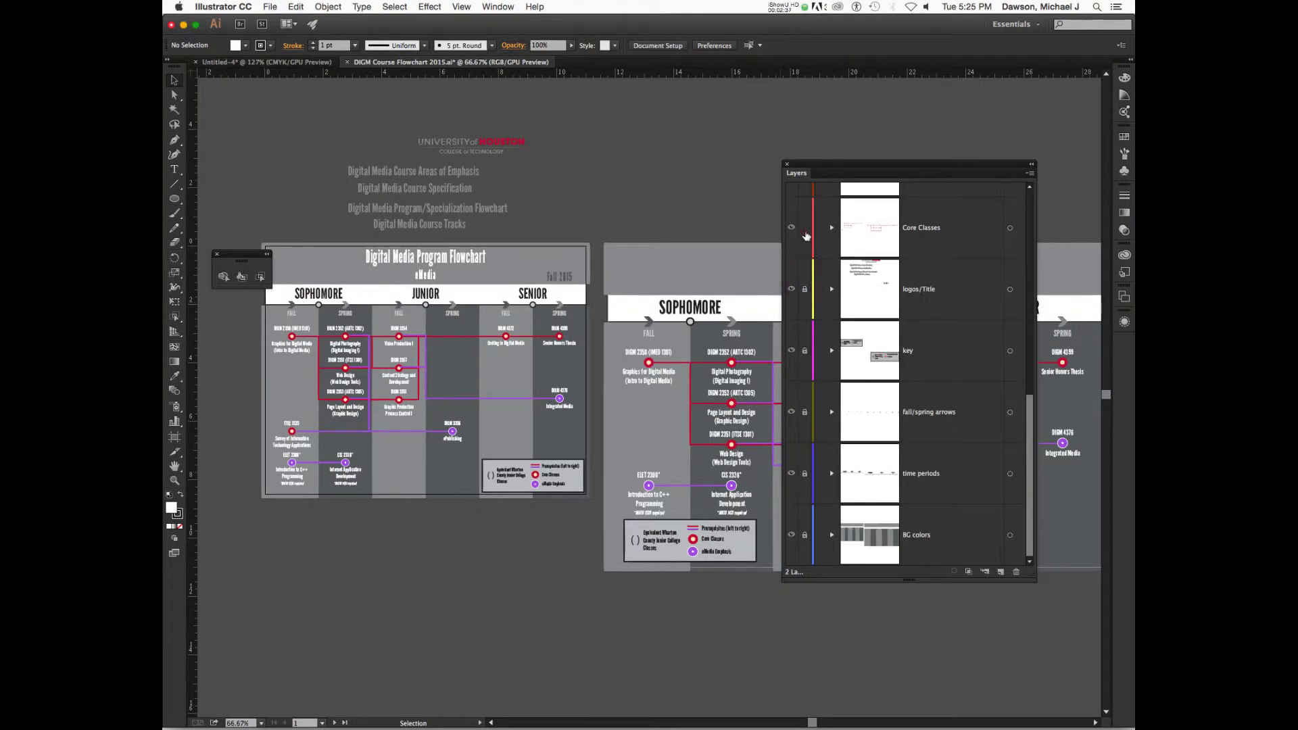
left_click(804, 290)
left_click(804, 353)
left_click(804, 416)
left_click(804, 473)
left_click(805, 535)
Set Artboard 1 to the Tabloid preset with the Artboard tool.
left_click(174, 436)
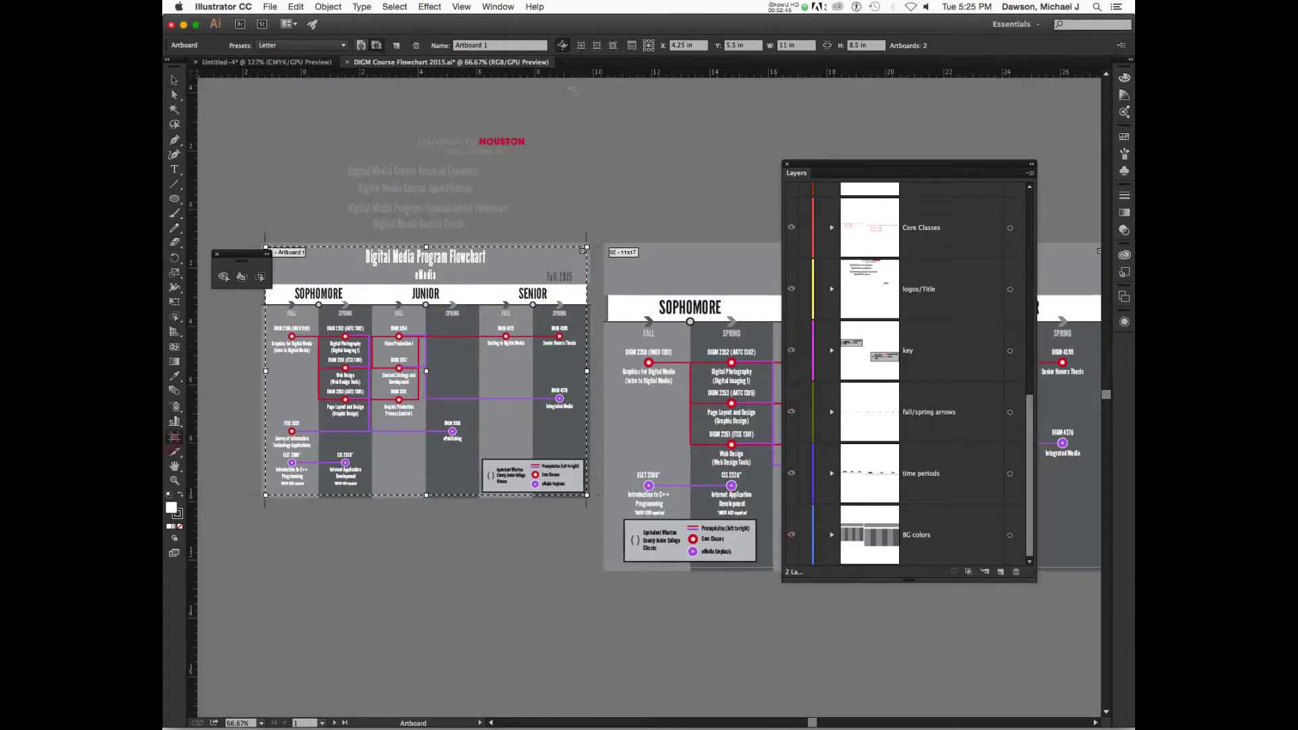
left_click(342, 45)
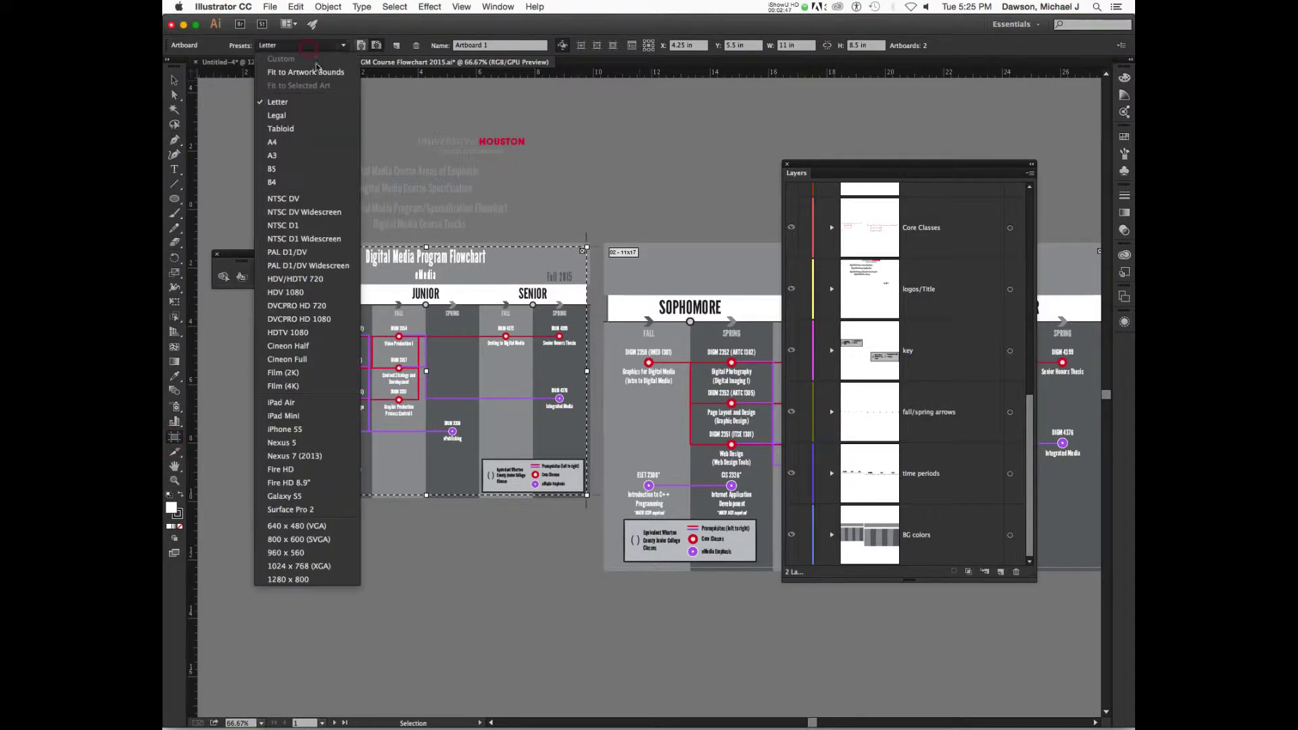
left_click(326, 127)
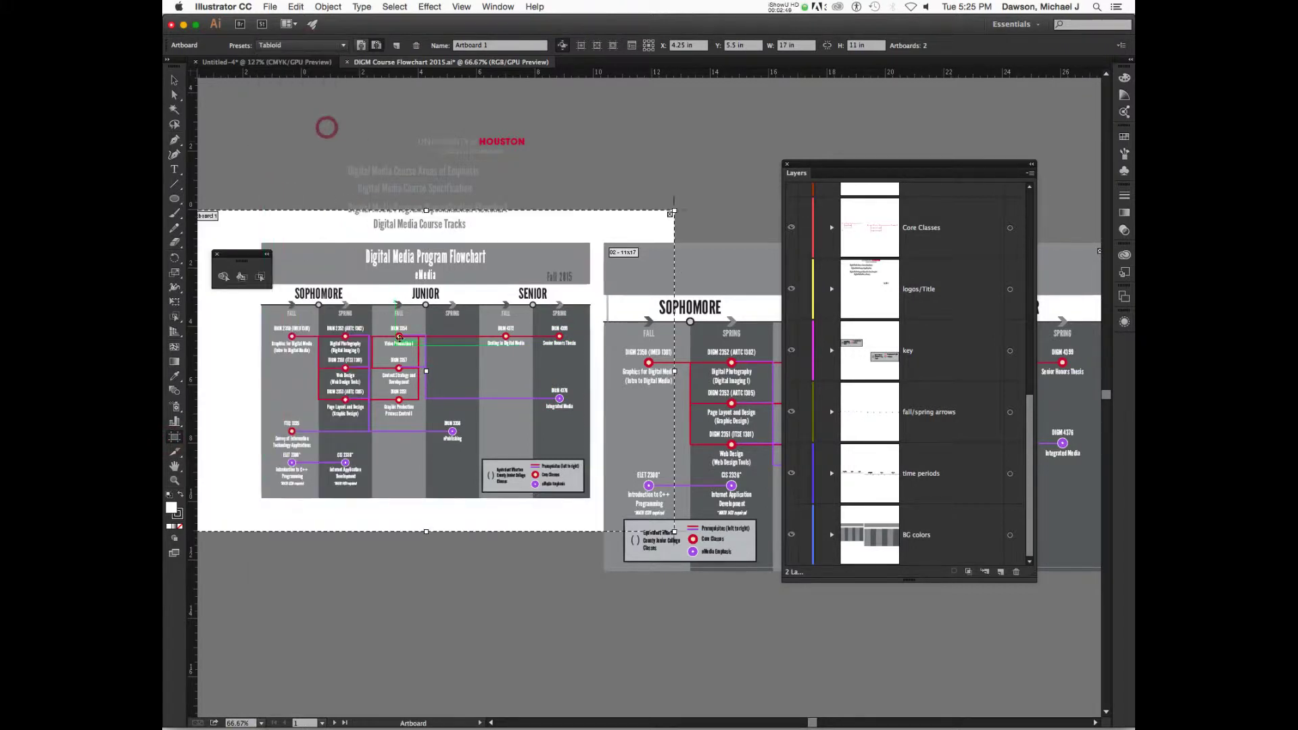
scroll(345, 225, "down", 1)
scroll(348, 225, "left", 5)
left_click_drag(428, 194, 358, 563)
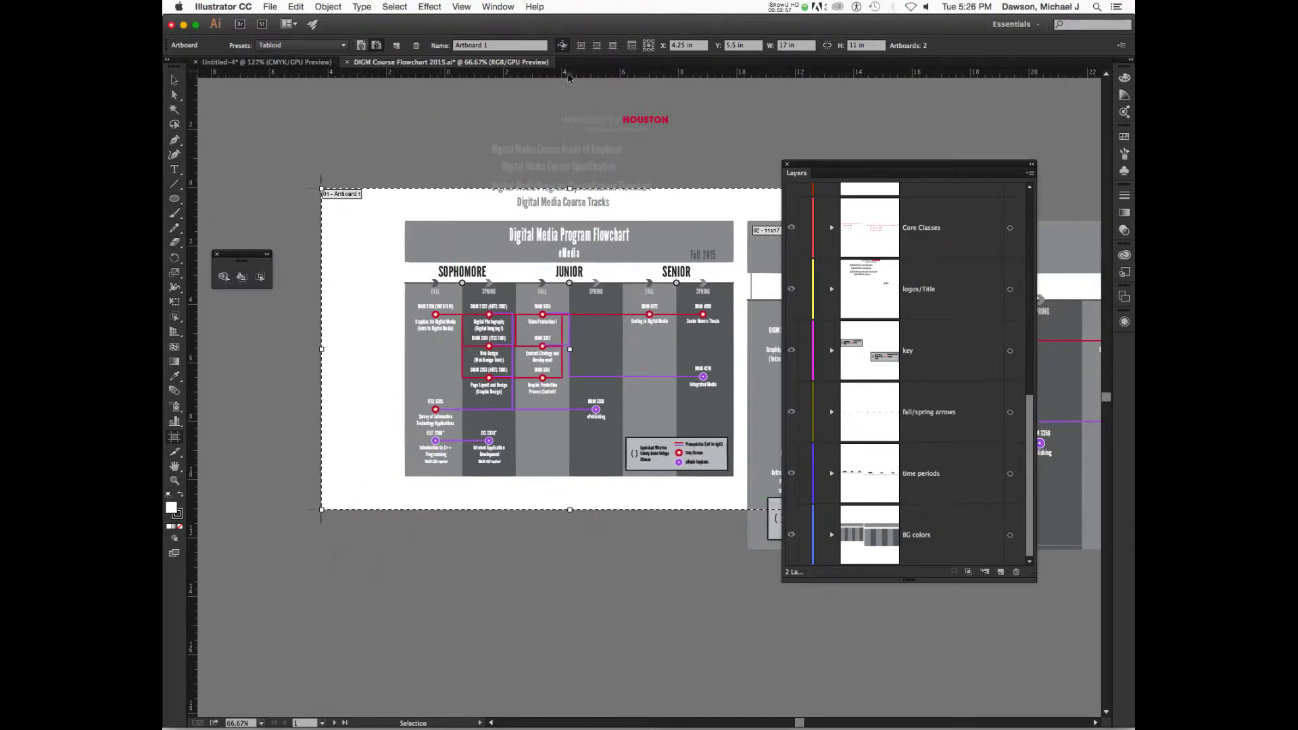
Turn off Move Artwork with Artboard and drag Artboard 1 below the flowchart.
left_click(563, 46)
left_click_drag(355, 199, 271, 533)
key("v")
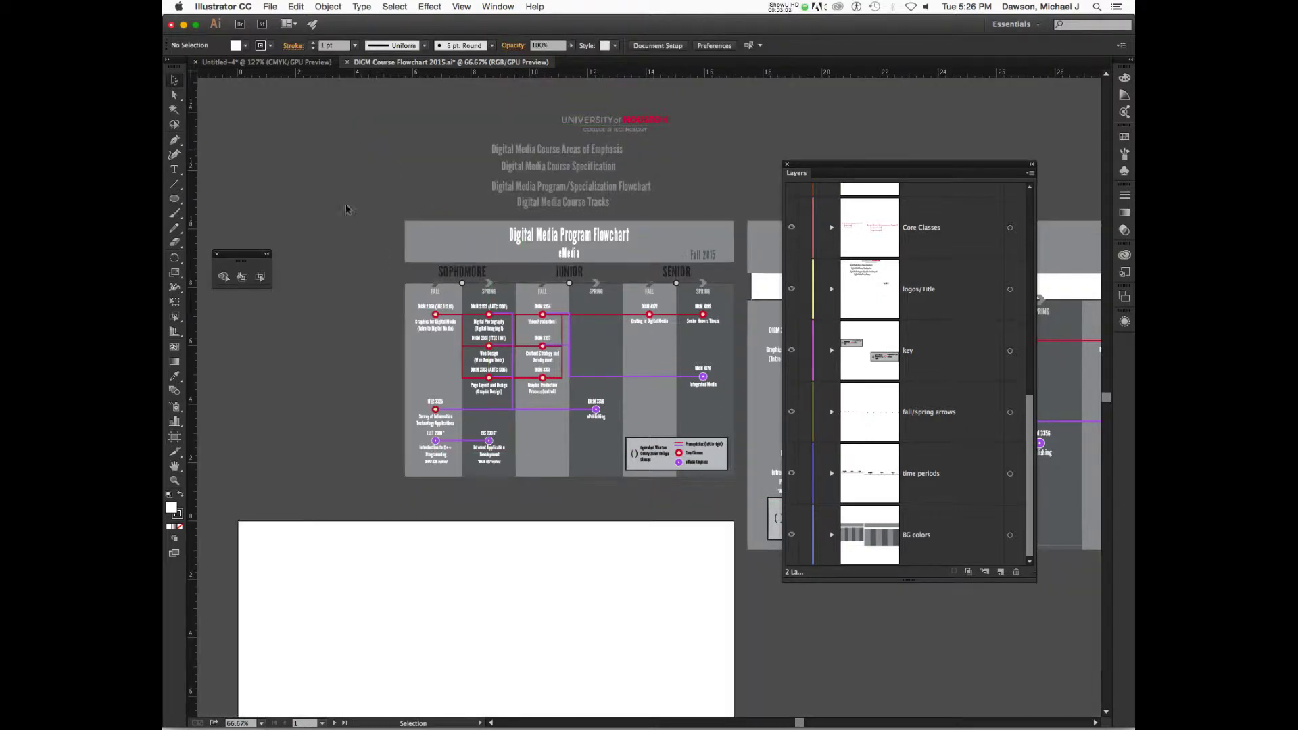
scroll(424, 216, "right", 3)
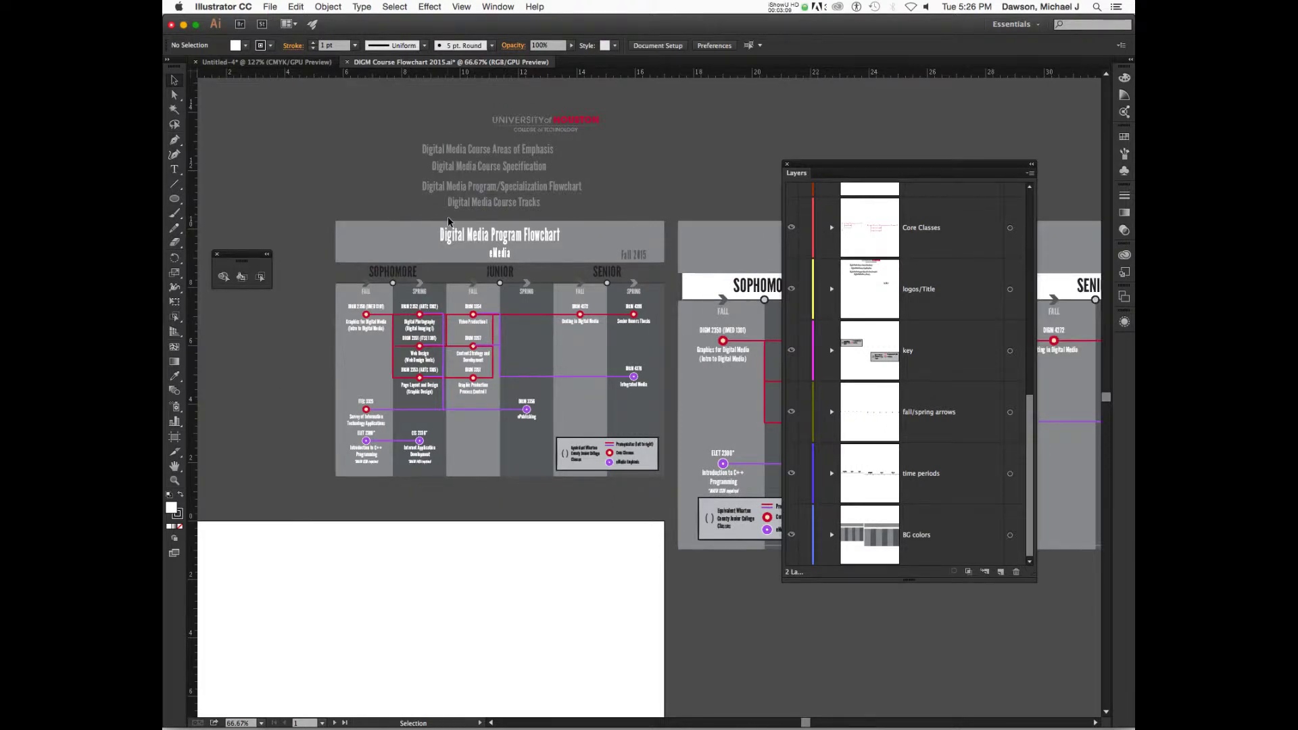
Select the flowchart artwork and drag it down toward the empty artboard.
left_click_drag(286, 200, 669, 514)
left_click_drag(639, 415, 554, 604)
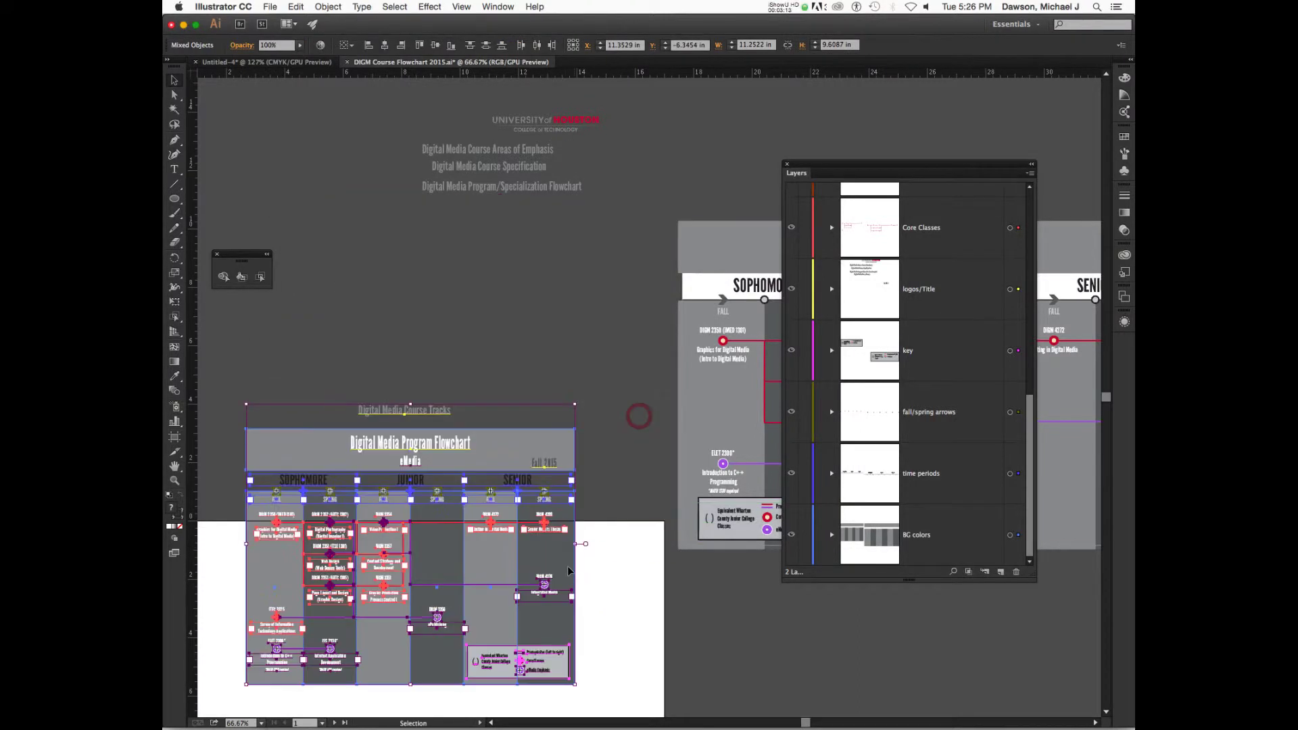
scroll(579, 542, "down", 10)
left_click(586, 522)
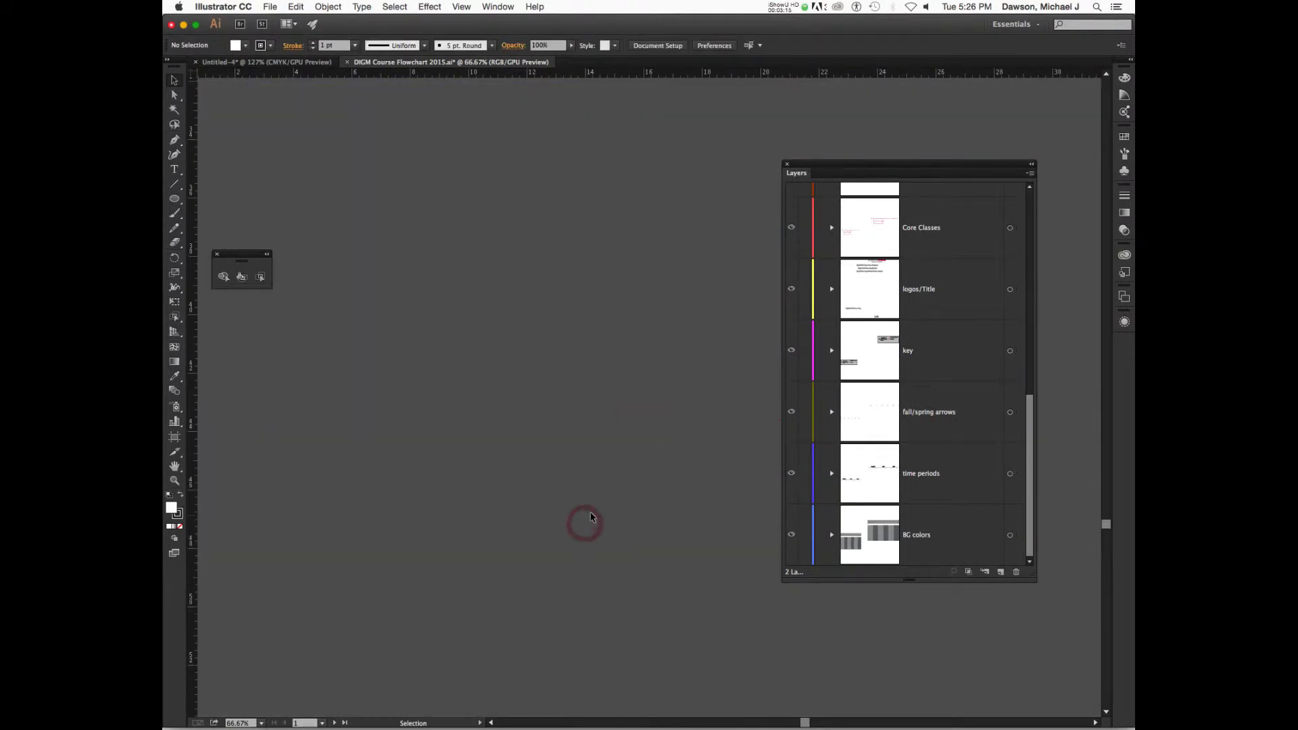
scroll(590, 517, "up", 10)
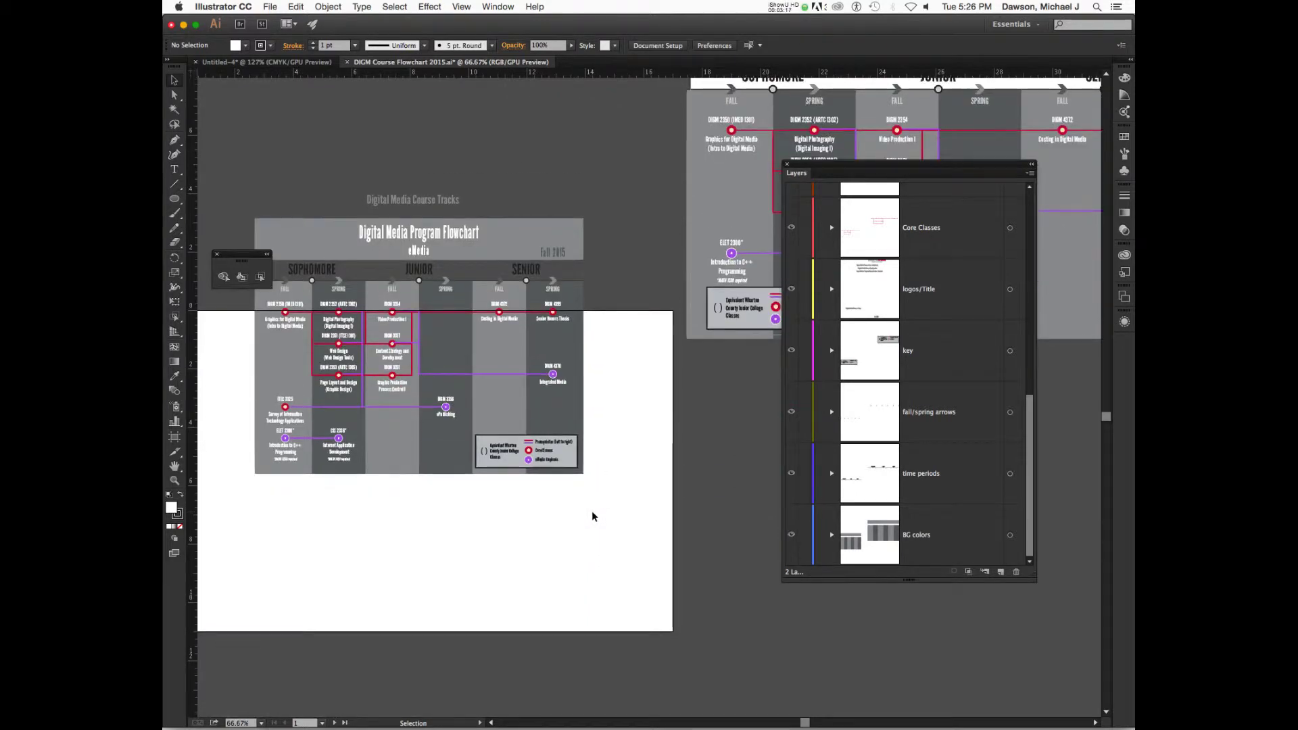
scroll(593, 515, "left", 5)
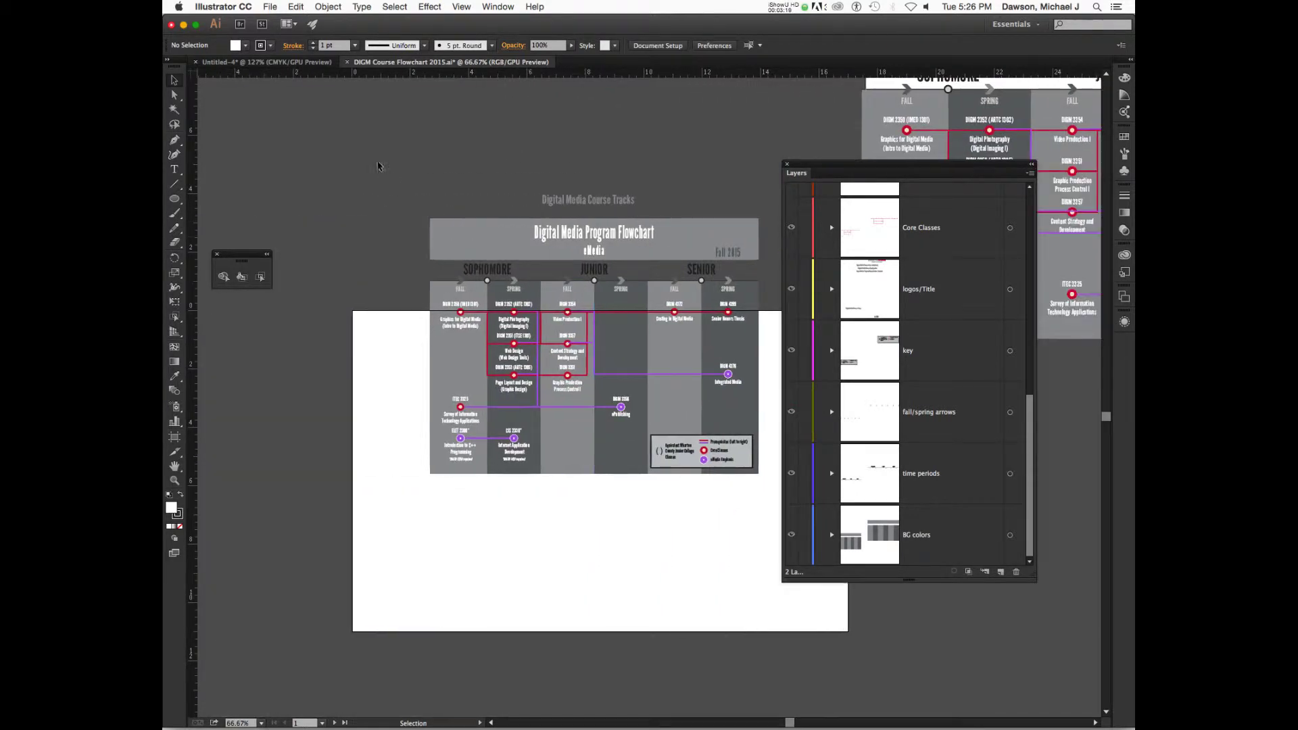
Select all, place the flowchart on the white artboard and Shift-scale it to fill the page.
key("super+a")
left_click_drag(681, 406, 607, 499)
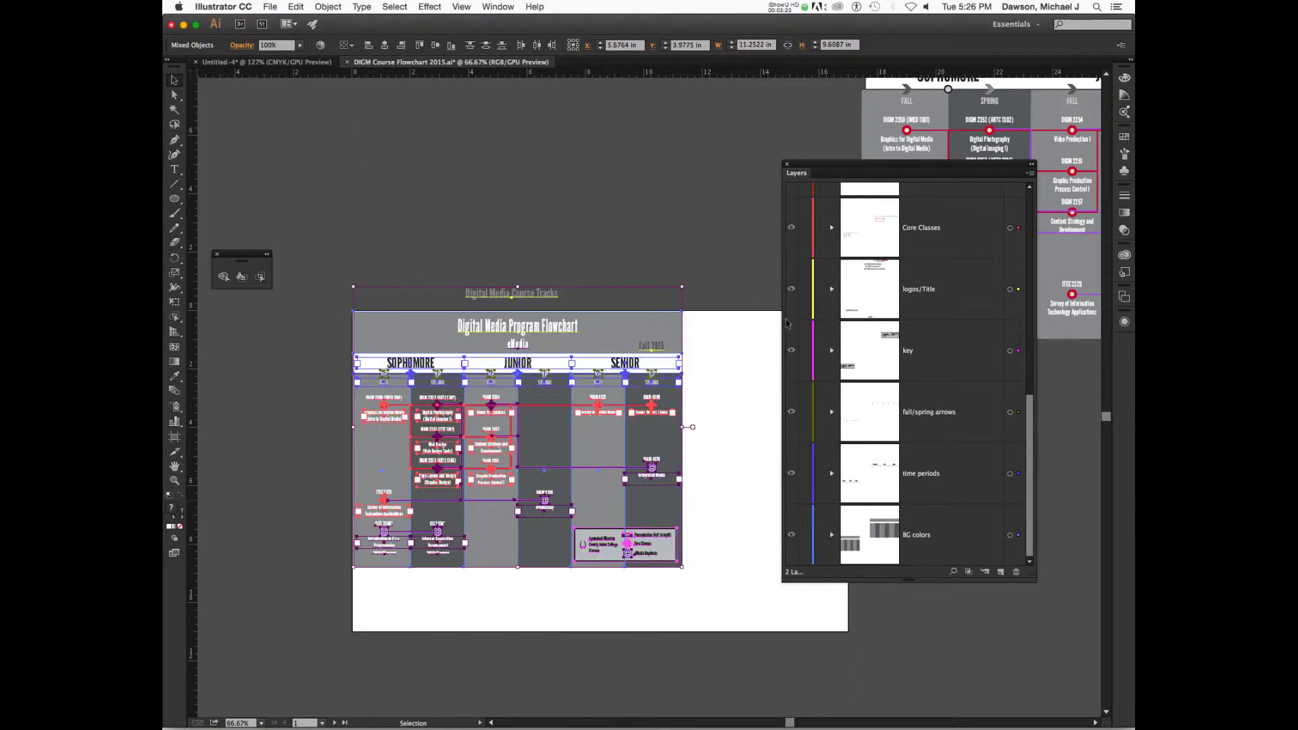
left_click_drag(800, 174, 890, 177)
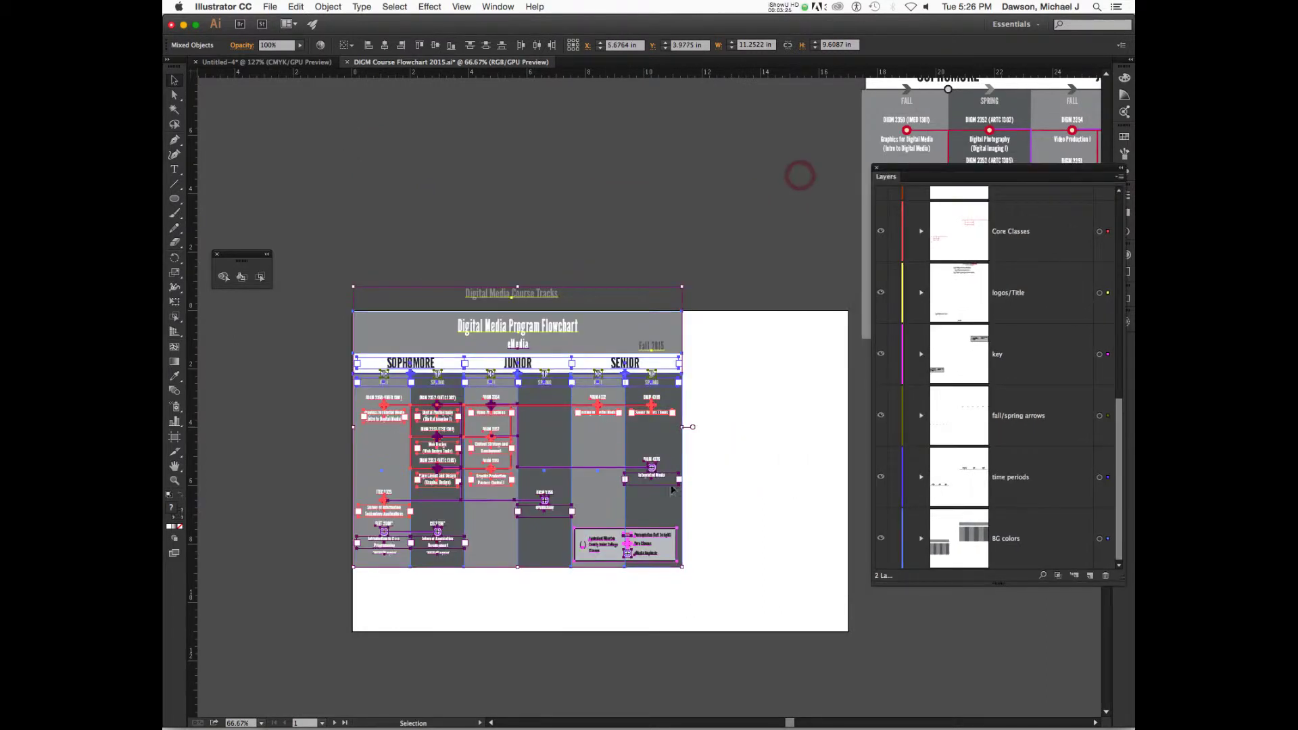
left_click_drag(682, 566, 866, 619)
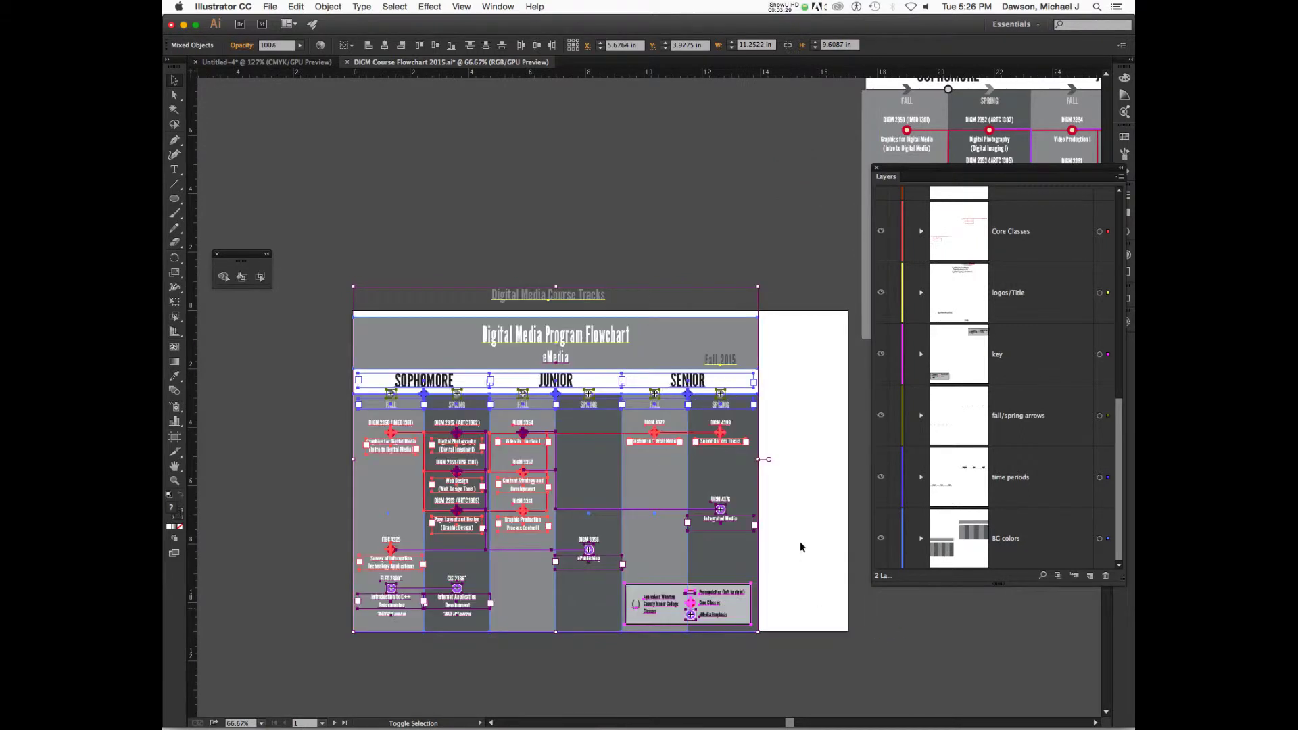
left_click(810, 484)
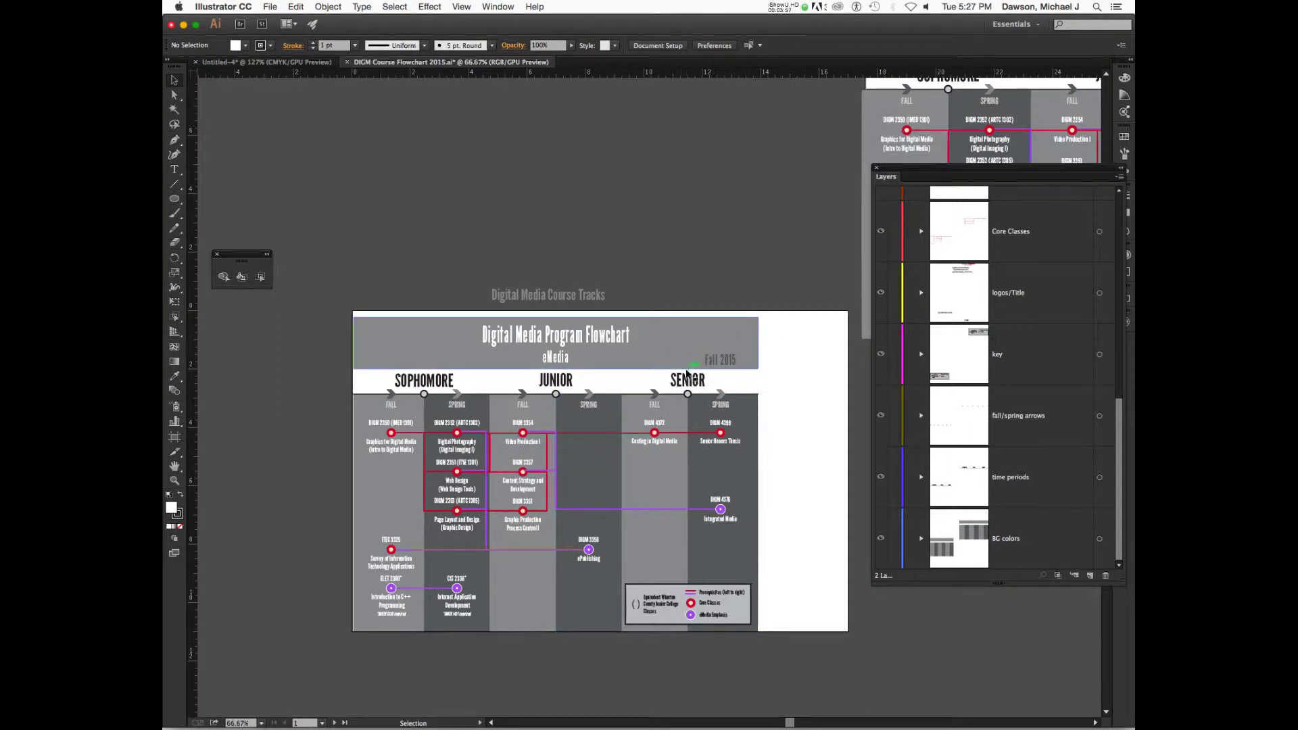
Zoom the view of the flowchart in to 200%.
key("super+z")
key("super+z")
key("super+z")
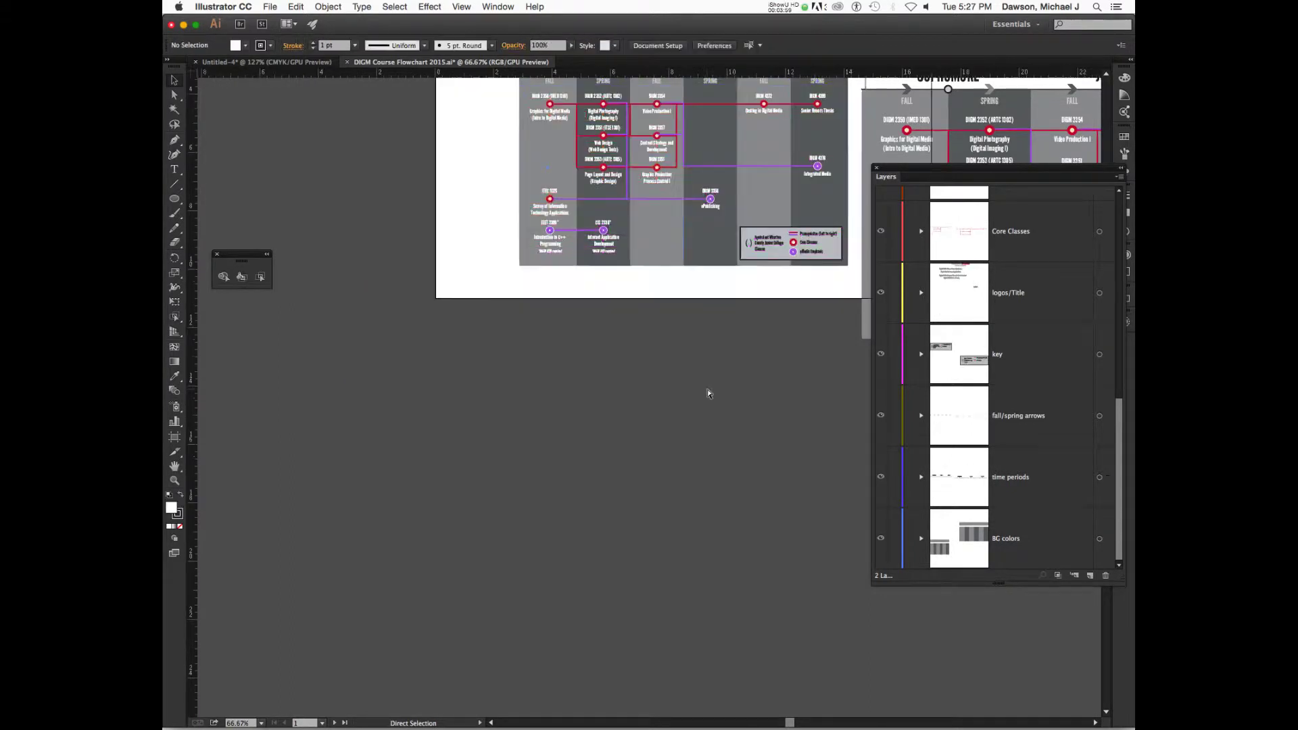
key("super+z")
key("super+z")
key("super+z")
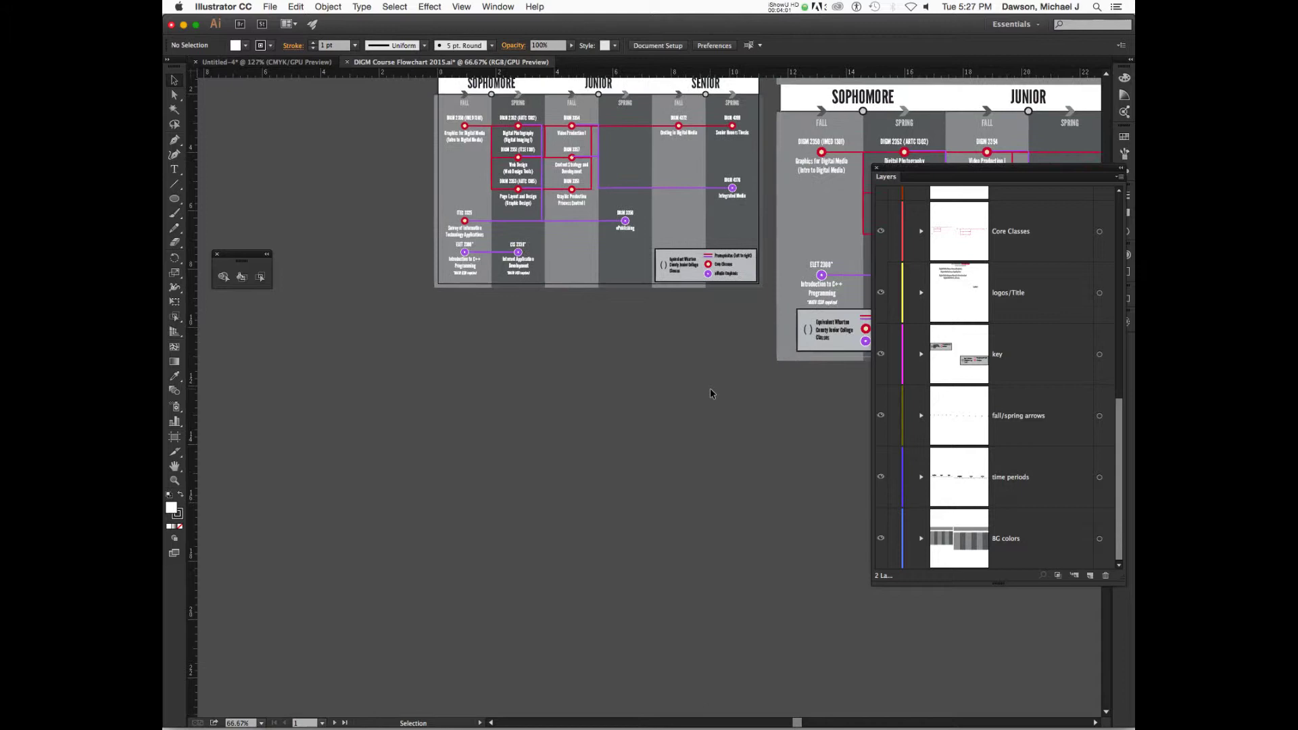
key("super+equal")
key("super+equal")
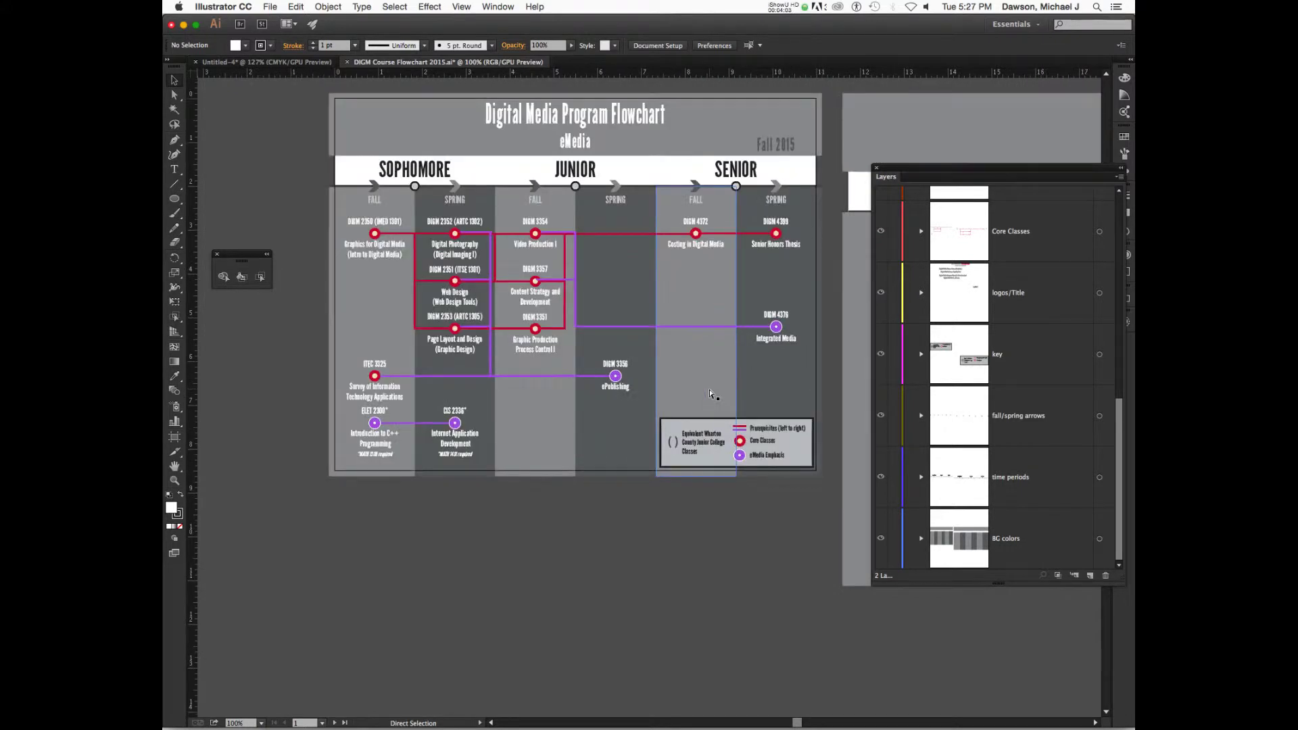
key("super+equal")
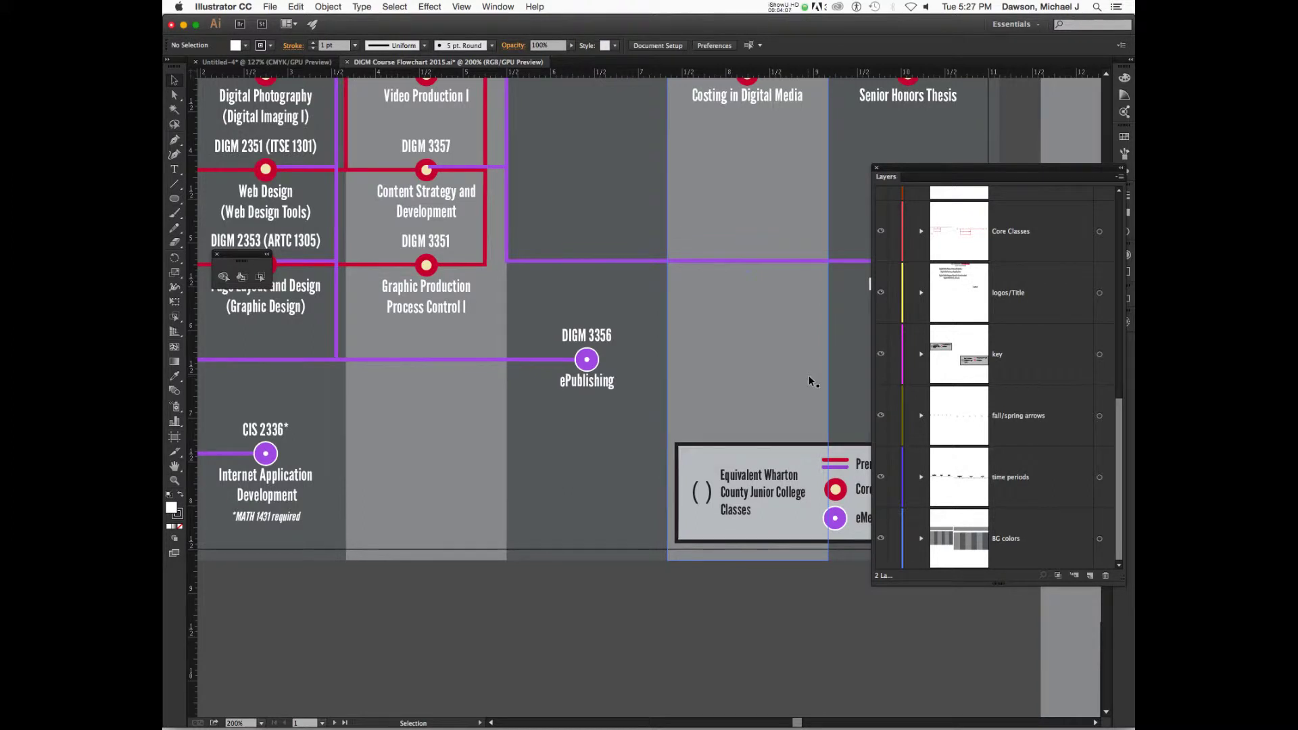
scroll(808, 378, "up", 5)
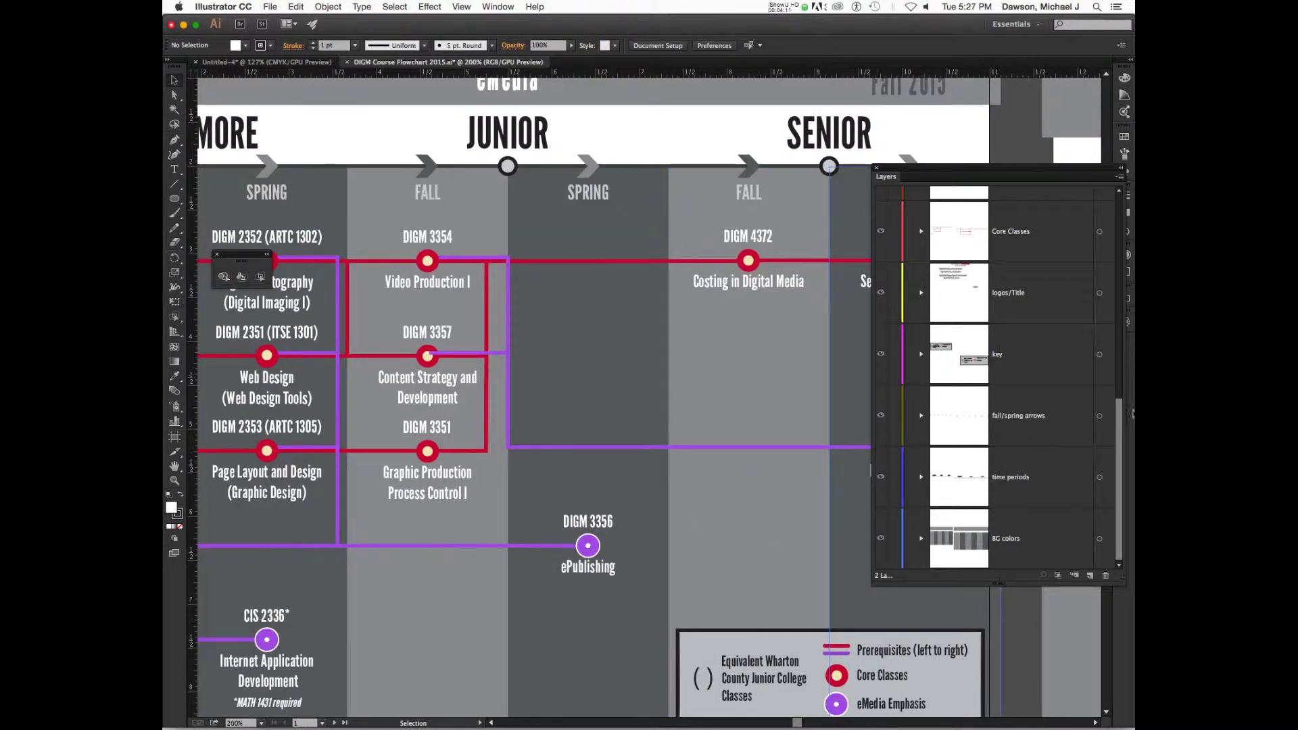
scroll(1115, 242, "up", 10)
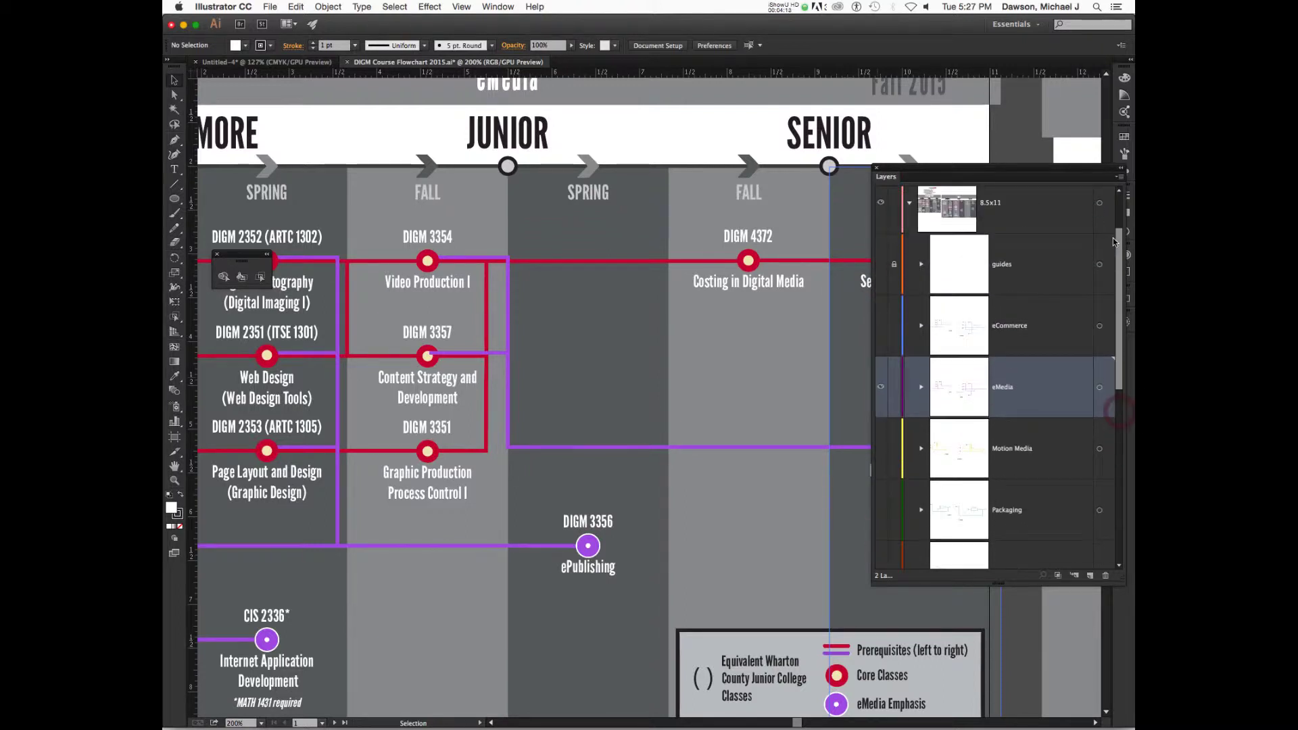
scroll(1114, 242, "down", 3)
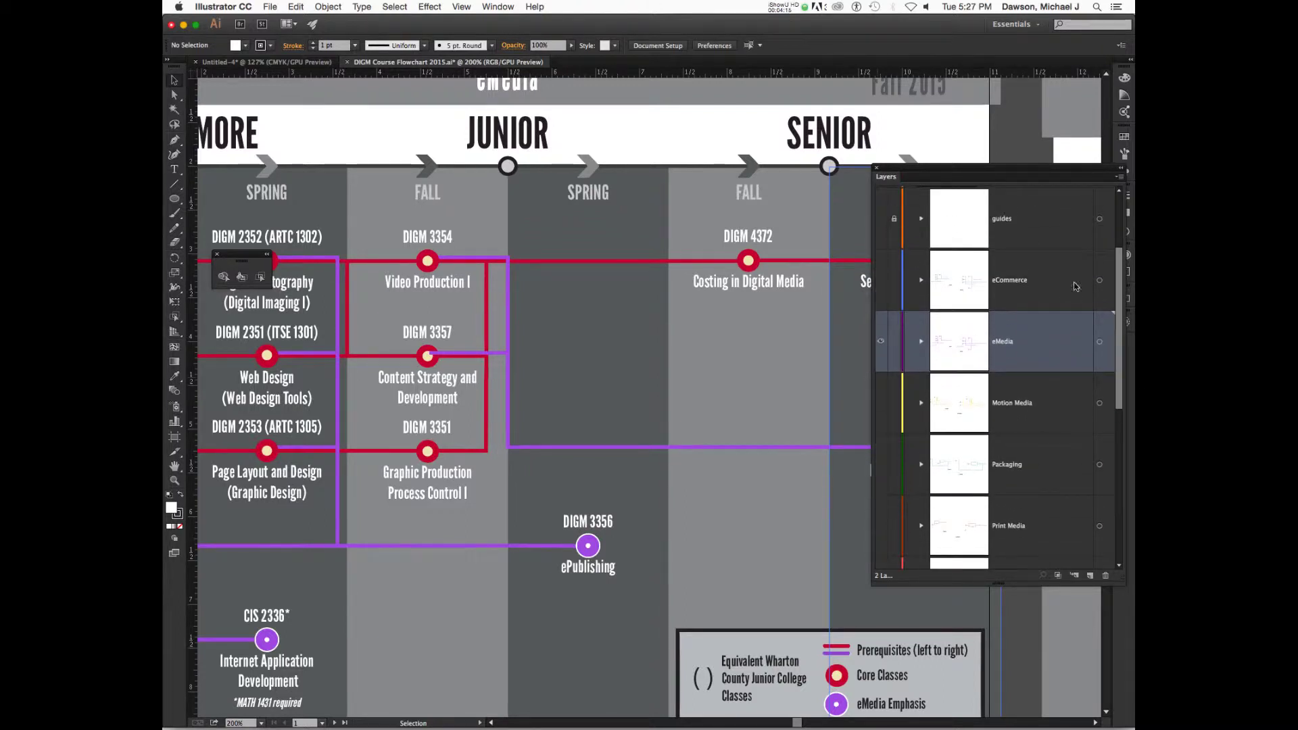
Toggle eMedia and Motion Media visibility, ending with eMedia shown and Motion Media hidden.
left_click(1048, 296)
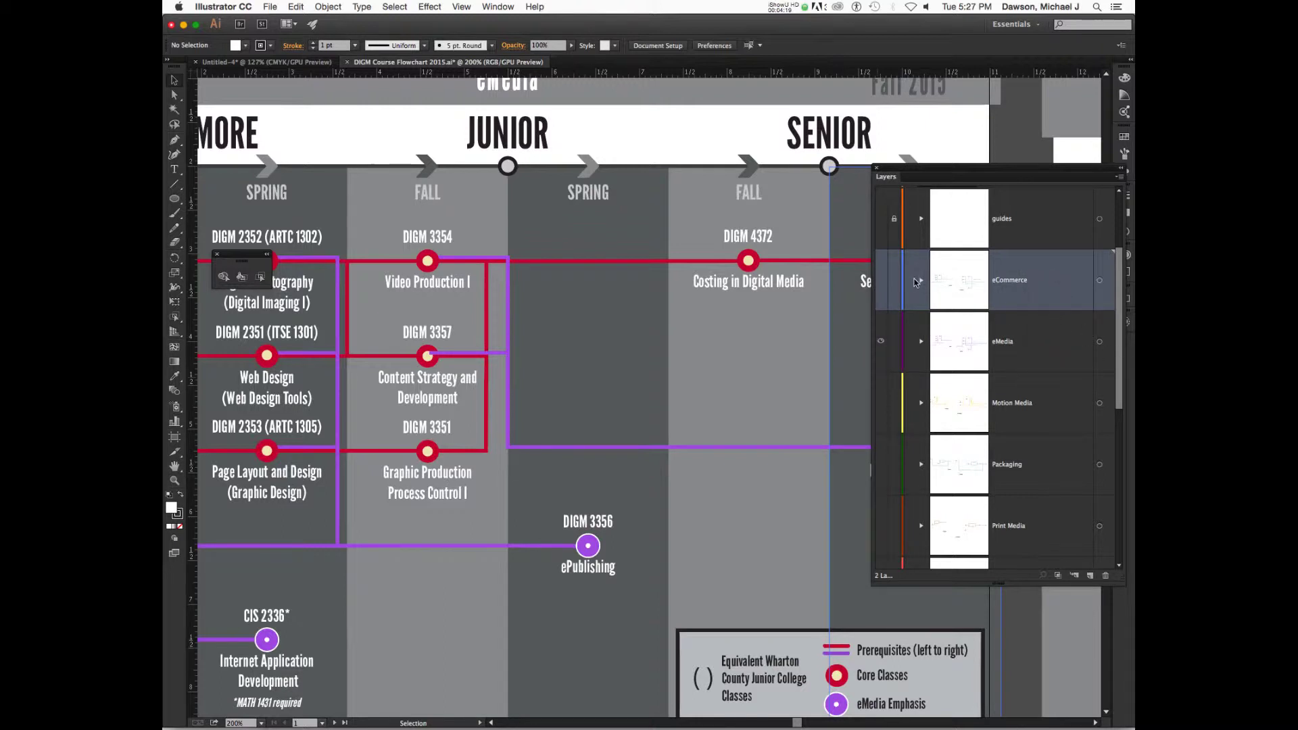
left_click_drag(1120, 340, 1119, 343)
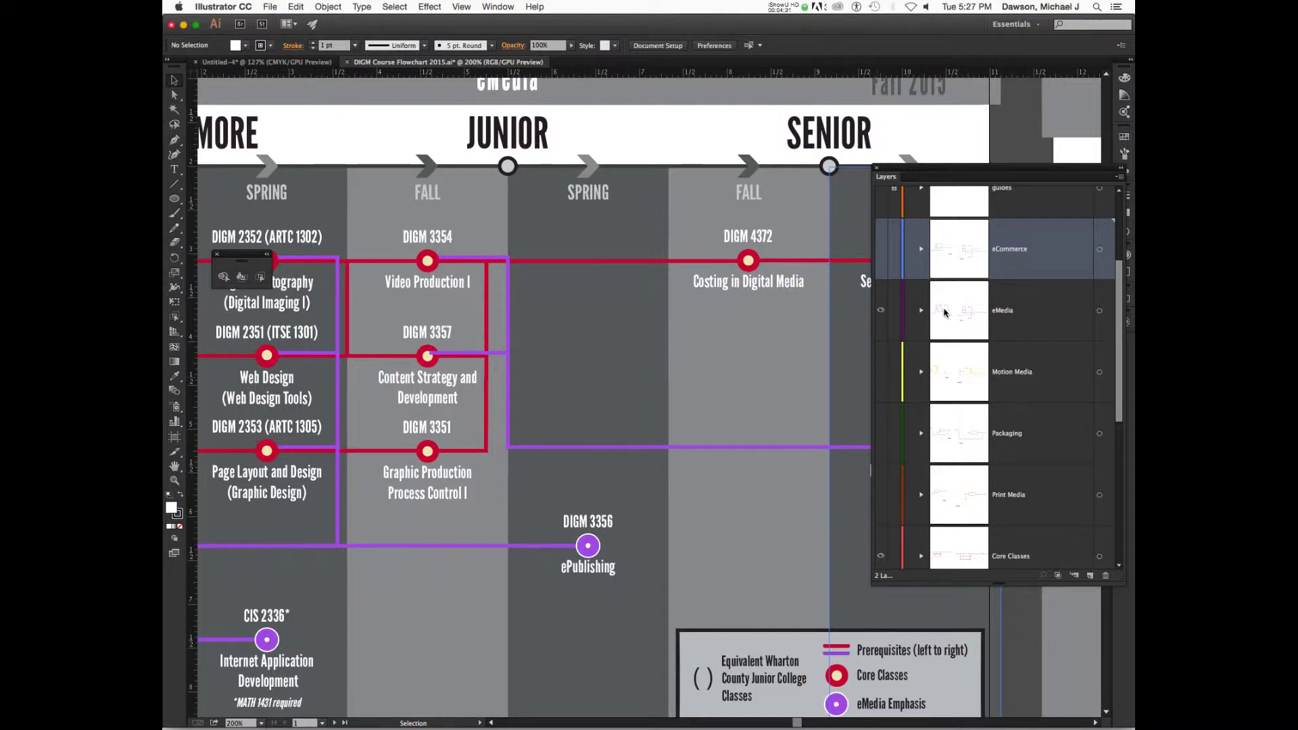
left_click(880, 310)
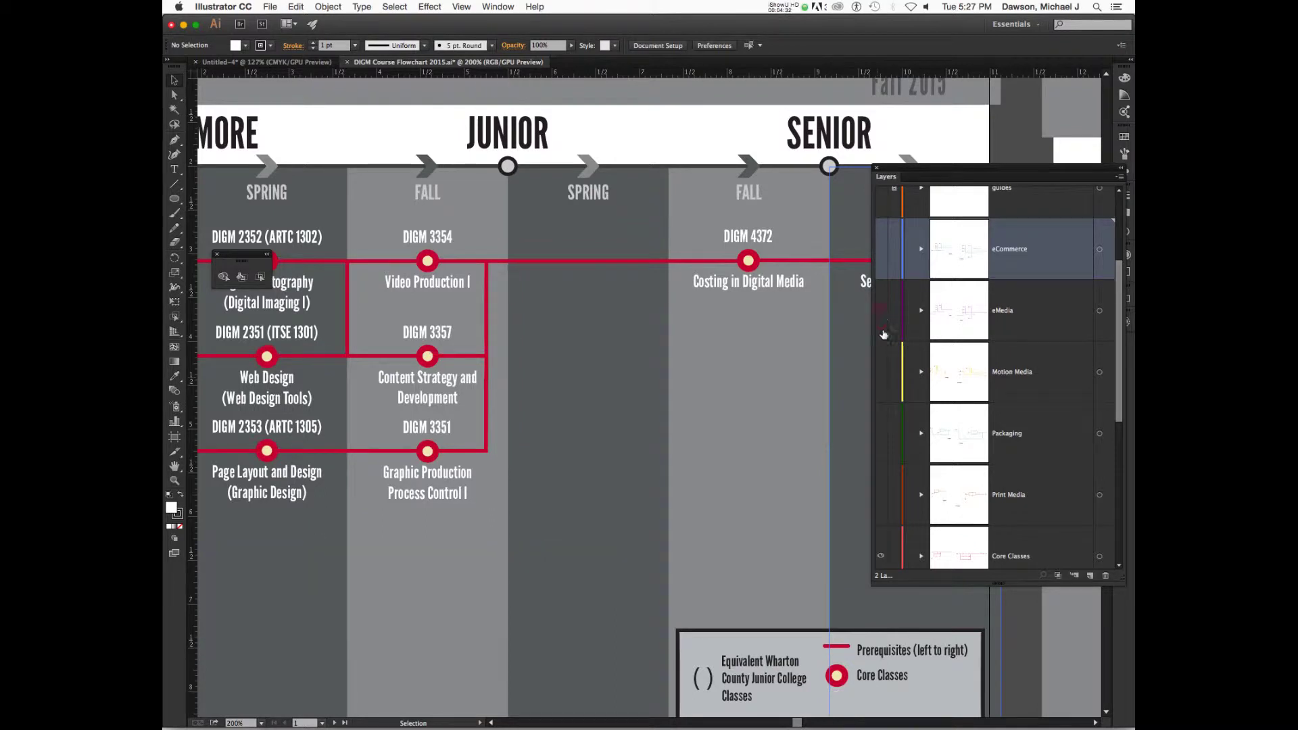
left_click(881, 371)
scroll(804, 345, "down", 2)
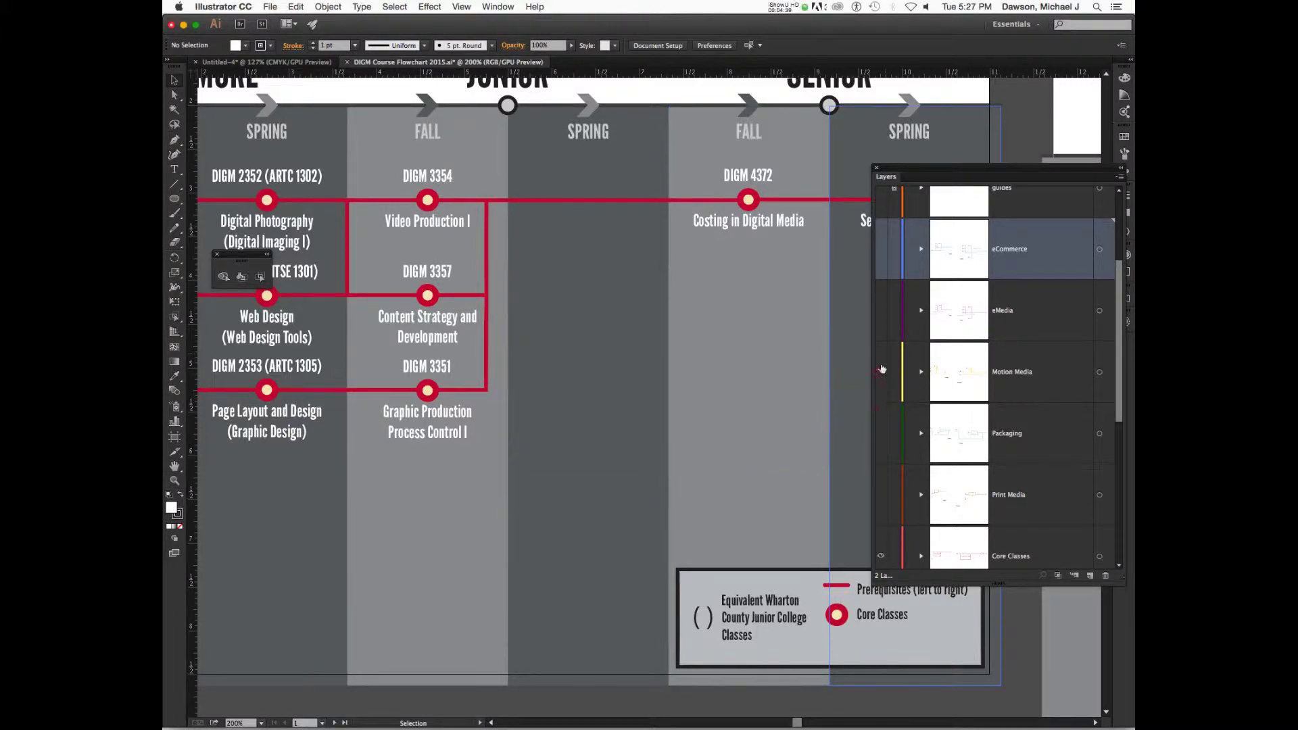
left_click(881, 373)
left_click(881, 311)
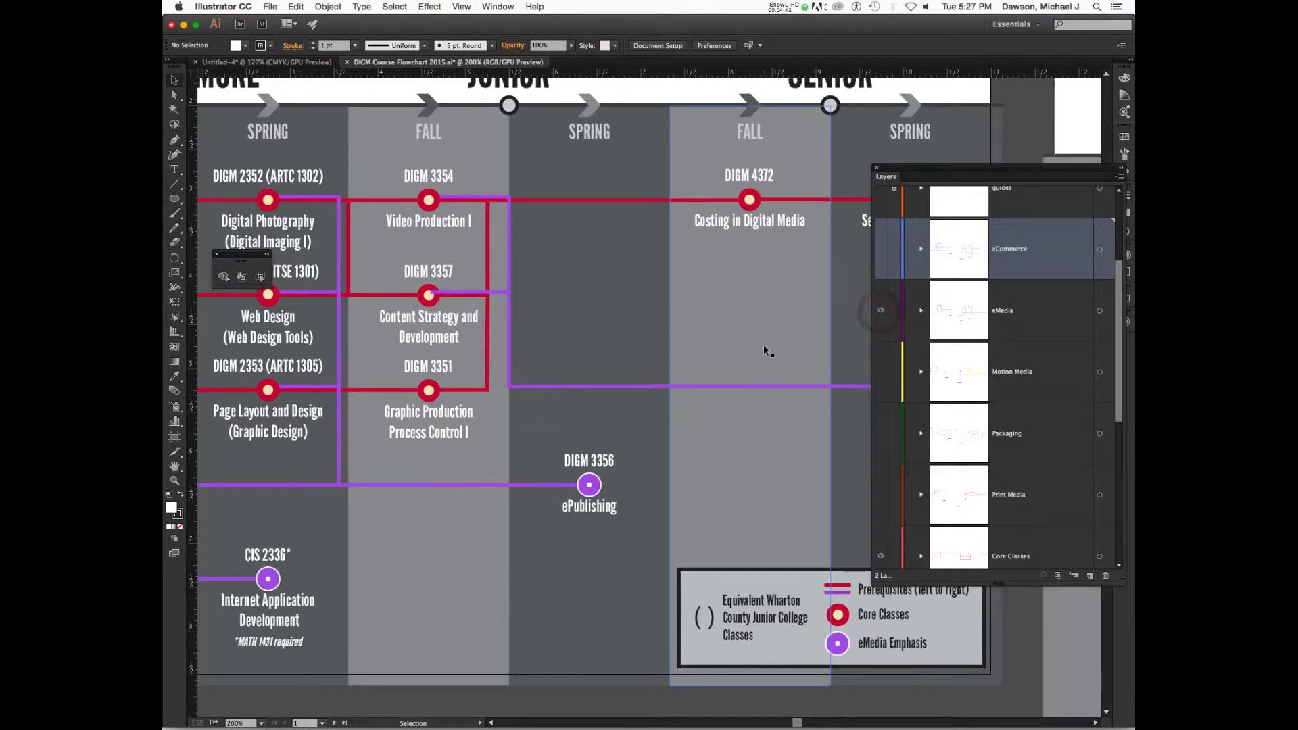
scroll(764, 350, "left", 4)
Zoom in on DIGM 3357 and select its course node group.
scroll(752, 351, "left", 3)
key("z")
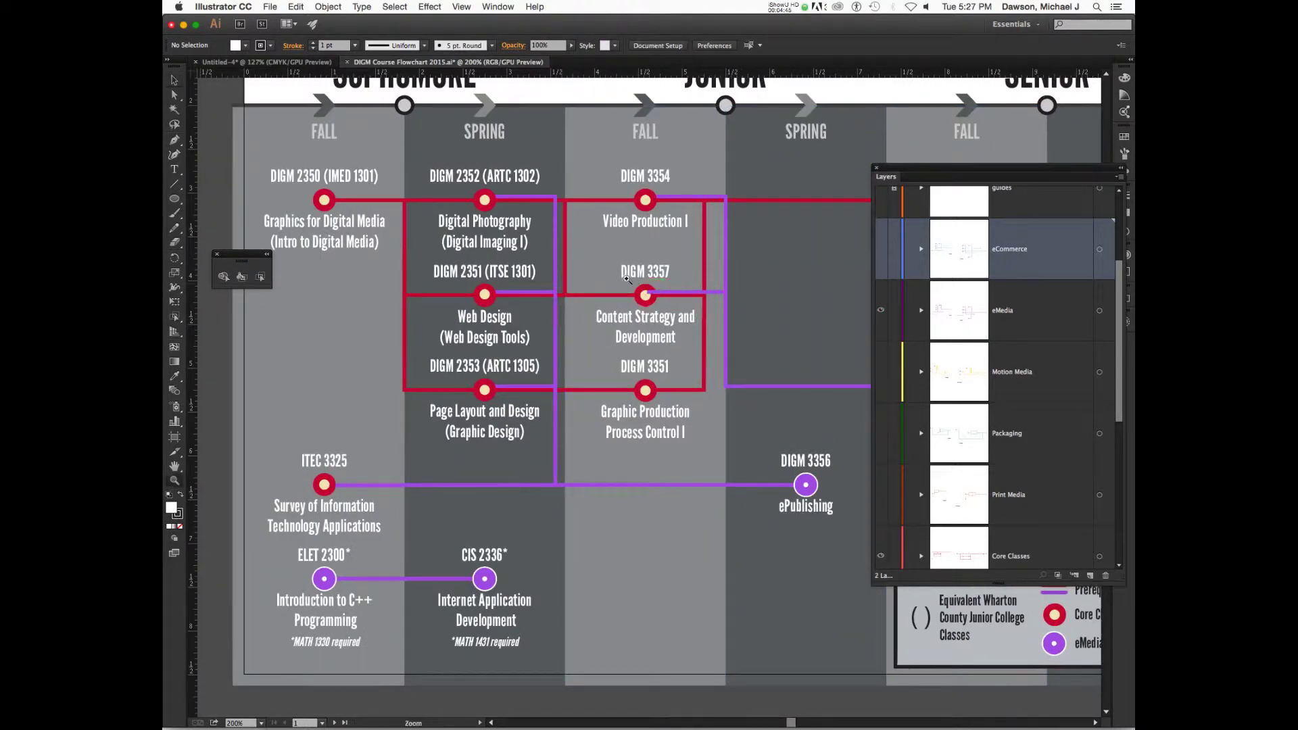
left_click(629, 280)
left_click_drag(751, 345, 707, 313)
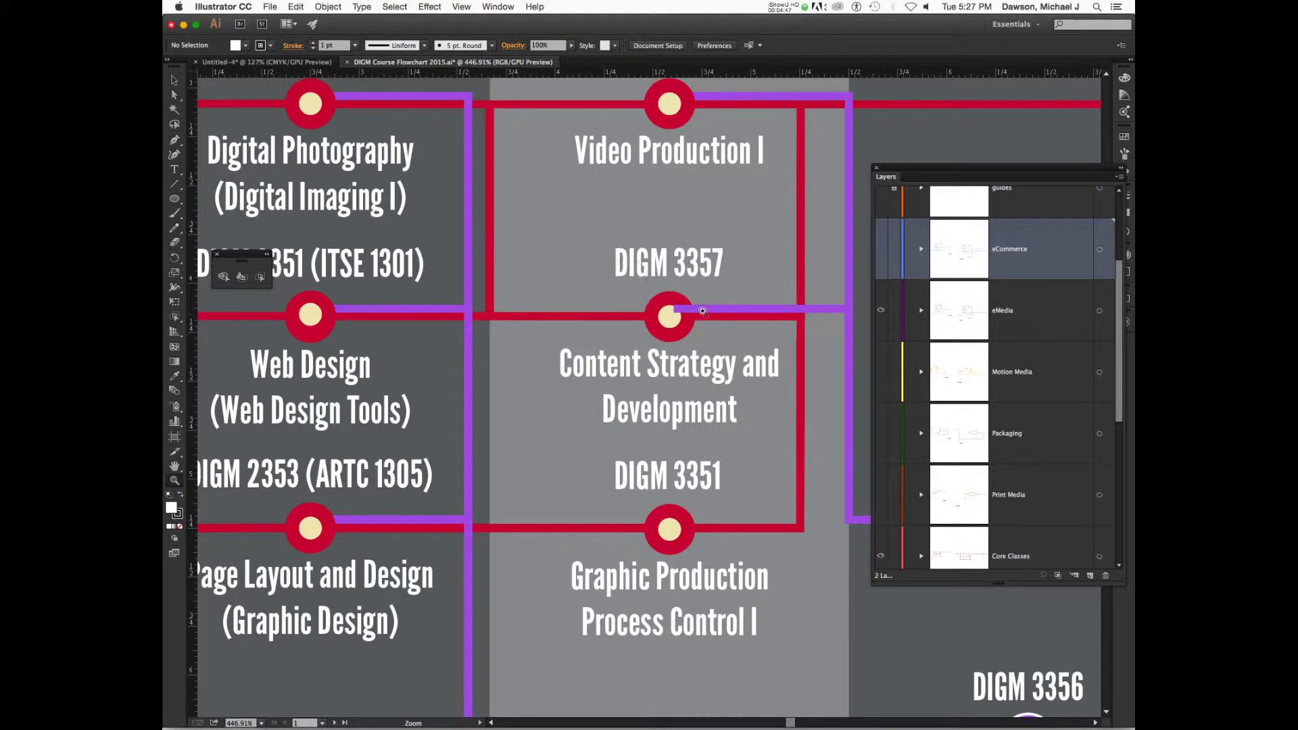
key("v")
left_click(707, 313)
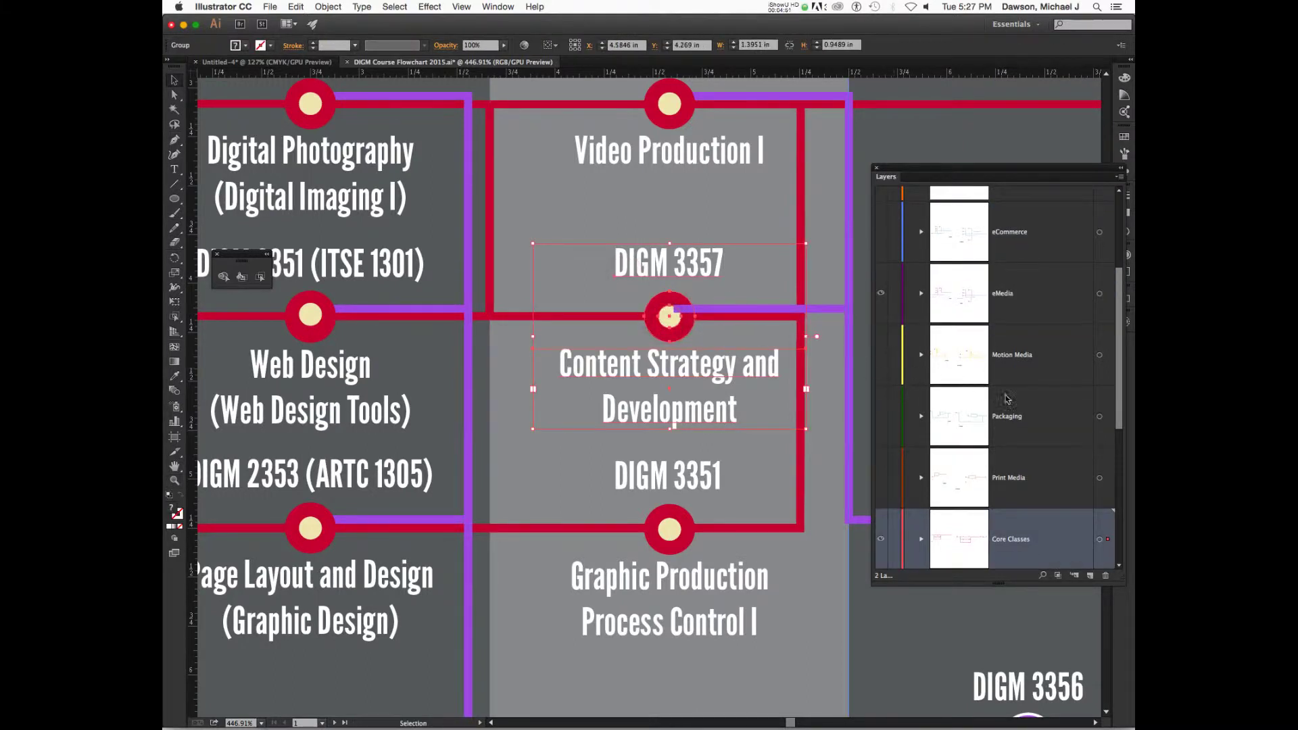
scroll(1022, 417, "down", 5)
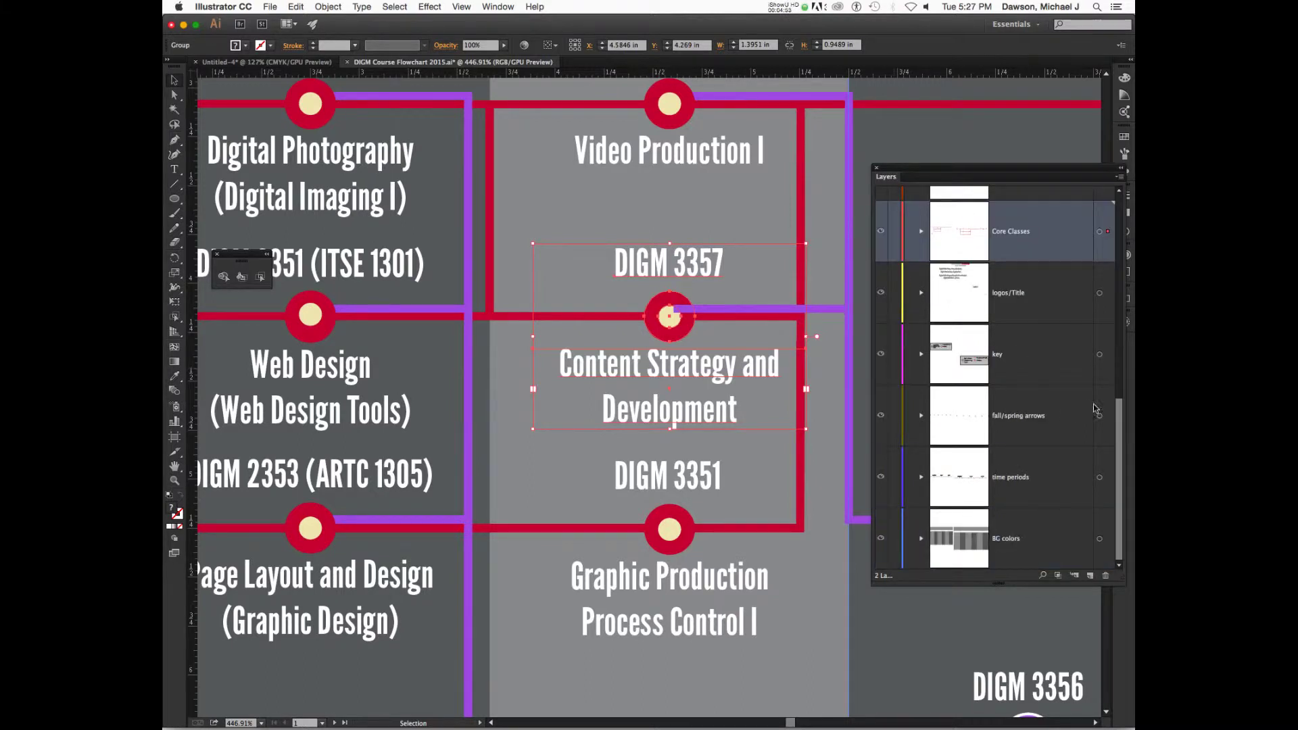
Lock the logos/Title, key, fall/spring arrows, time periods and BG colors layers.
left_click(894, 305)
left_click(895, 355)
left_click(893, 415)
left_click(896, 482)
left_click(894, 481)
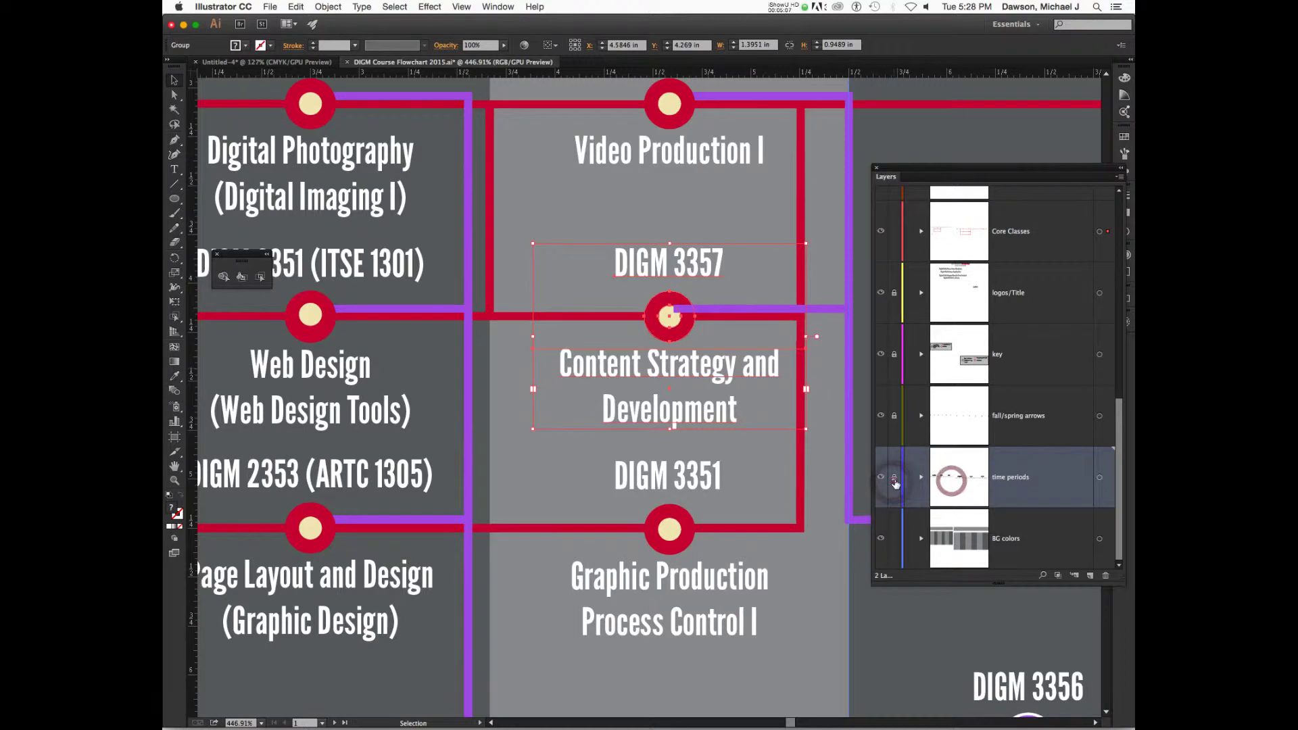
left_click(894, 539)
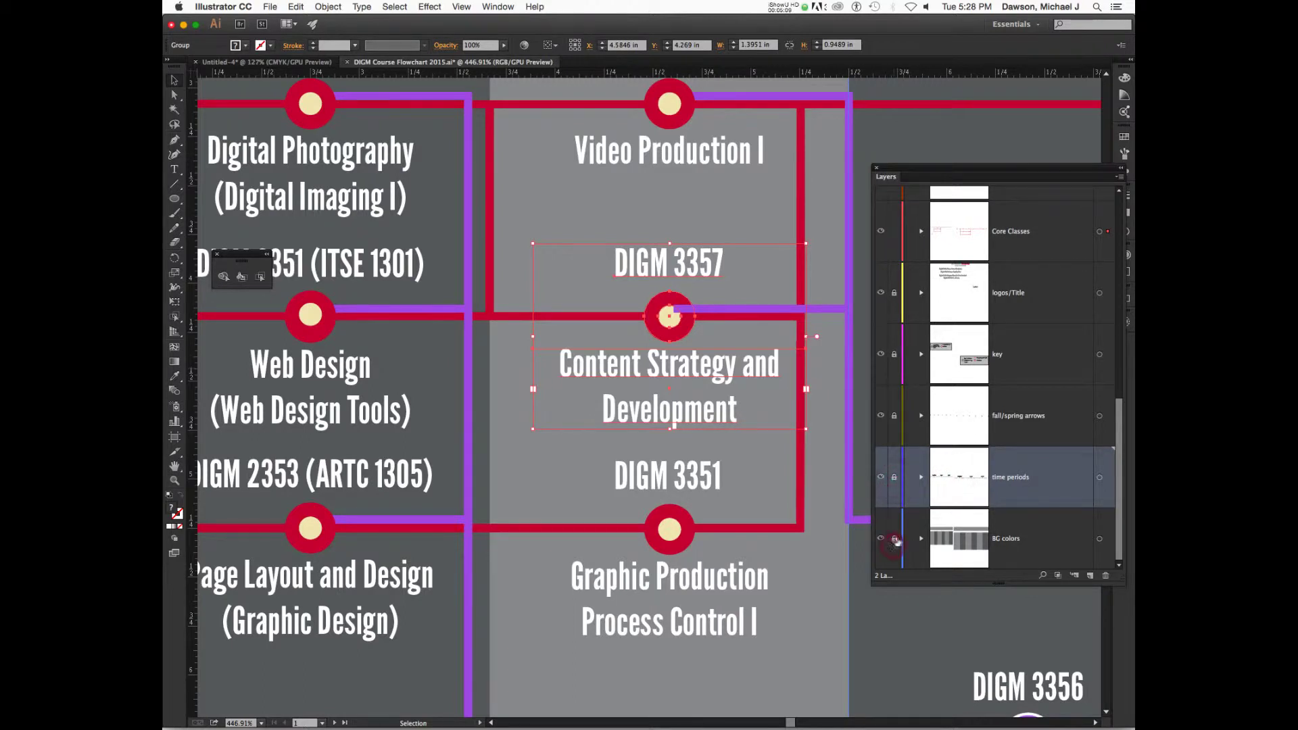
Deselect the course group and zoom out to show the whole flowchart.
scroll(834, 512, "right", 5)
left_click(755, 441)
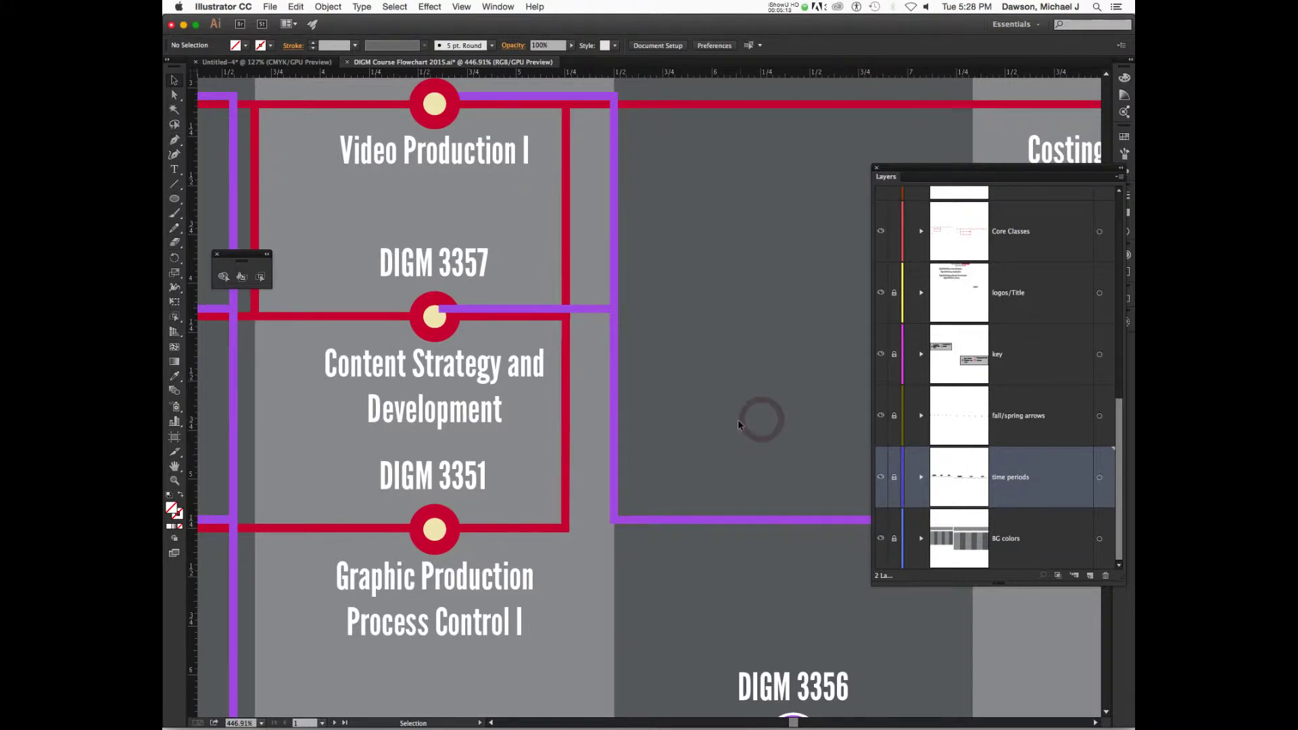
key("super+minus")
key("super+minus")
key("super+minus")
left_click(716, 351)
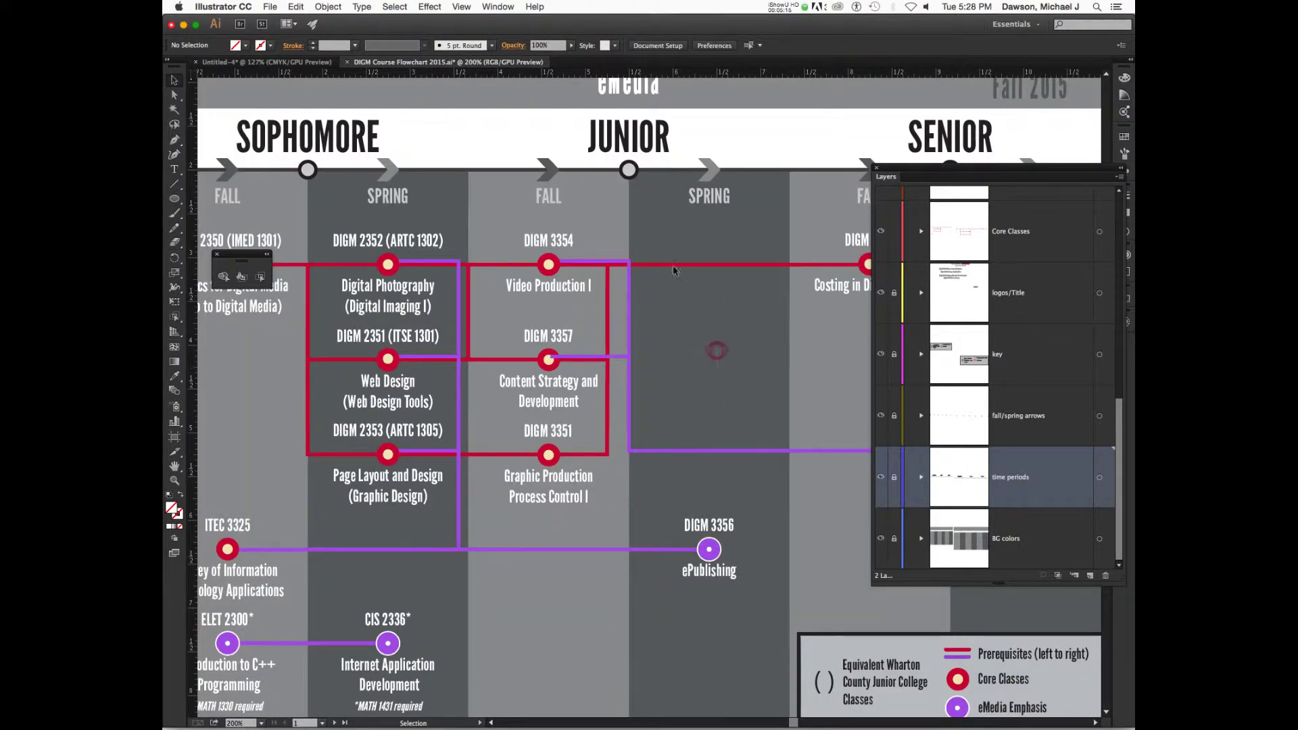
Turn off the eMedia layer's visibility, leaving the red core-class paths.
left_click(709, 170)
scroll(927, 324, "up", 5)
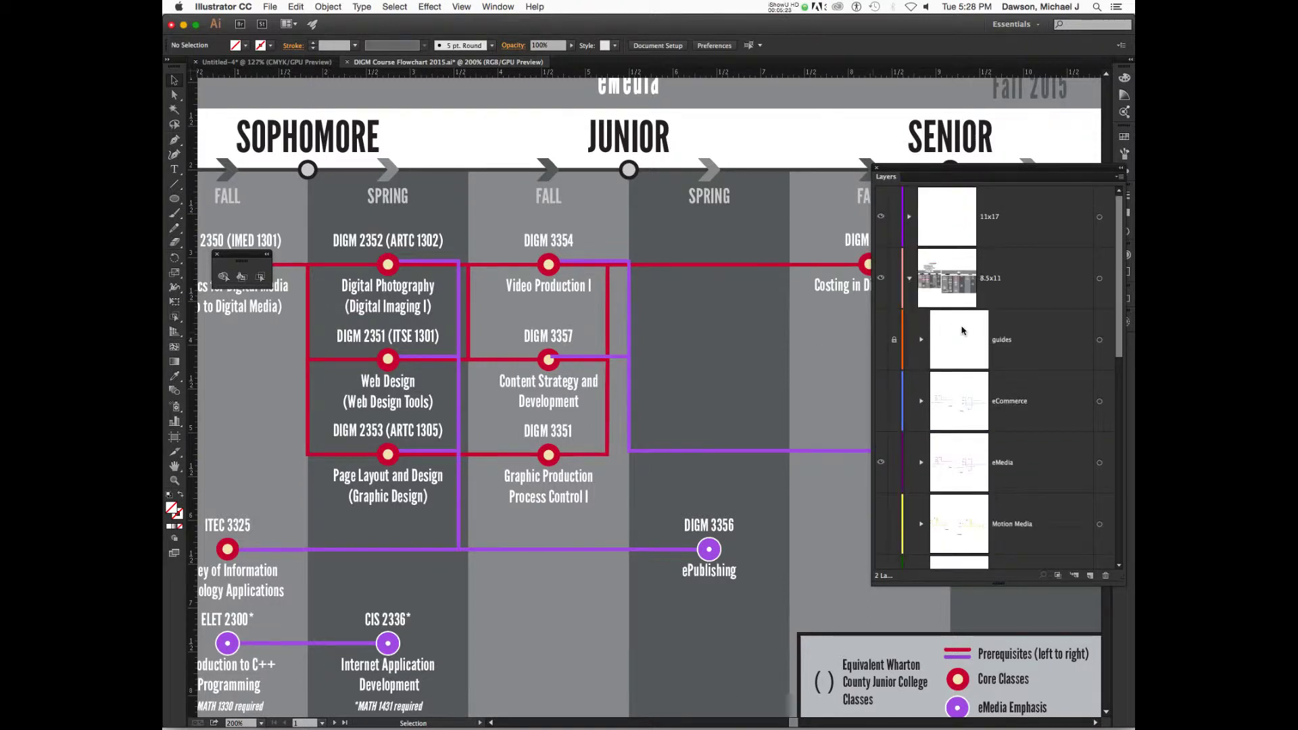
left_click(882, 464)
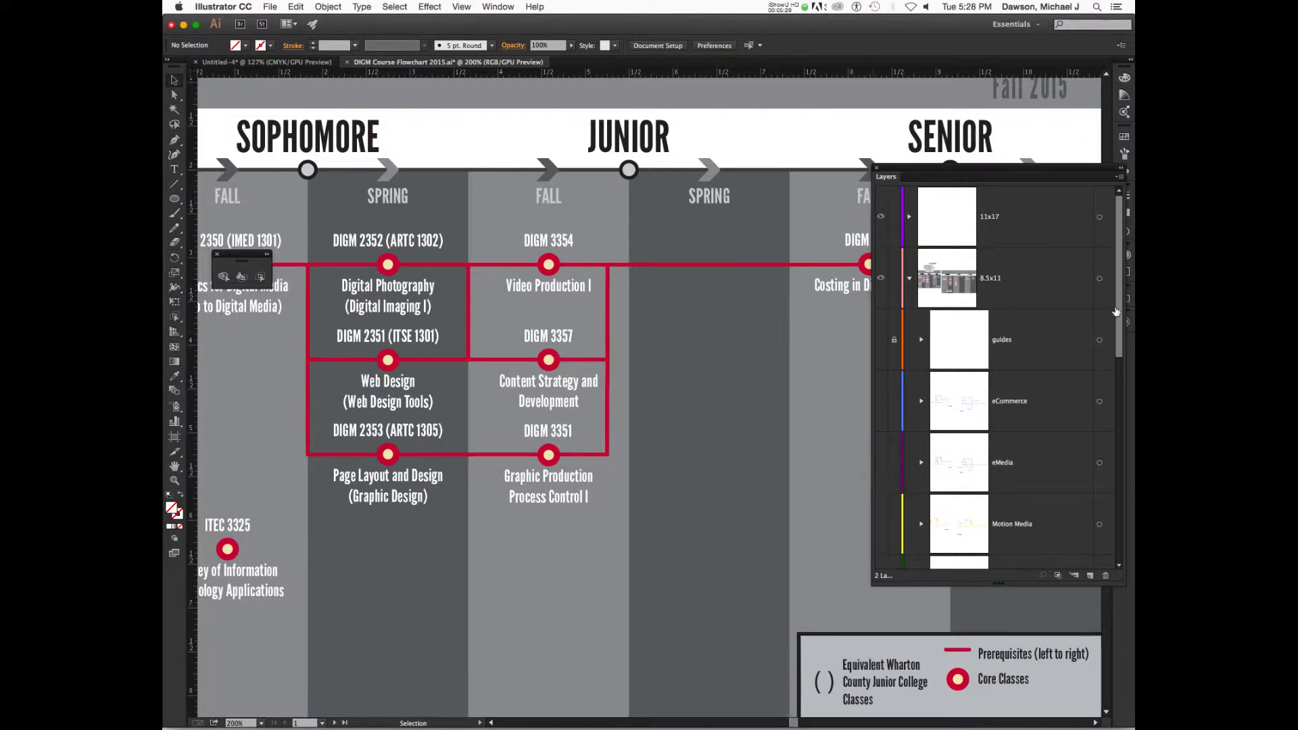
Drag the Layers panel down and to the left, out of the way.
left_click_drag(1116, 308, 1050, 415)
scroll(773, 343, "left", 5)
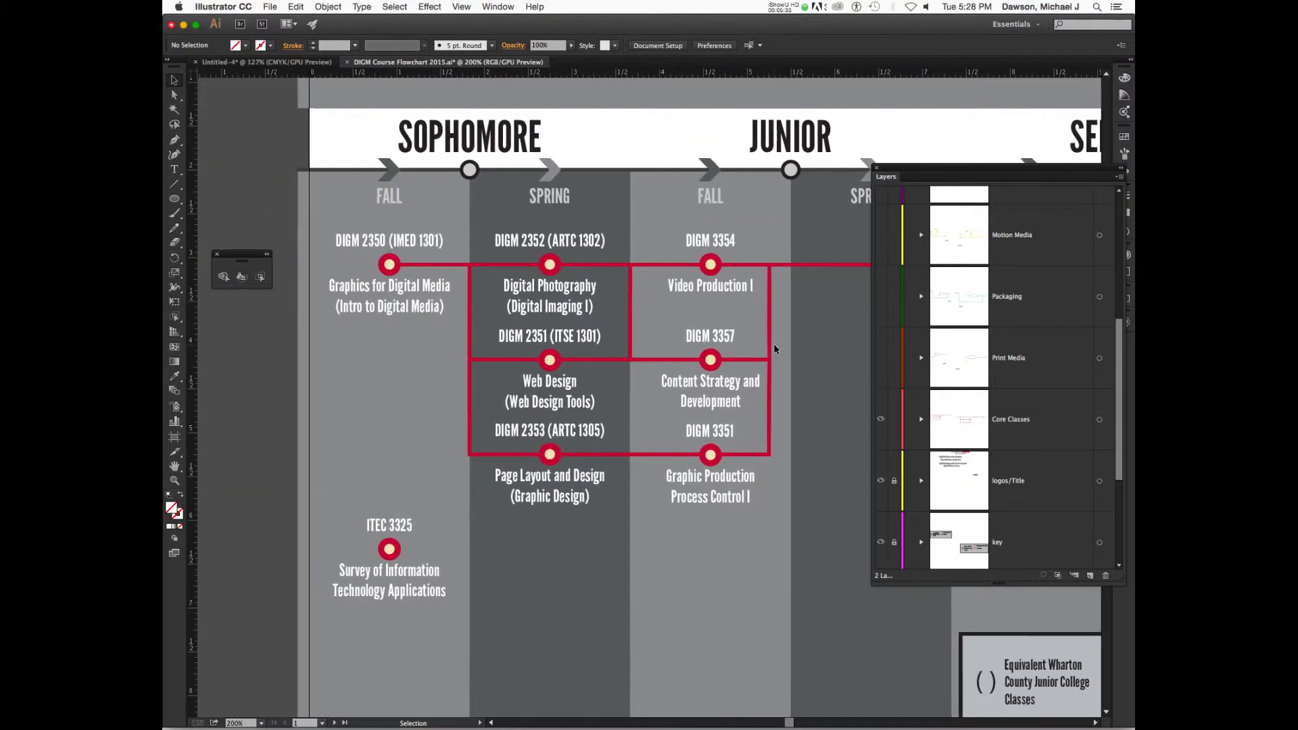
left_click_drag(1015, 179, 872, 267)
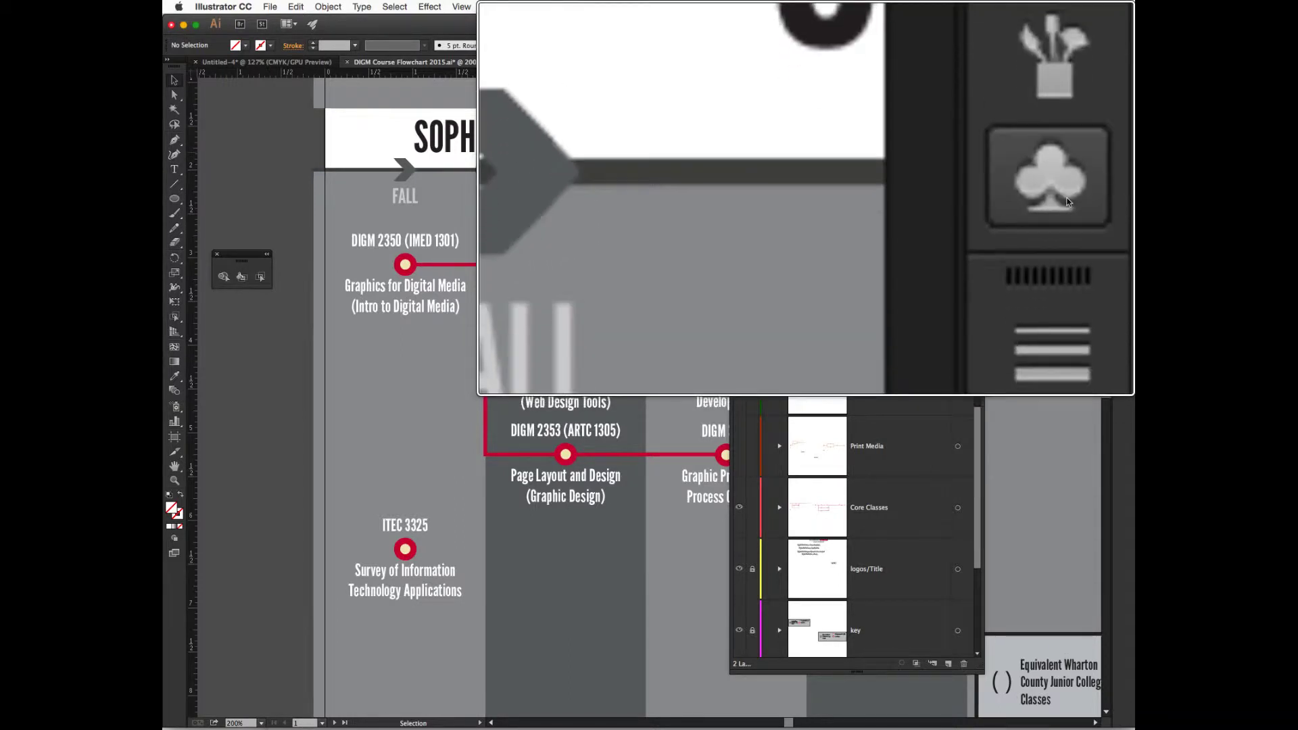
Float the Symbols panel out of the dock and resize it to show every symbol.
left_click(1038, 201)
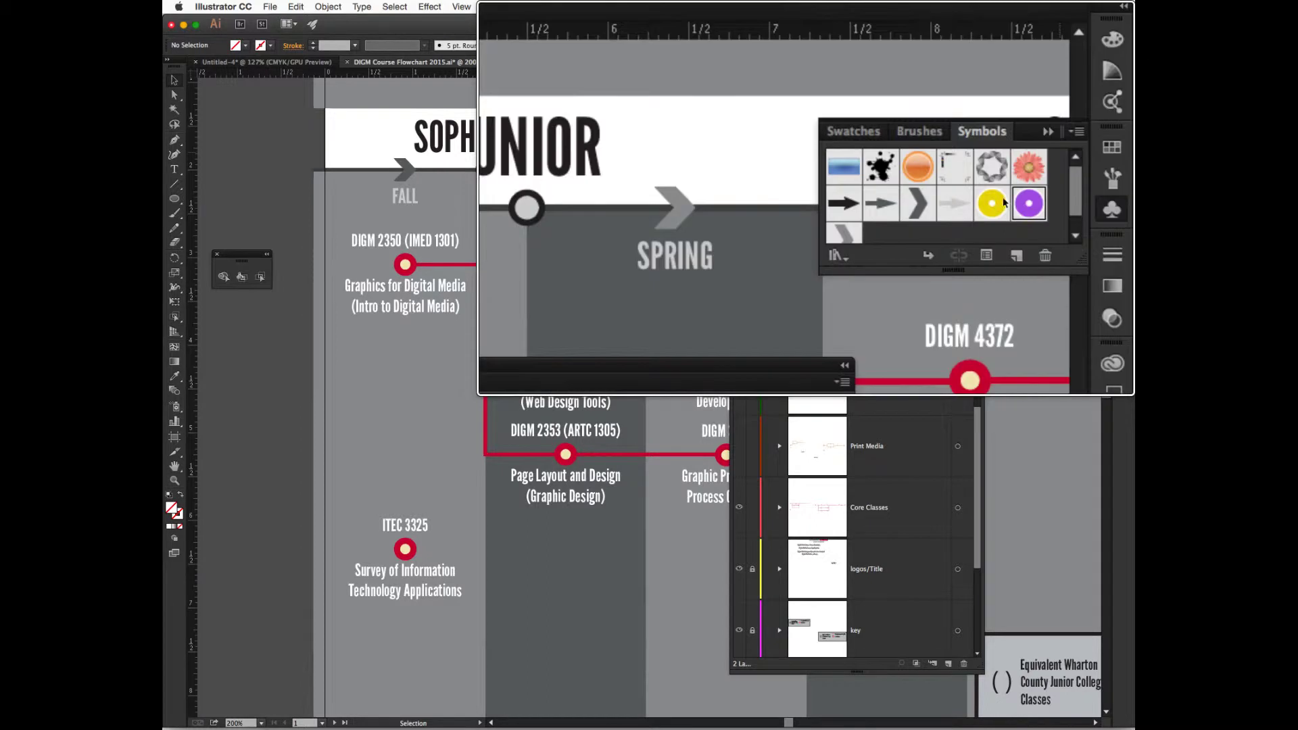
mouse_move(981, 192)
left_mouse_down()
mouse_move(865, 180)
mouse_move(807, 92)
left_mouse_up()
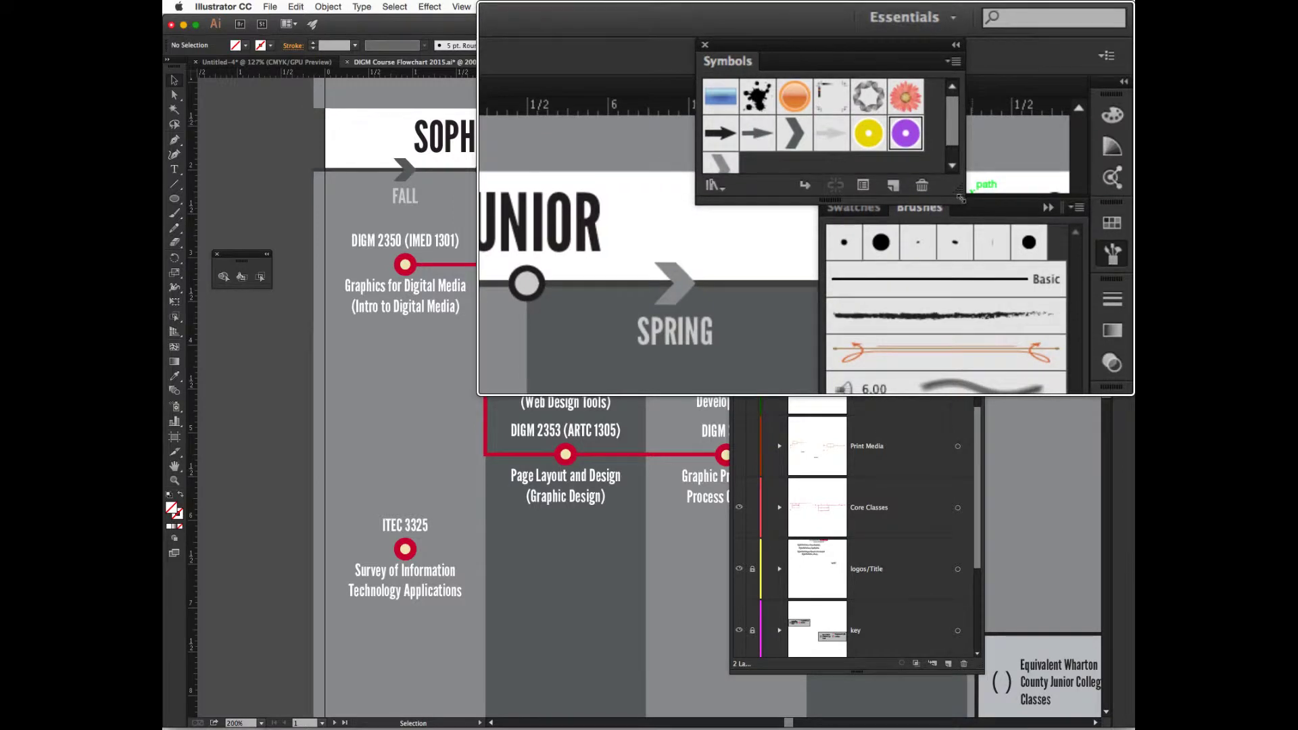
left_click_drag(960, 198, 992, 302)
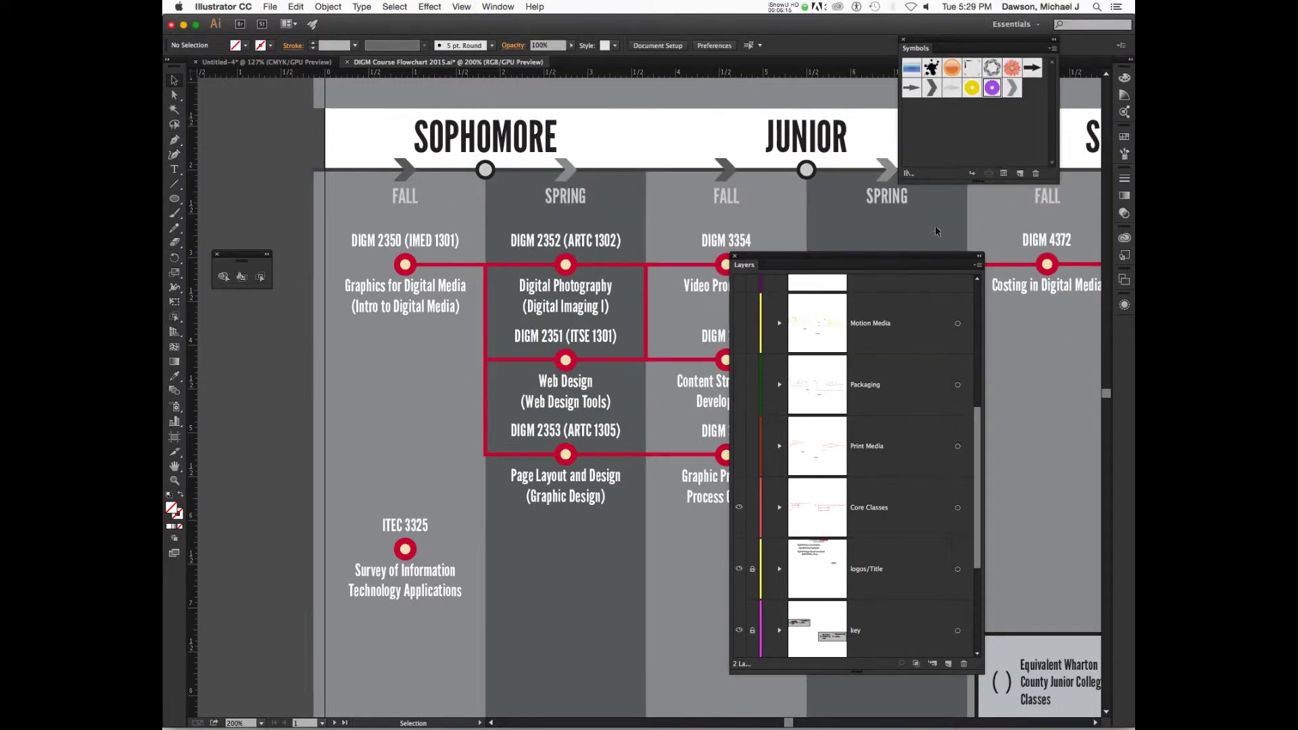
left_click_drag(969, 455, 963, 507)
scroll(964, 505, "up", 5)
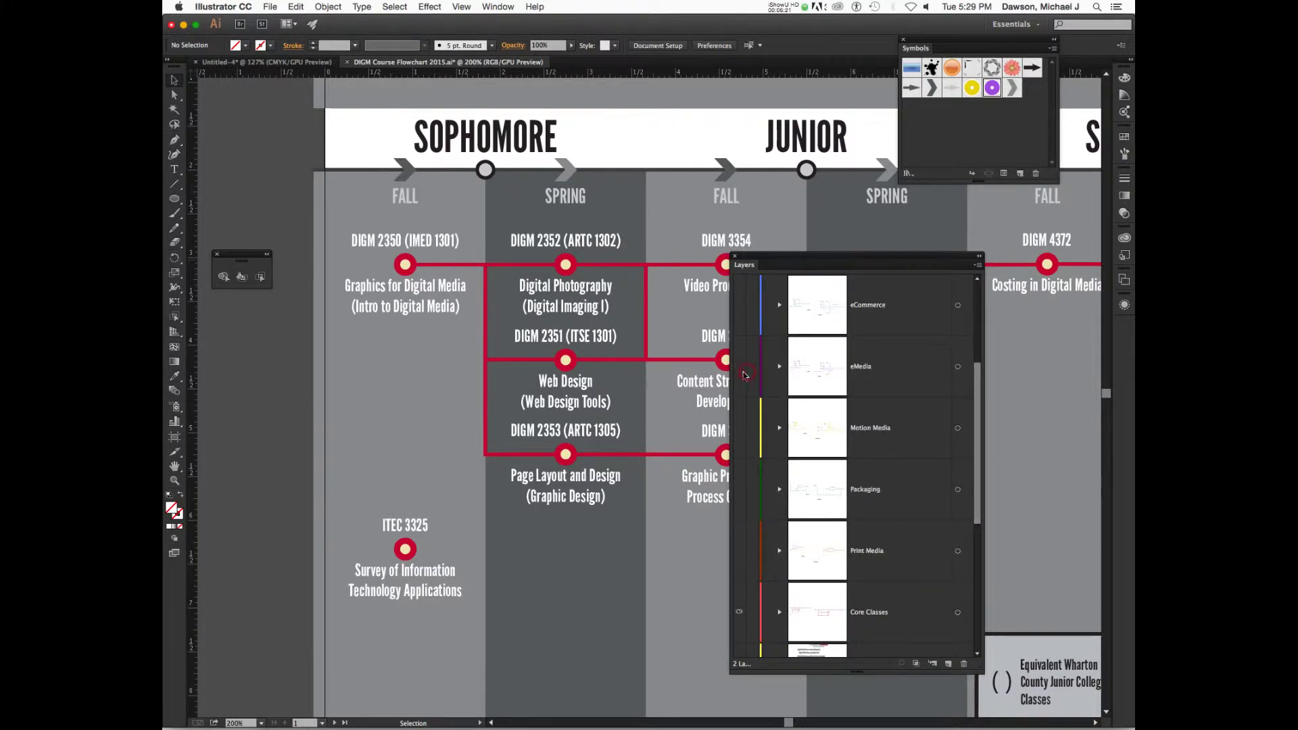
left_click(741, 368)
scroll(637, 466, "right", 10)
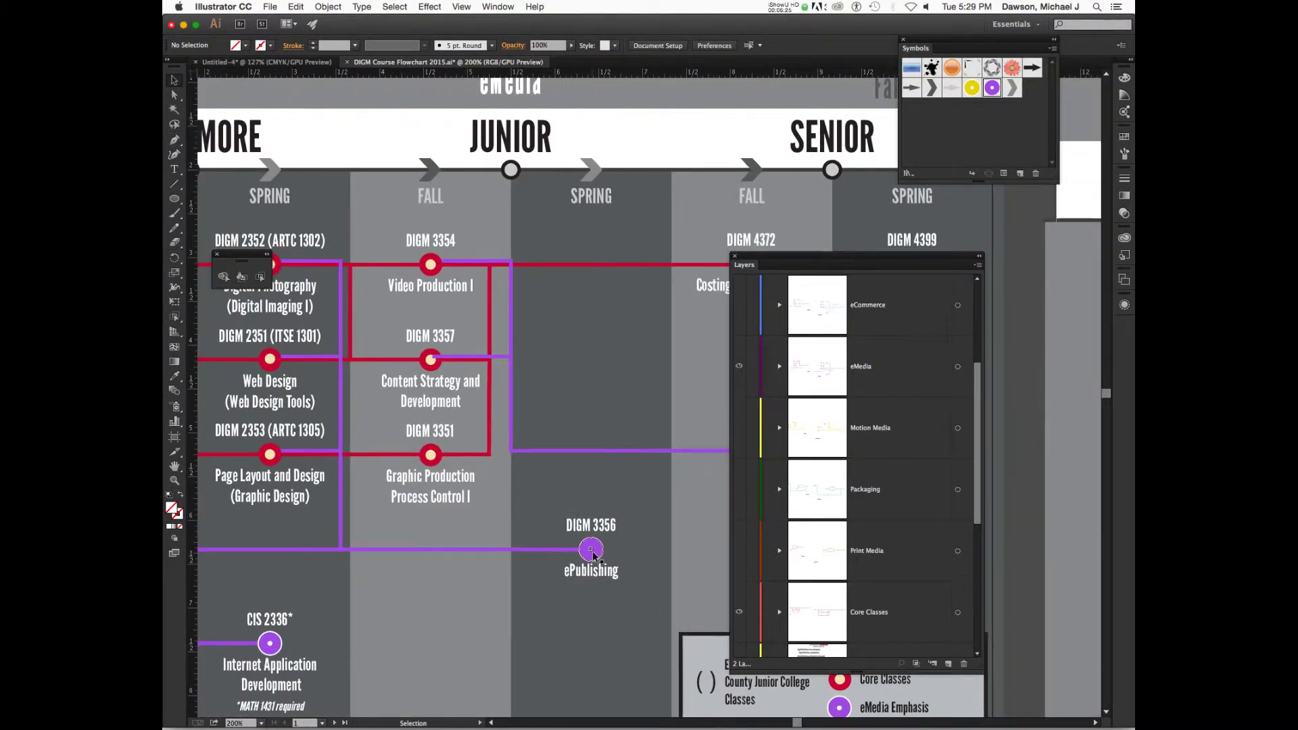
left_click(594, 553)
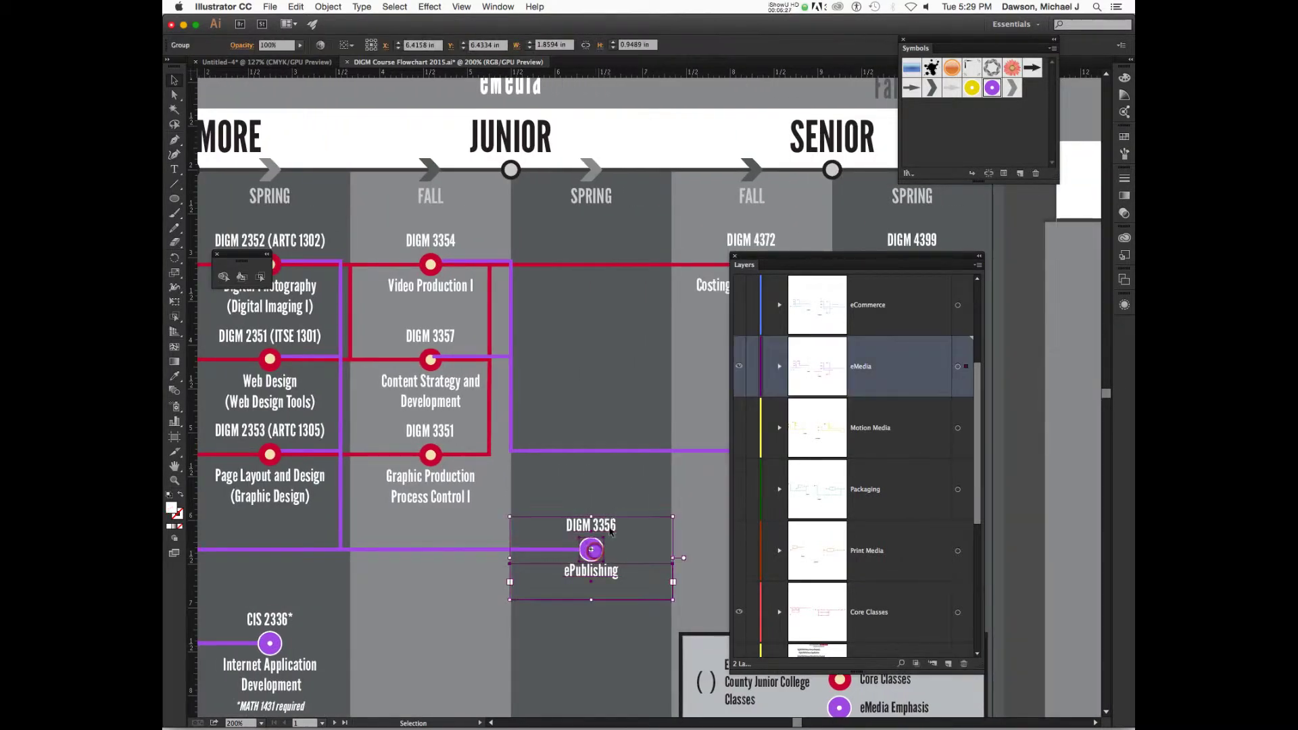
left_click(614, 484)
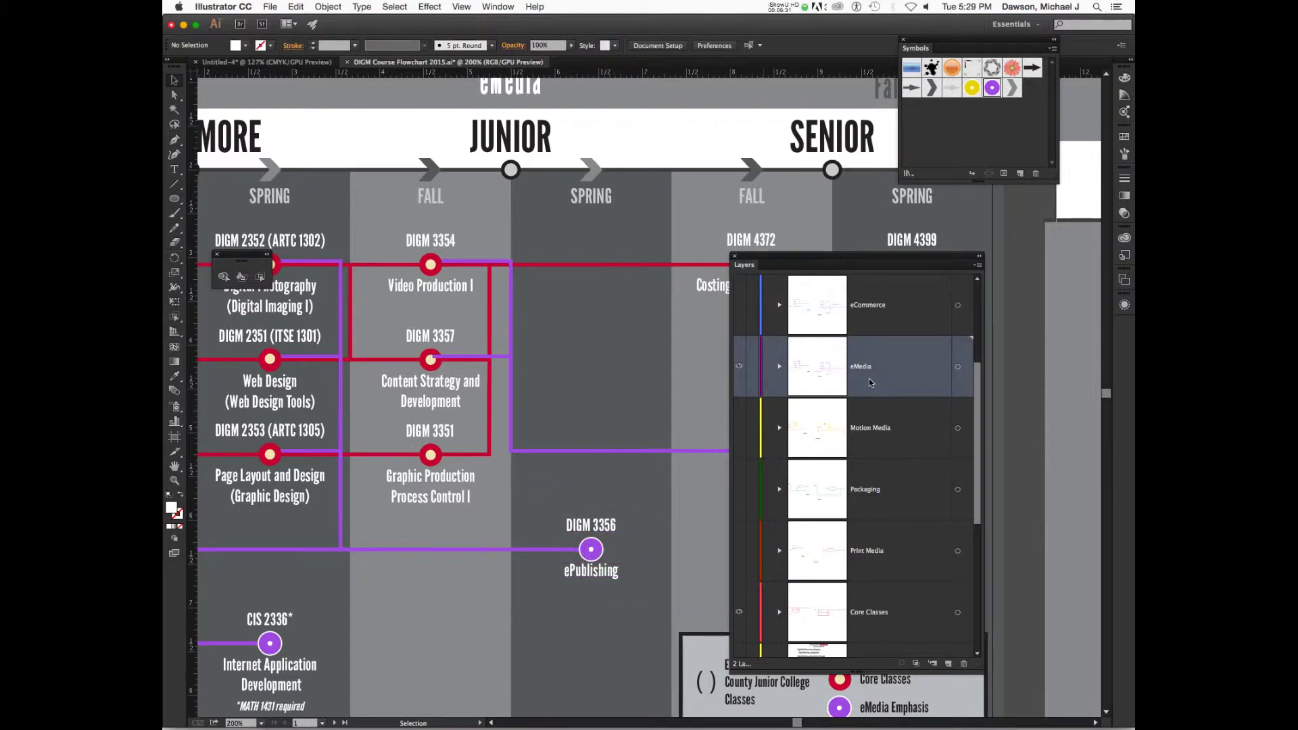
left_click(739, 367)
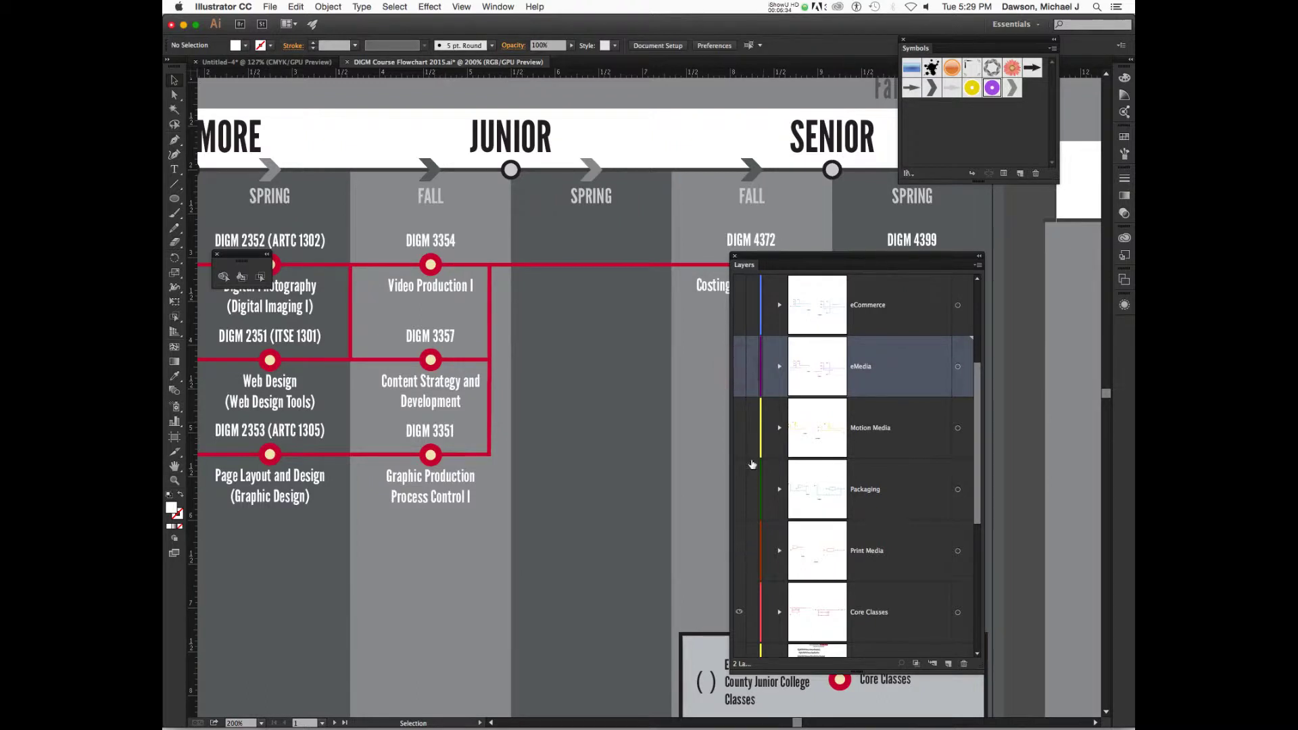
left_click(740, 366)
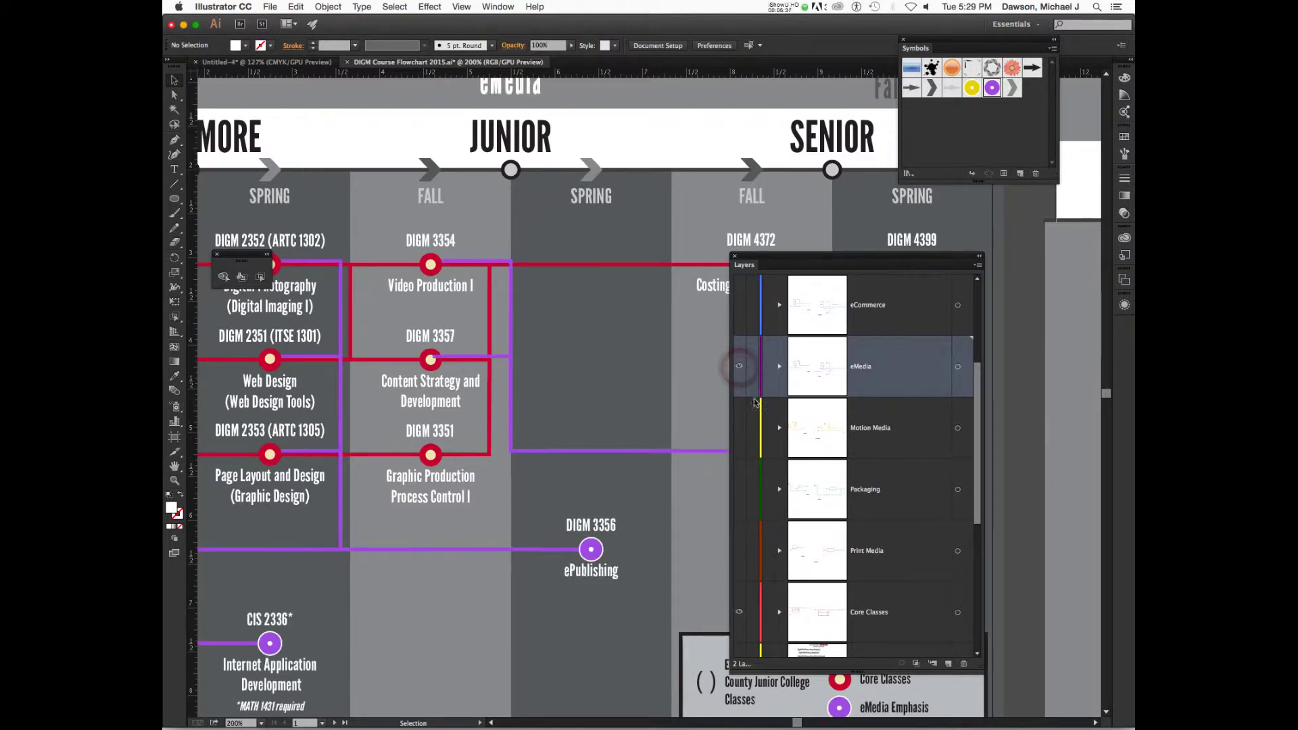
left_click(590, 553)
left_click(591, 553)
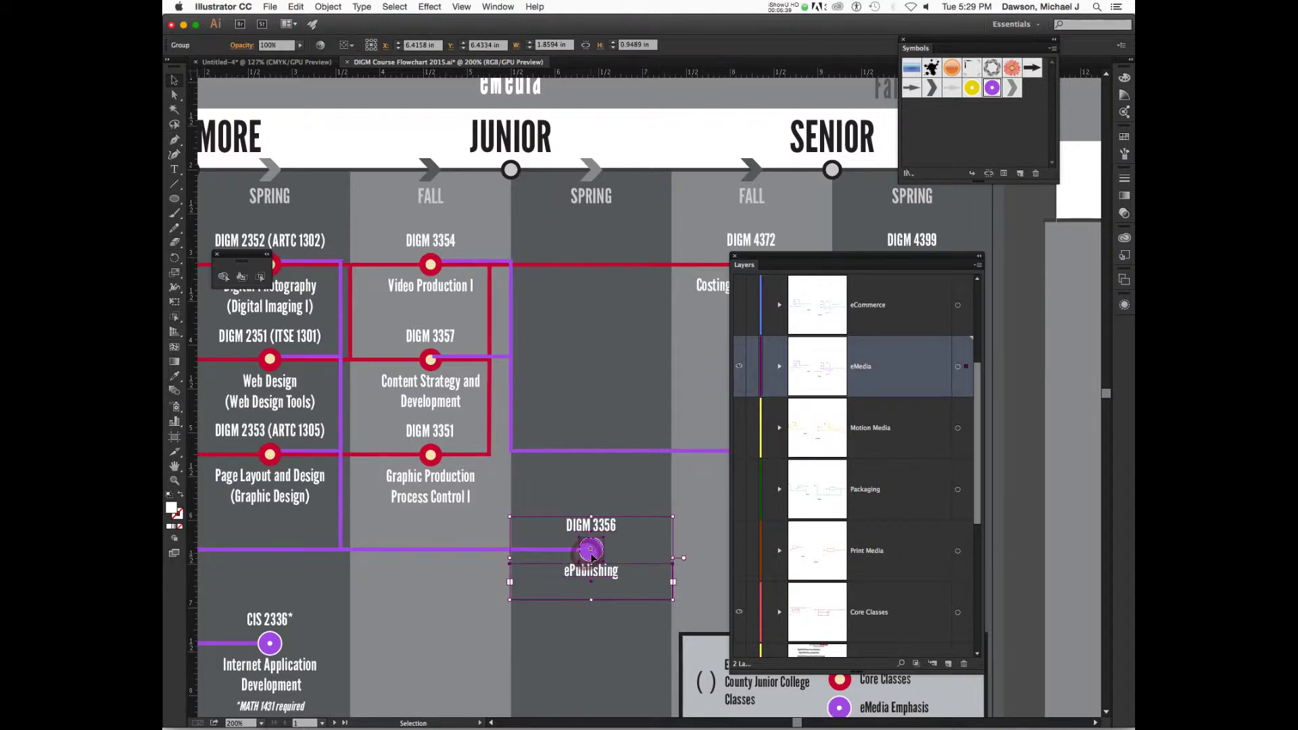
right_click(591, 553)
left_click(577, 555)
double_click(577, 555)
left_click_drag(593, 558, 590, 552)
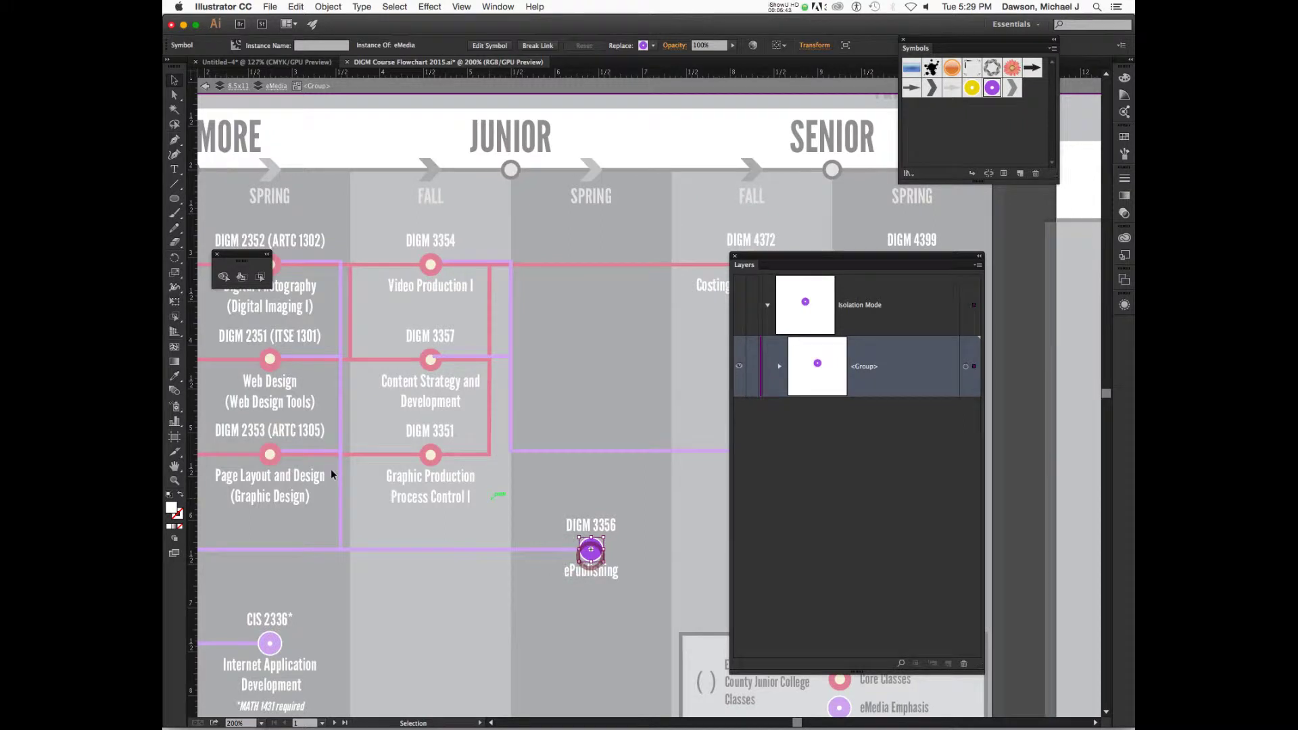
left_click(587, 556)
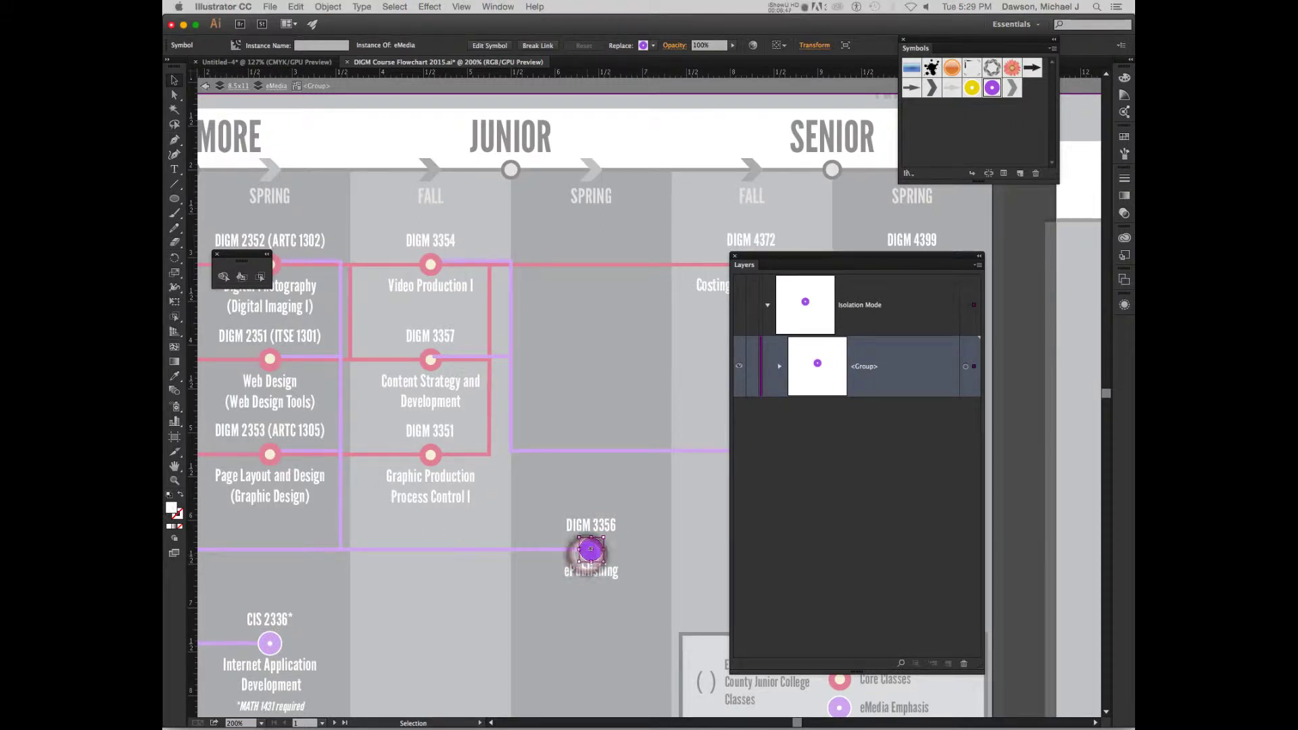
double_click(591, 549)
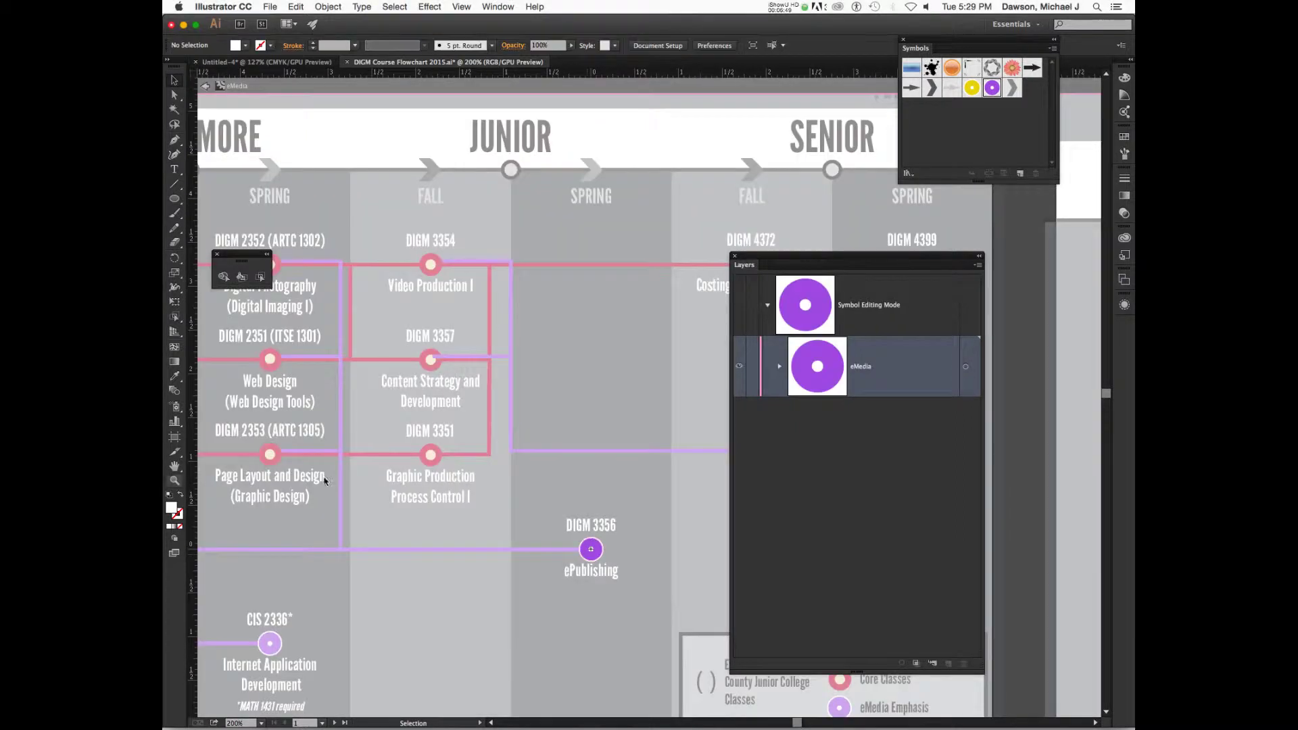
double_click(570, 469)
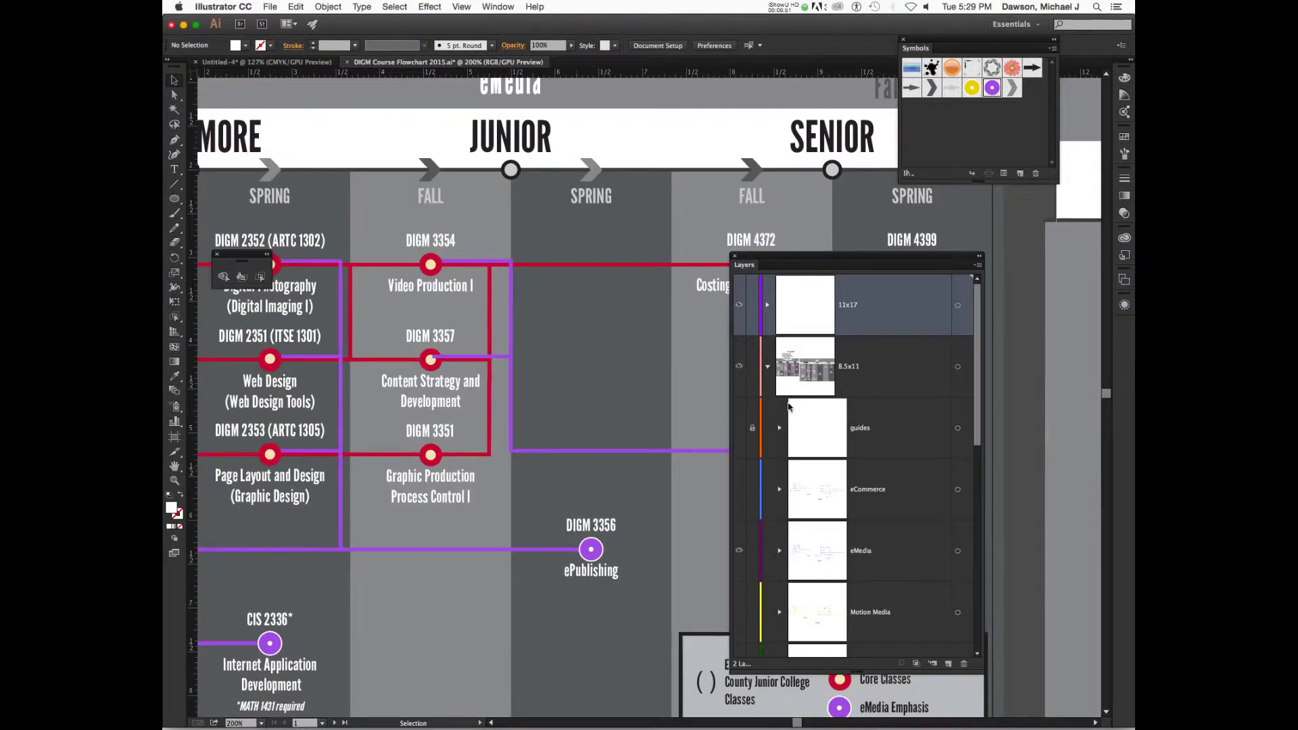
left_click(739, 554)
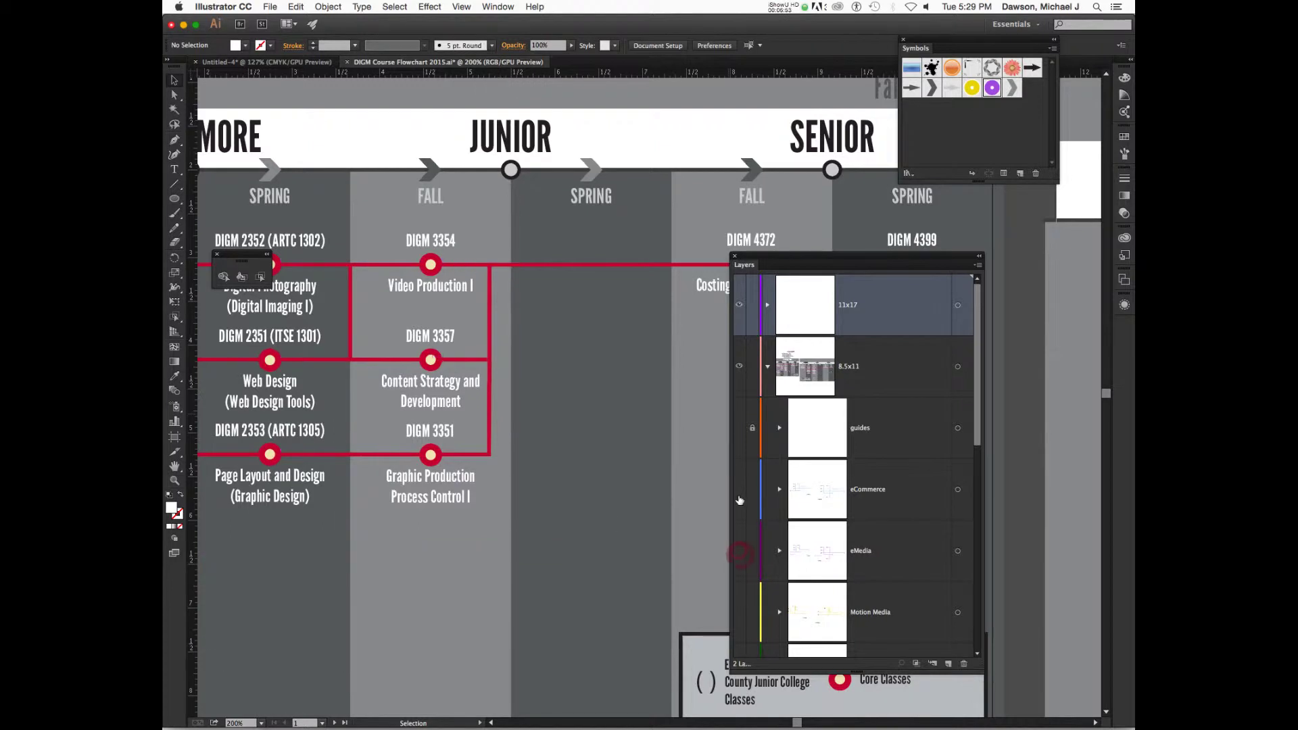
left_click(740, 493)
double_click(592, 550)
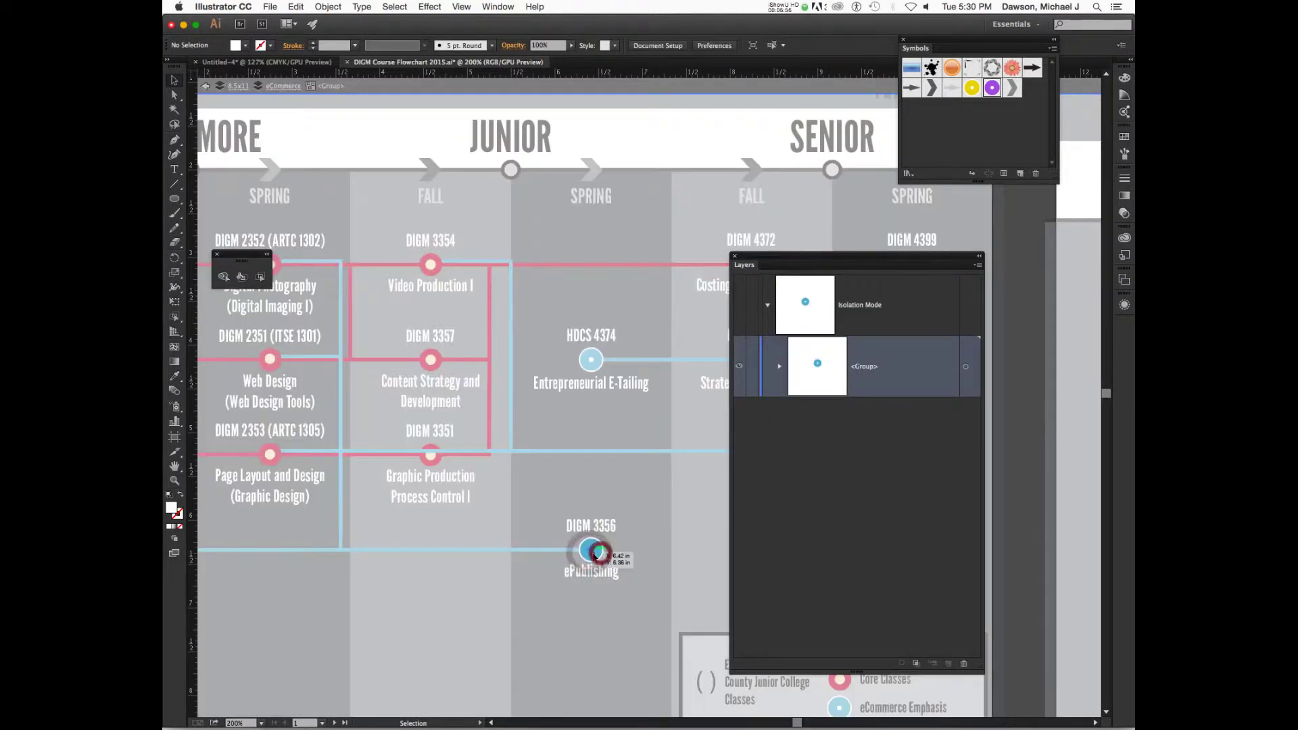
left_click(592, 553)
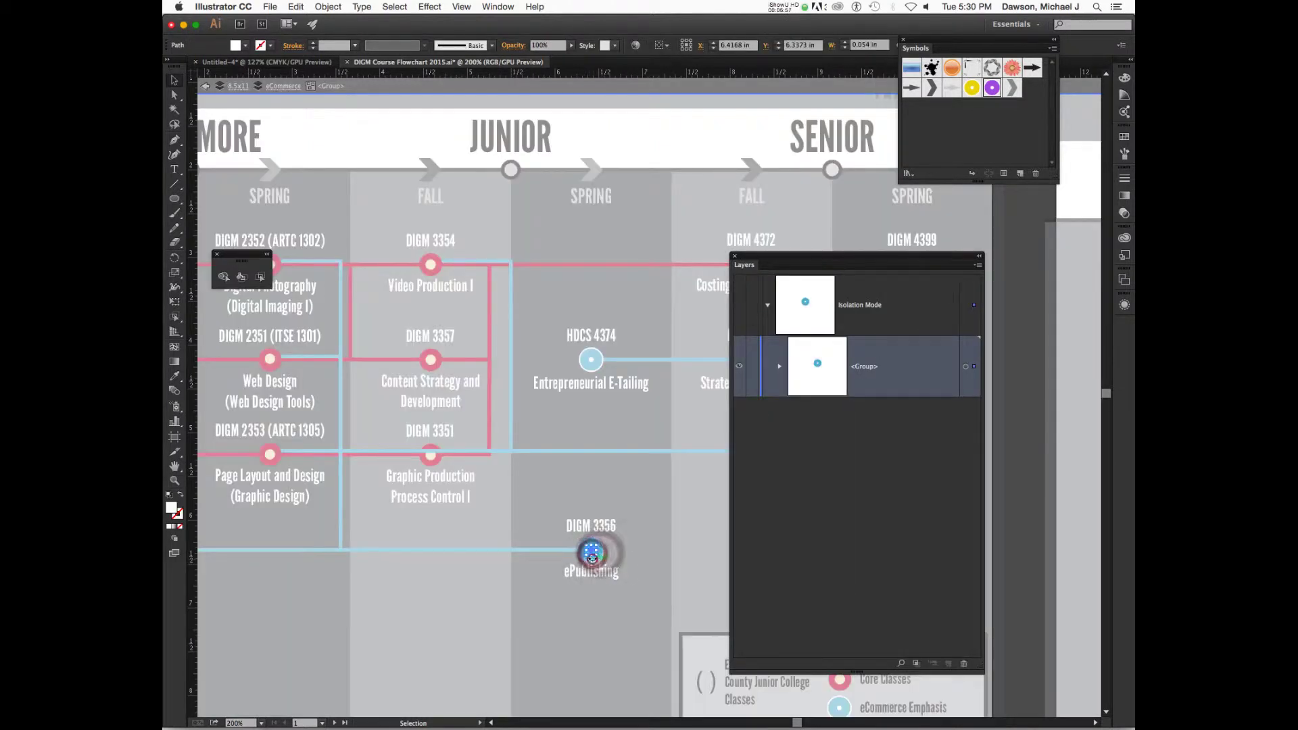
left_click(592, 561)
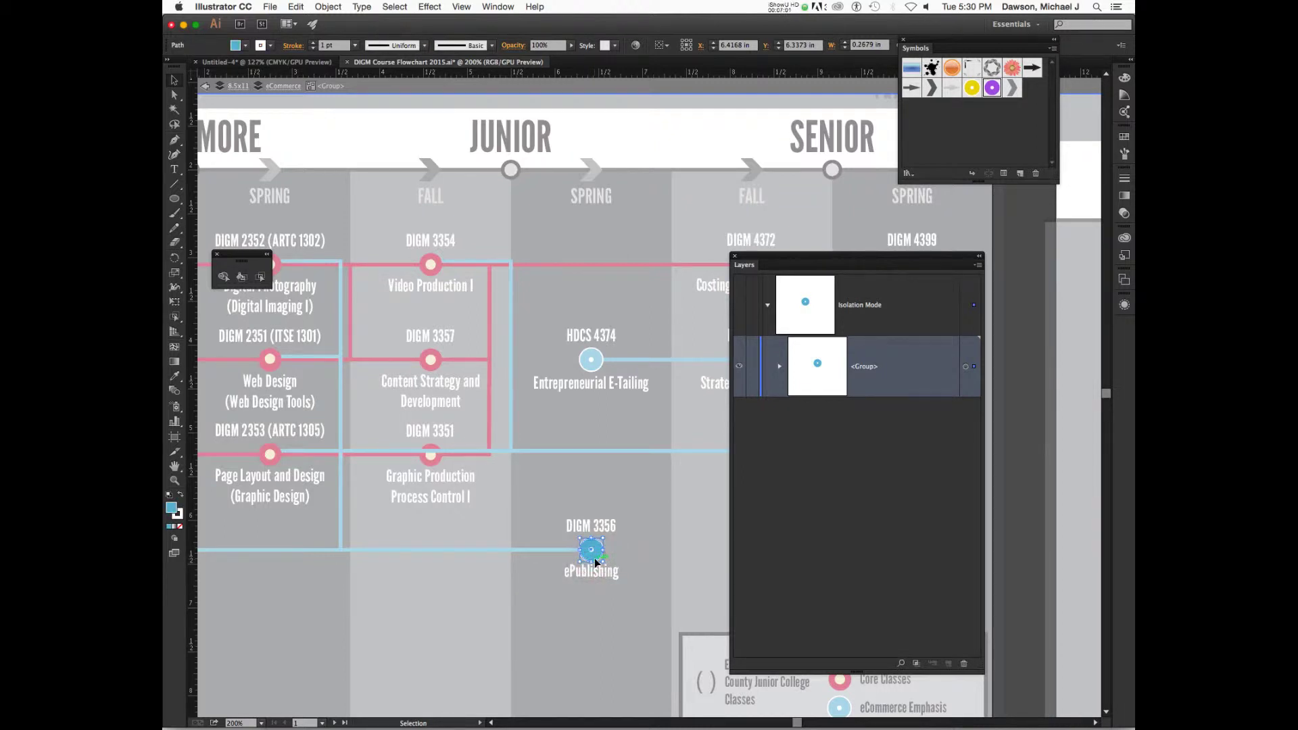
key("Escape")
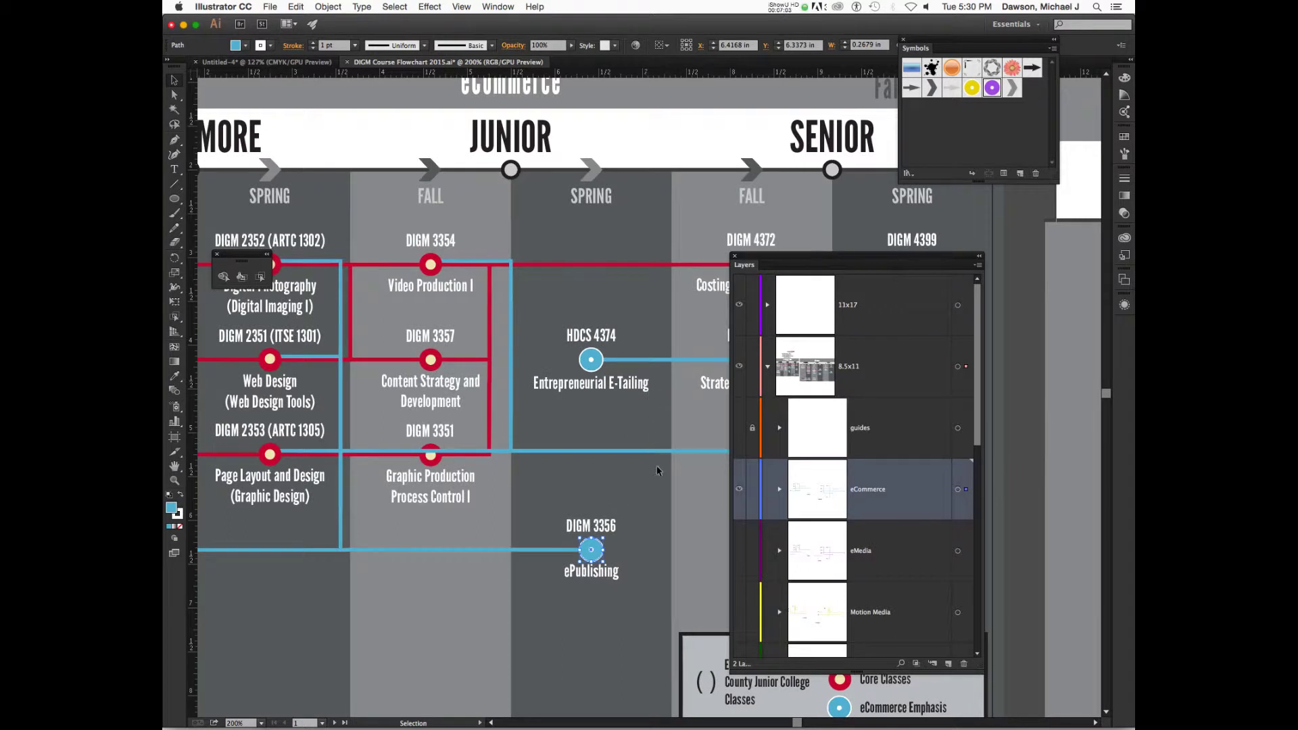
left_click(659, 502)
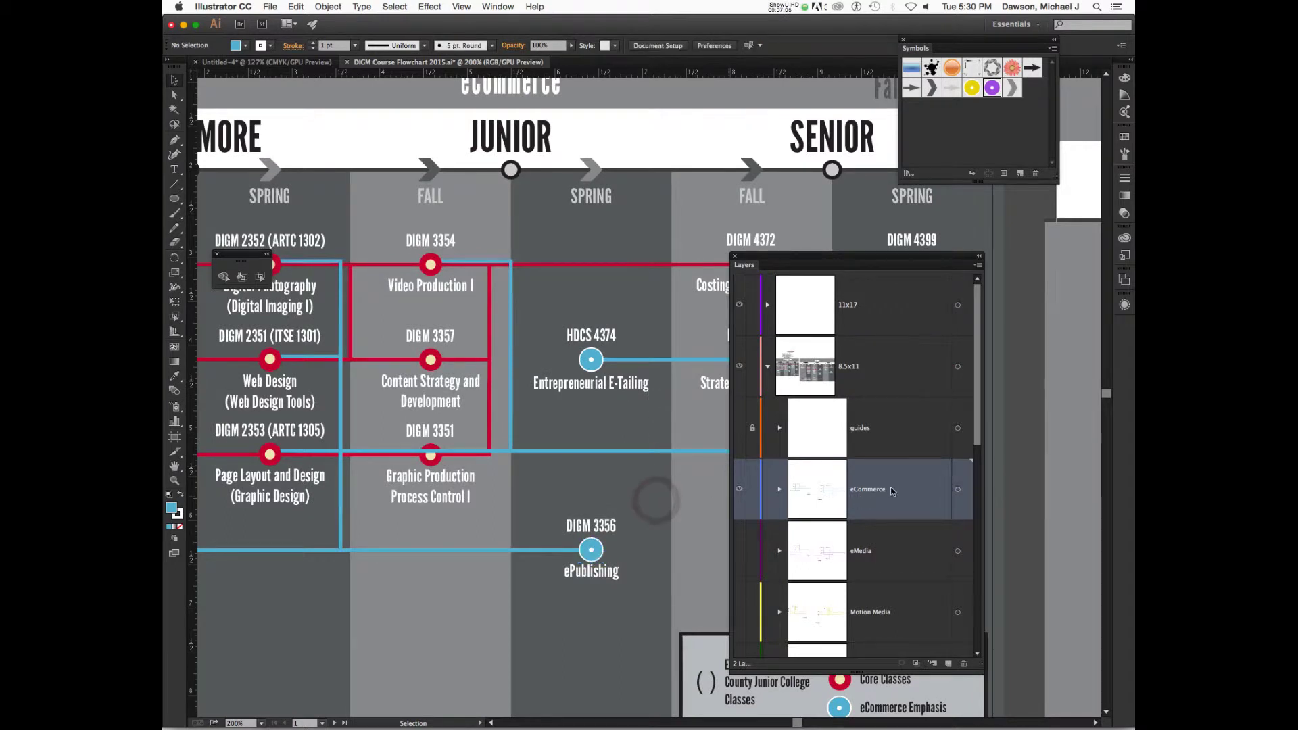
scroll(886, 503, "down", 10)
scroll(887, 507, "up", 4)
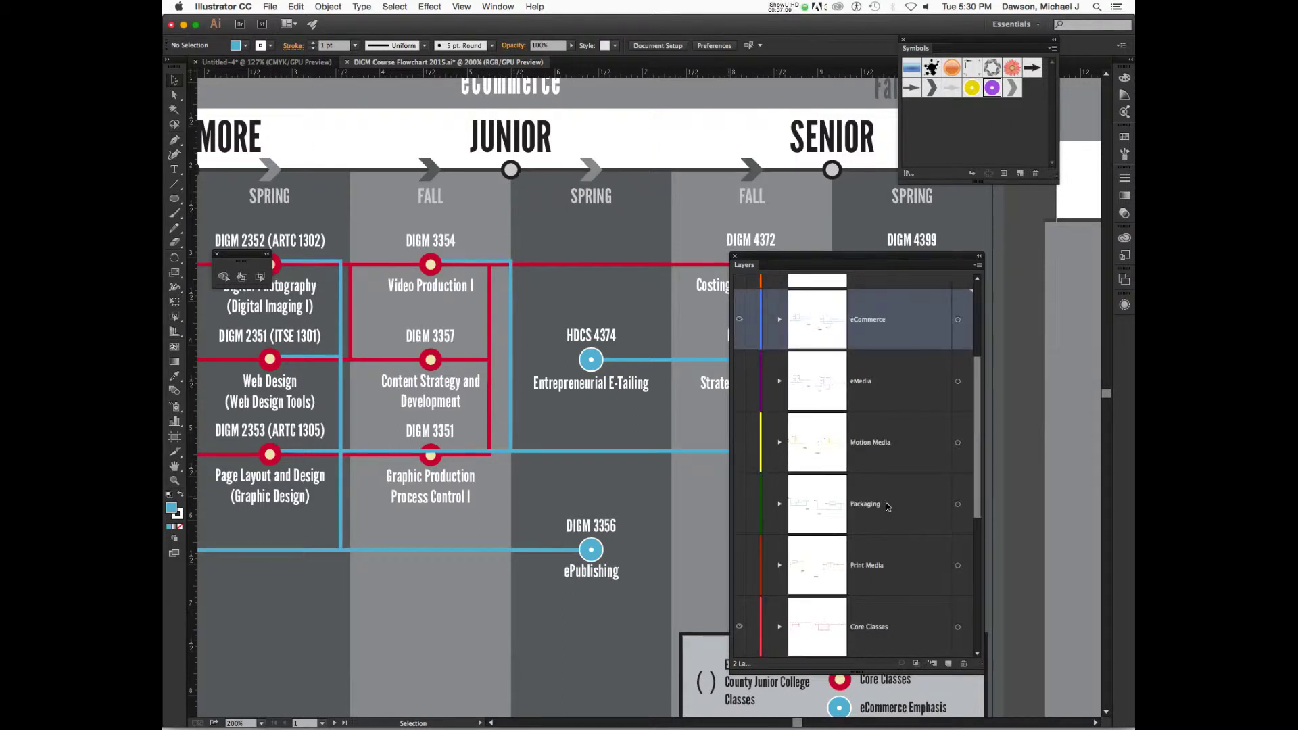
left_click(905, 399)
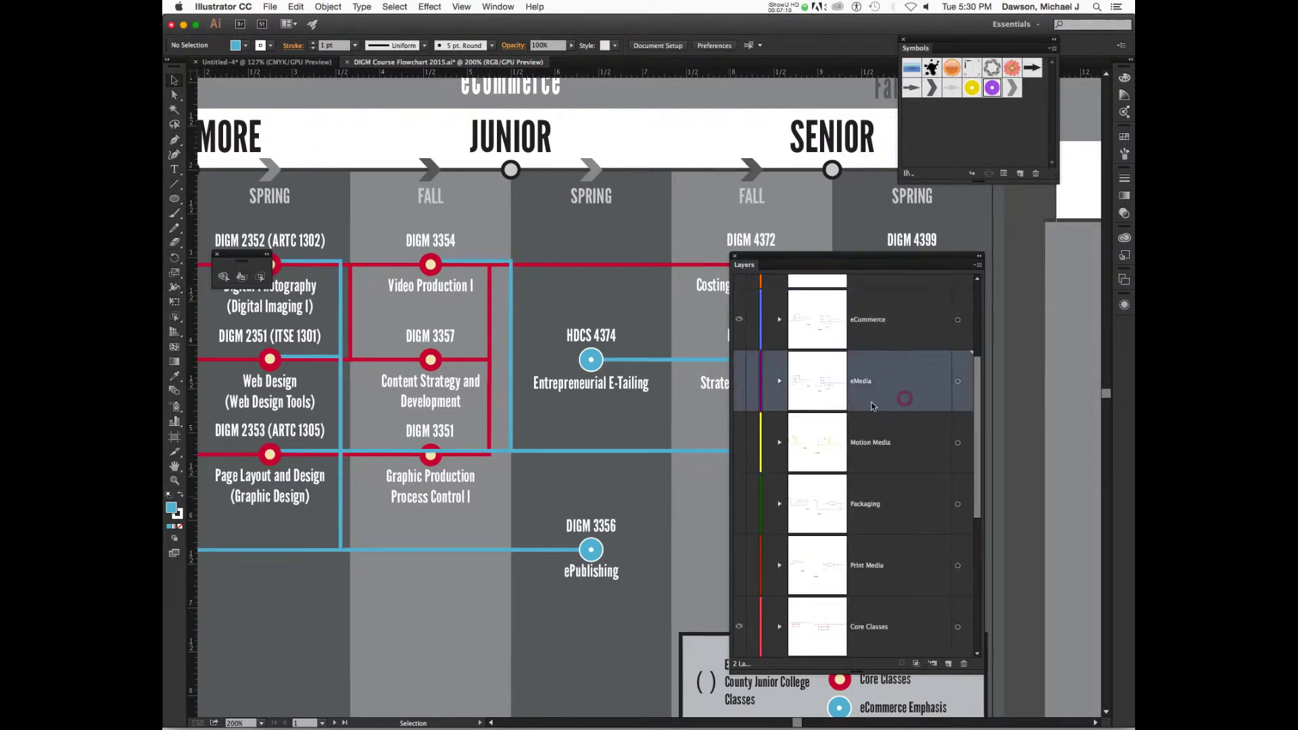
left_click(739, 319)
left_click(740, 380)
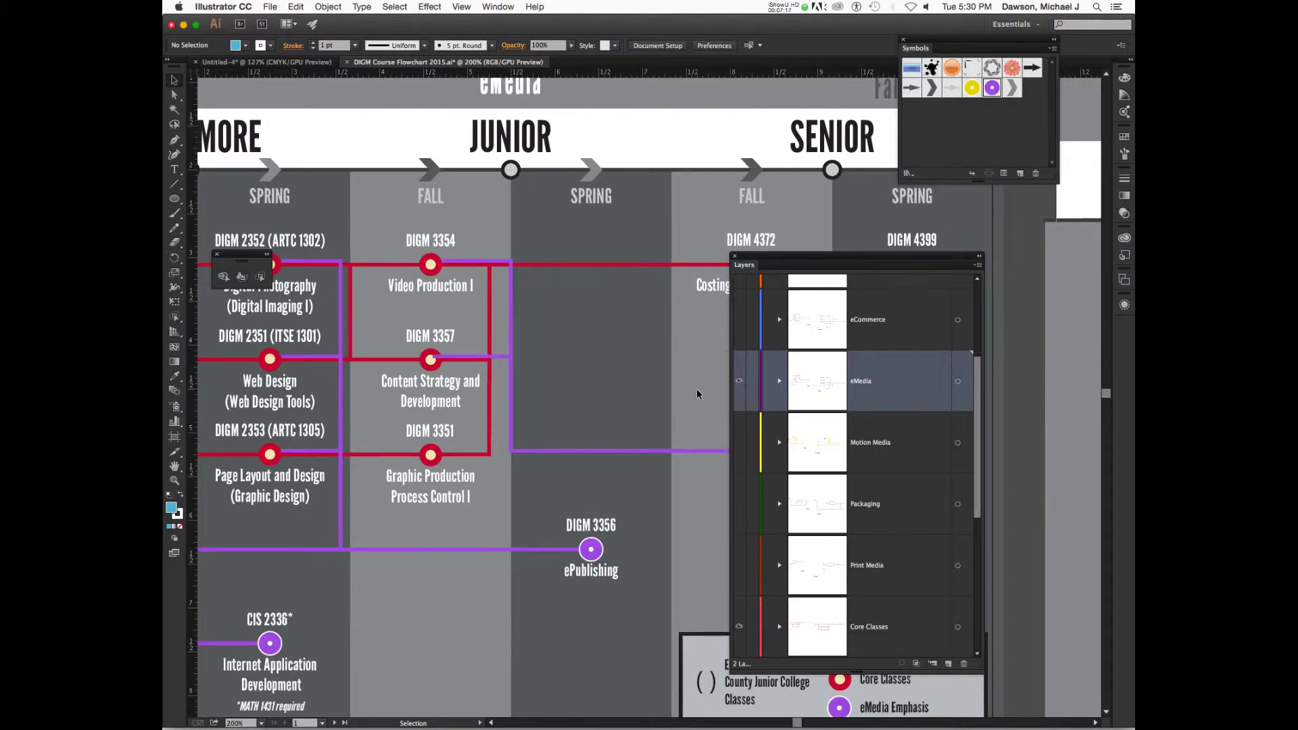
Inspect the DIGM 3356 ePublishing group's symbol and label, then ungroup it.
scroll(697, 394, "left", 1)
left_click(595, 554)
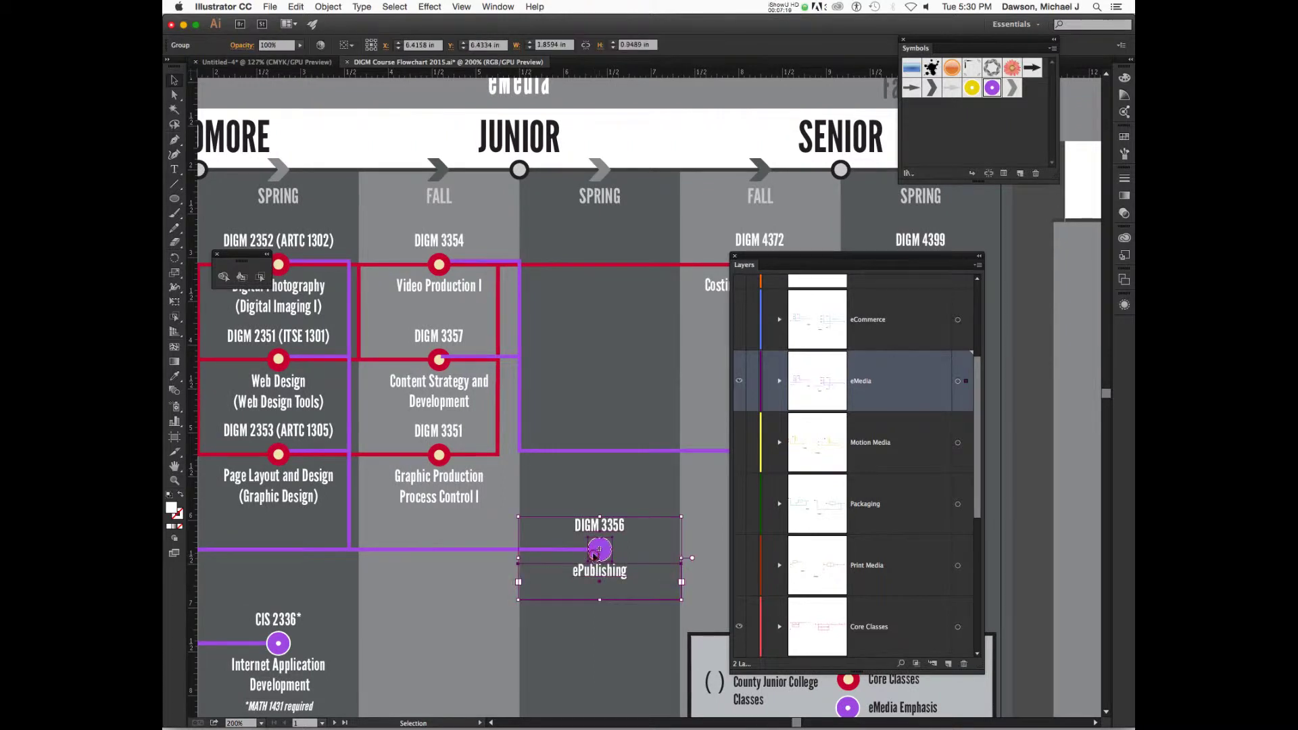
double_click(599, 553)
left_click(604, 551)
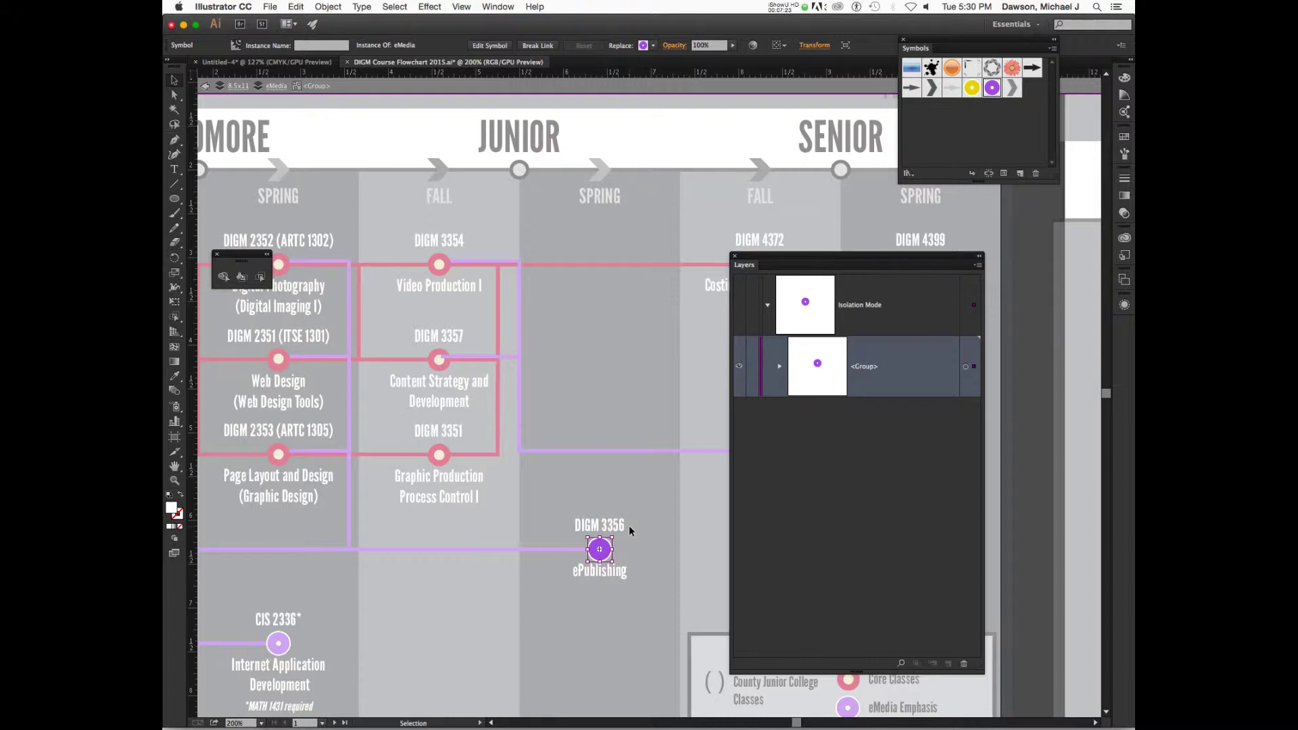
key("Escape")
left_click(636, 541)
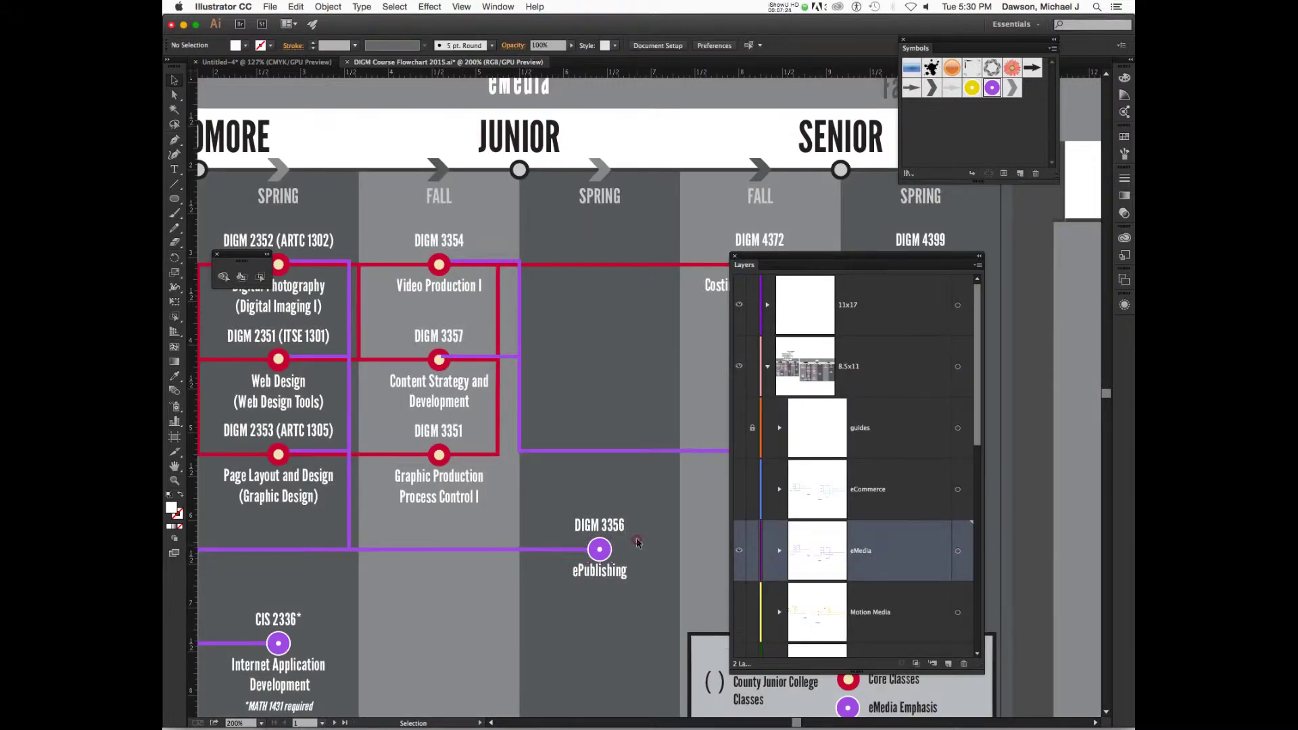
left_click(600, 568)
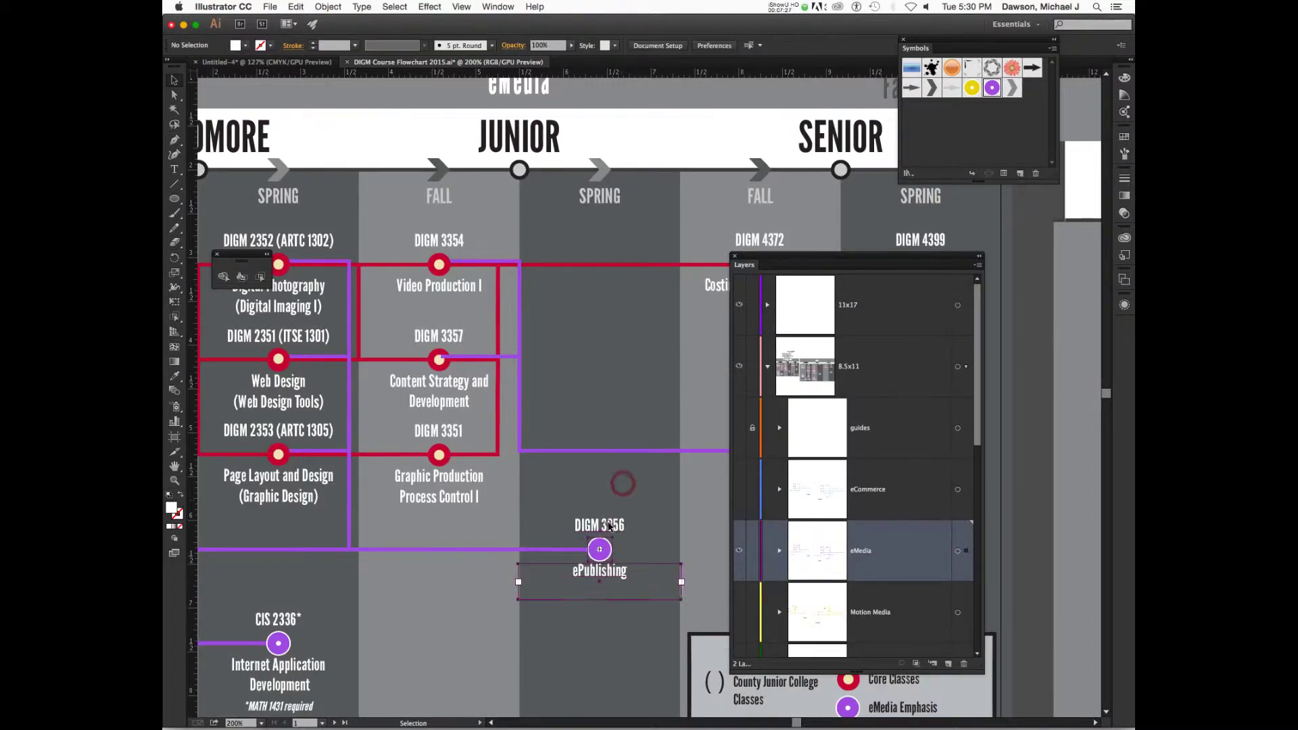
left_click(609, 527)
scroll(616, 550, "down", 2)
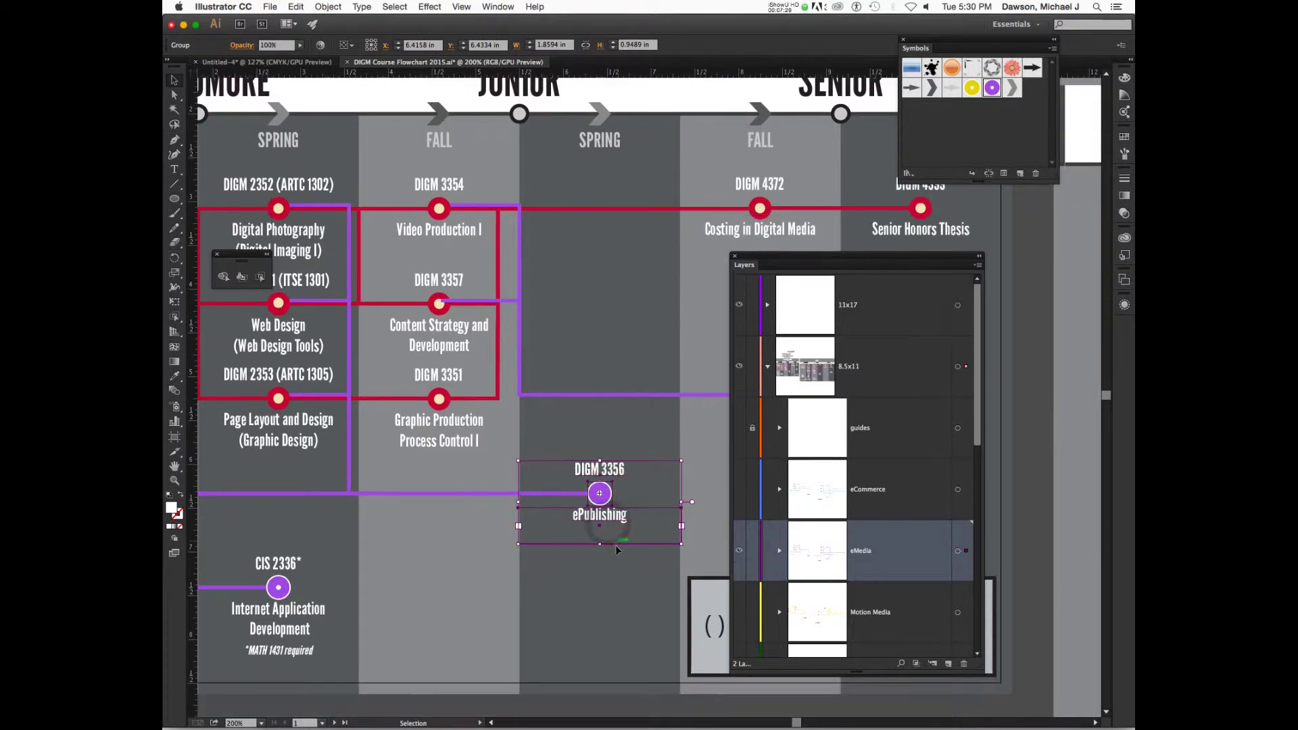
right_click(597, 504)
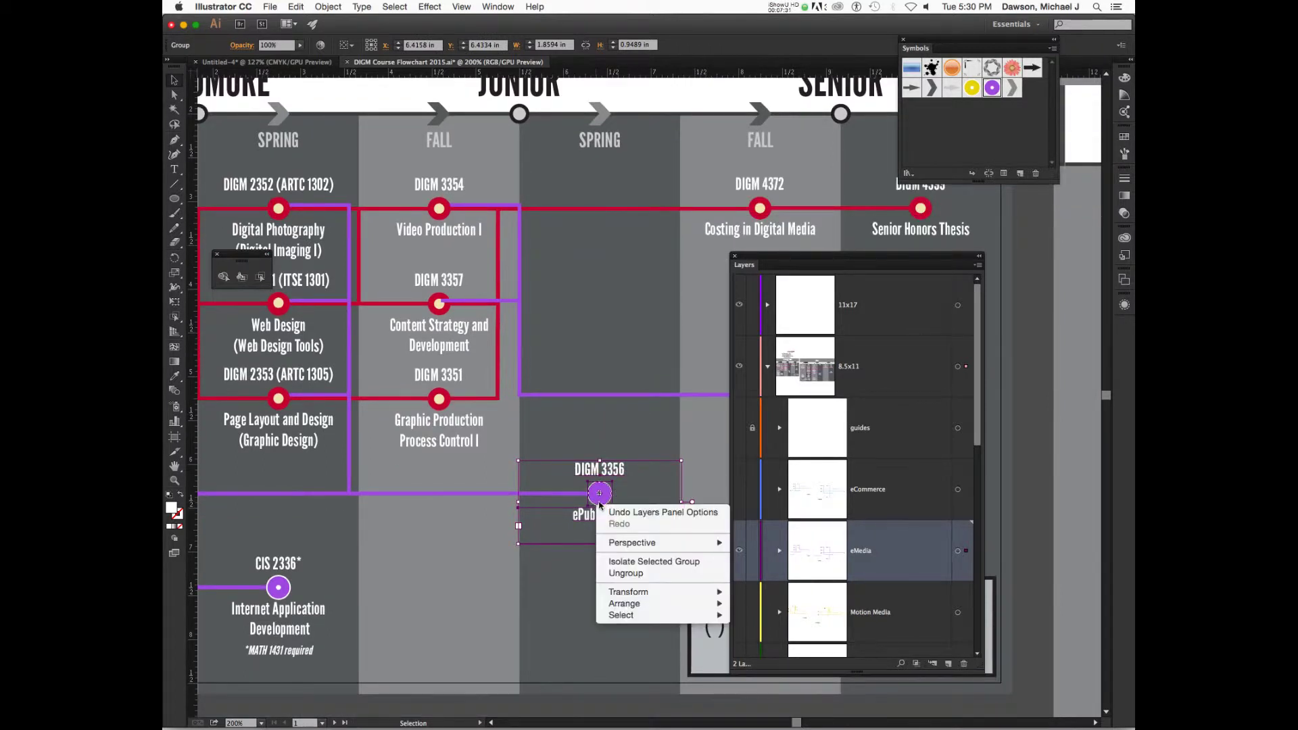
left_click(674, 574)
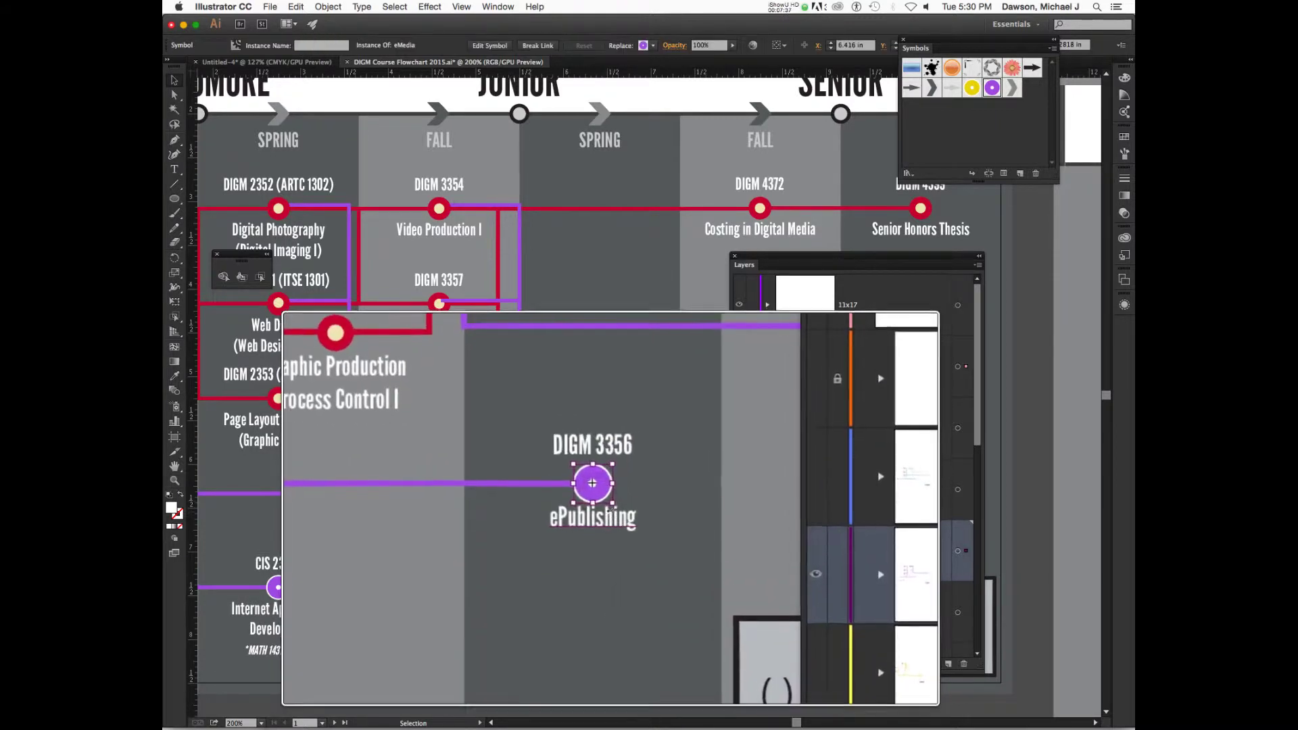
Enter Symbol Editing Mode on the eMedia symbol, select its purple circle, then exit to the flowchart.
double_click(599, 493)
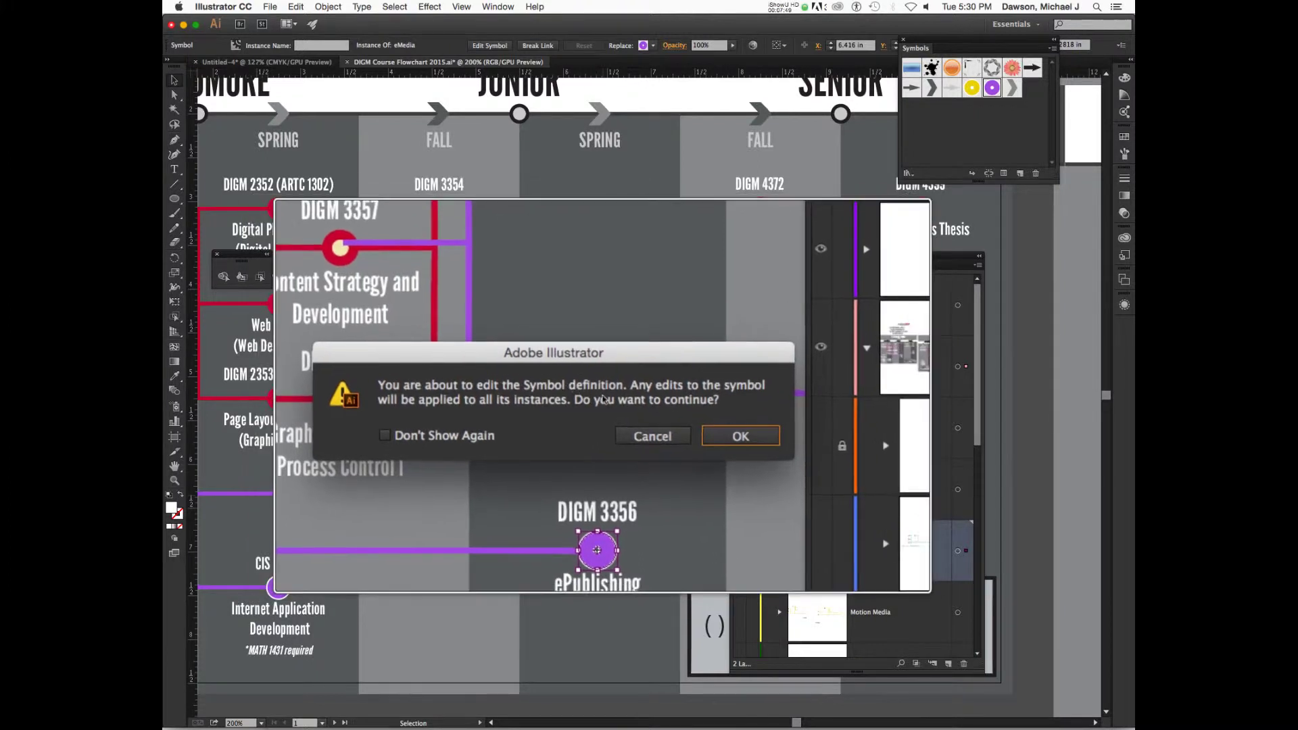
left_click(680, 420)
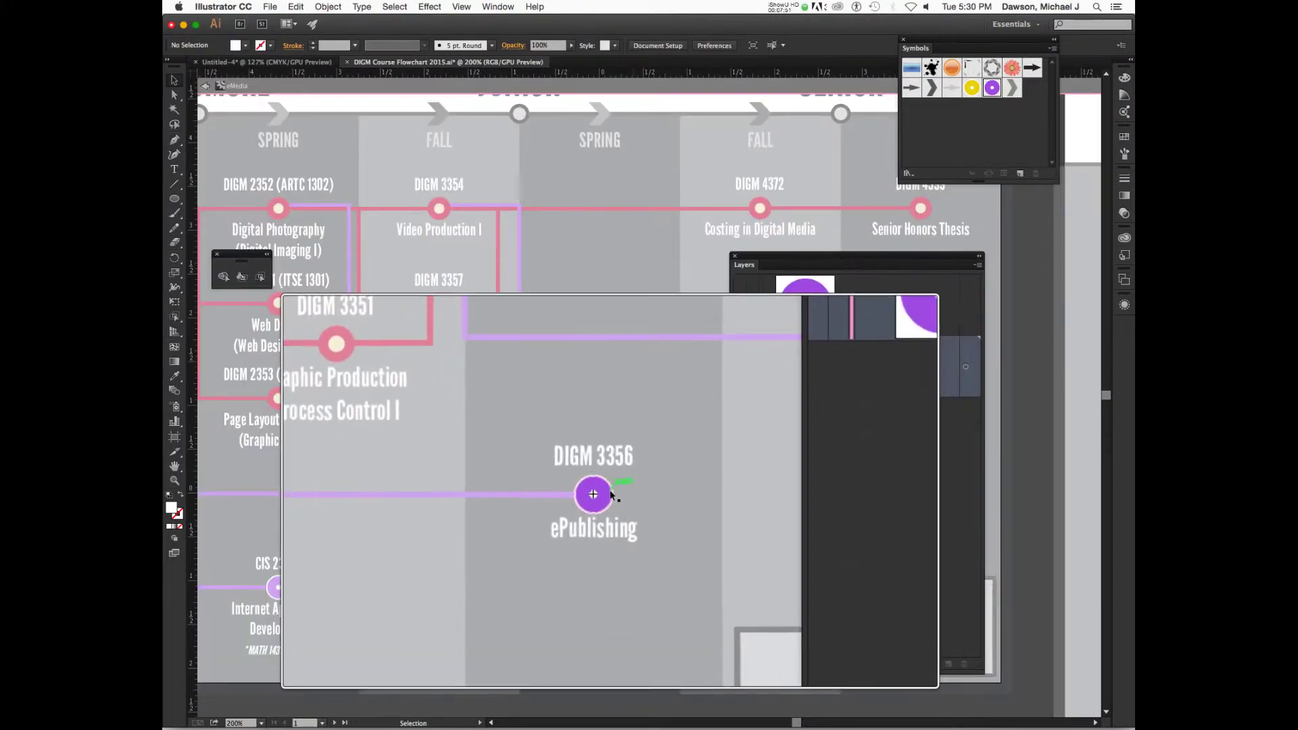
left_click(604, 495)
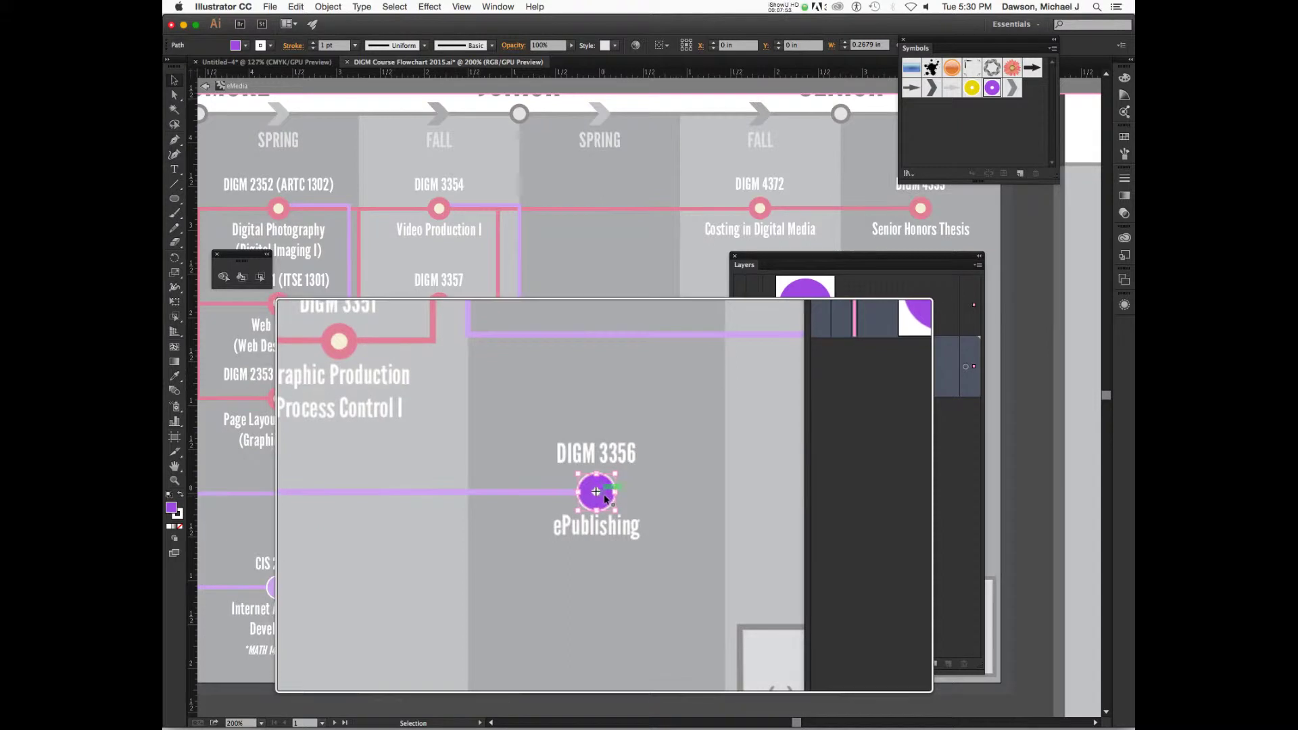
key("Escape")
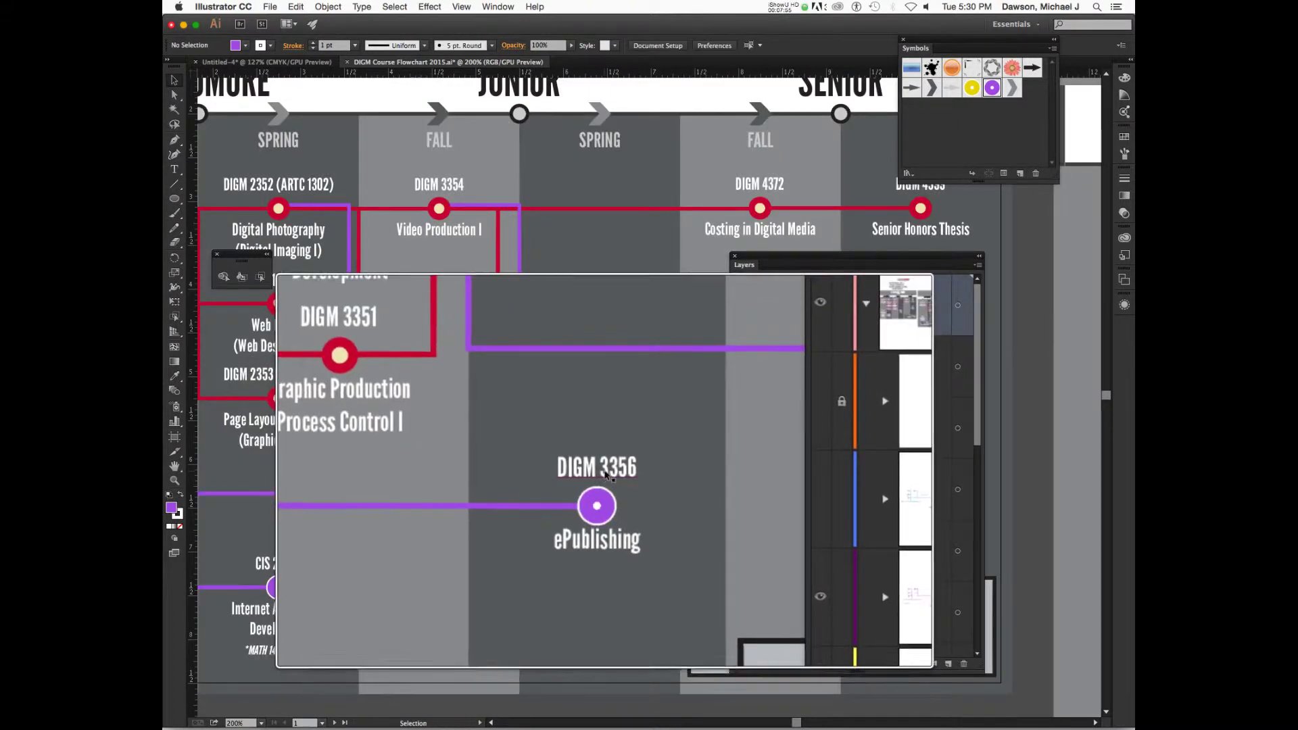
left_click(607, 495)
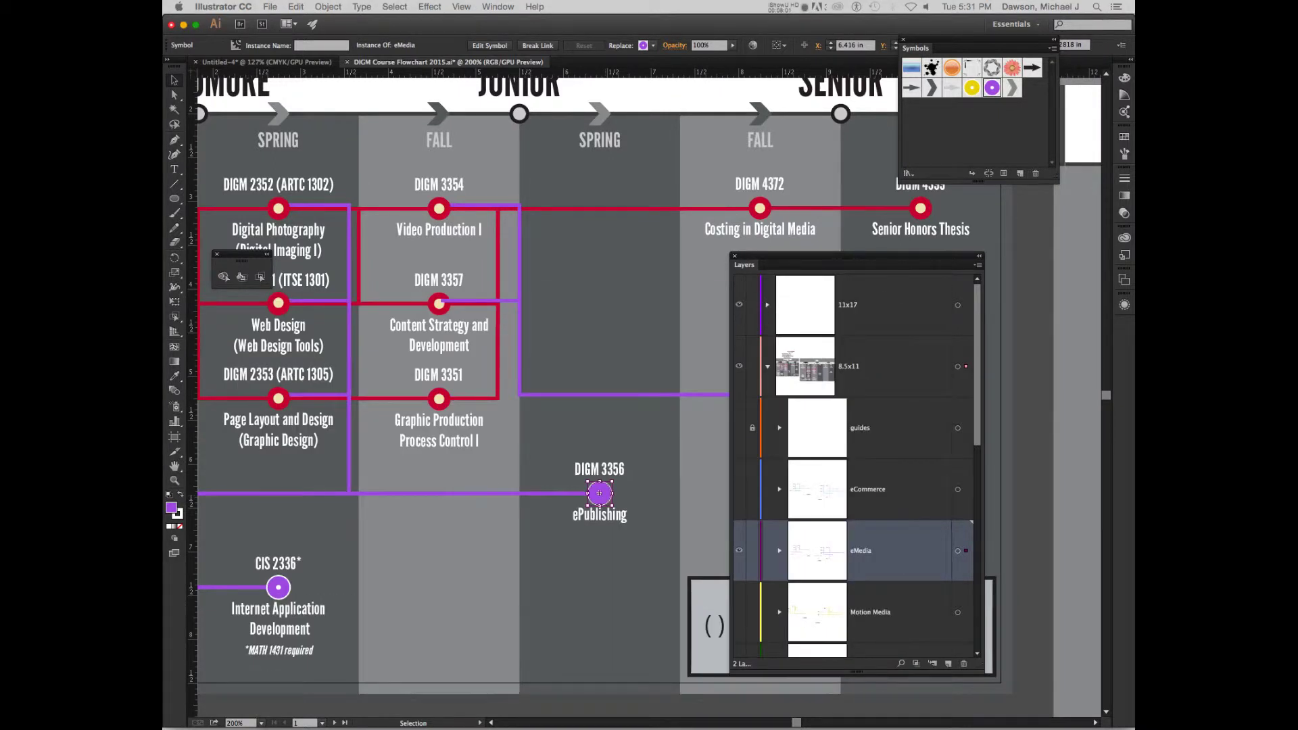
double_click(599, 493)
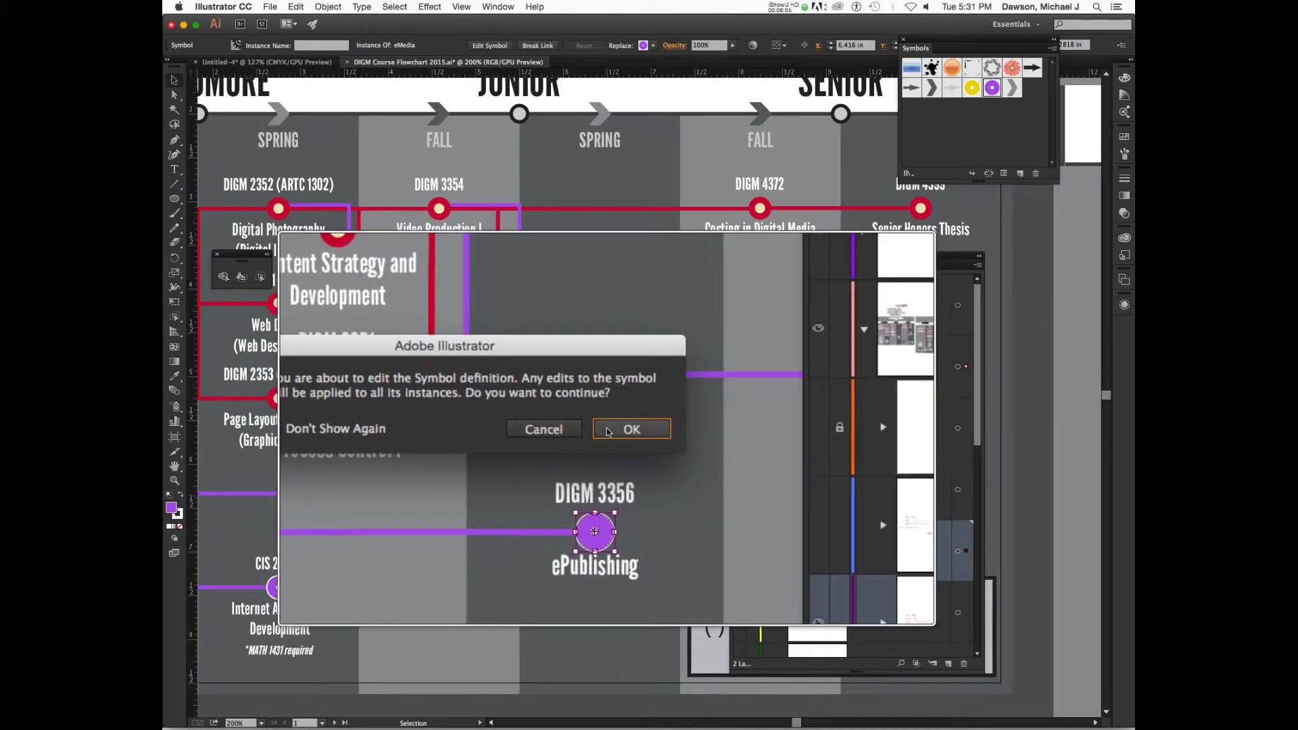
left_click(604, 430)
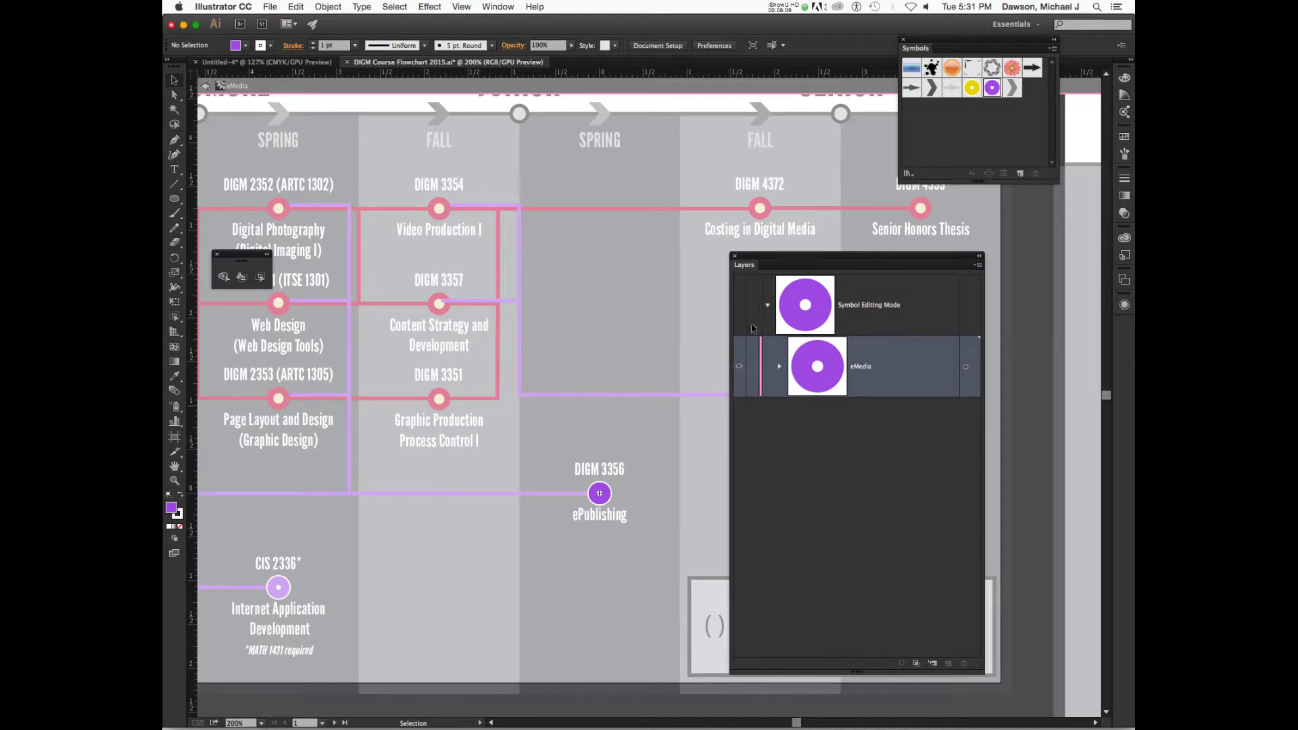
double_click(617, 347)
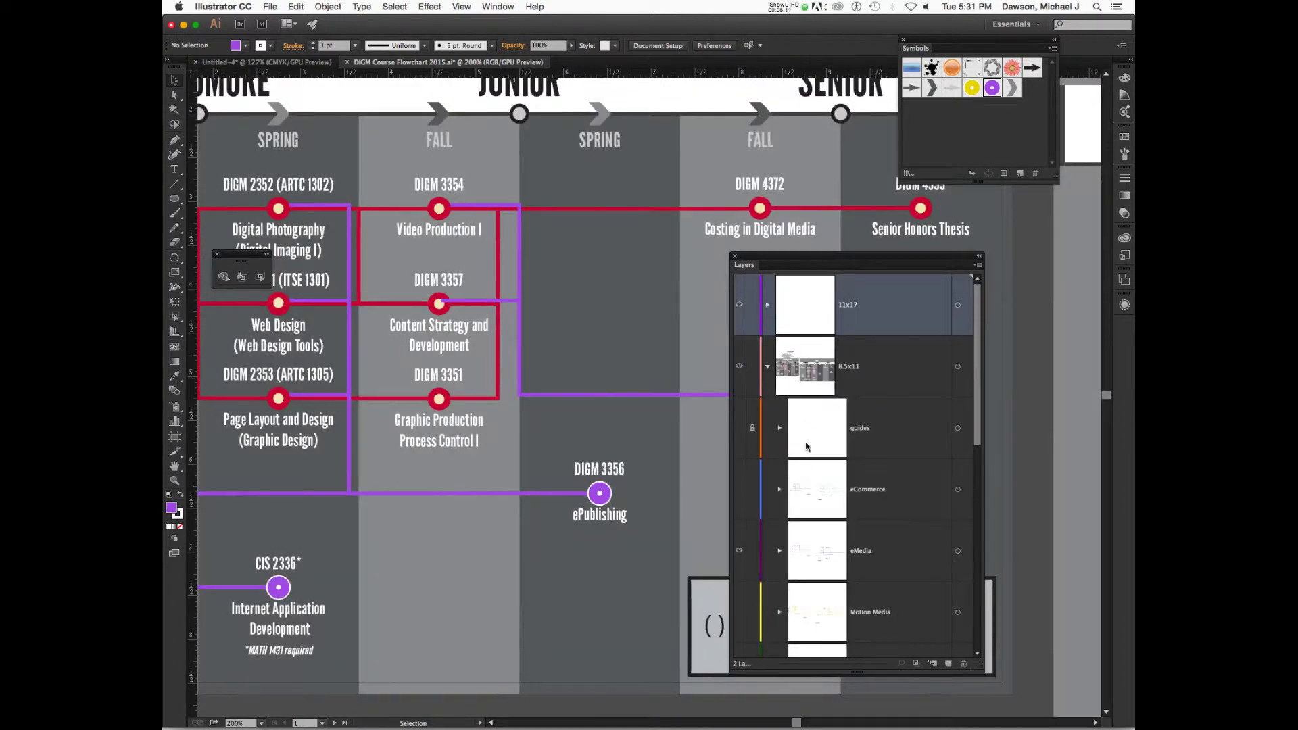
Toggle the eMedia layer off and on, then select the DIGM 3356 symbol.
left_click(739, 551)
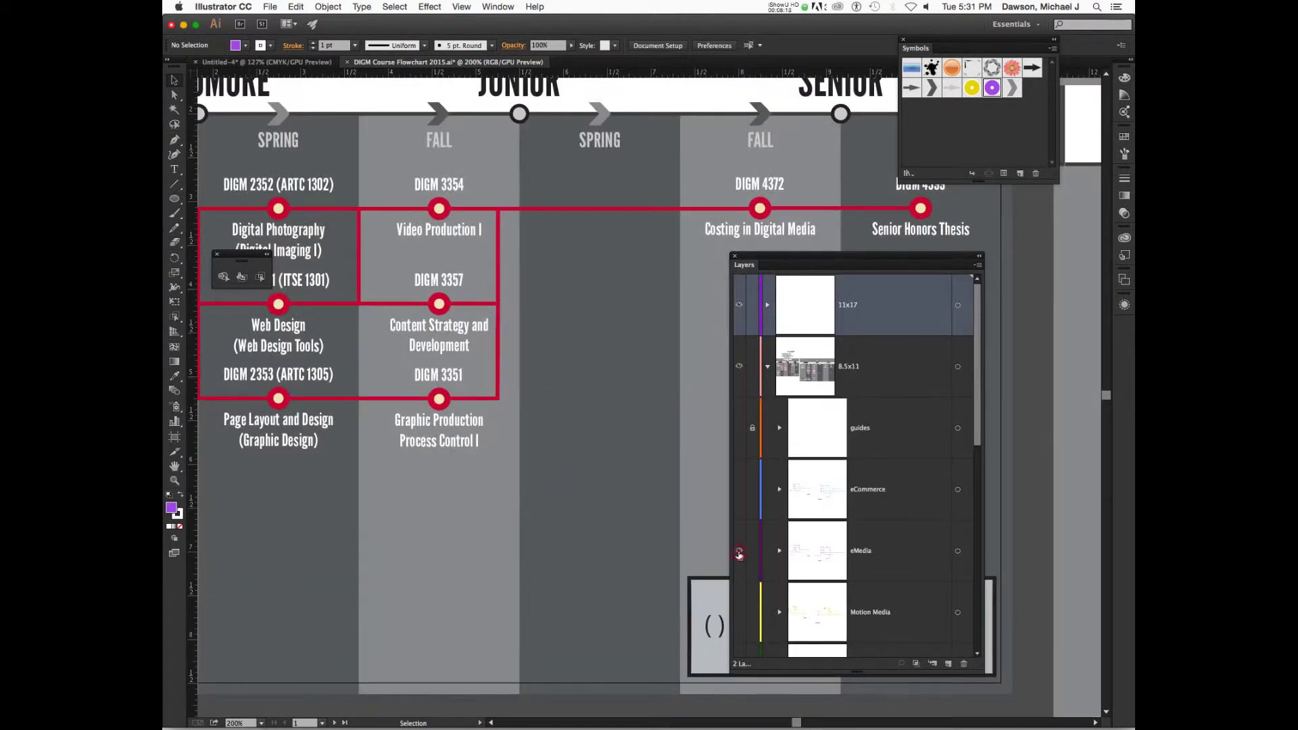
left_click(739, 551)
left_click(600, 494)
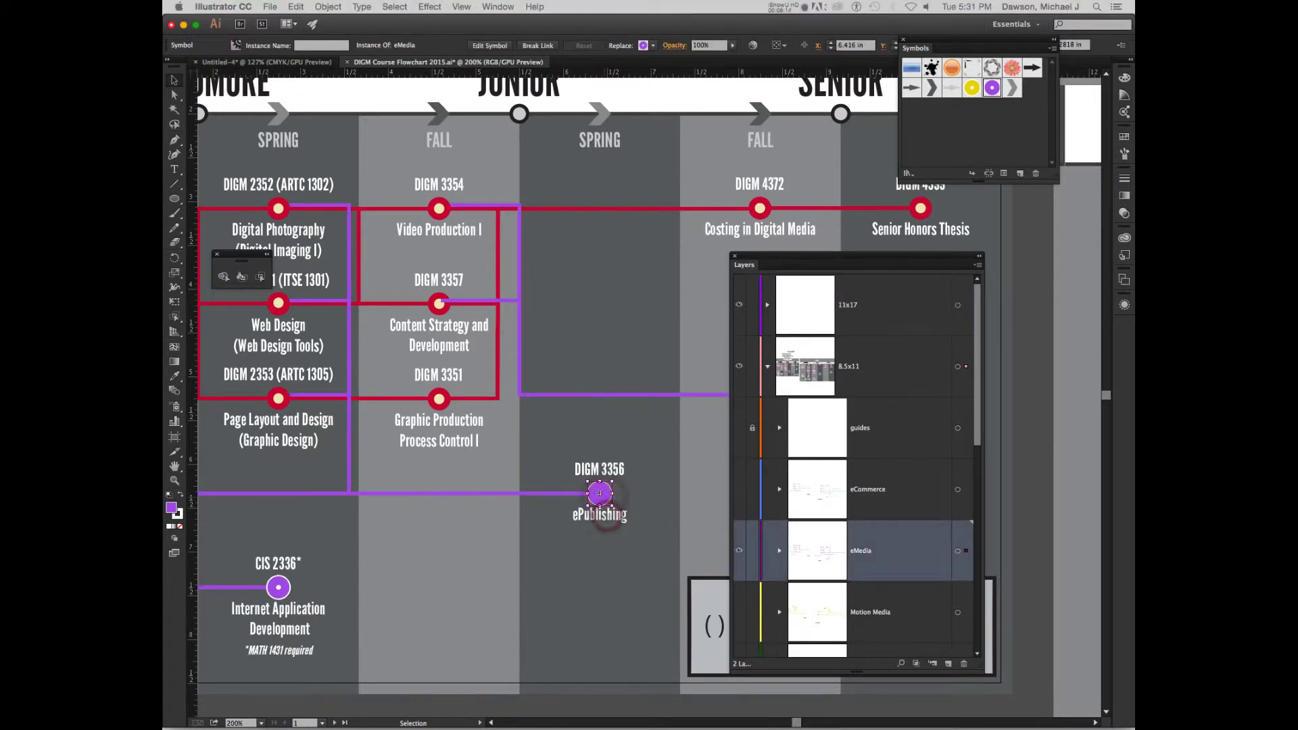
Edit the eMedia symbol, drag its purple circle up-left off the line end, and exit.
double_click(600, 493)
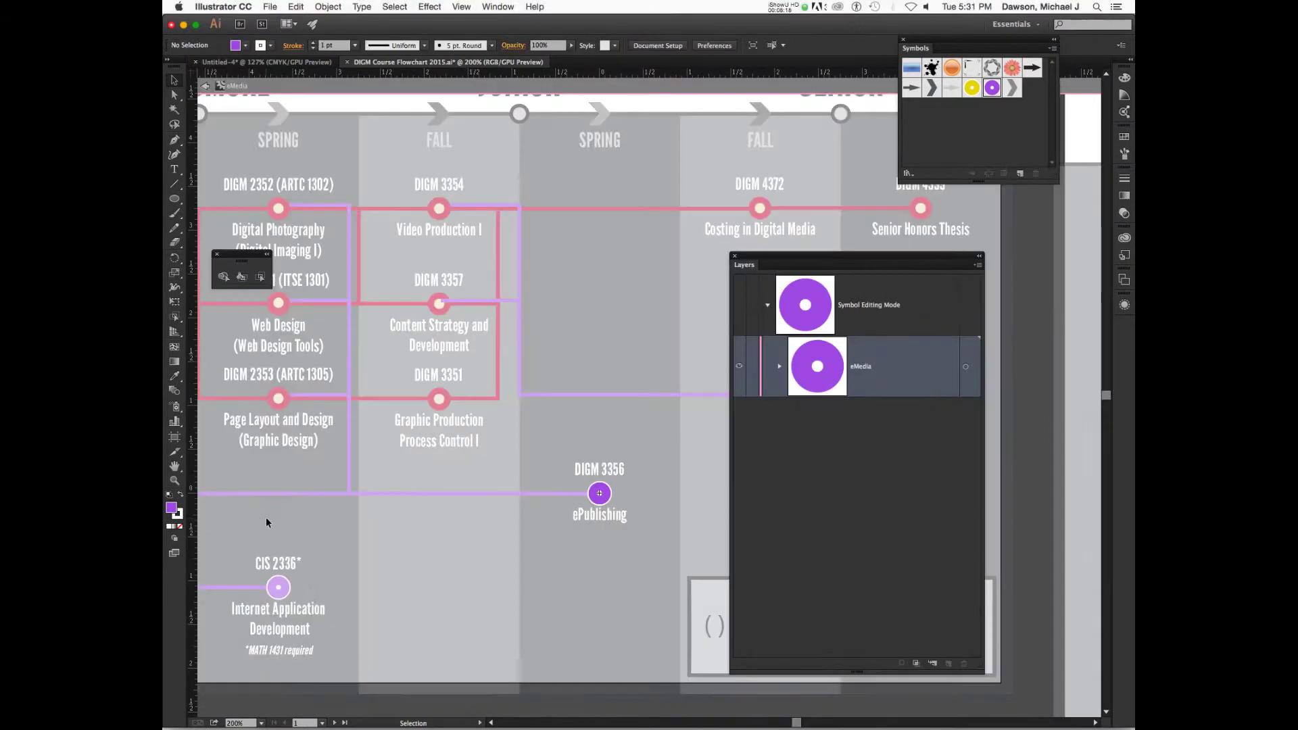
left_click(602, 496)
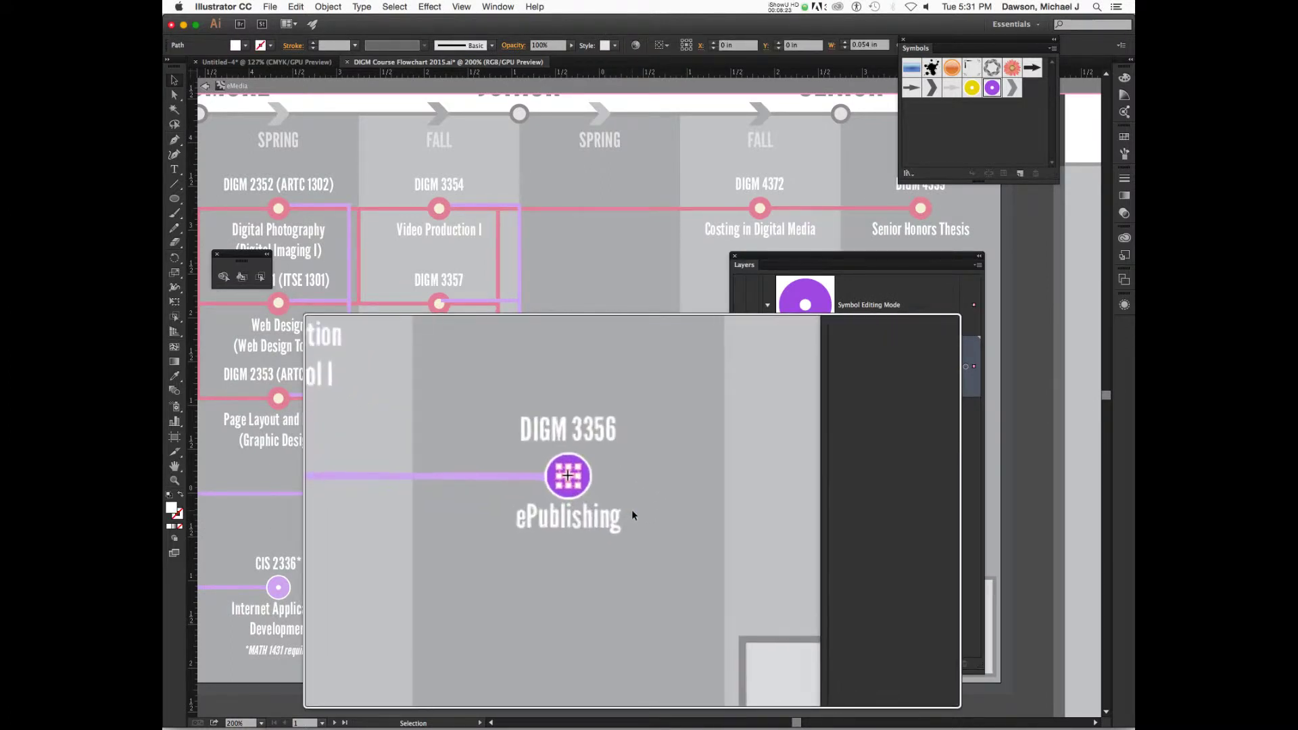
left_click(631, 507)
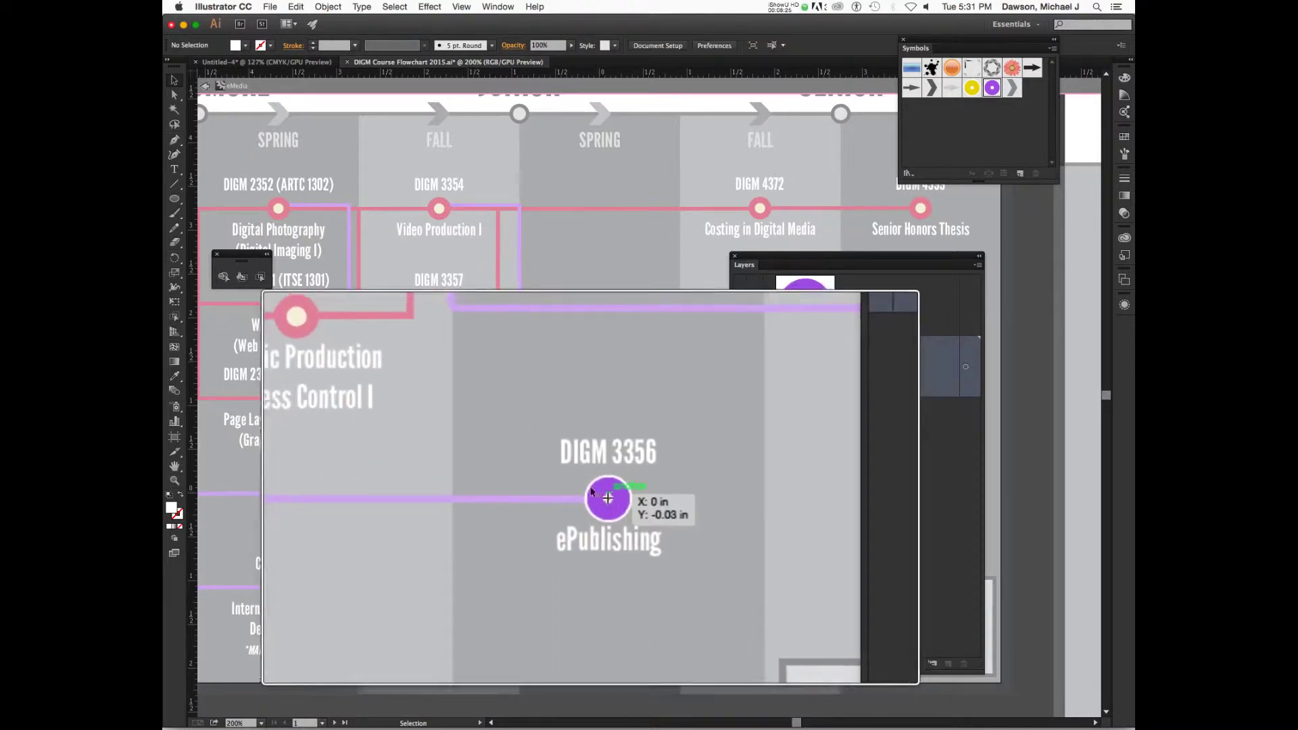
left_click(627, 505)
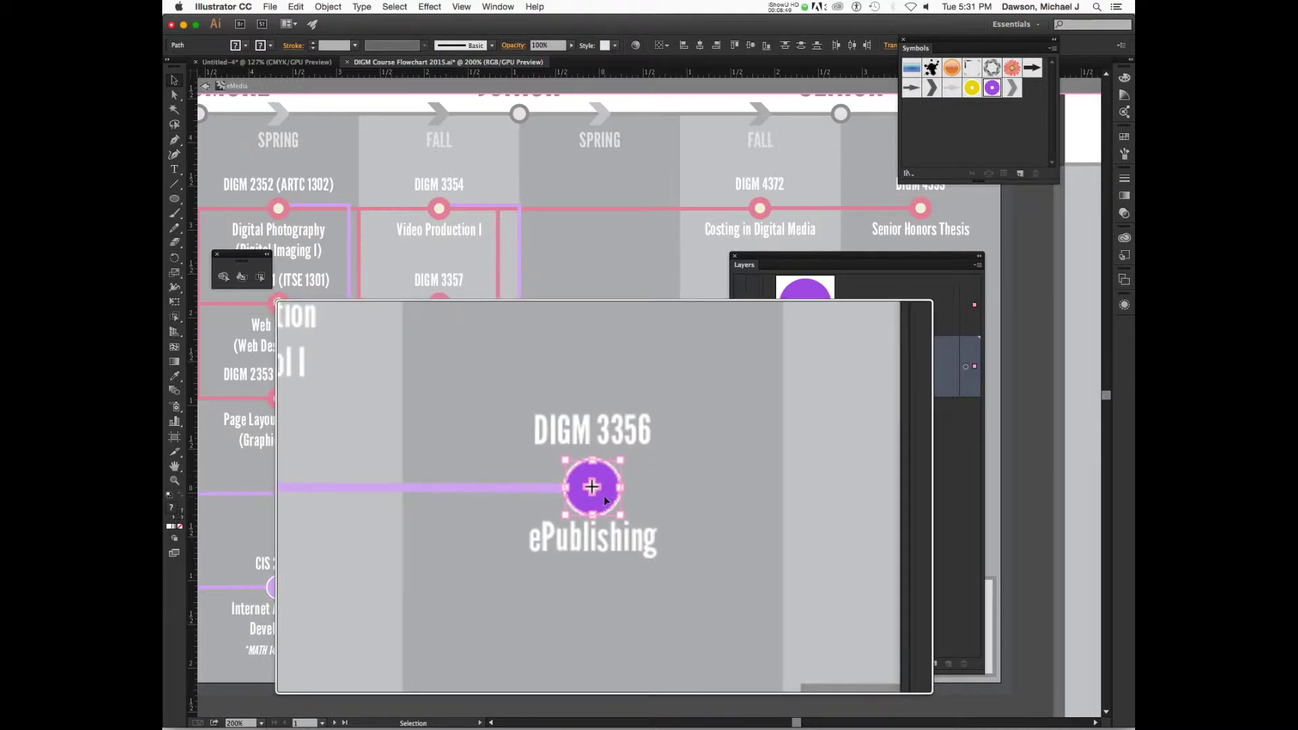
left_click_drag(604, 496, 549, 502)
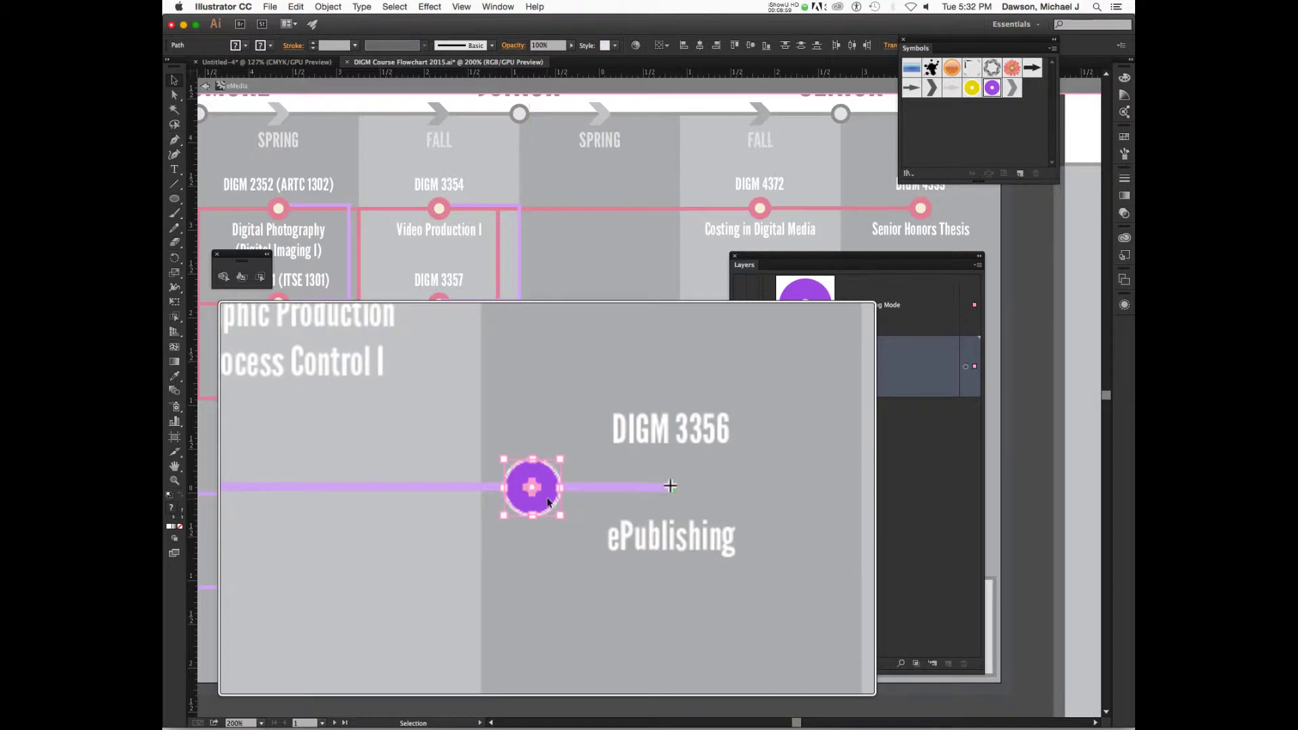
left_click(594, 498)
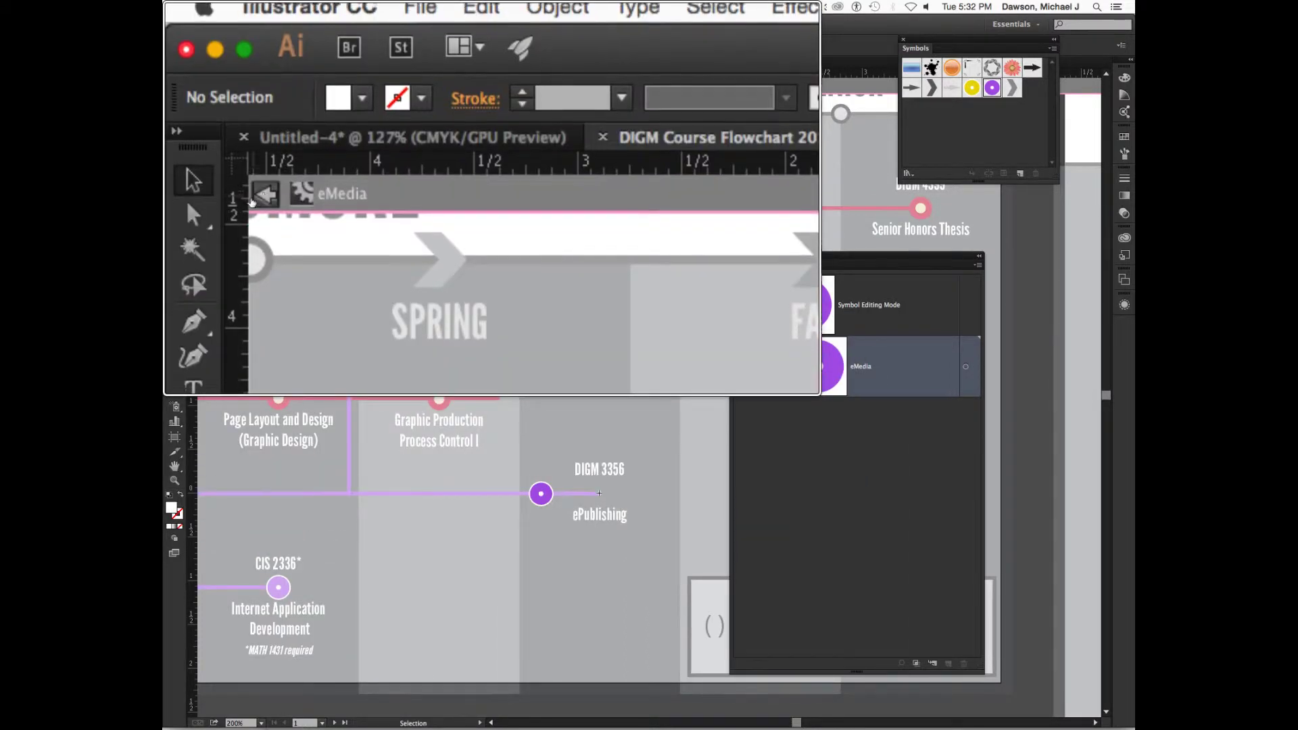
key("alt+super+8")
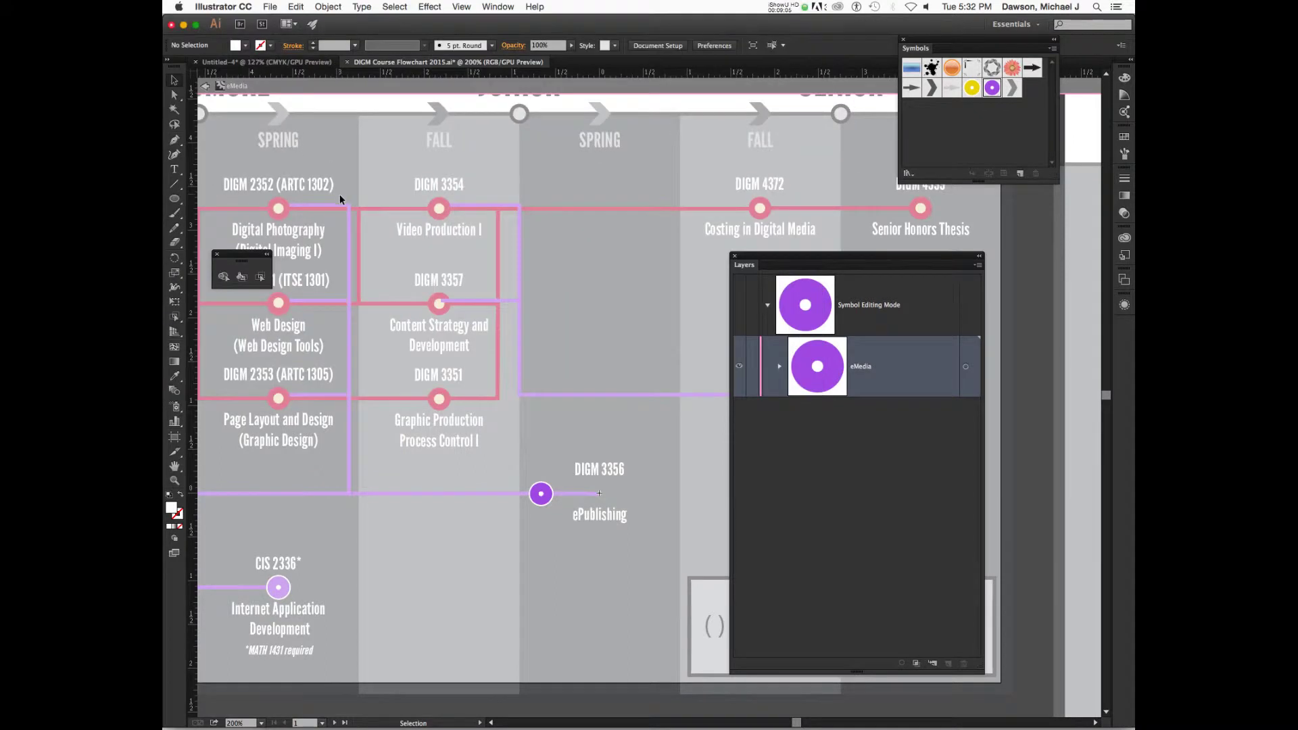
double_click(339, 194)
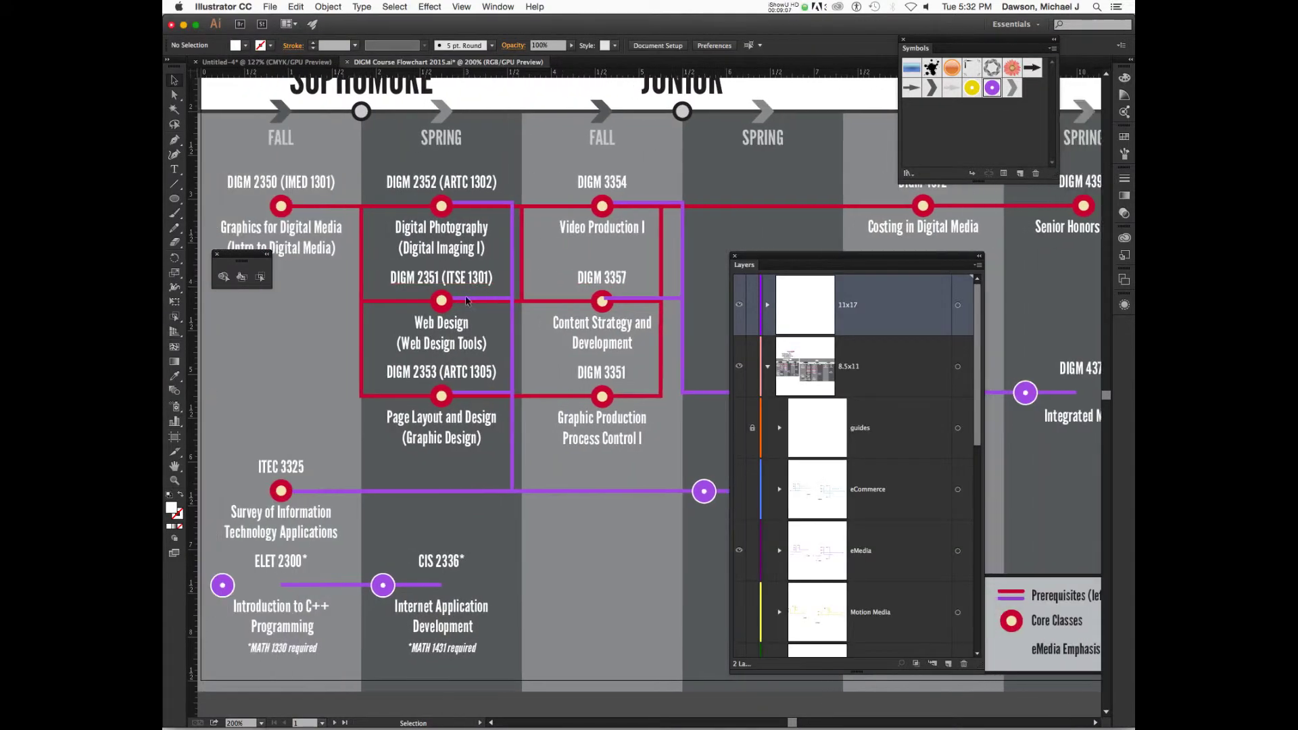
Select the CIS 2336 group, switch to Direct Selection, and reopen the symbol for editing.
left_click(383, 586)
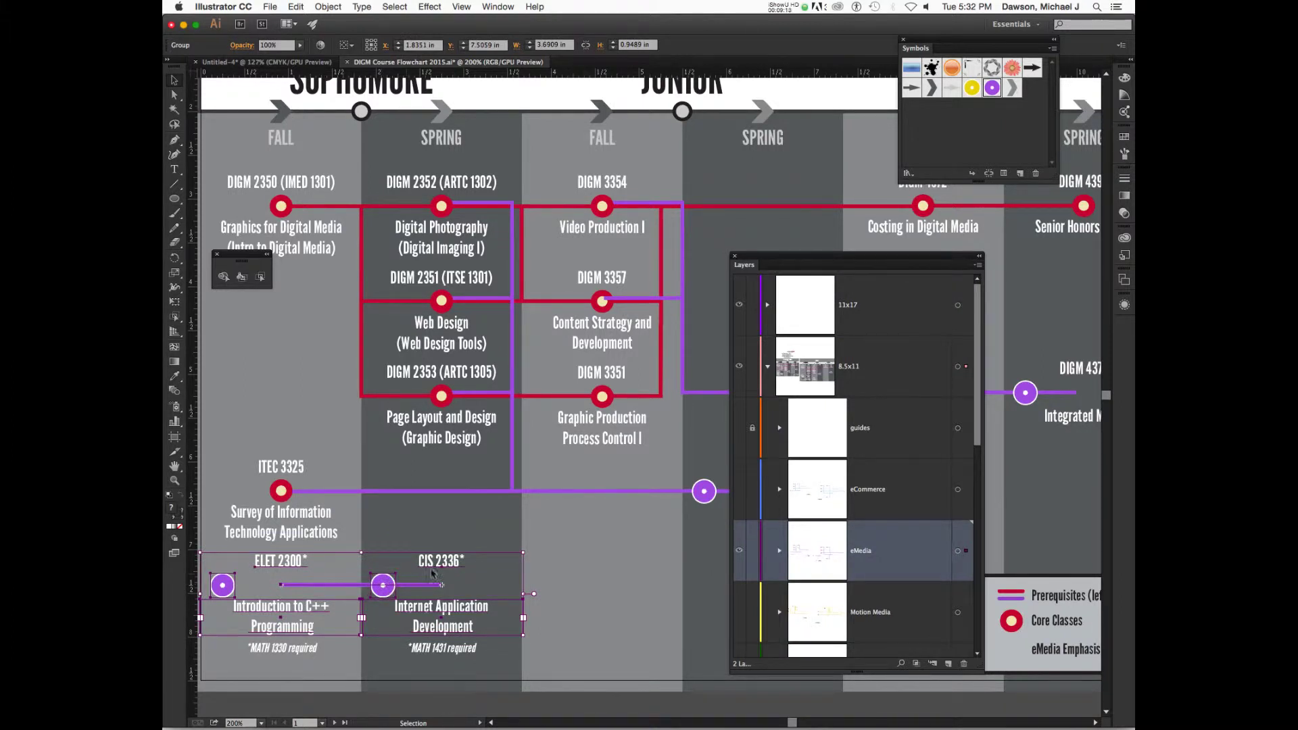
key("a")
key("Return")
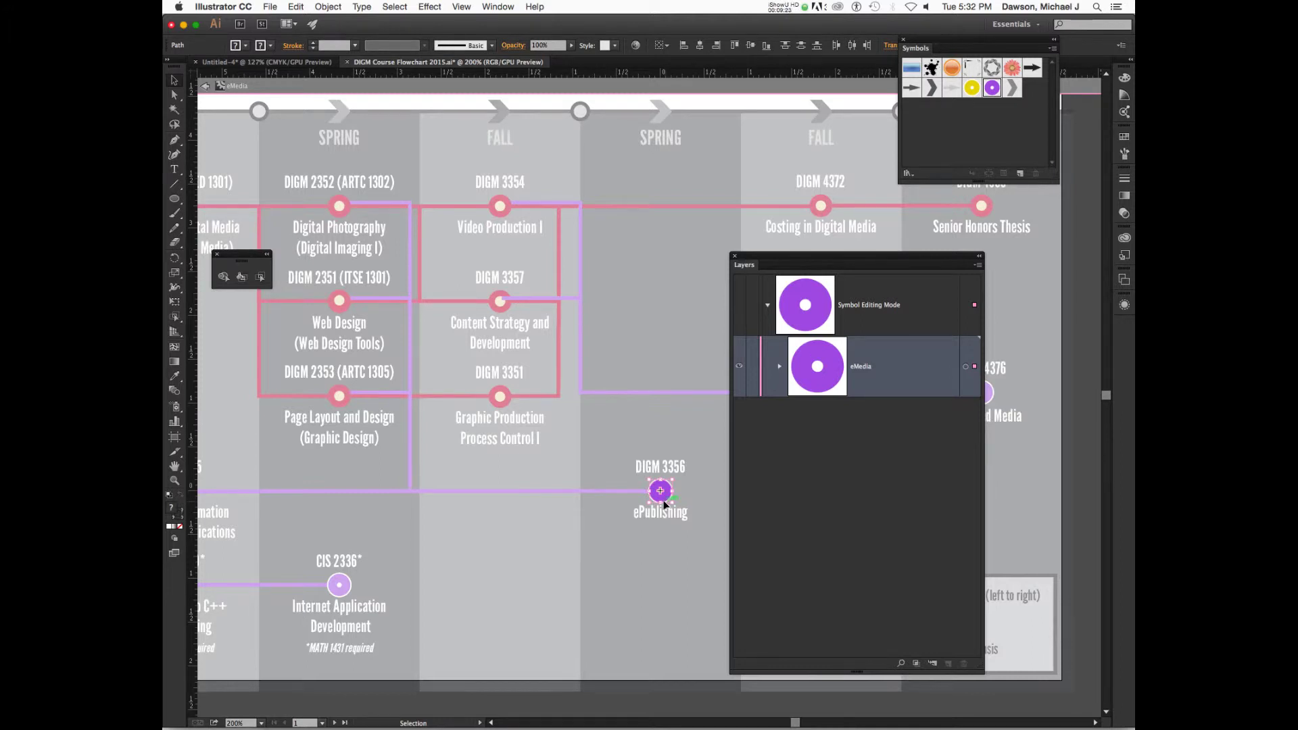
Re-enter the eMedia symbol and snap its purple circle's centre to the anchor at X 0, Y 0.
double_click(666, 441)
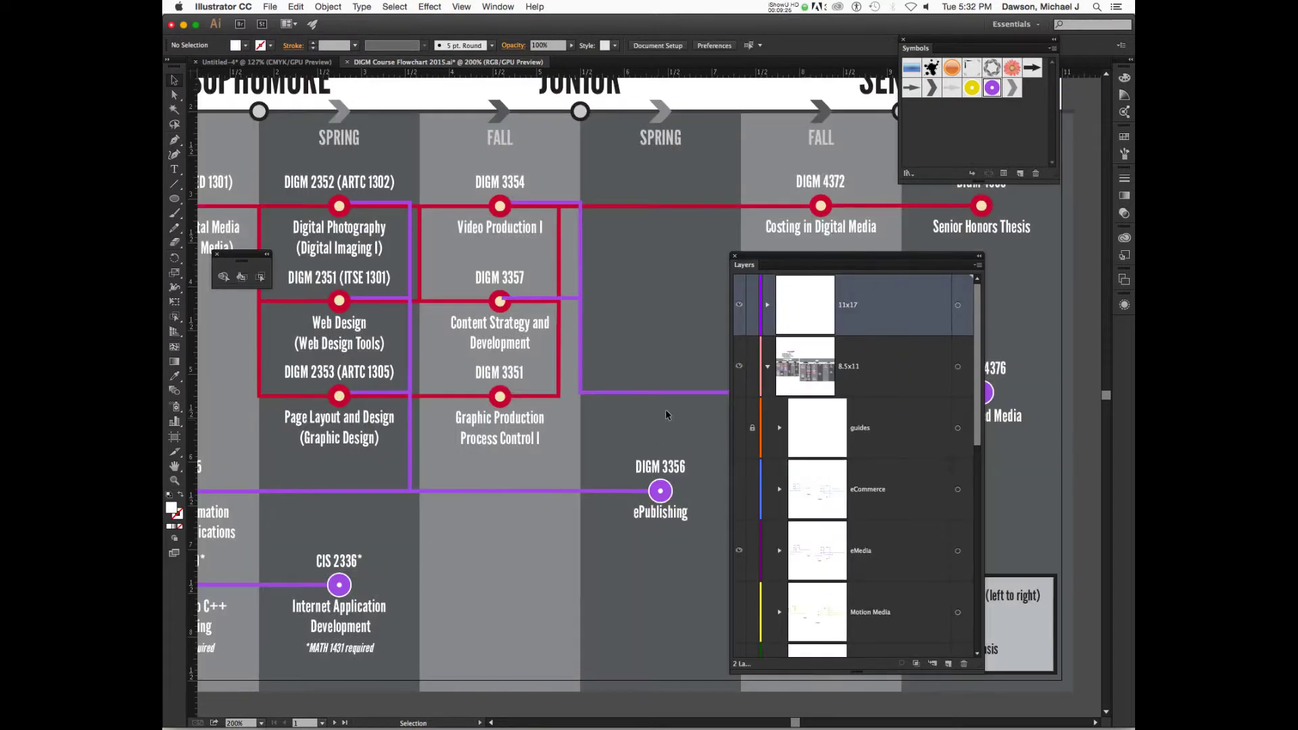
double_click(991, 88)
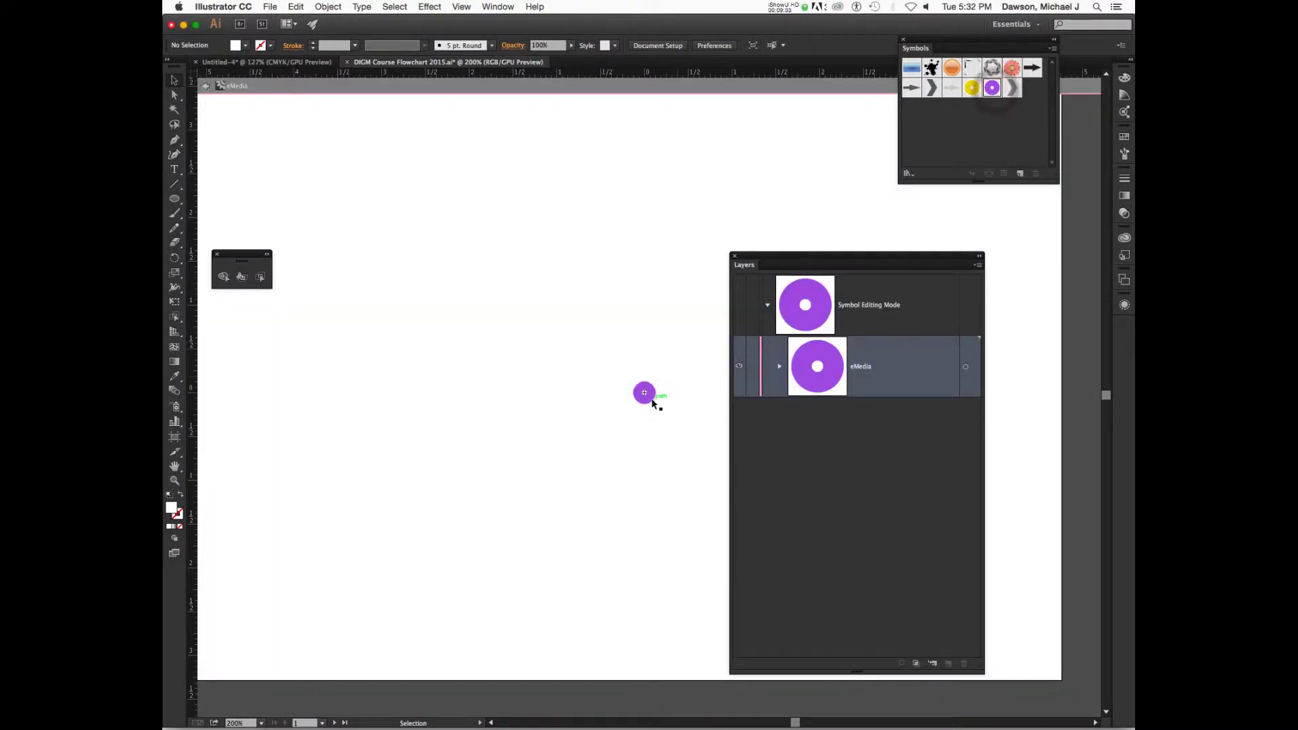
left_click(652, 400)
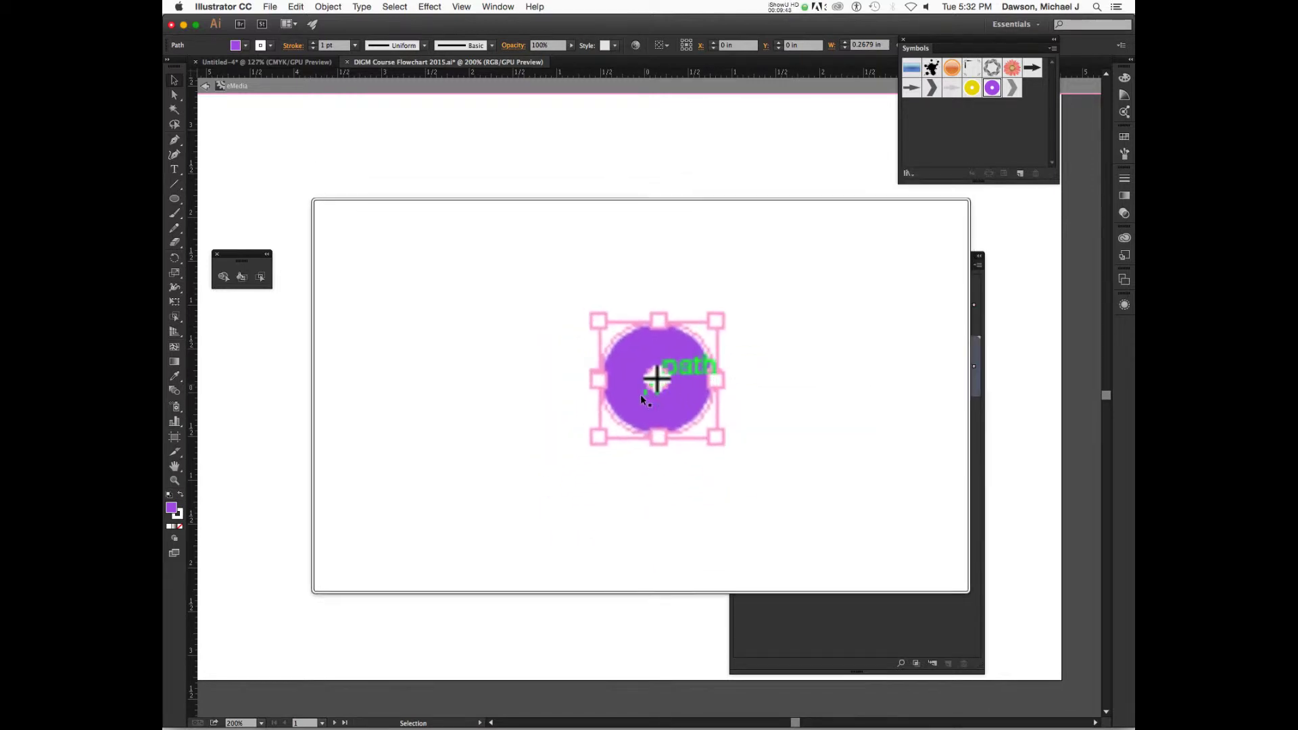
left_click_drag(627, 396, 621, 367)
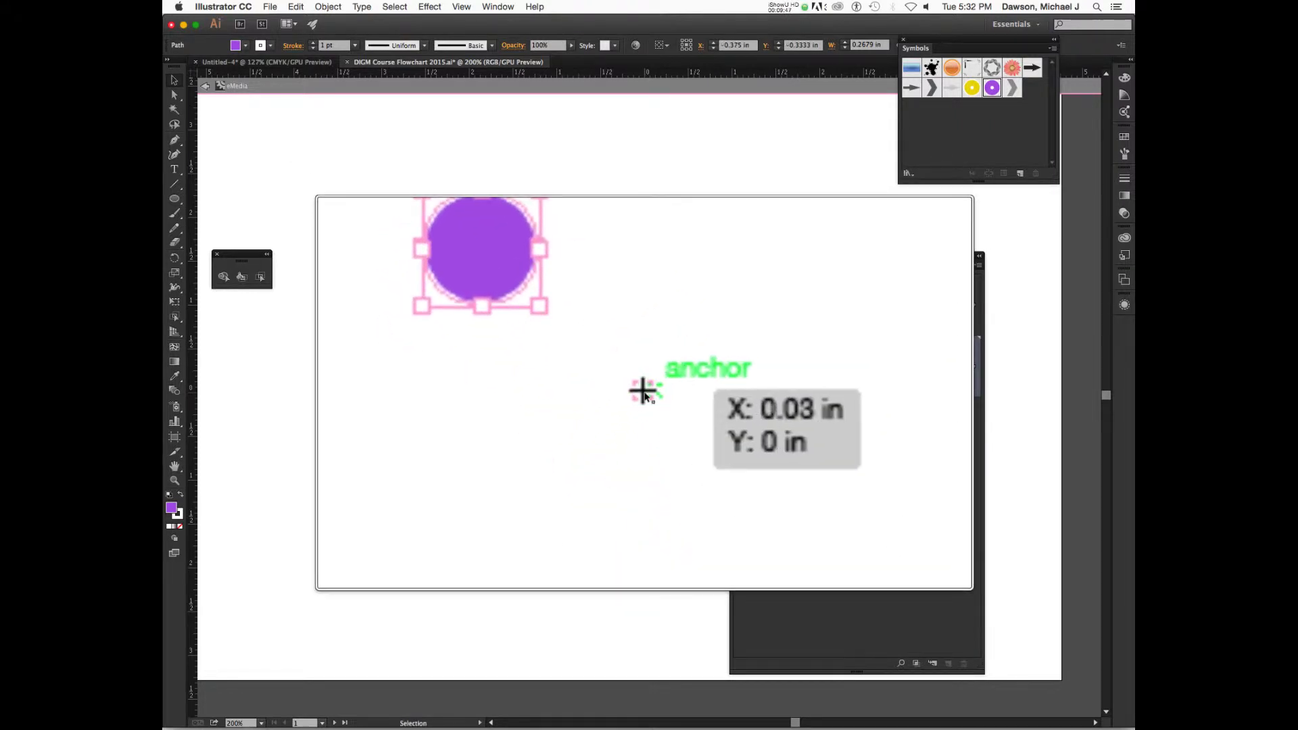
left_click_drag(641, 388, 641, 387)
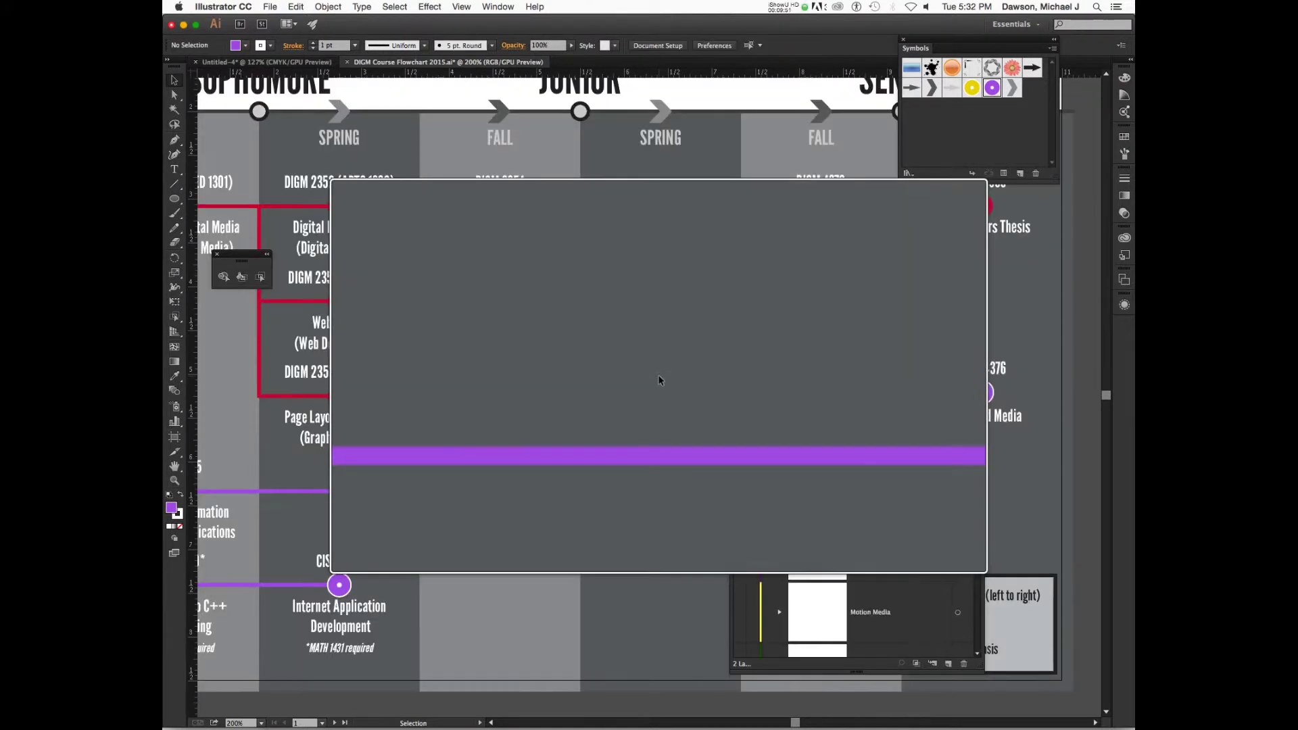
left_click(641, 381)
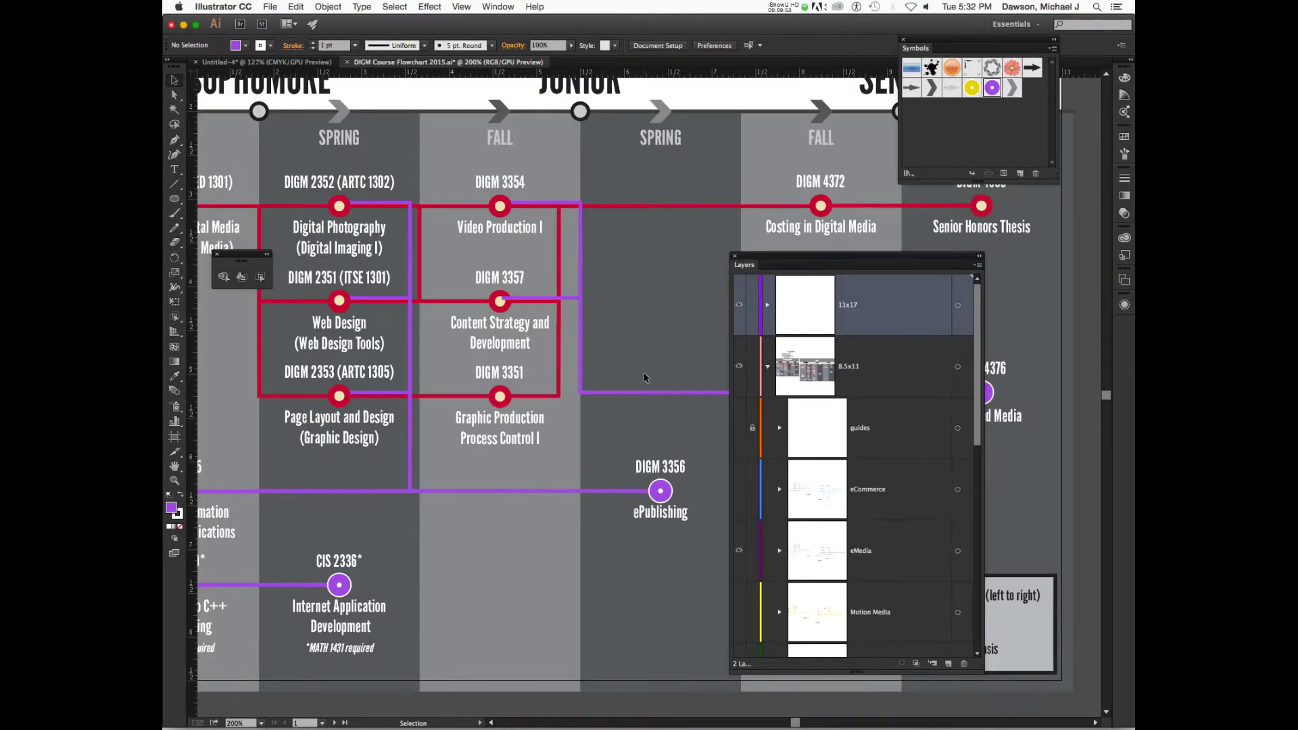
scroll(644, 372, "left", 5)
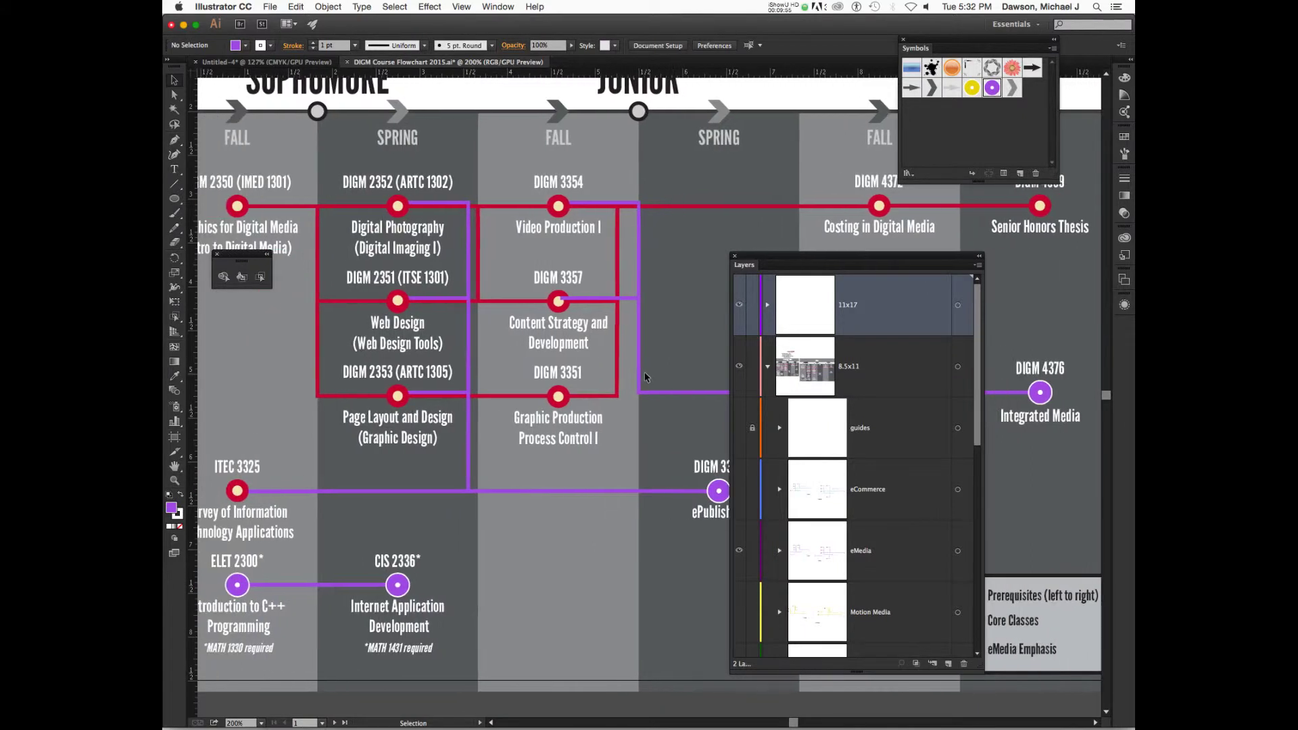
Close the small floating palette and try selecting the DIGM 2350 course group.
scroll(644, 372, "left", 5)
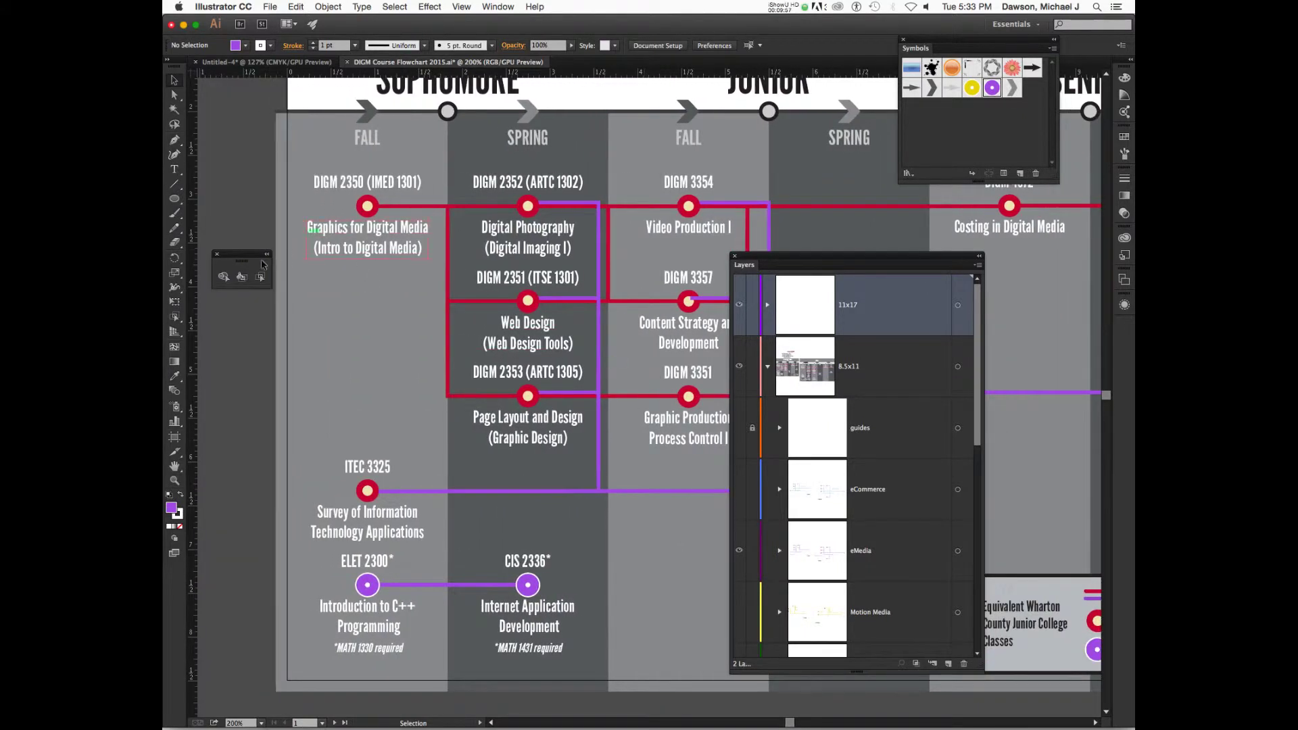
left_click(217, 257)
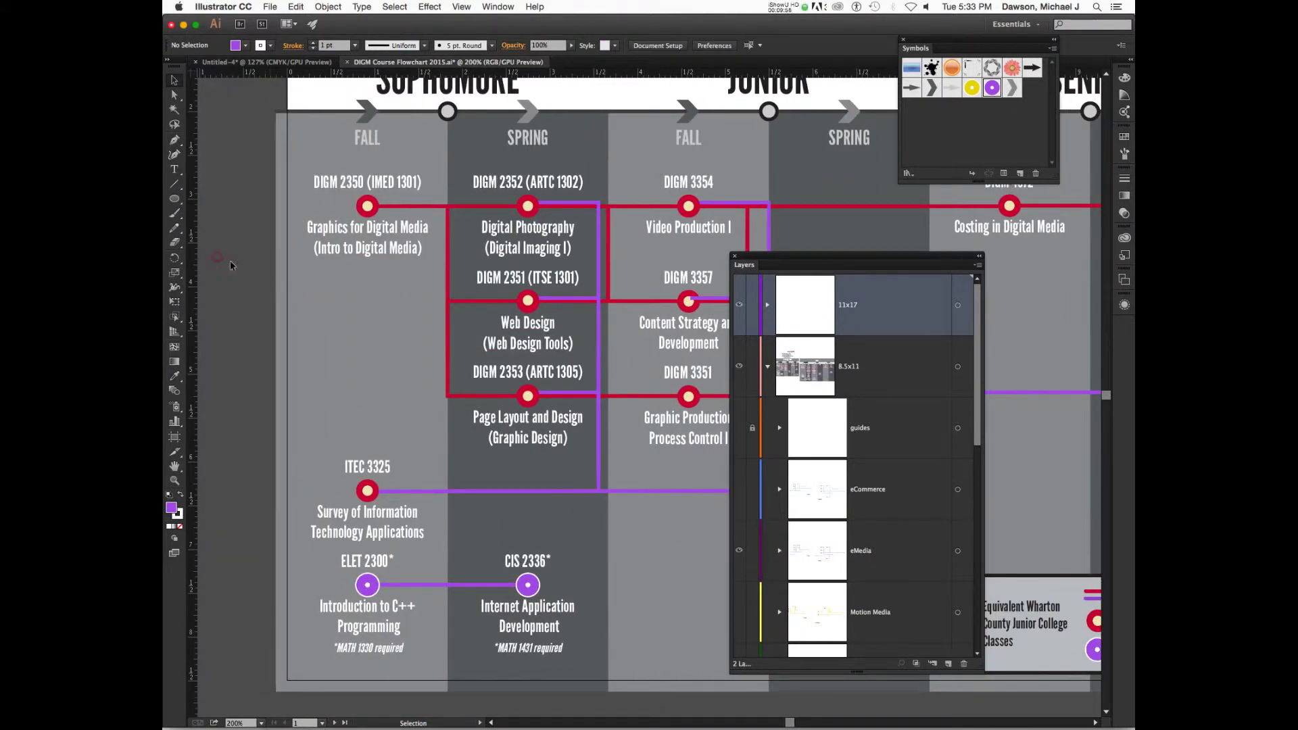
left_click(367, 208)
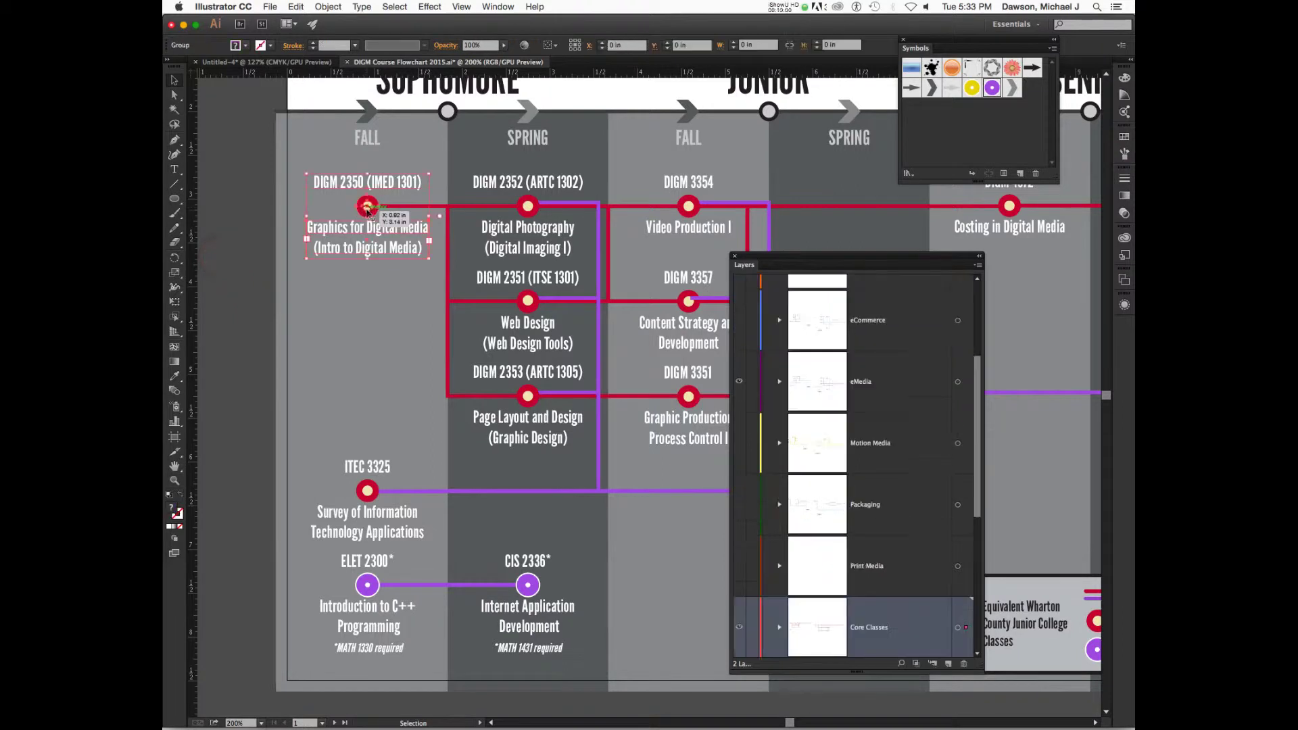
left_click(373, 295)
left_click(379, 253)
left_click(380, 298)
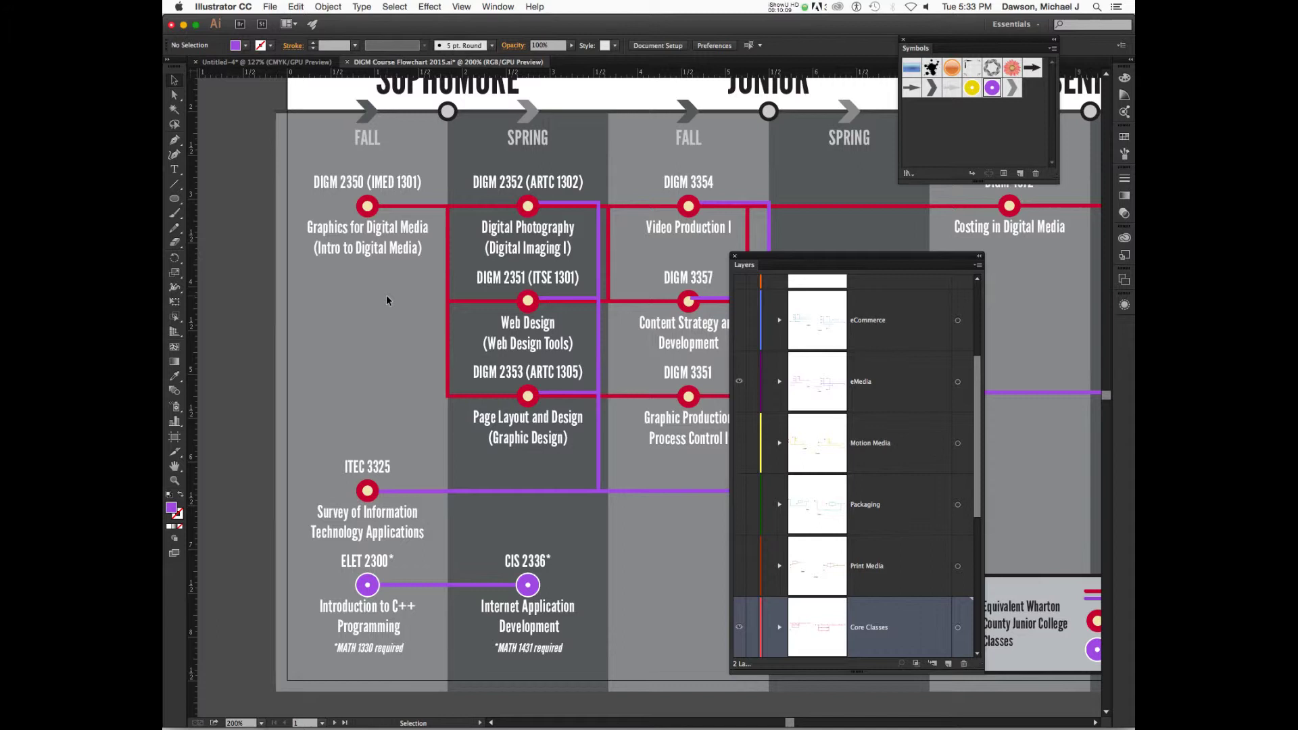
Hide the eMedia layer, show the Packaging layer, and briefly isolate the DIGM 3355 group.
left_click(743, 381)
left_click(745, 508)
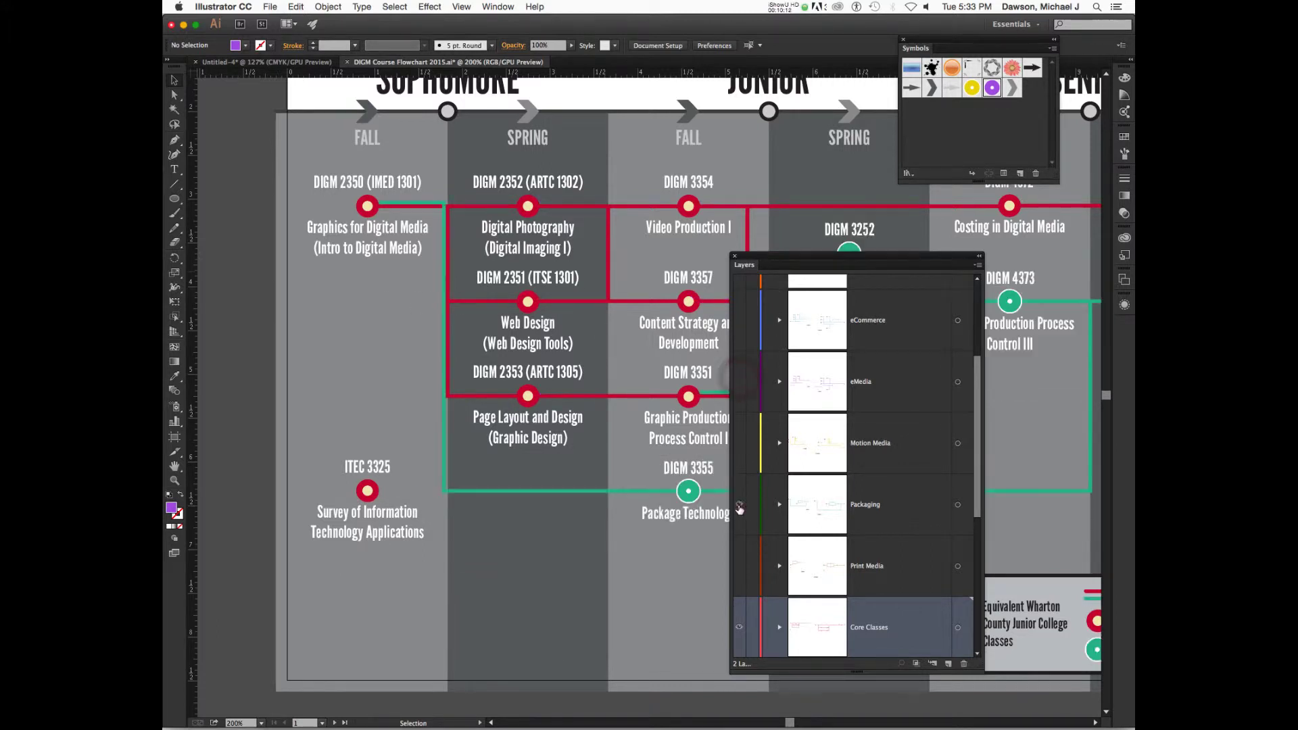
left_click(688, 493)
double_click(687, 499)
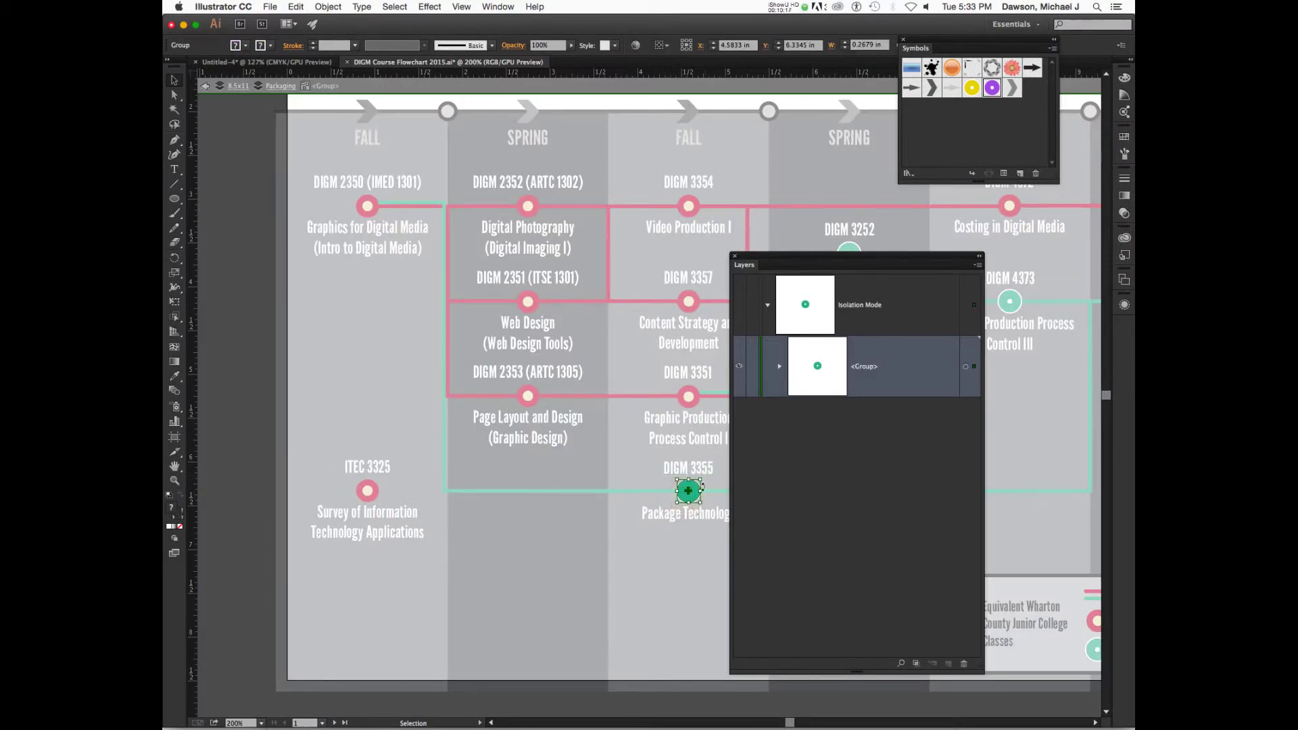
key("Escape")
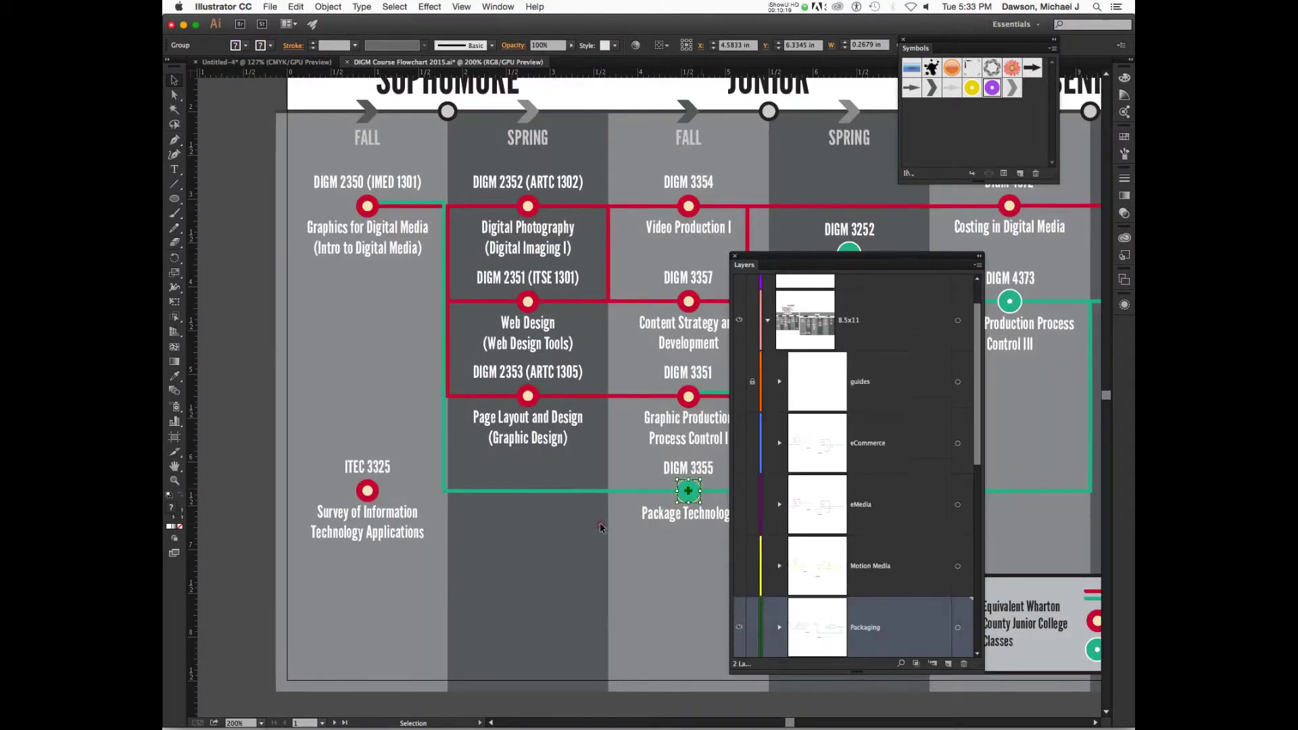
left_click(599, 522)
Hide the Packaging layer's green paths and bring up the context menu for the DIGM 2350 group.
left_click(375, 210)
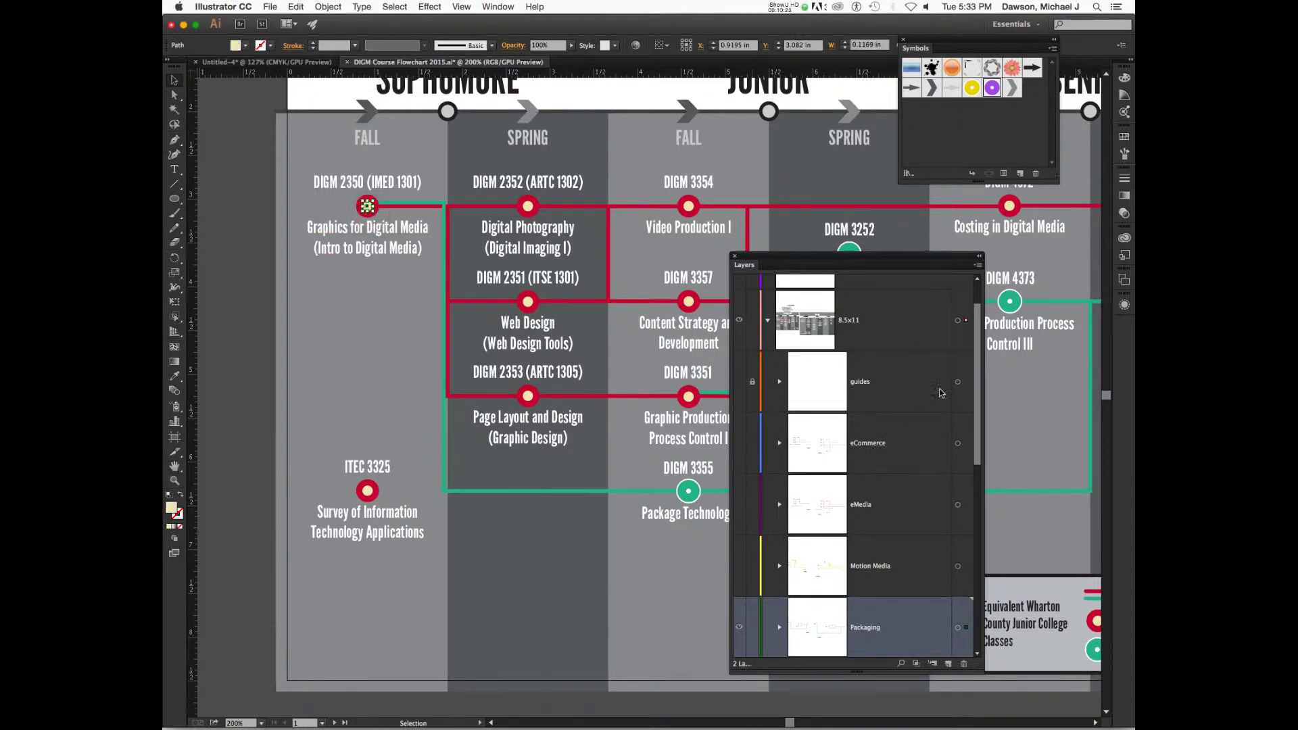
scroll(934, 379, "down", 5)
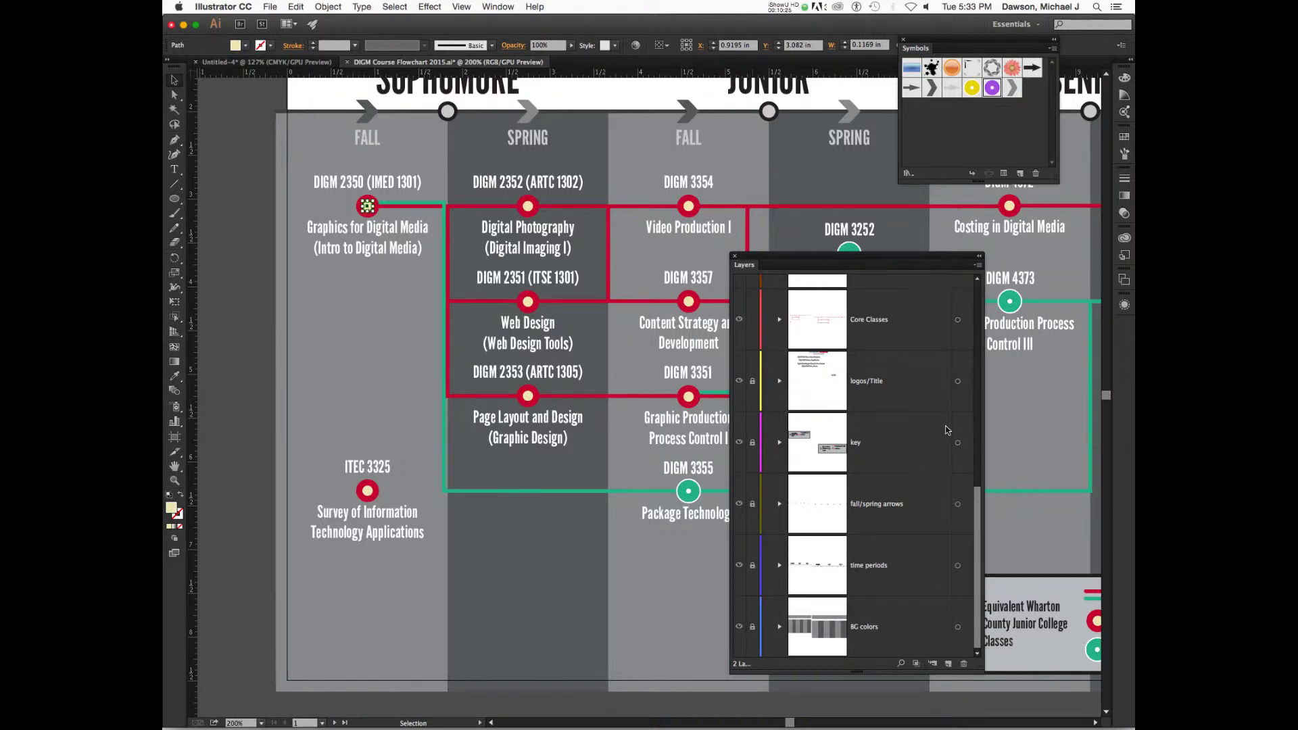
scroll(946, 430, "up", 5)
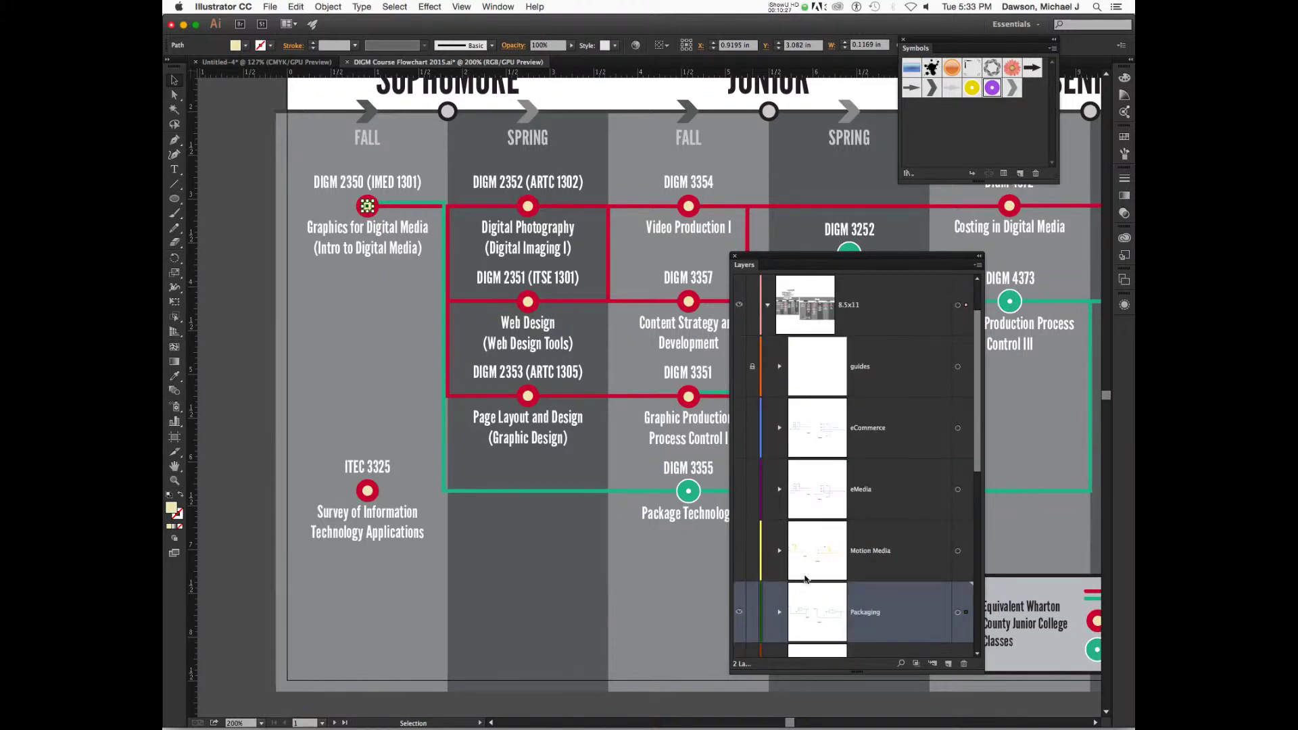
left_click(740, 613)
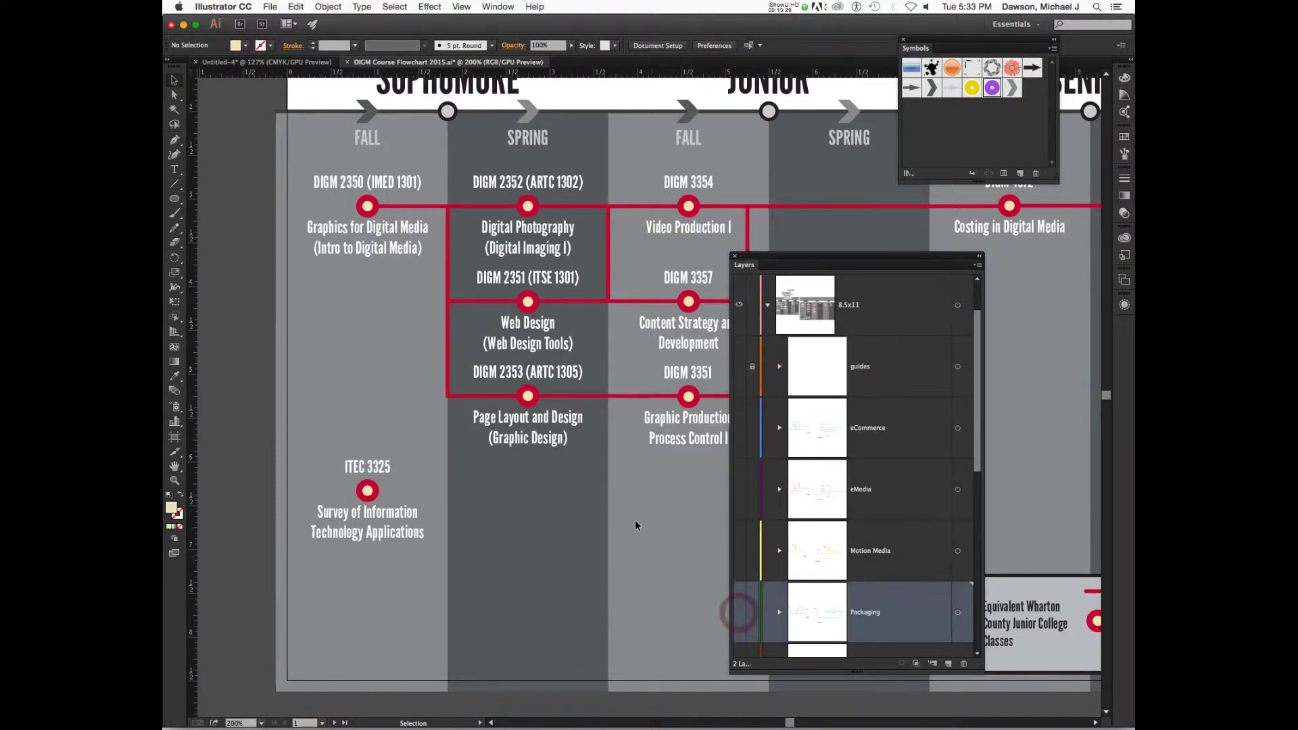
left_click(384, 246)
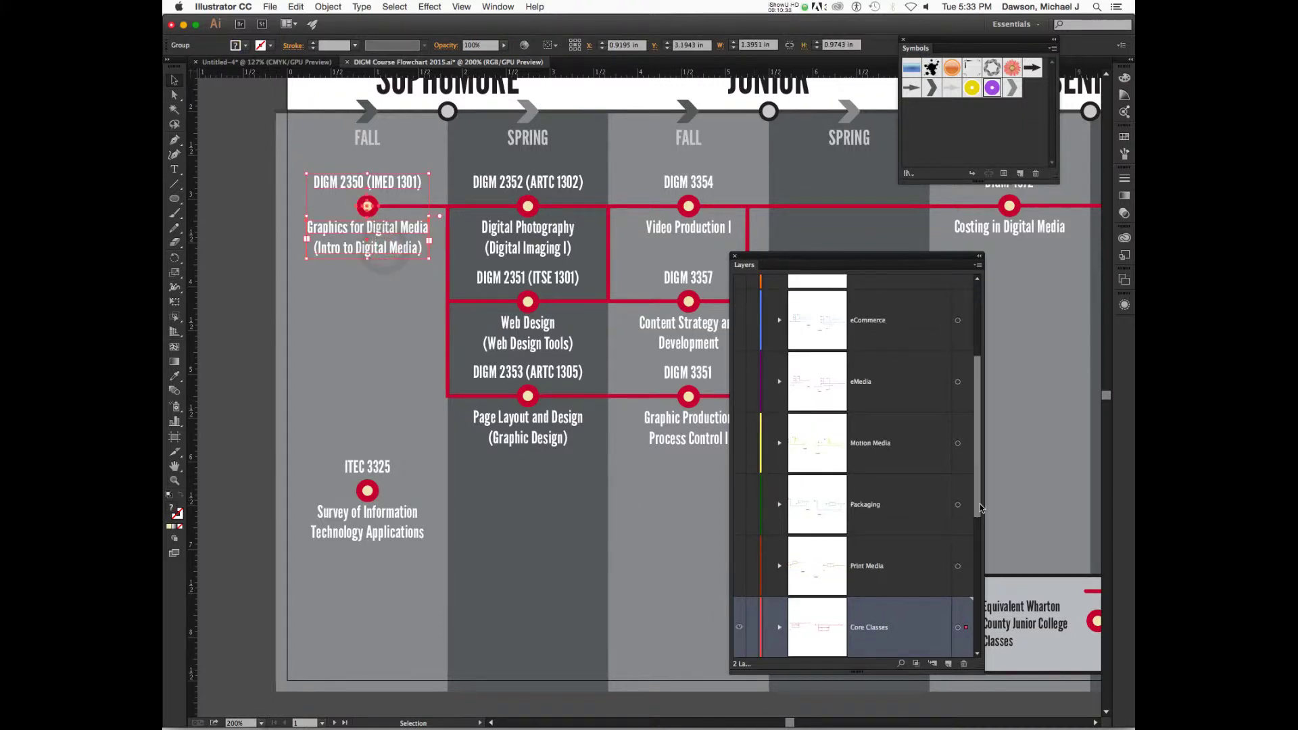
left_click_drag(981, 509, 980, 537)
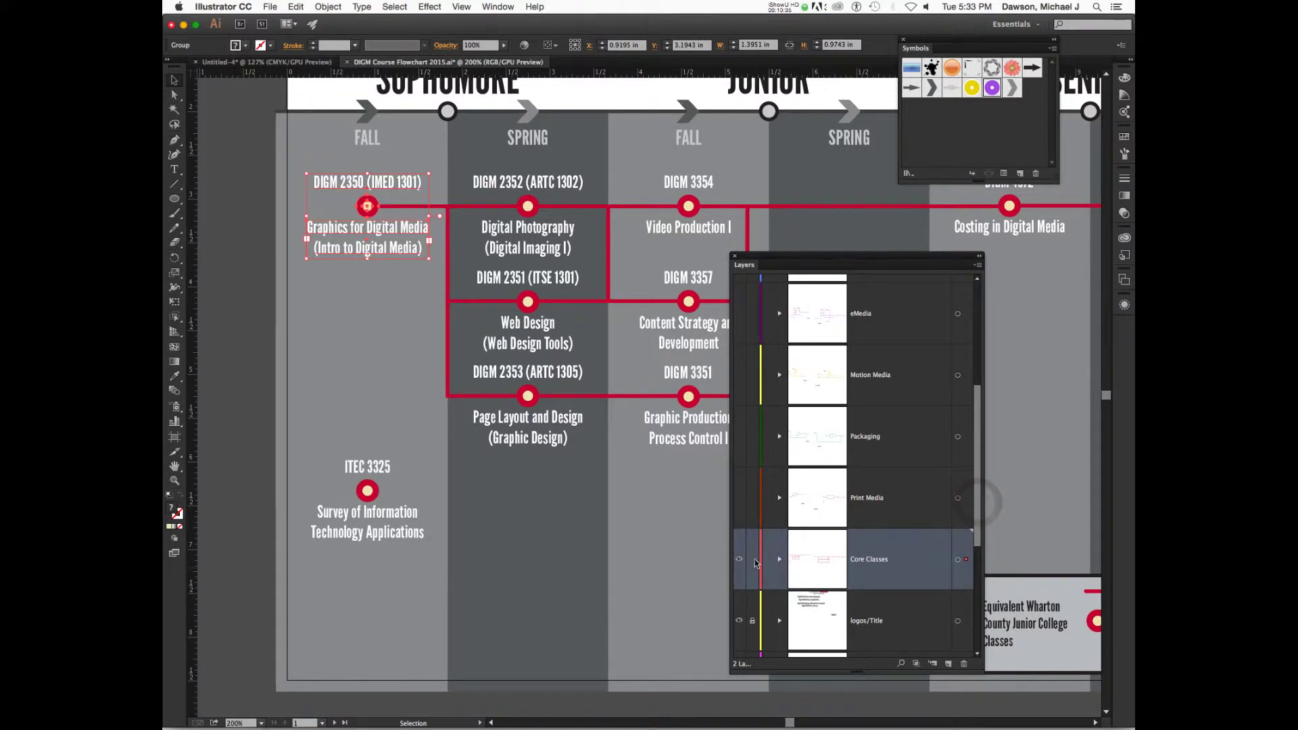
left_click(754, 560)
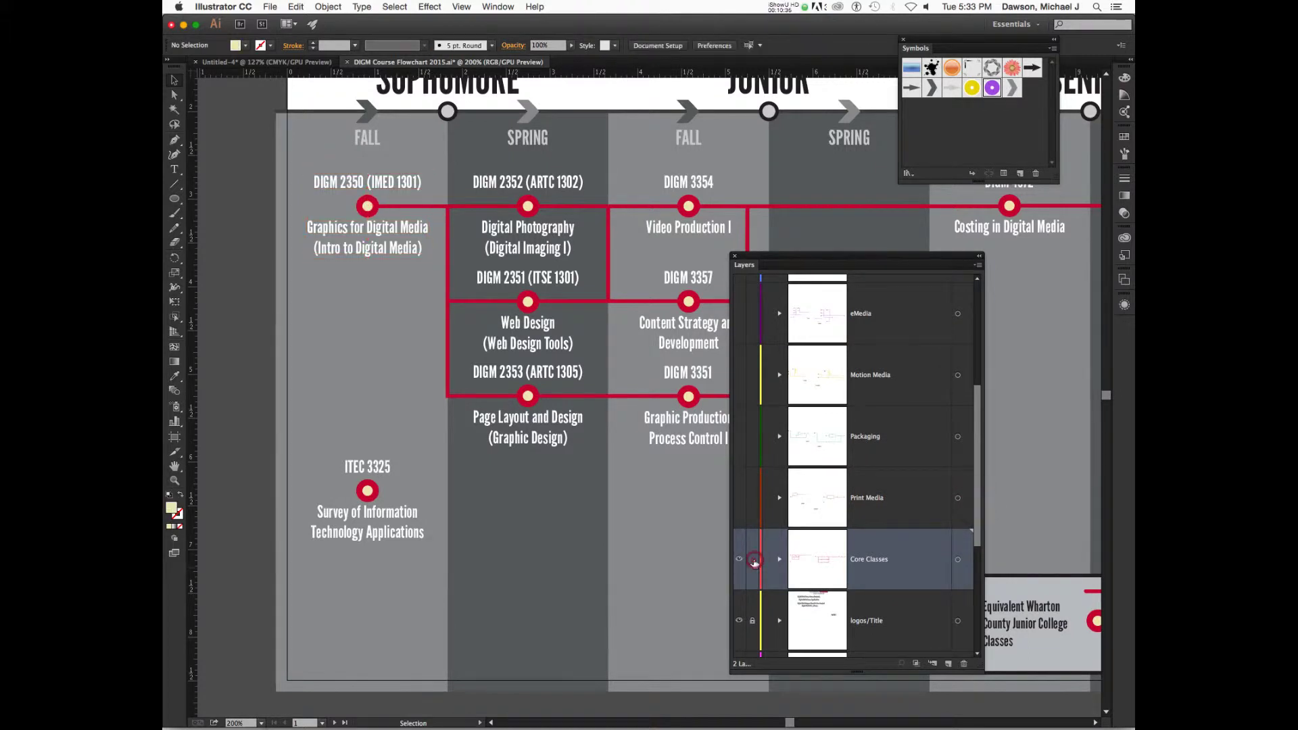
left_click(399, 250)
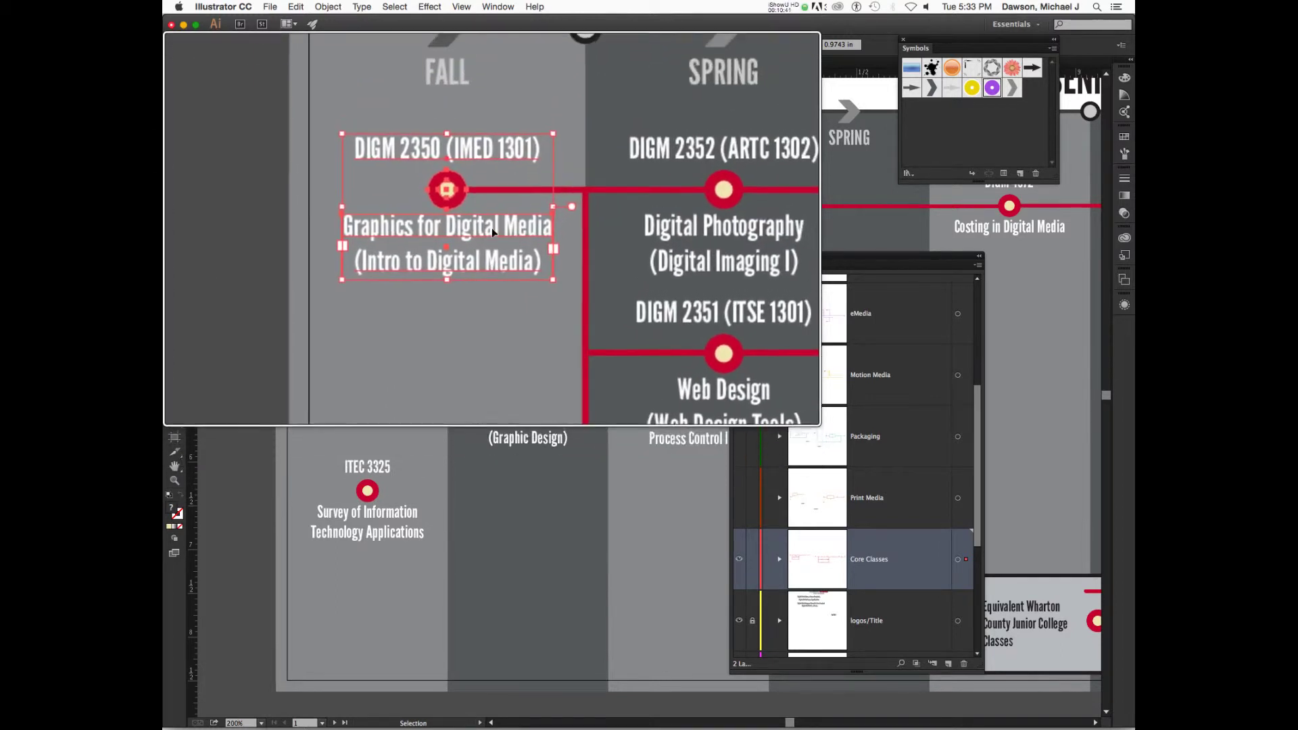
right_click(492, 232)
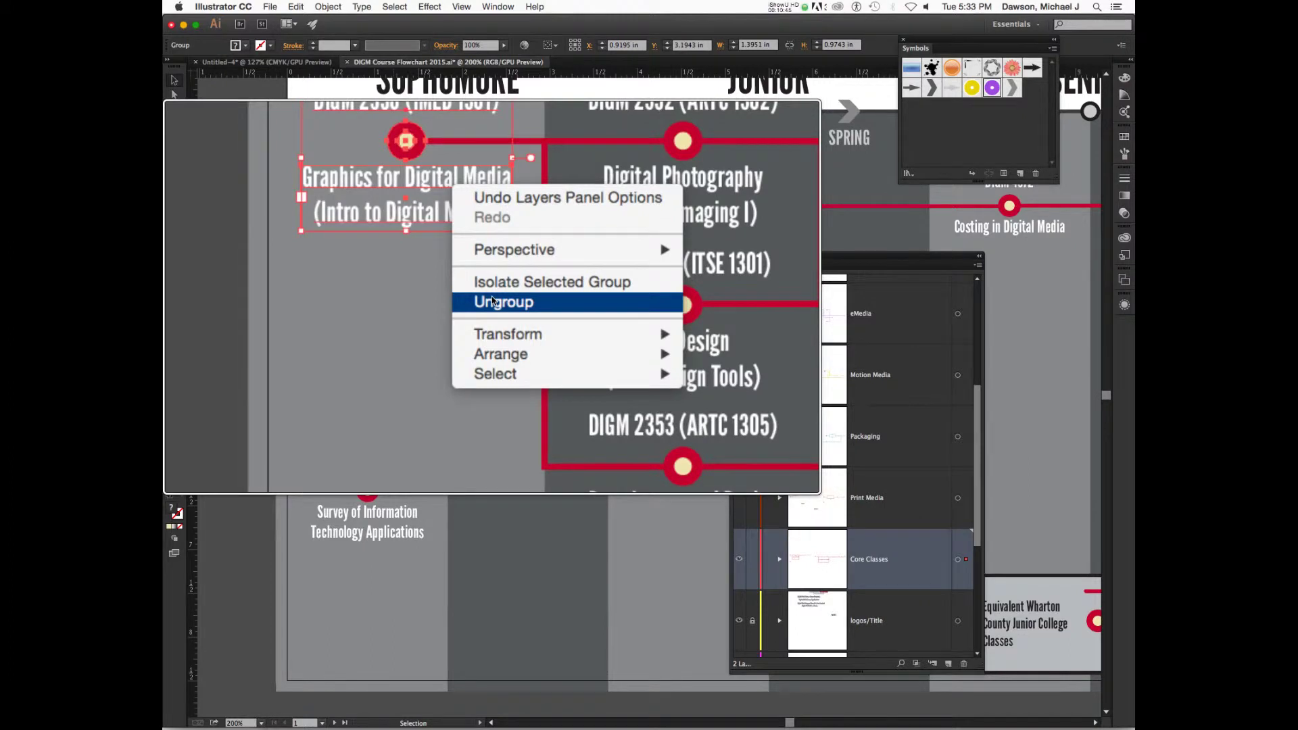
Select all objects on the Core Classes layer and ungroup them.
mouse_move(504, 334)
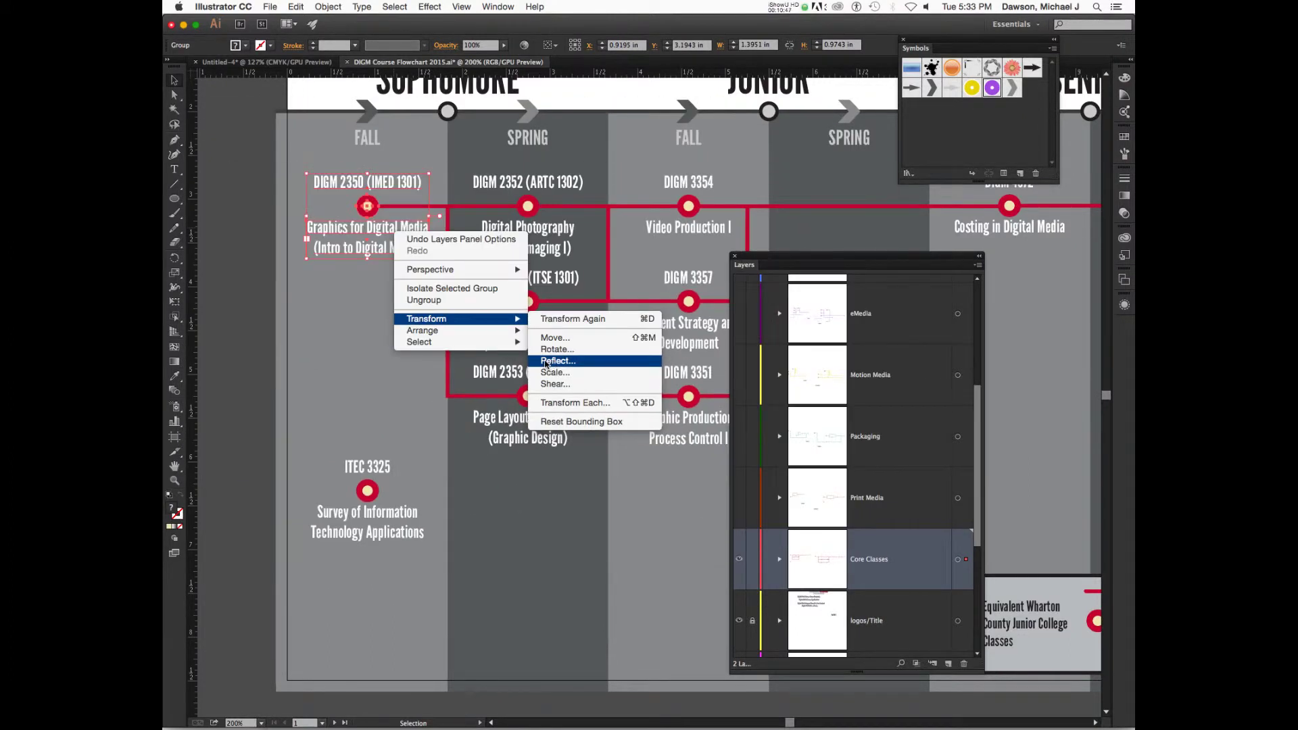
left_click(382, 408)
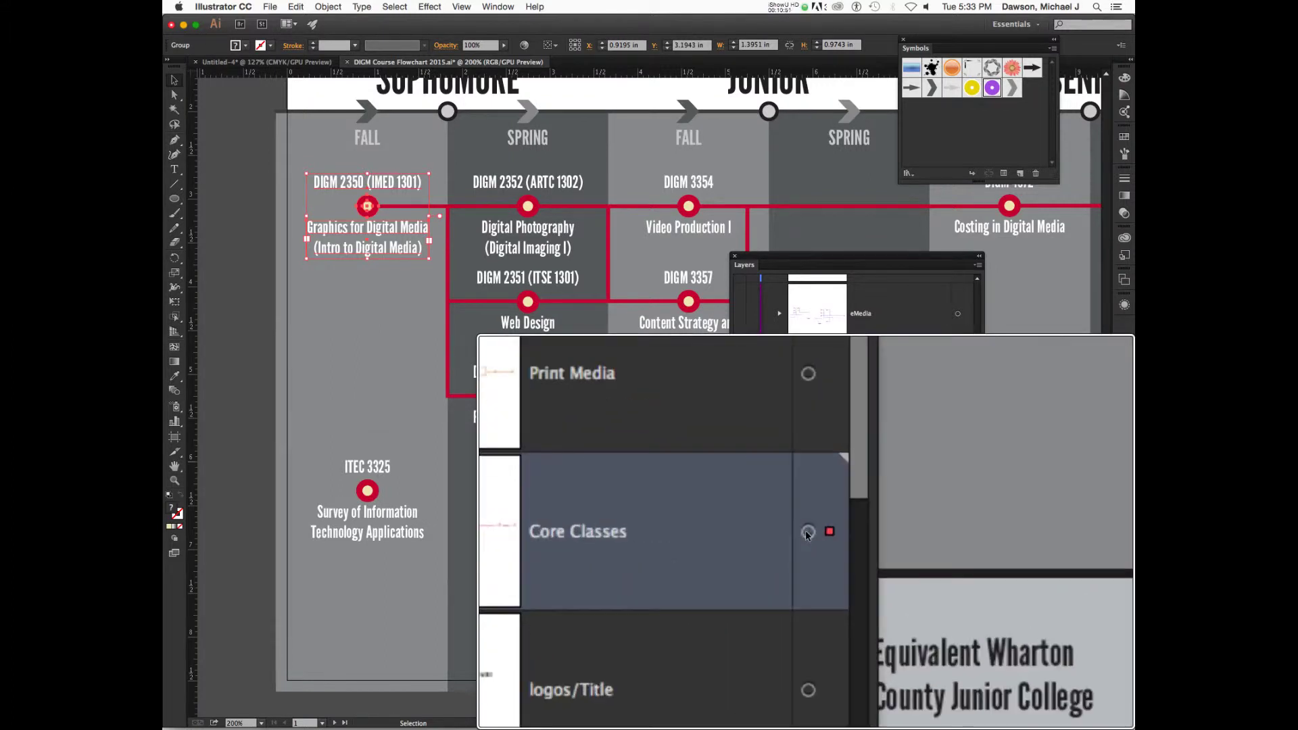
left_click(807, 534)
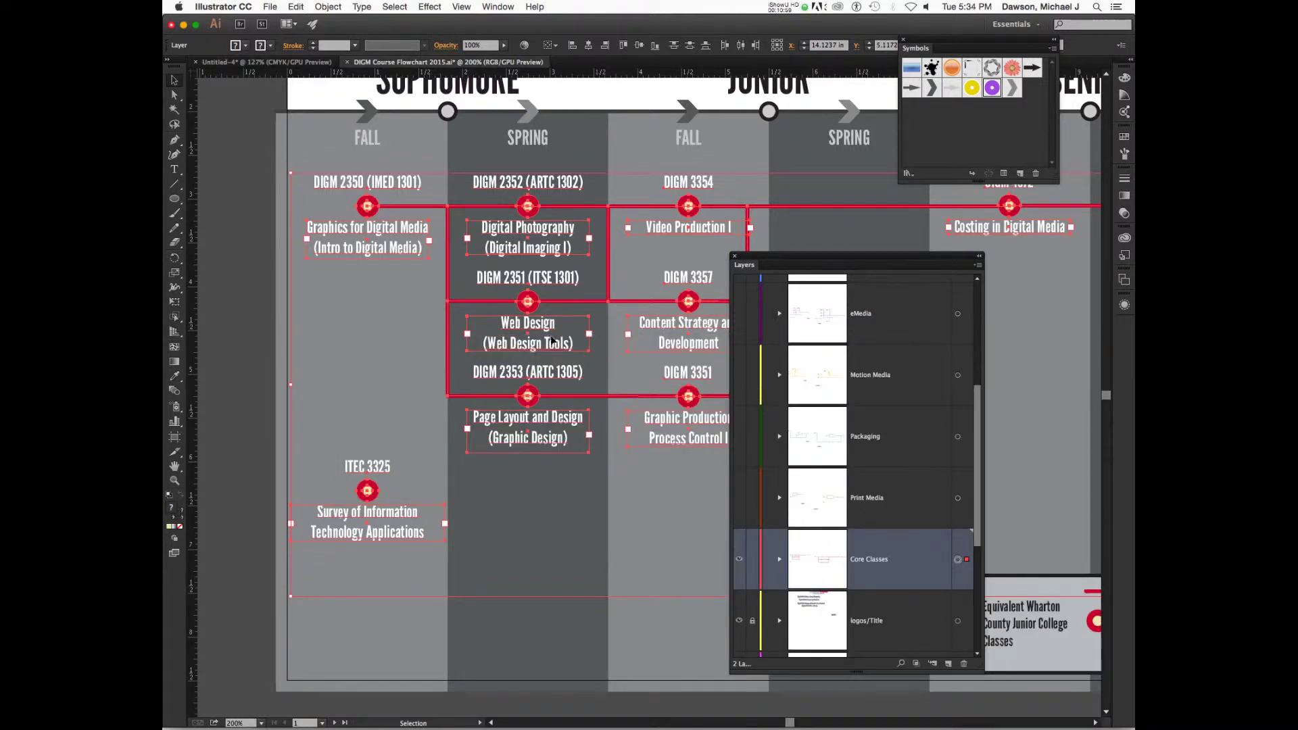
right_click(542, 332)
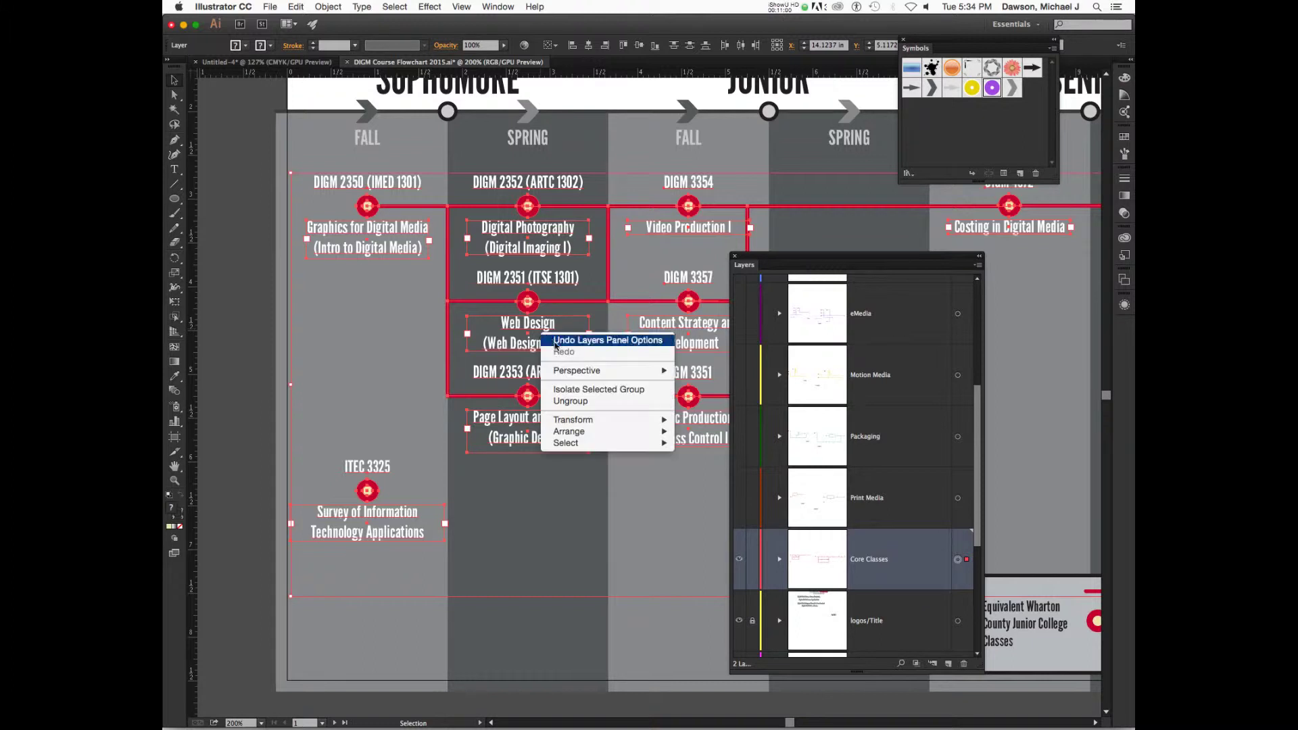
left_click(576, 402)
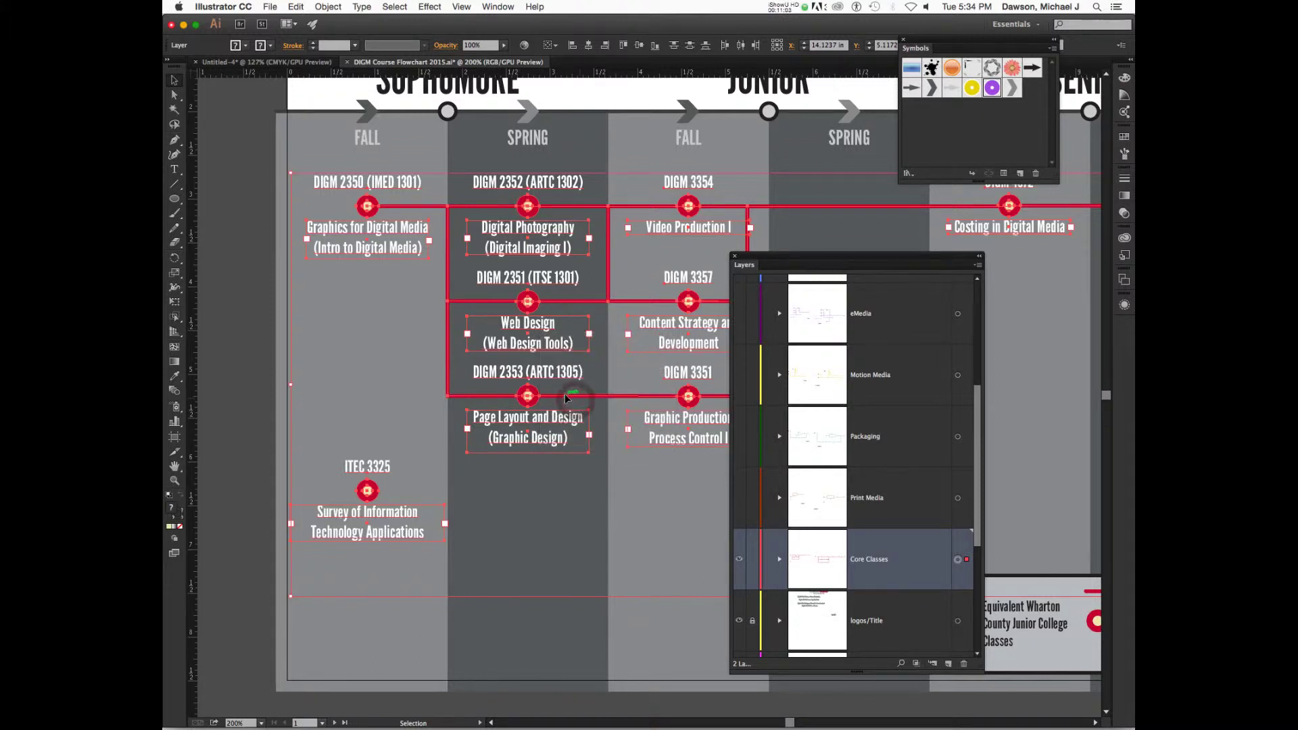
left_click(343, 395)
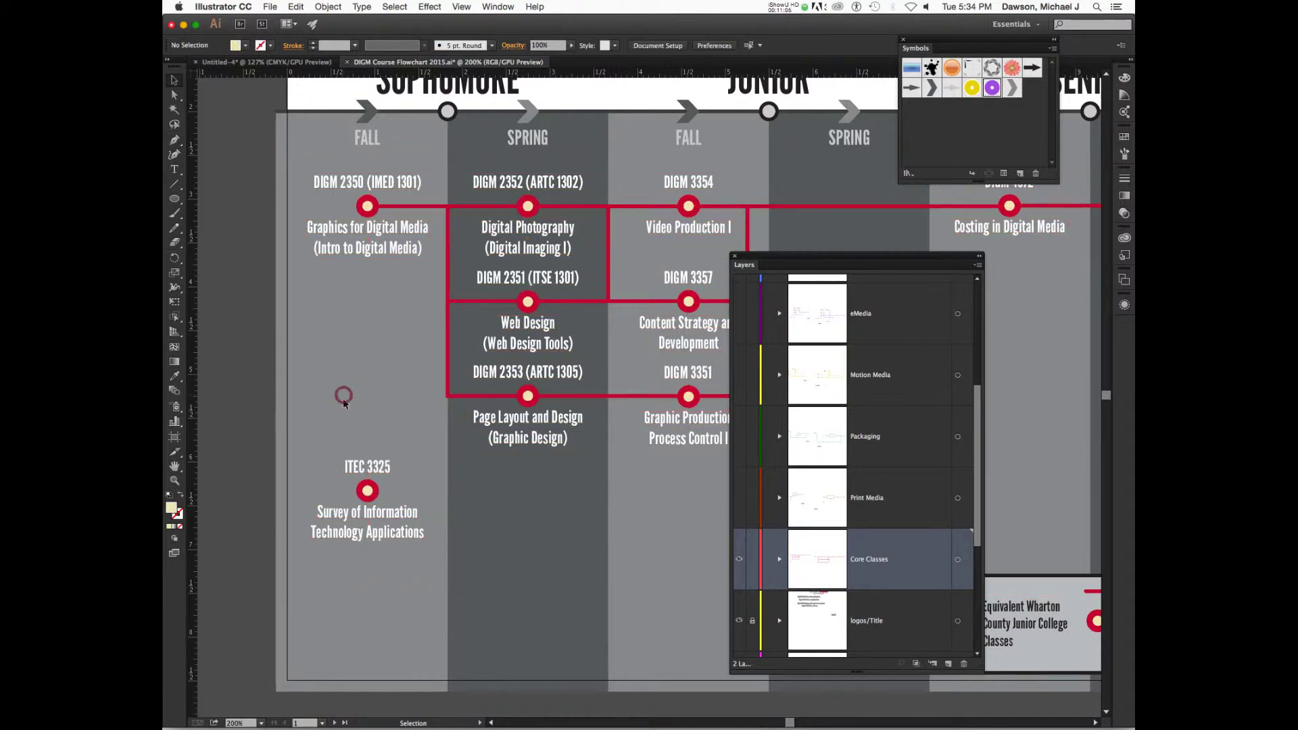
Test selecting the DIGM 2350 circle alone, then ungroup the remaining Core Classes groups.
left_click(370, 210)
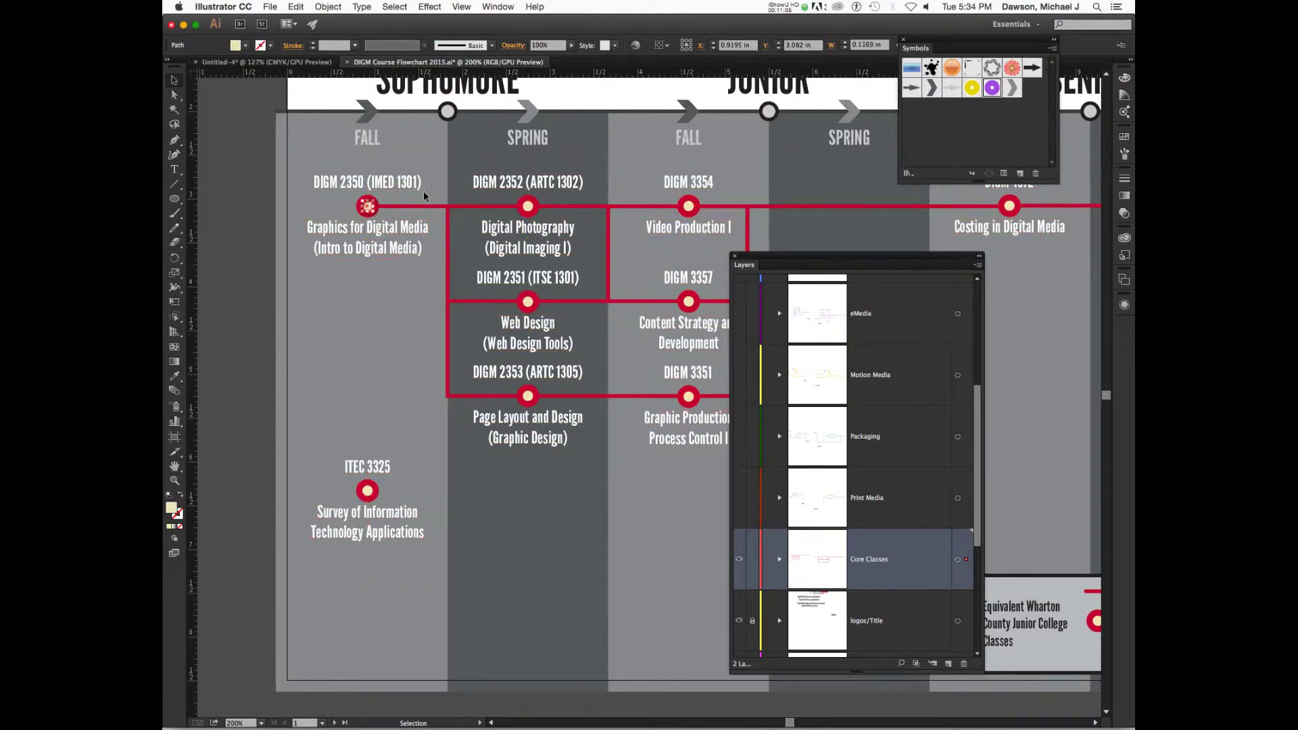
left_click(392, 273)
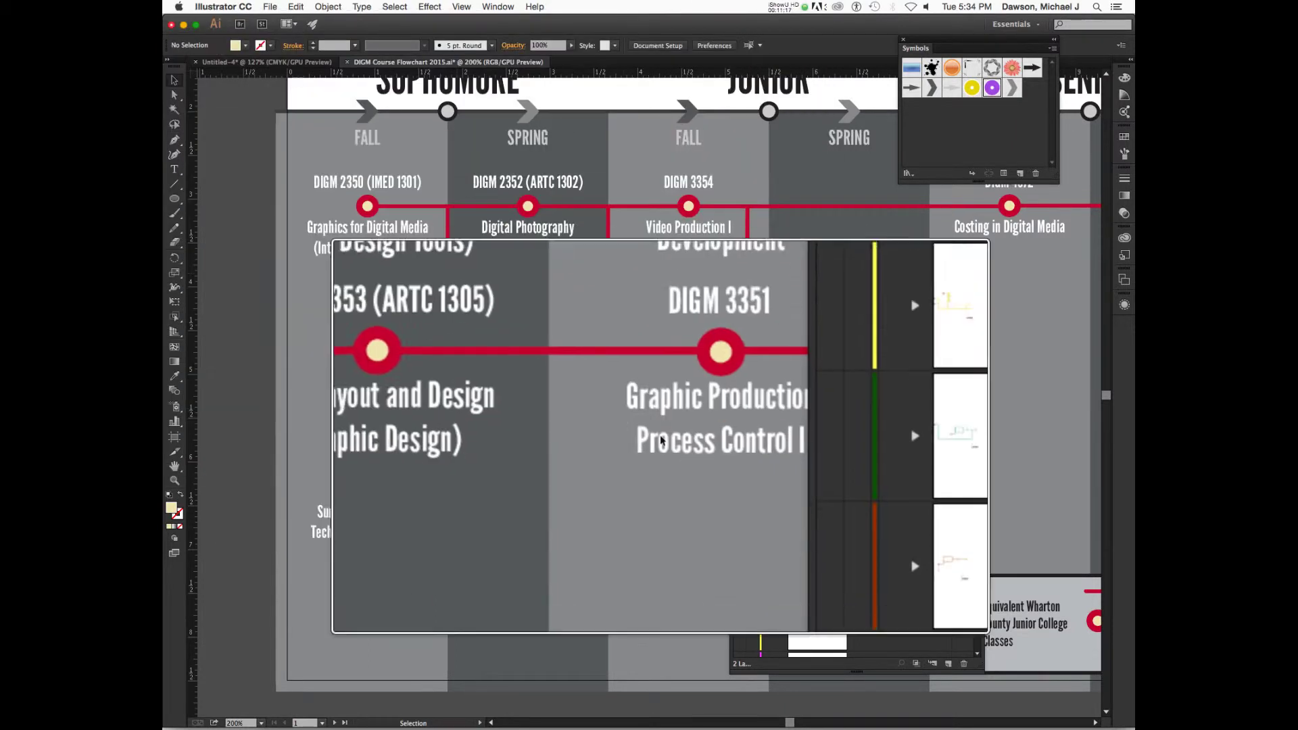
left_click(957, 559)
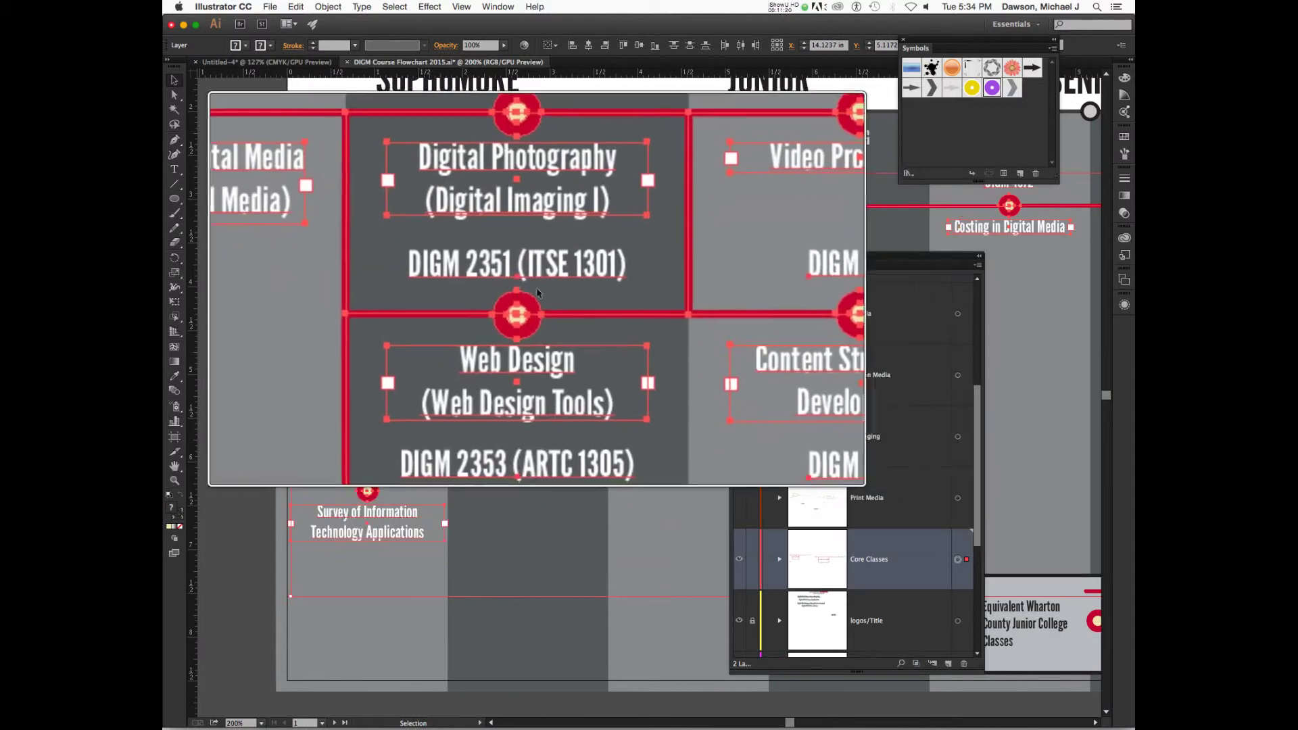
right_click(527, 245)
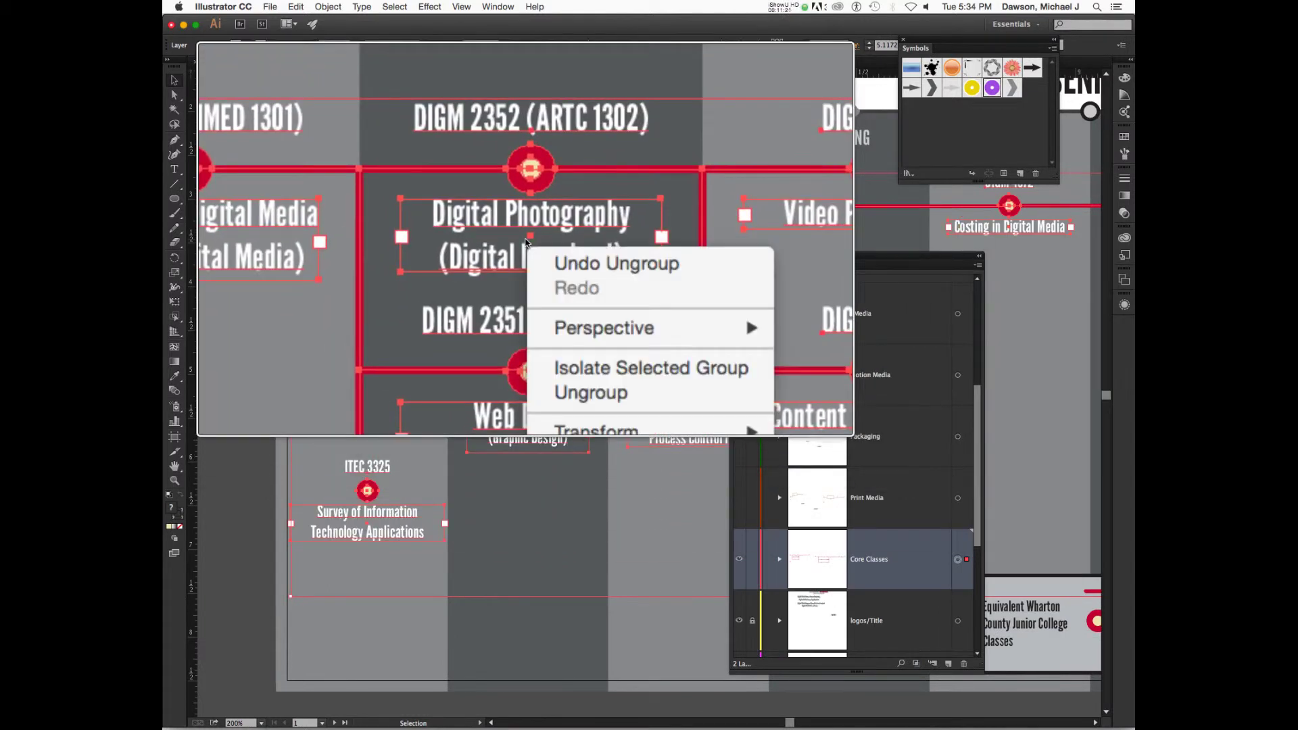
left_click(553, 313)
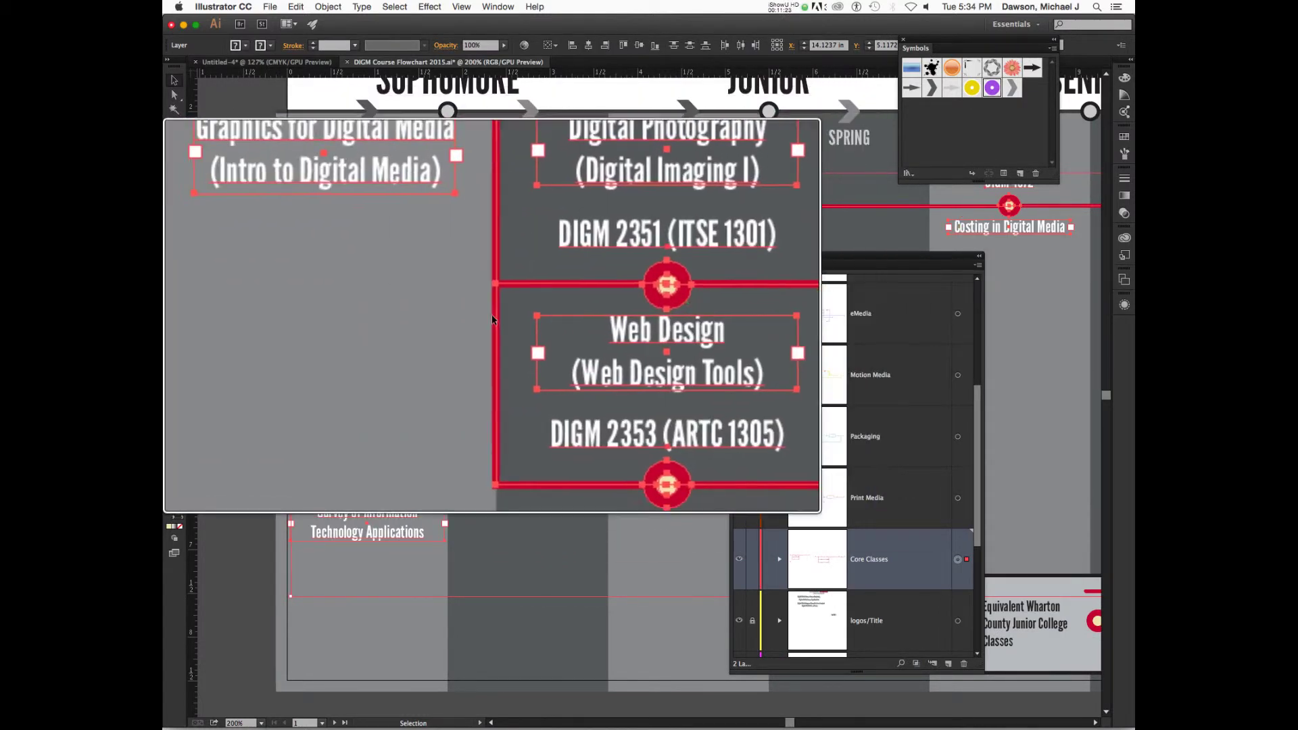
left_click(492, 303)
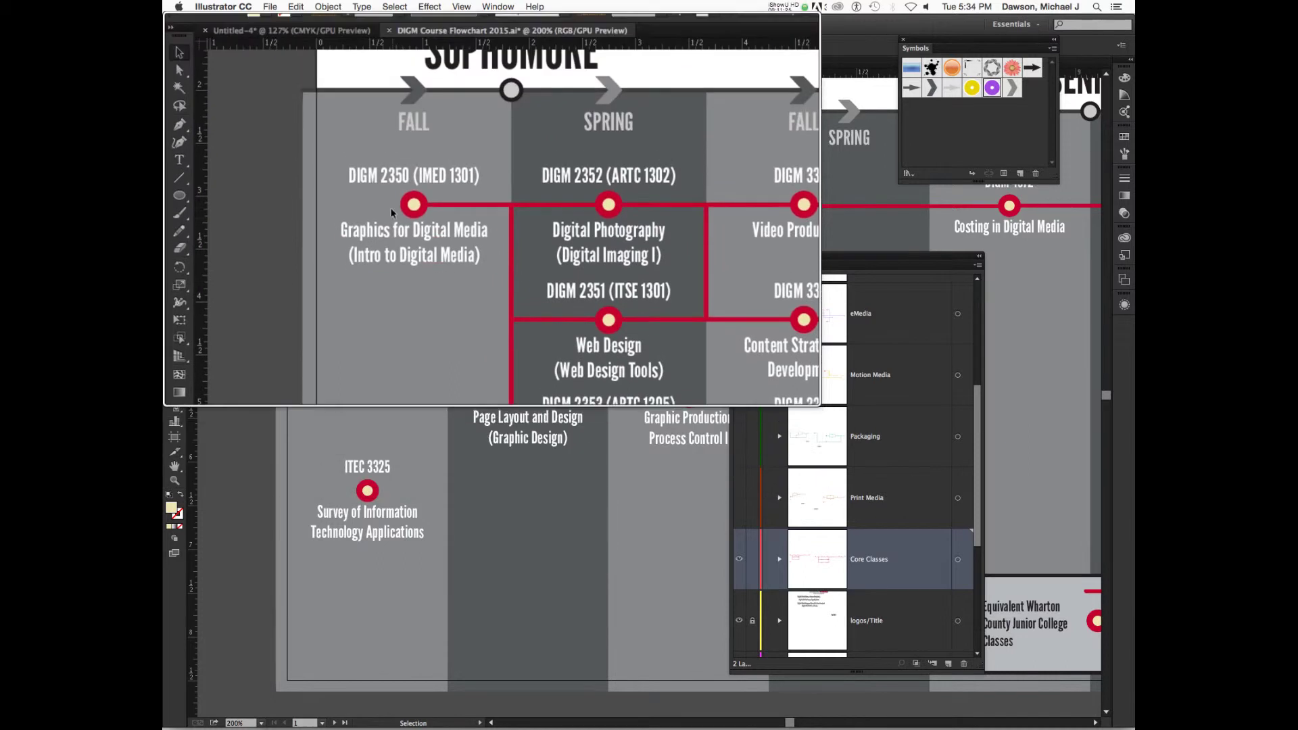
Select only the DIGM 2350 circle, without its connecting lines, and drag it into the Symbols panel.
left_click(367, 207)
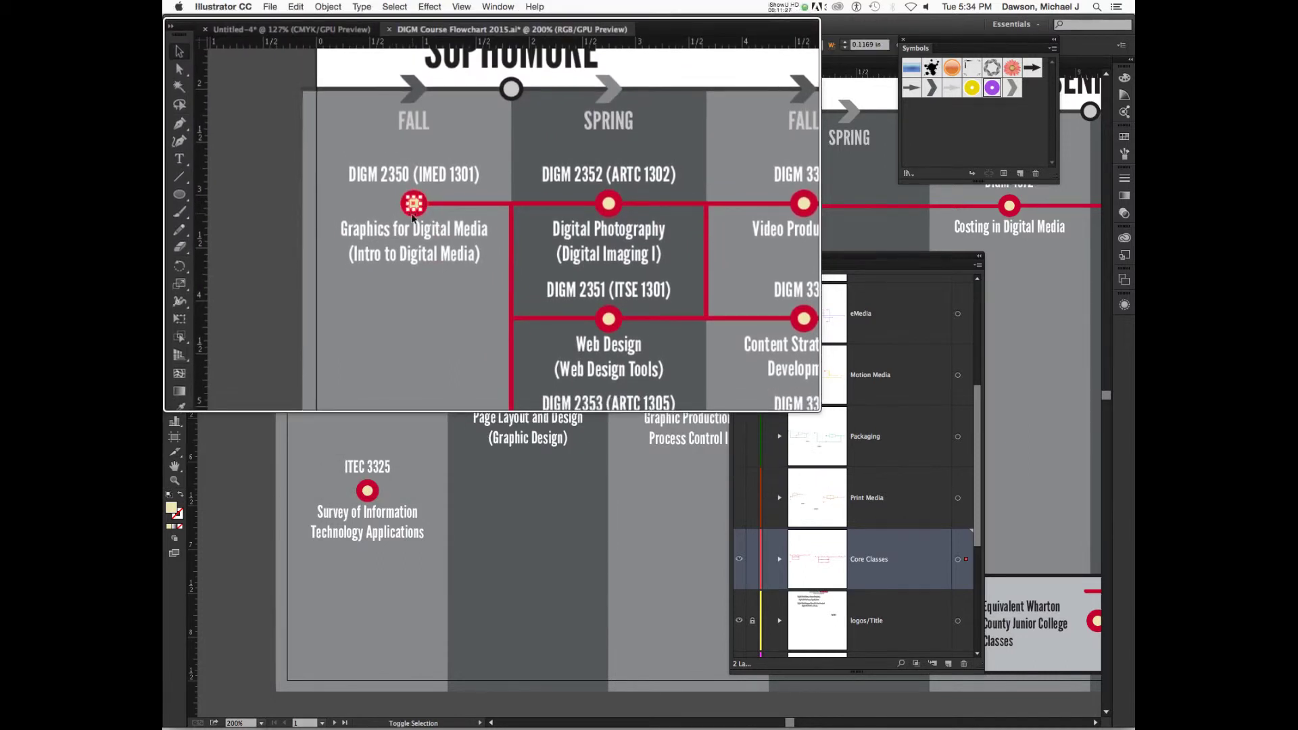
left_click_drag(413, 208, 414, 214)
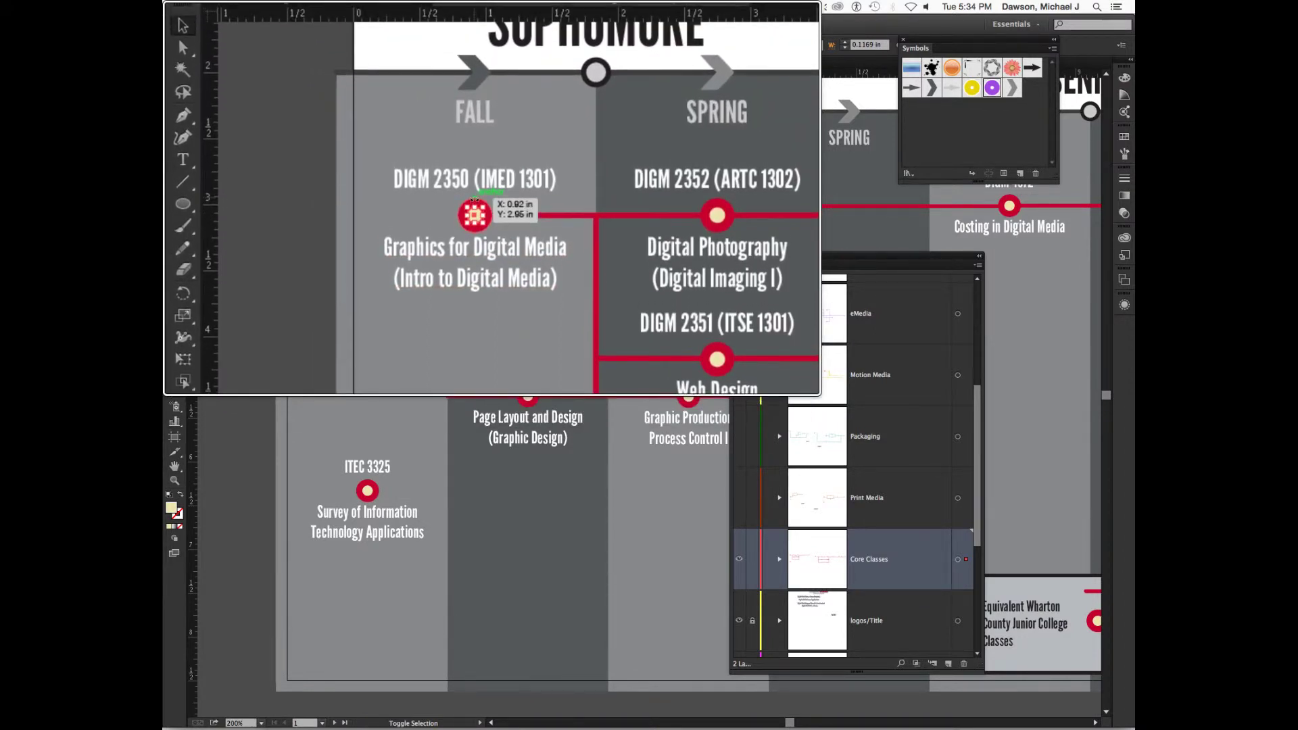
left_click(443, 200)
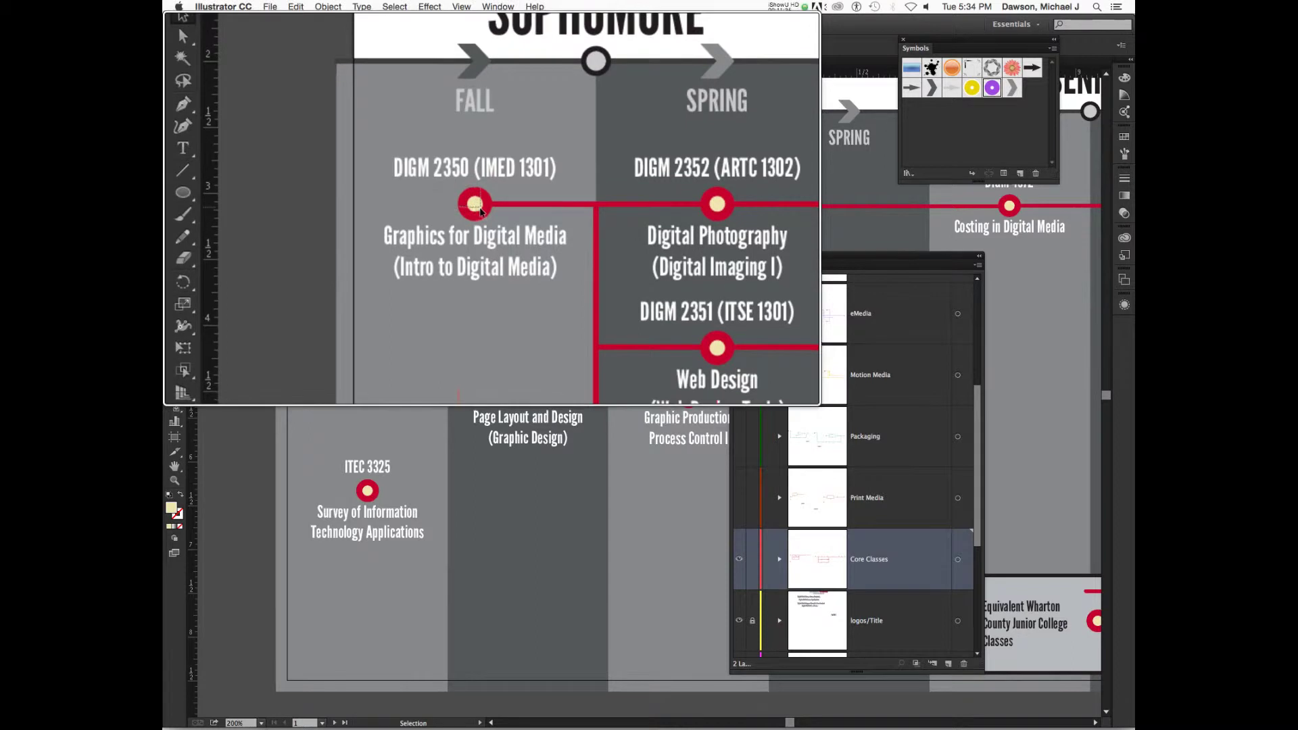
left_click(475, 209)
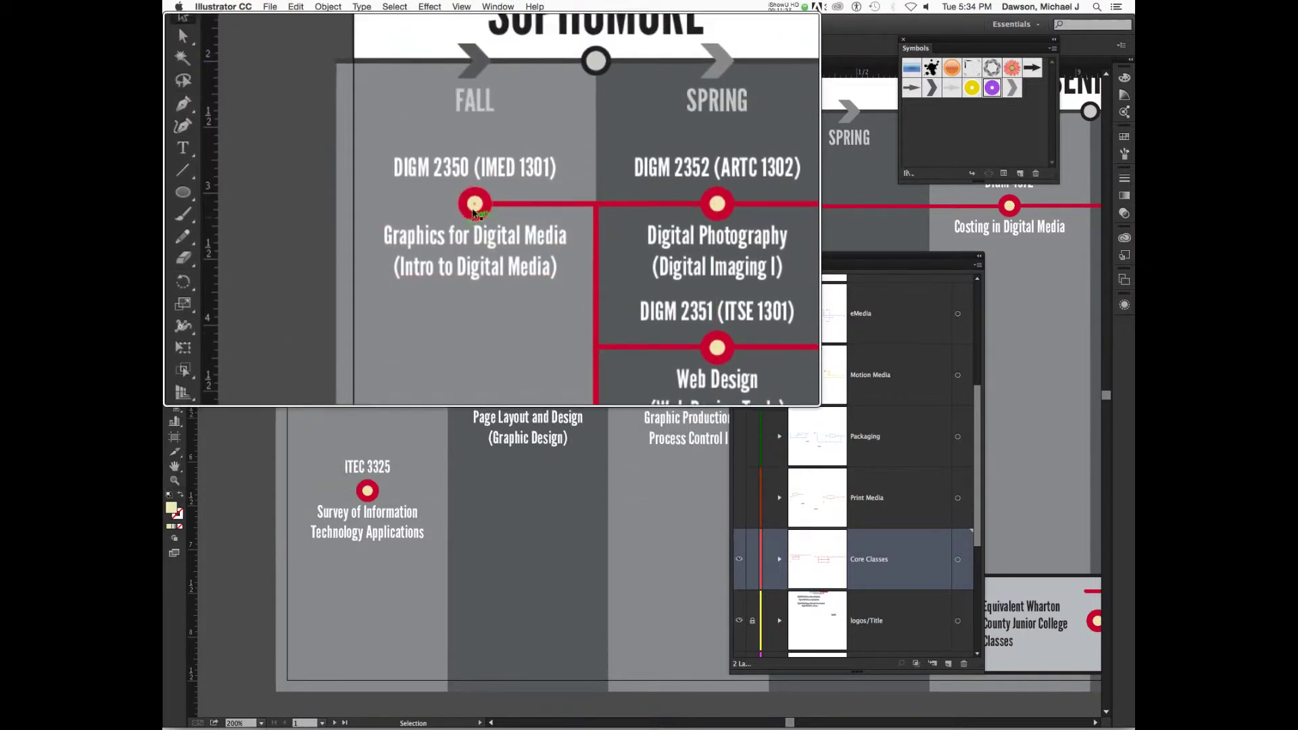
left_click(475, 164)
left_click(473, 215, "shift")
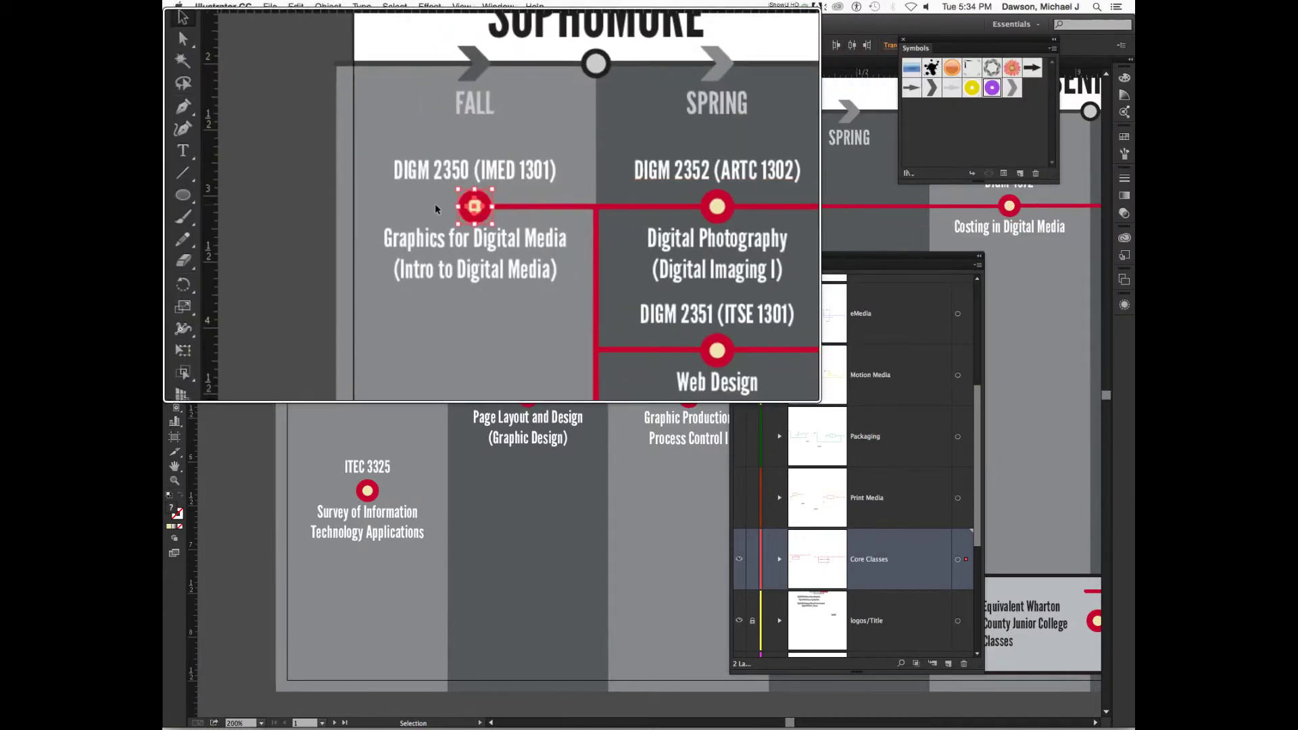
mouse_move(375, 204)
left_mouse_down()
mouse_move(676, 203)
mouse_move(946, 131)
mouse_move(879, 145)
left_mouse_up()
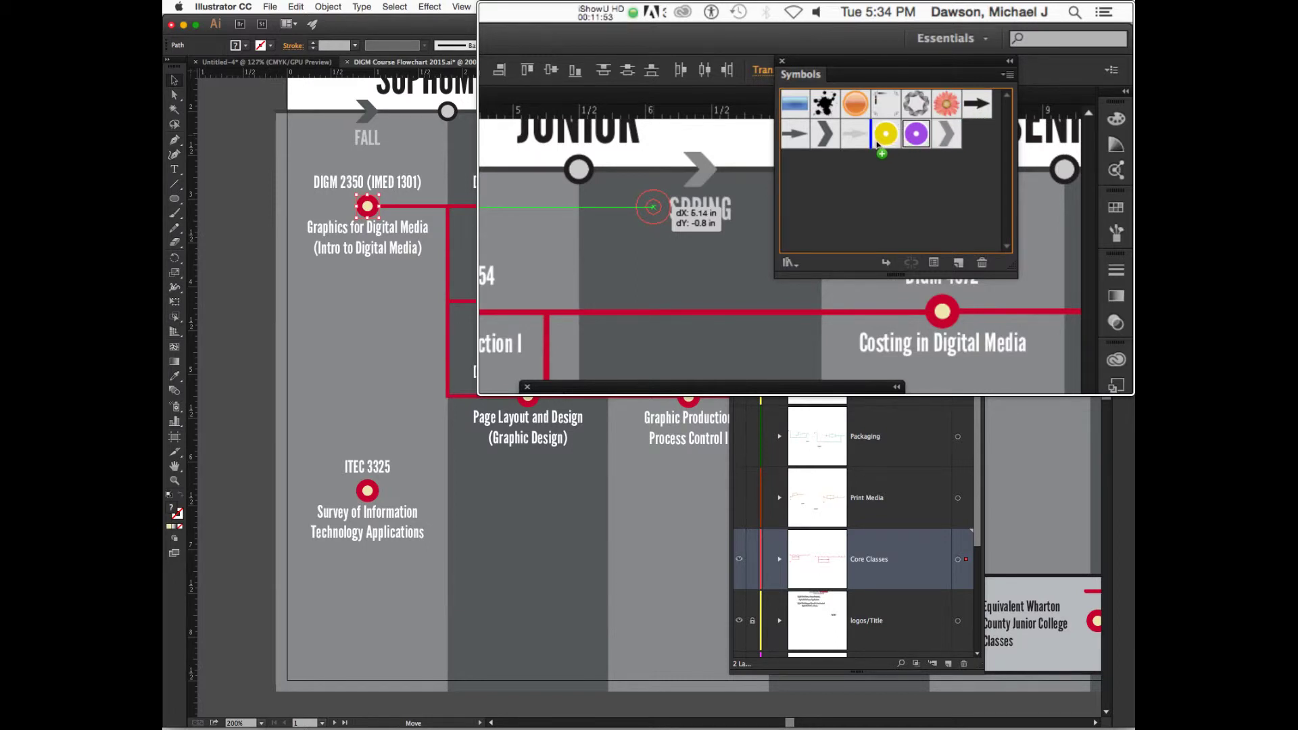
left_click_drag(872, 145, 871, 146)
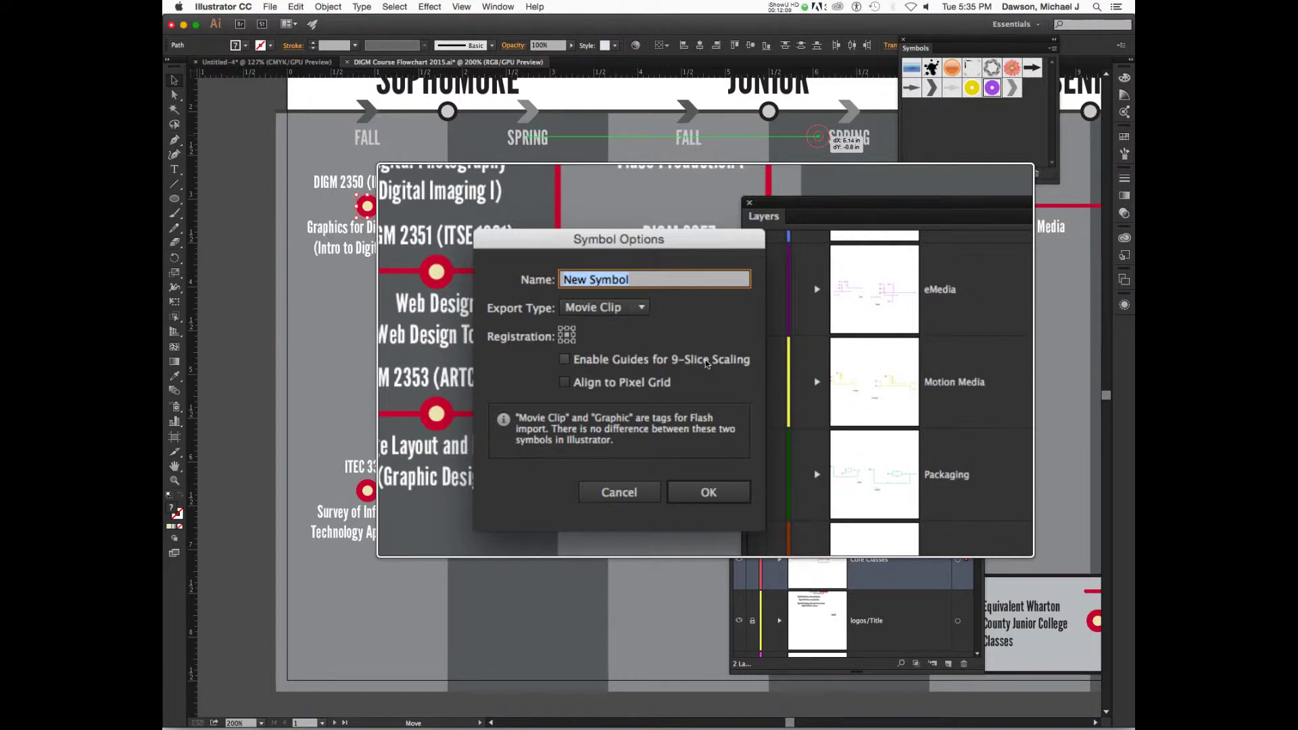
Keep the Movie Clip export type, name the symbol CoreCircle, and confirm.
left_click(604, 307)
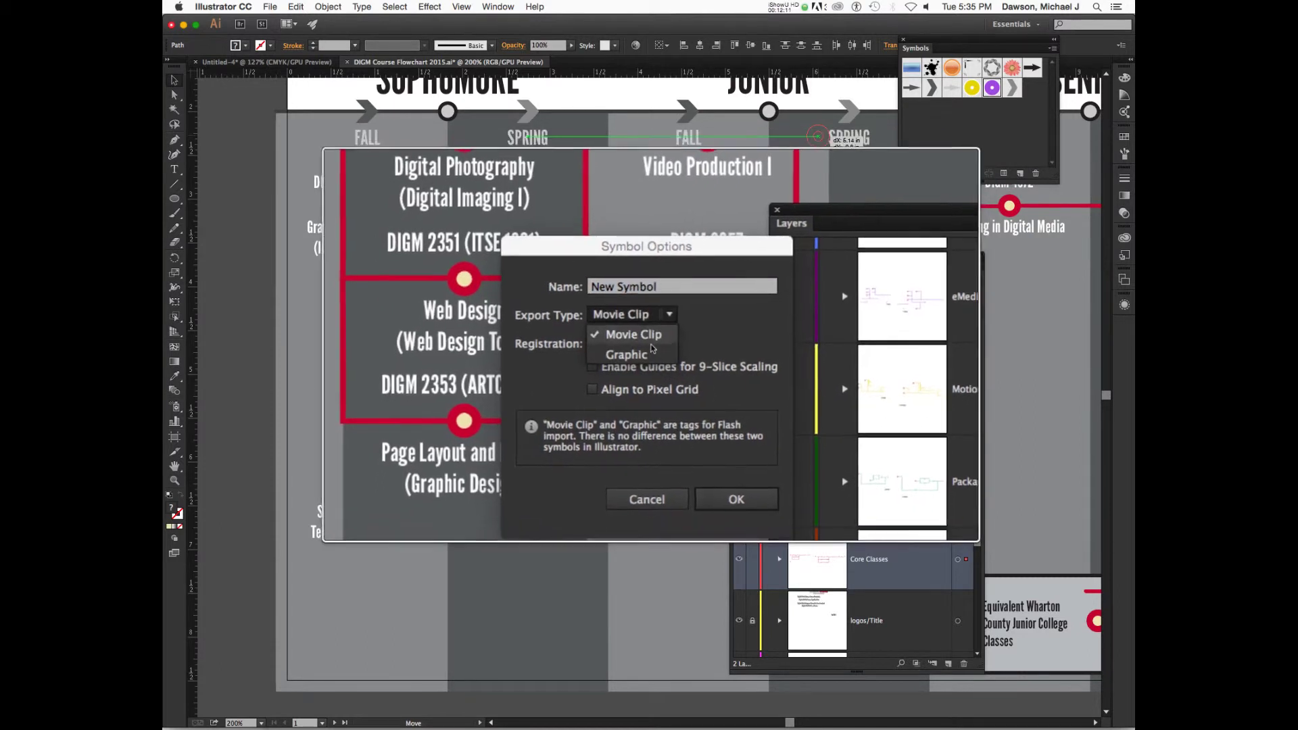
left_click(653, 334)
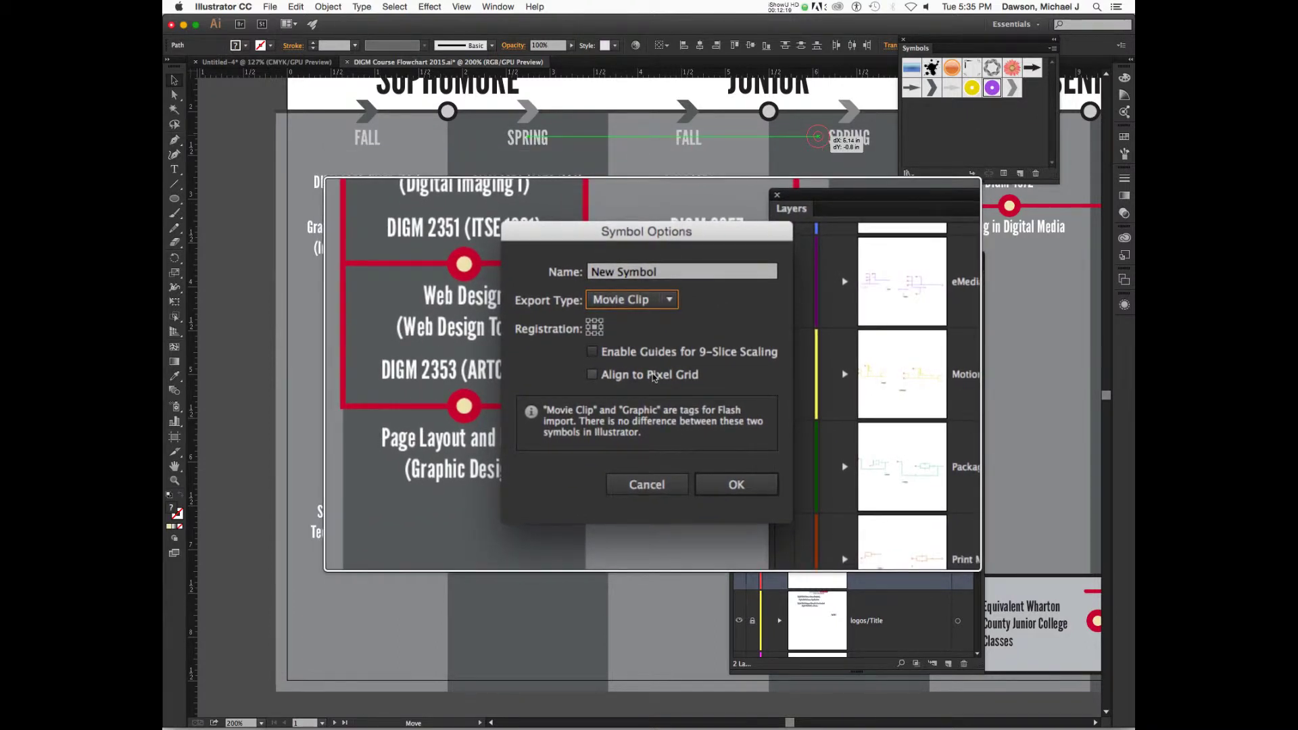
key("shift+Tab")
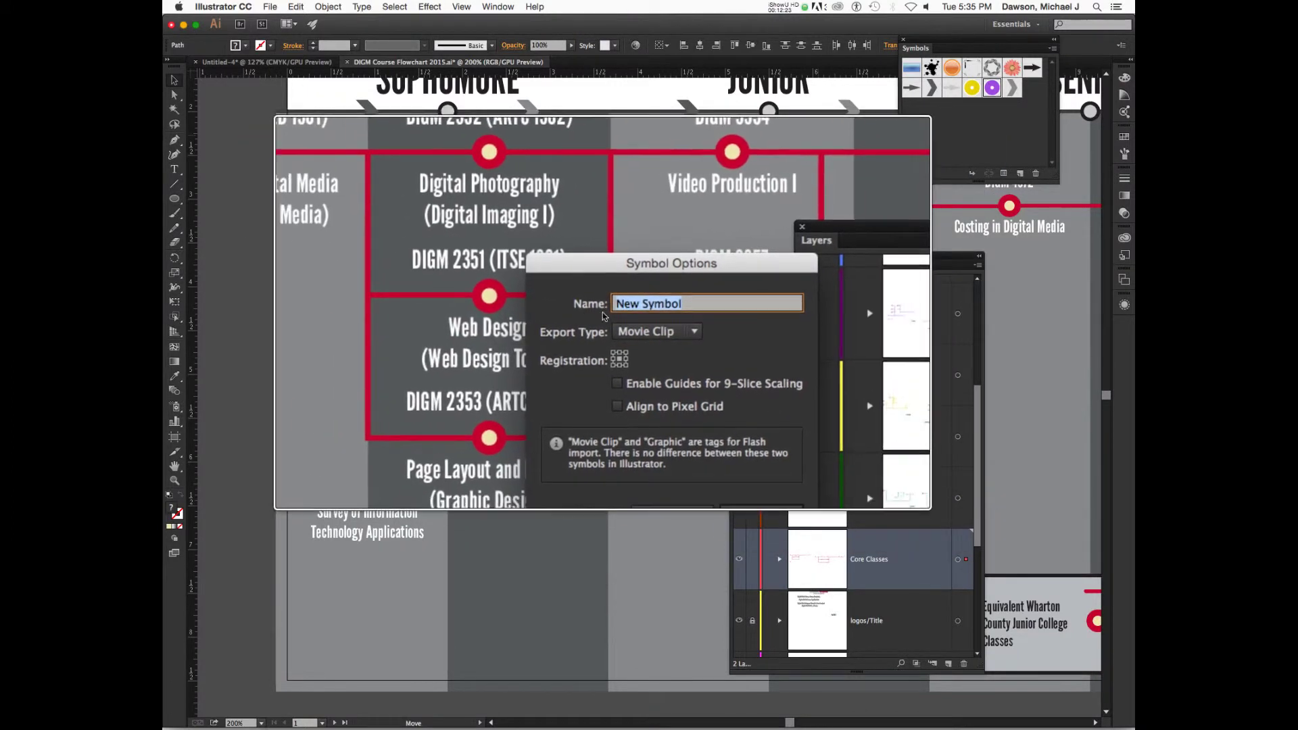
type("Co")
key("Return")
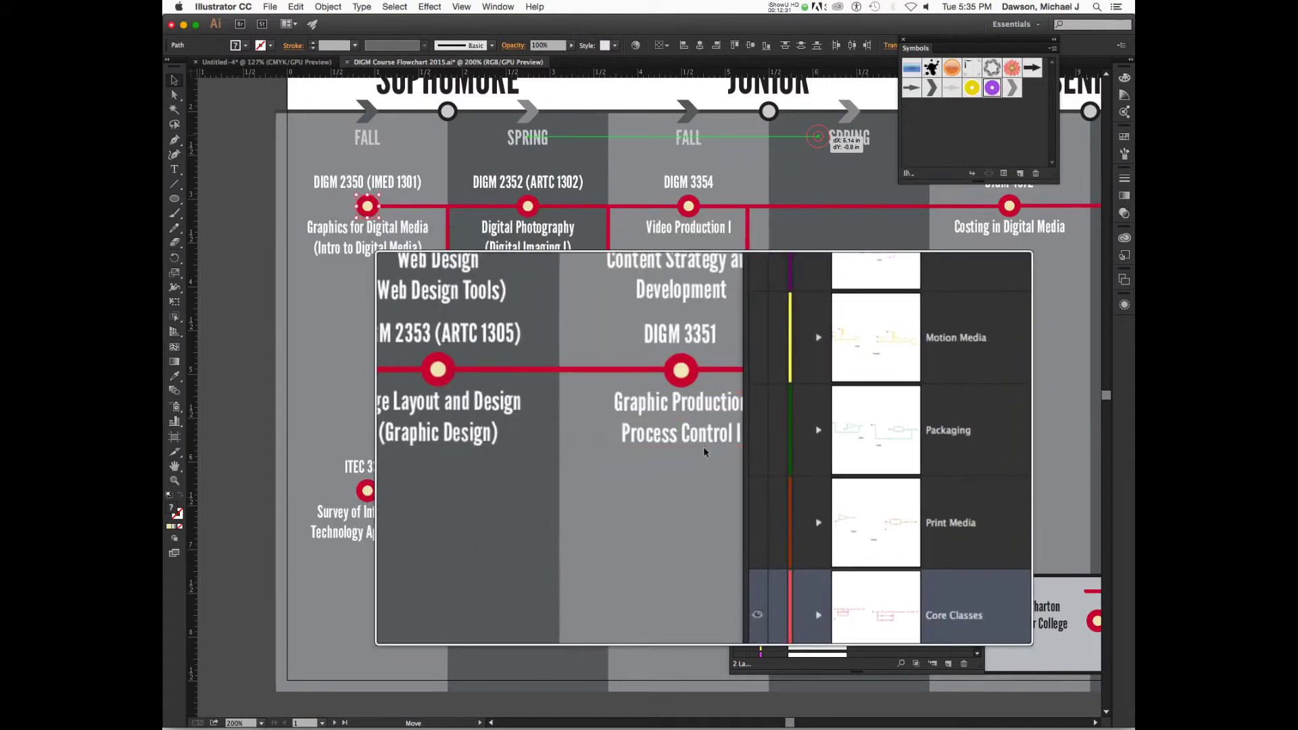
left_click(370, 336)
left_click(368, 206)
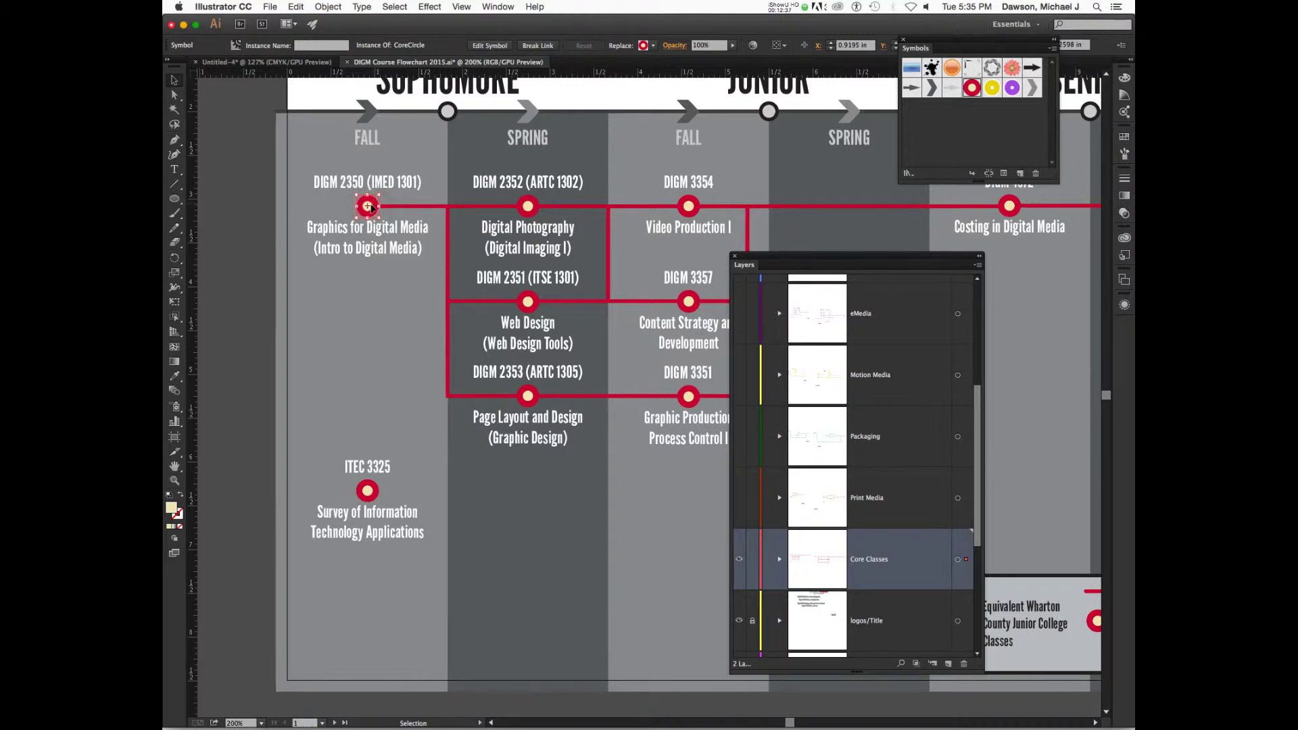
left_click(533, 211)
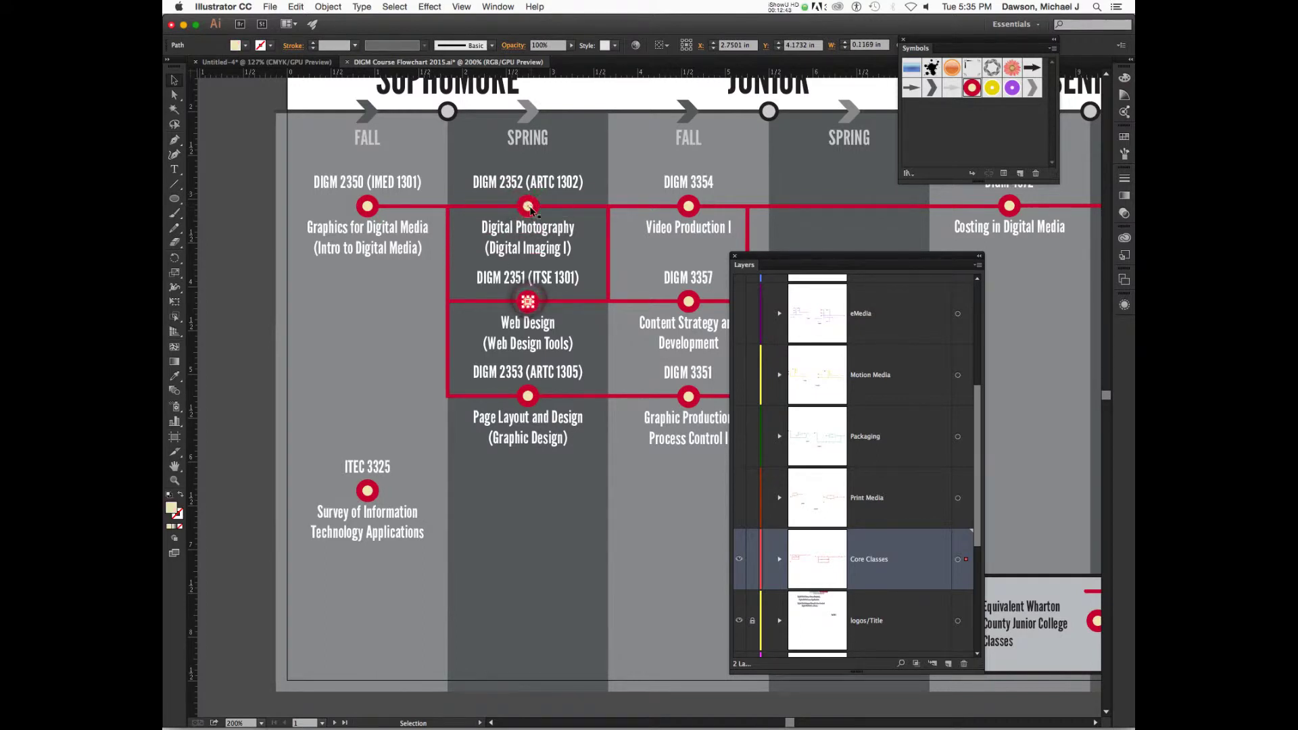
left_click(688, 207)
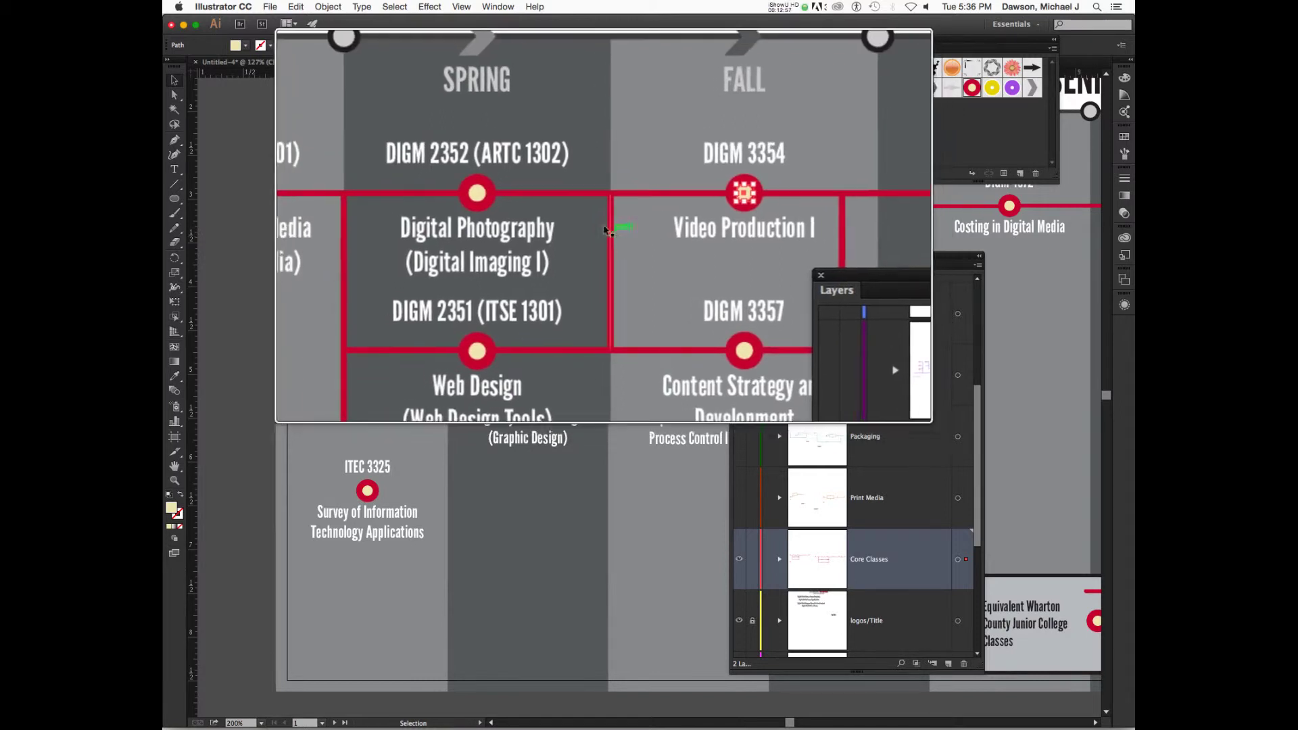
left_click(296, 7)
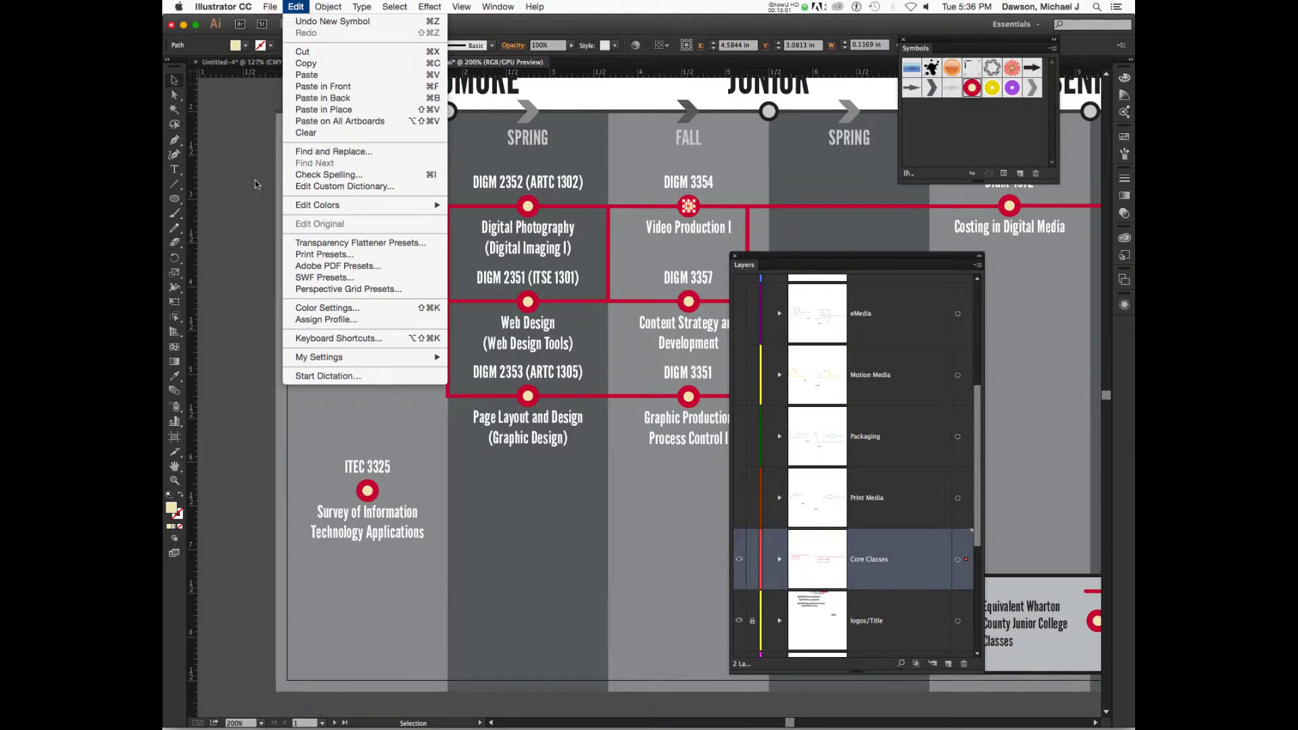
left_click(319, 229)
right_click(528, 214)
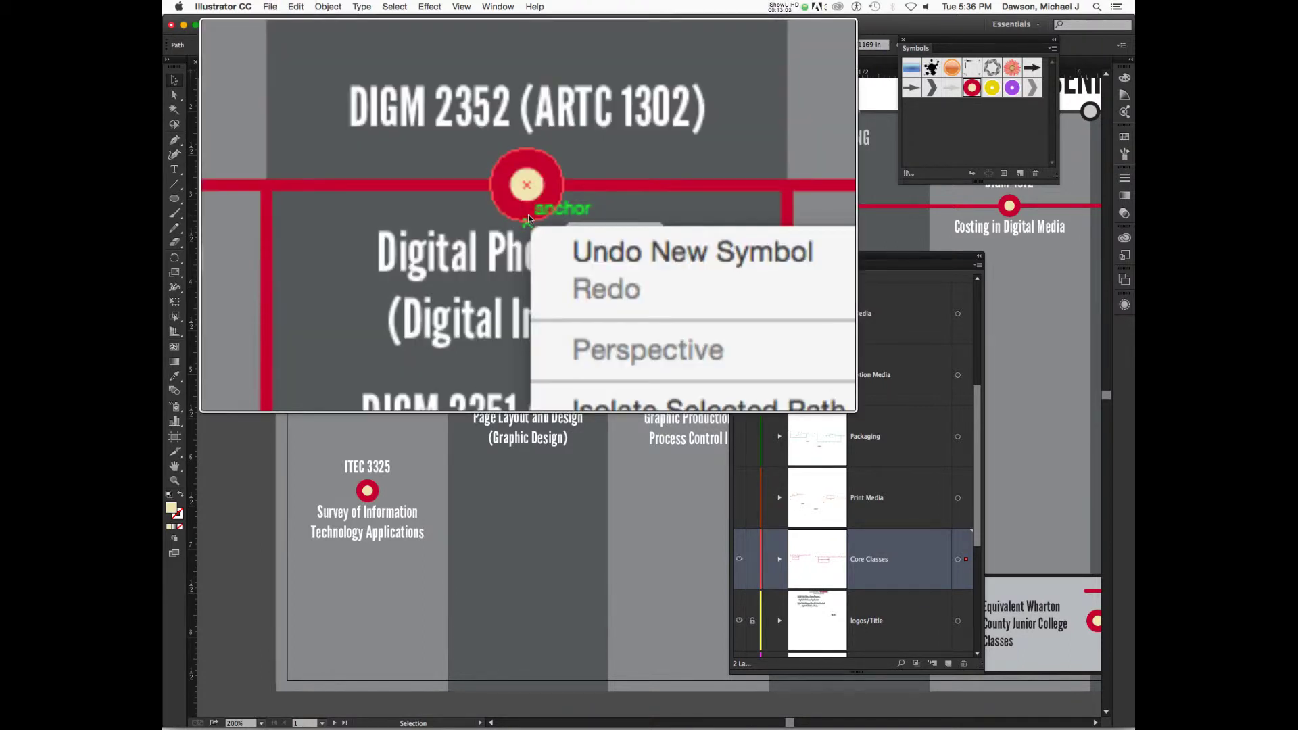
left_click(504, 219)
left_click(526, 215)
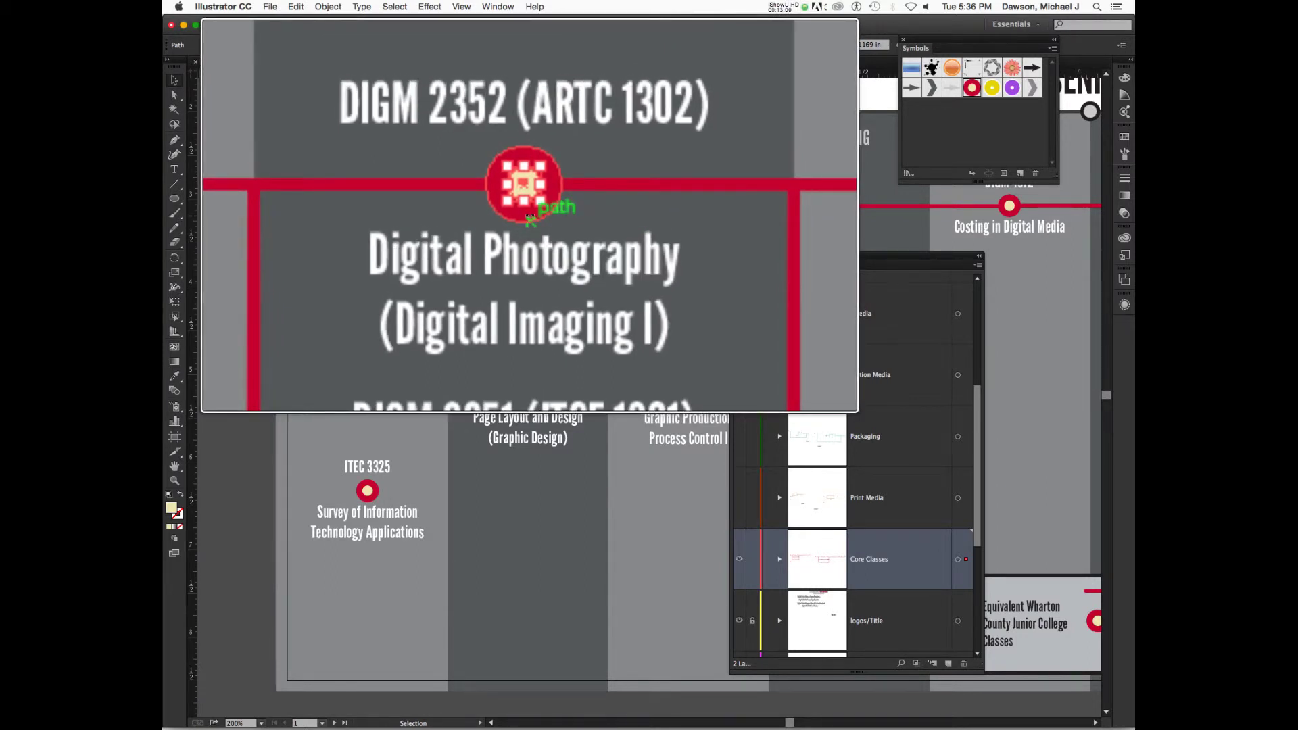
left_click(530, 215)
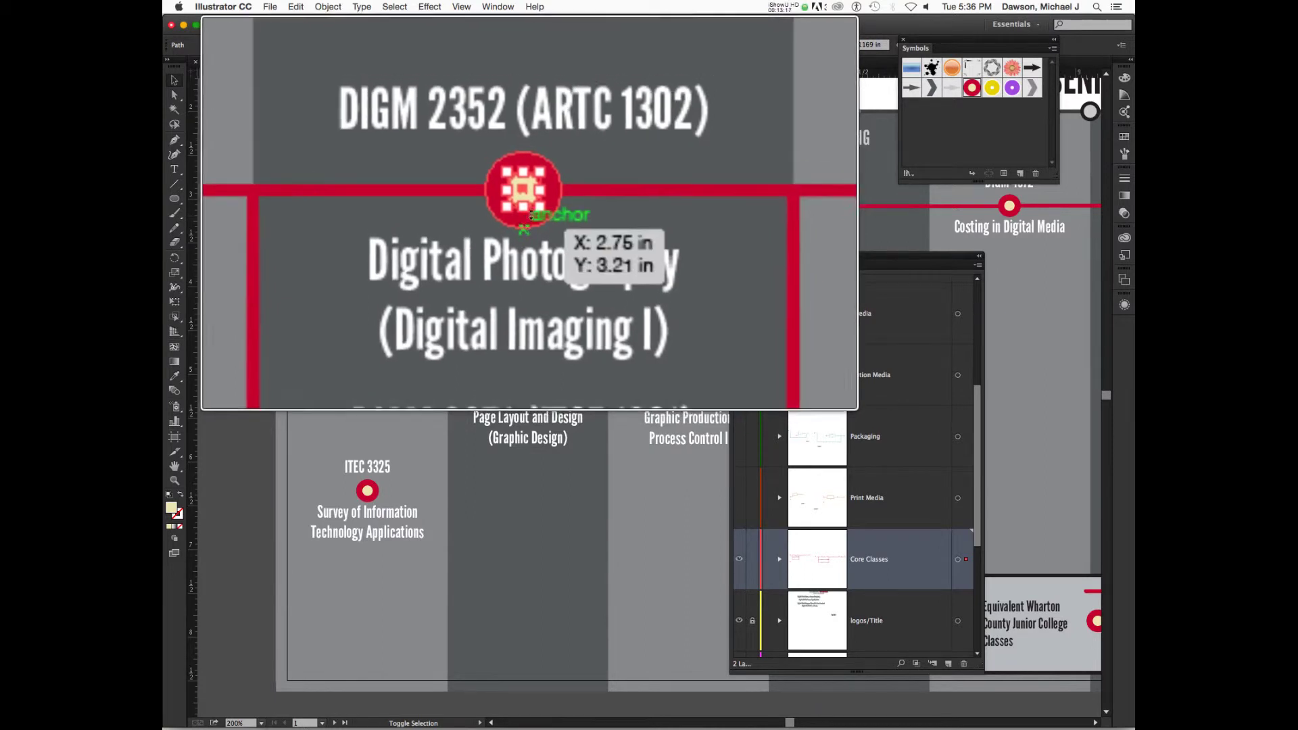
Select all pale centre dots with Select > Same > Fill Color and delete them.
scroll(534, 208, "down", 10)
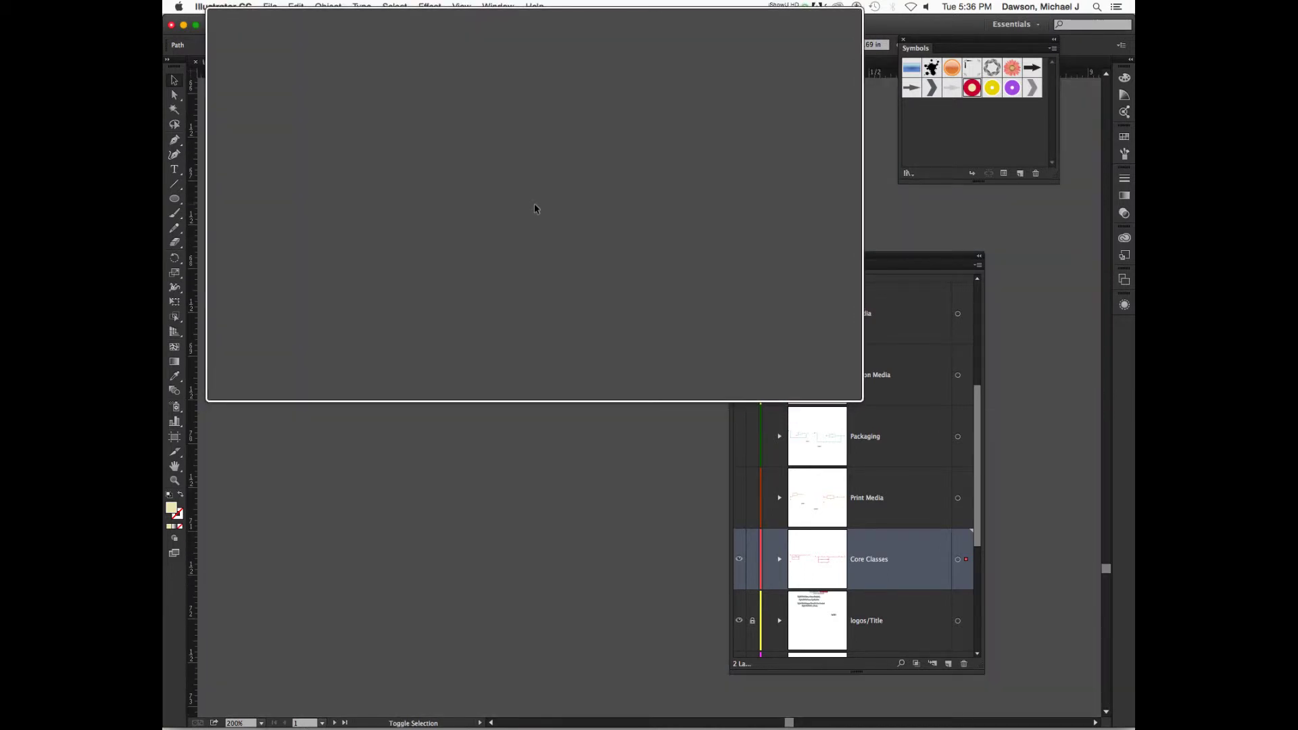
scroll(535, 209, "up", 10)
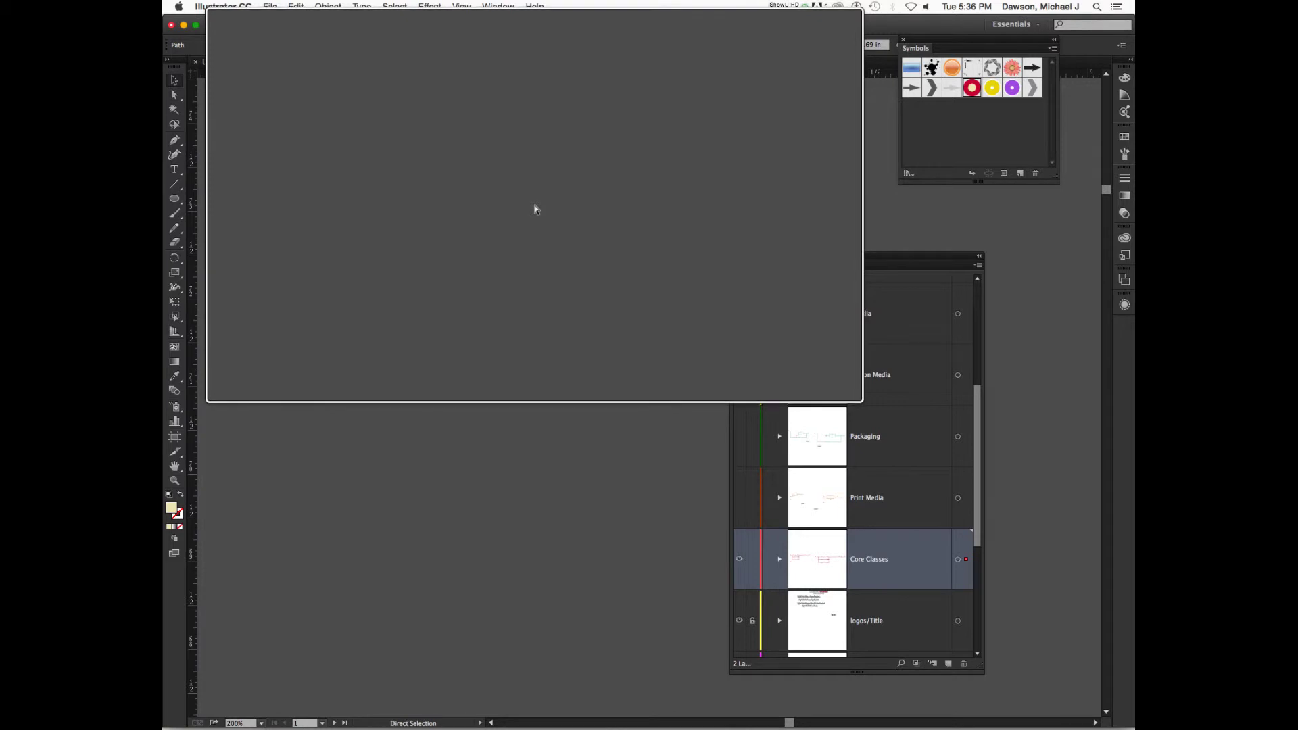
scroll(534, 206, "down", 3)
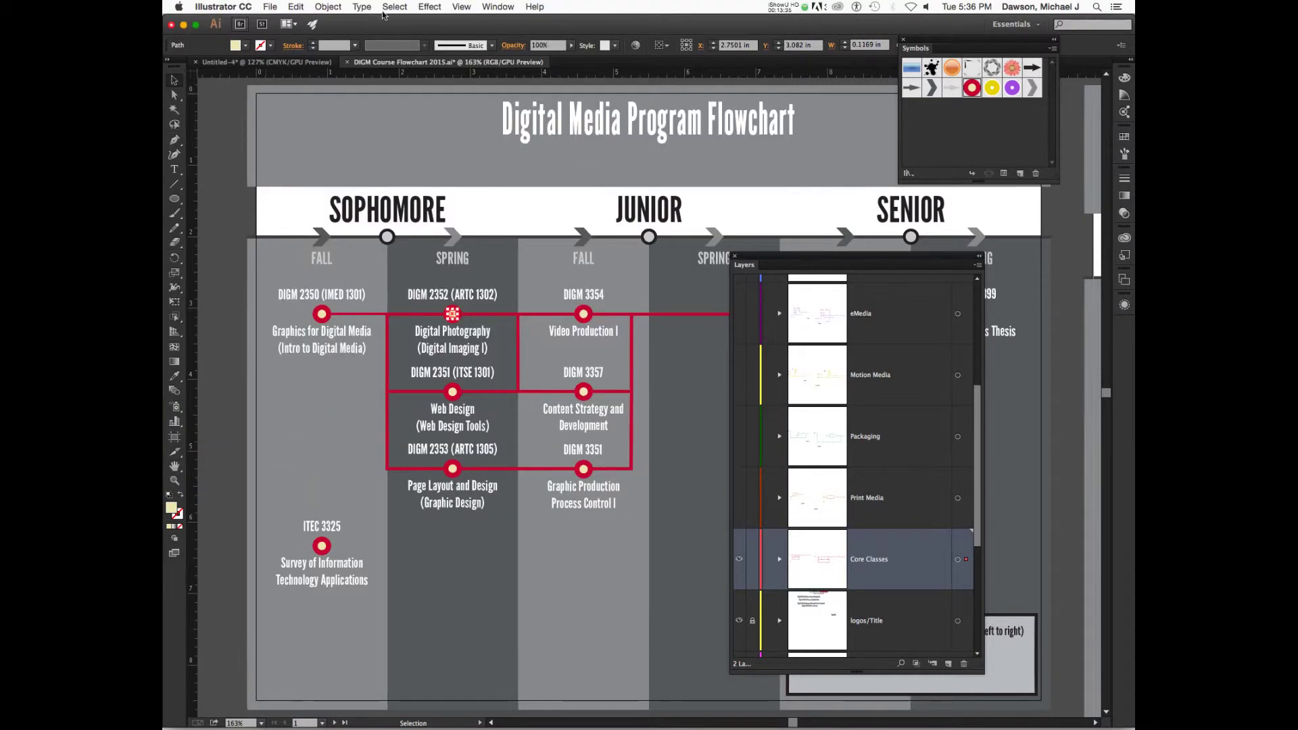
left_click(386, 8)
mouse_move(430, 119)
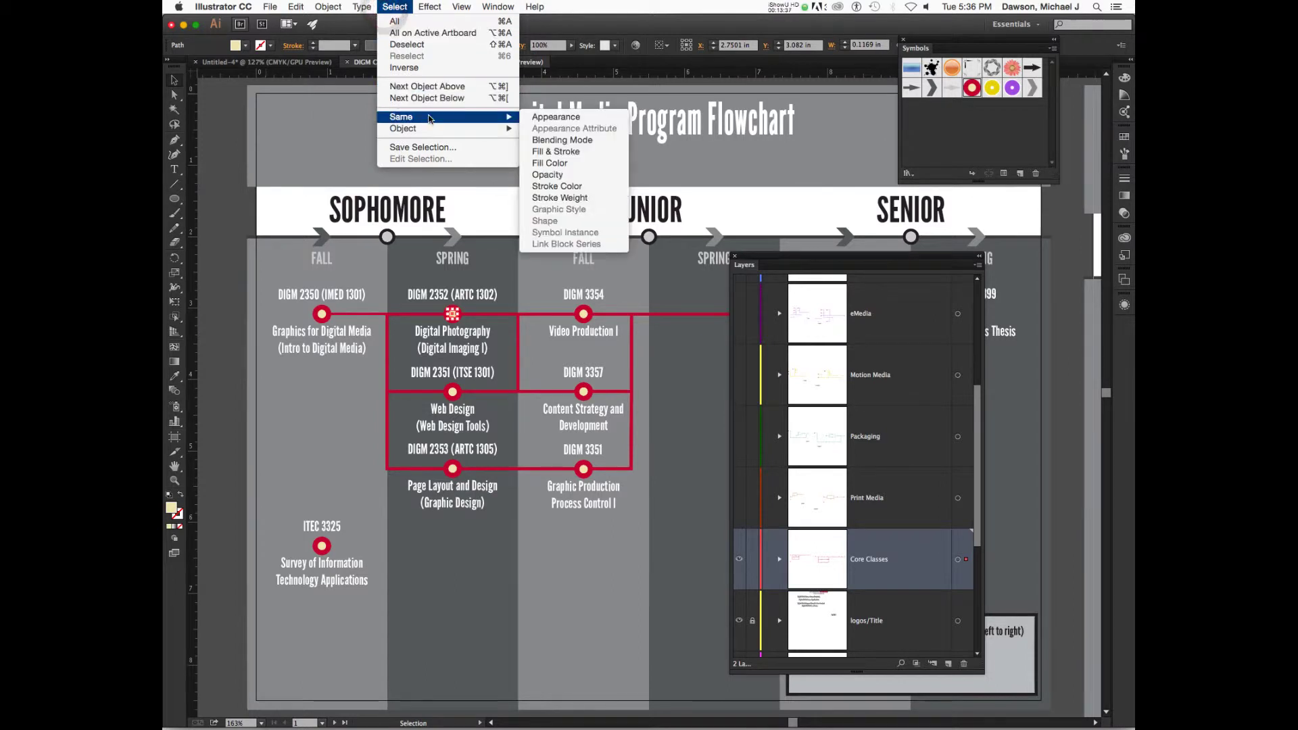
left_click(590, 164)
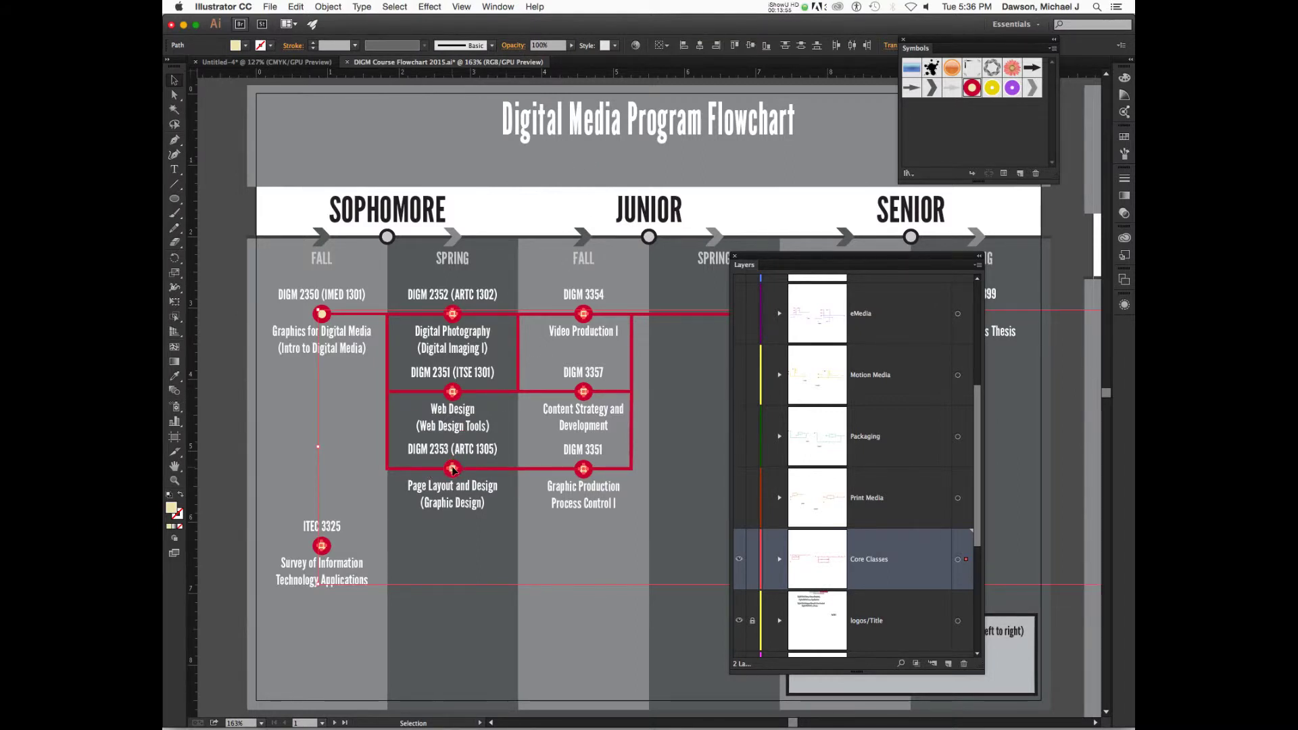
key("super+shift+a")
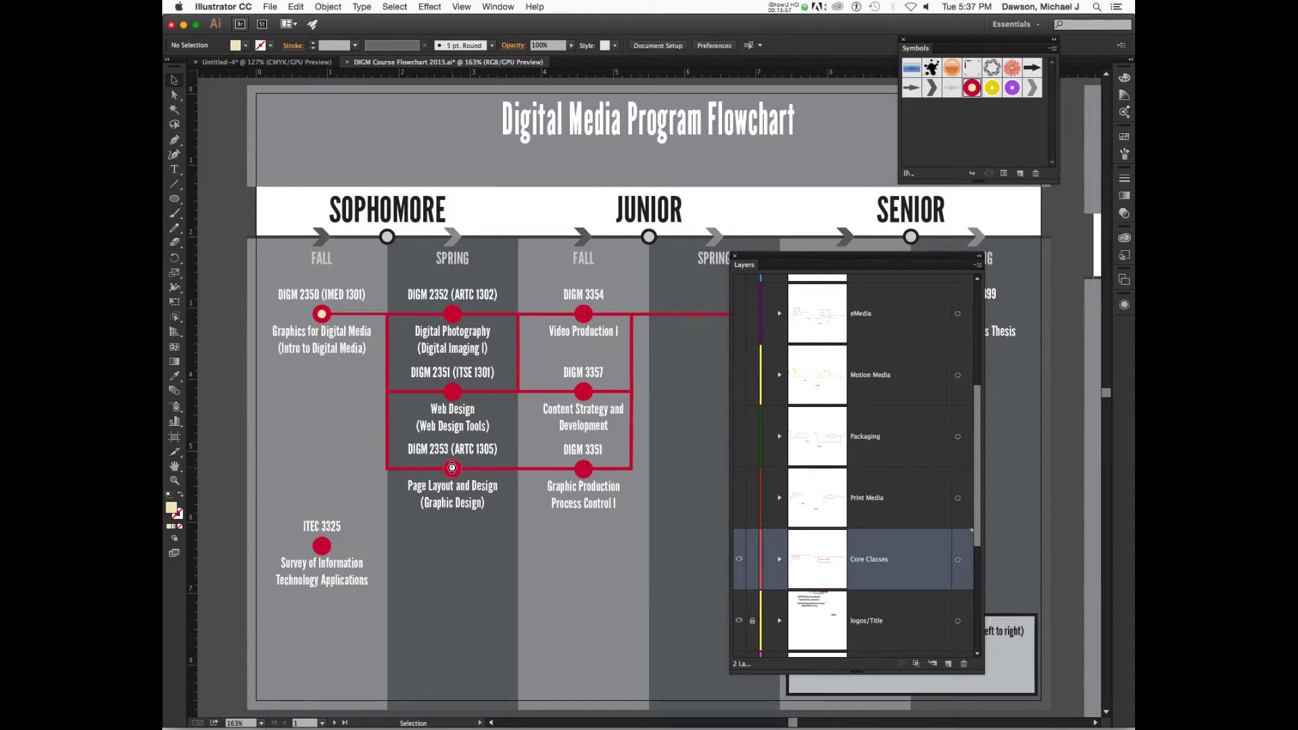
Select the red course circles by Same Fill Color, then pick a single path.
left_click(453, 316)
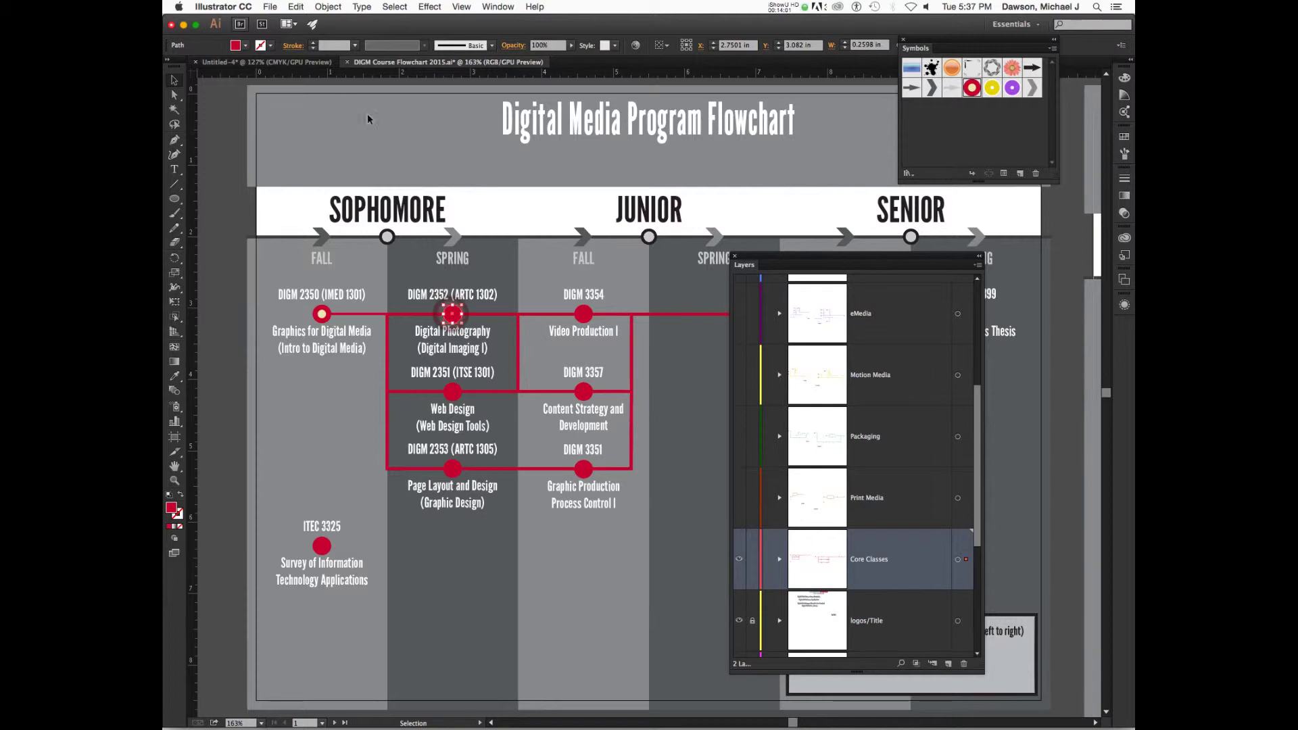
left_click(395, 7)
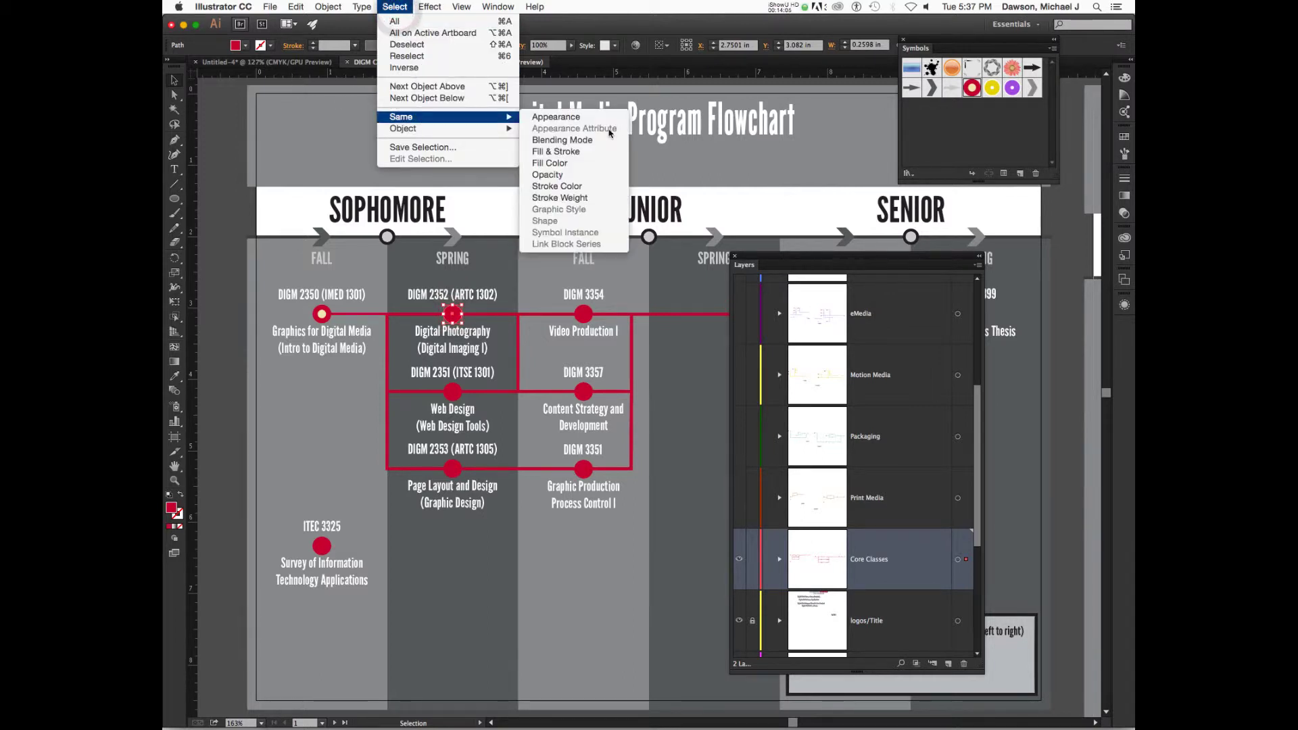
left_click(584, 165)
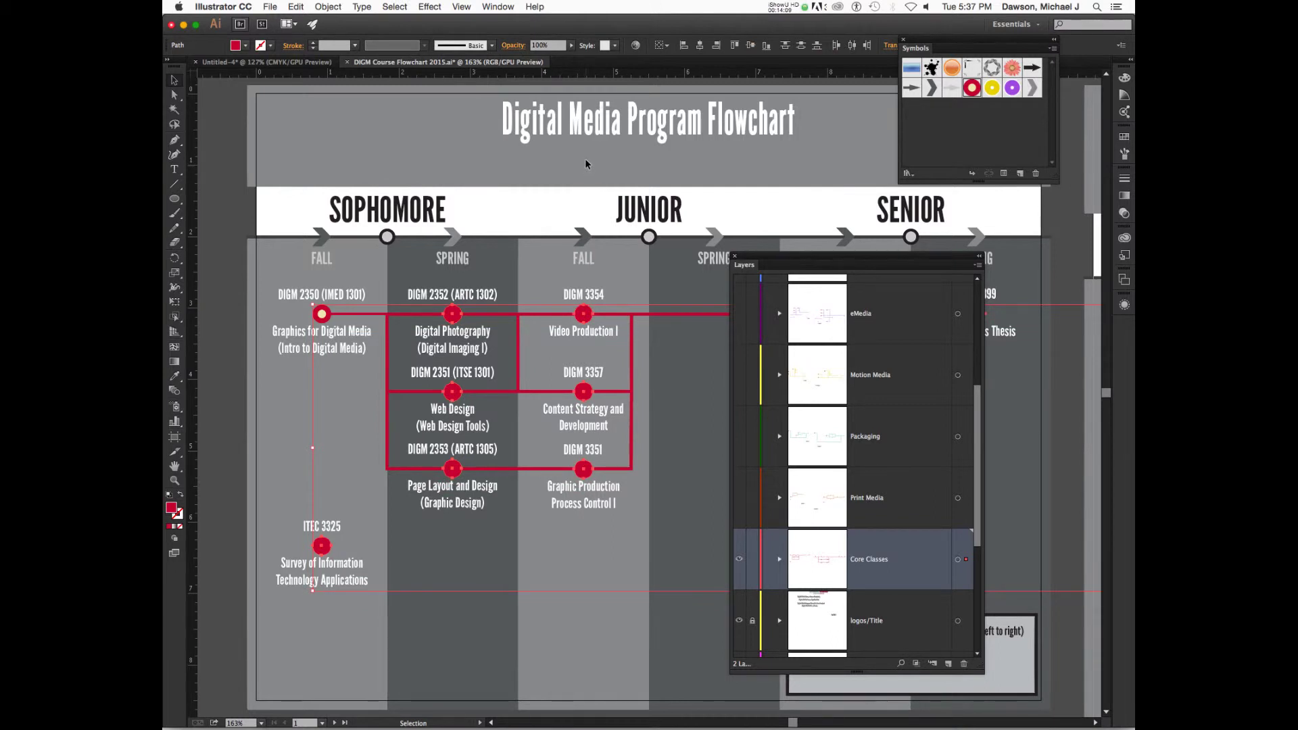
left_click(487, 277)
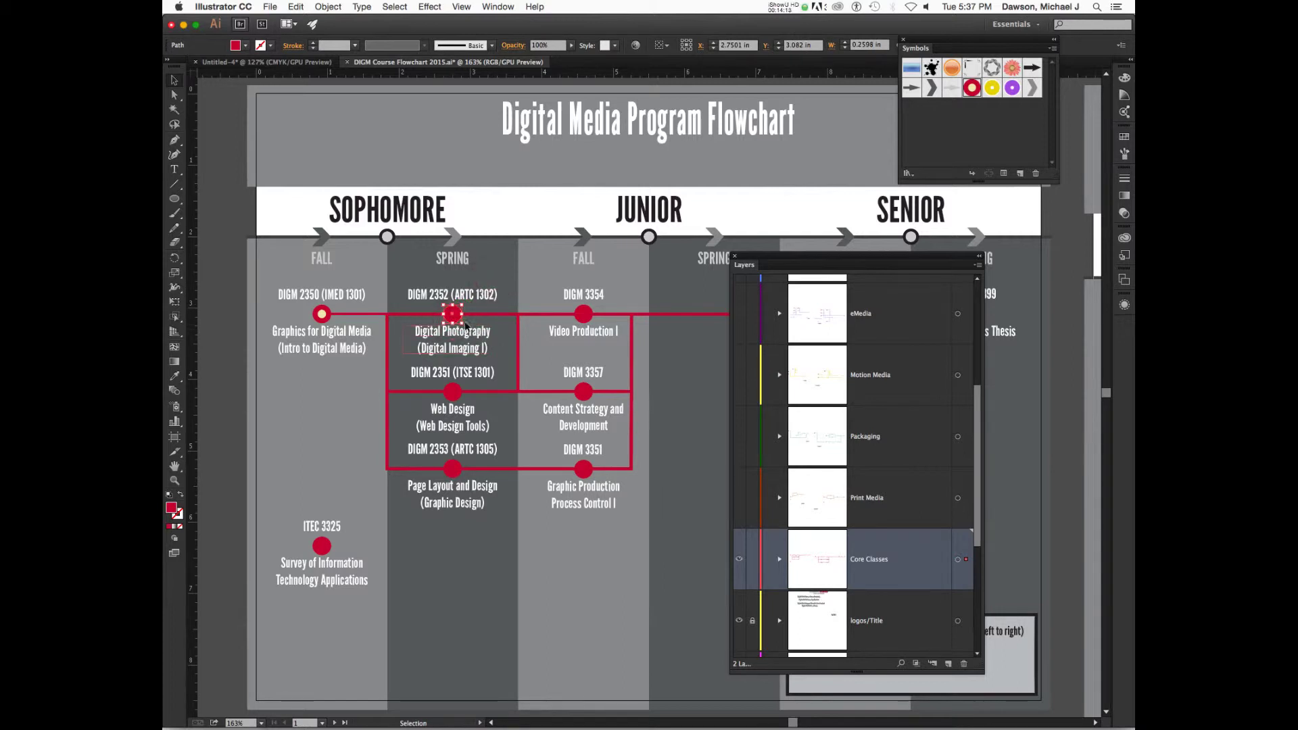
Zoom in on DIGM 2352 and drop a CoreCircle symbol instance onto its circle.
key("super+equal")
key("super+equal")
key("super+equal")
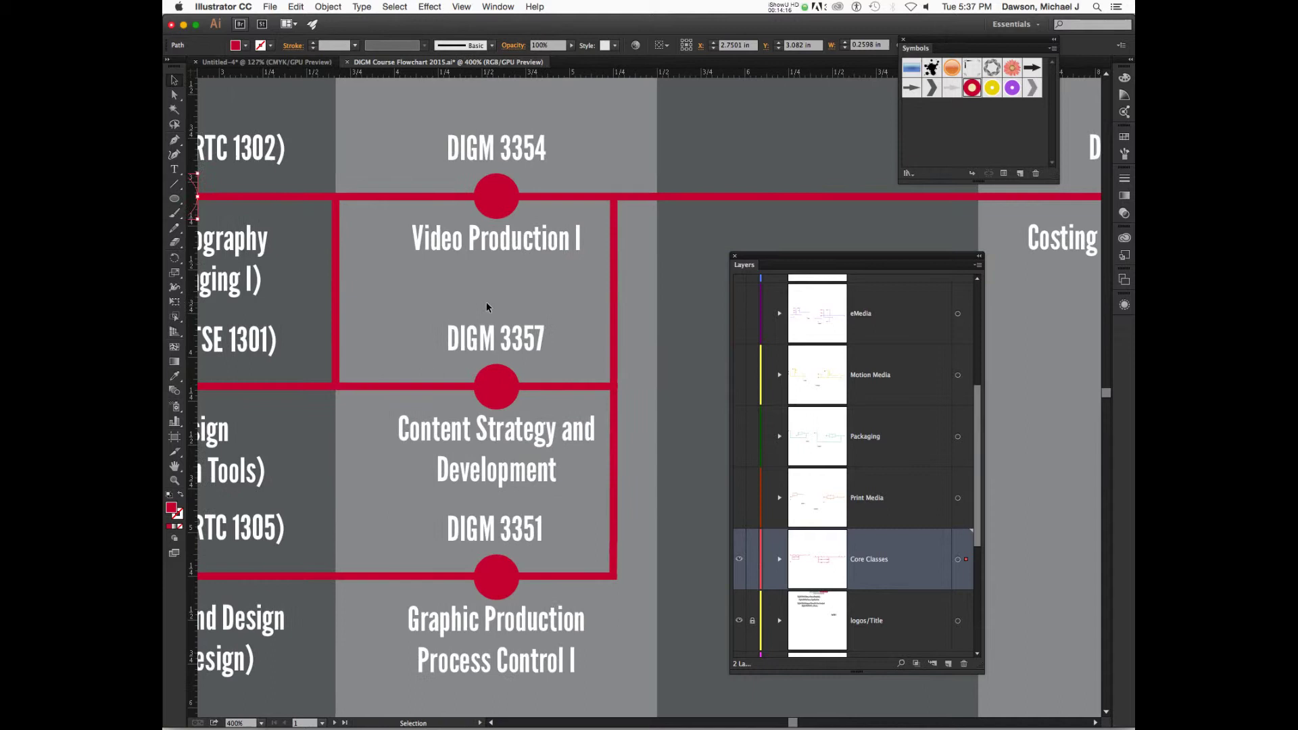
scroll(486, 302, "left", 5)
key("v")
left_click(466, 270)
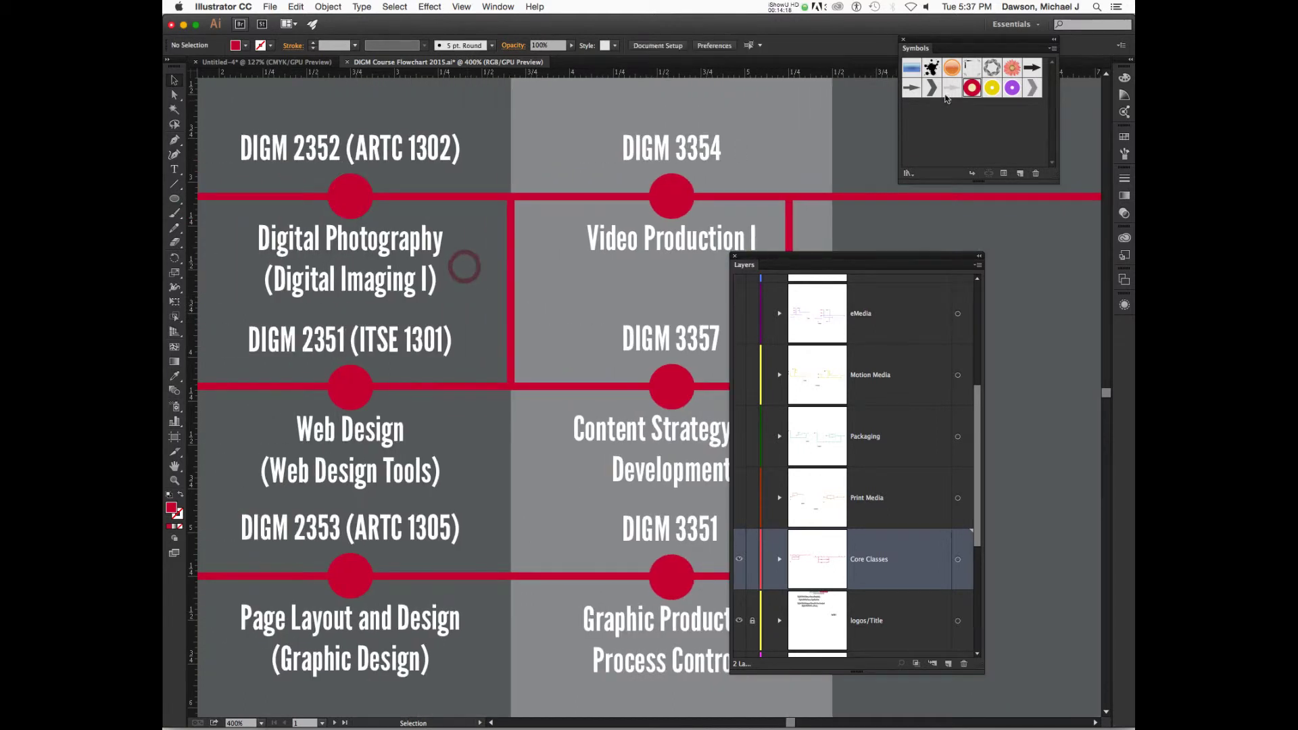
left_click_drag(972, 87, 369, 200)
Zoom out to the whole flowchart, then go through the layers and expand Packaging.
left_click(419, 220)
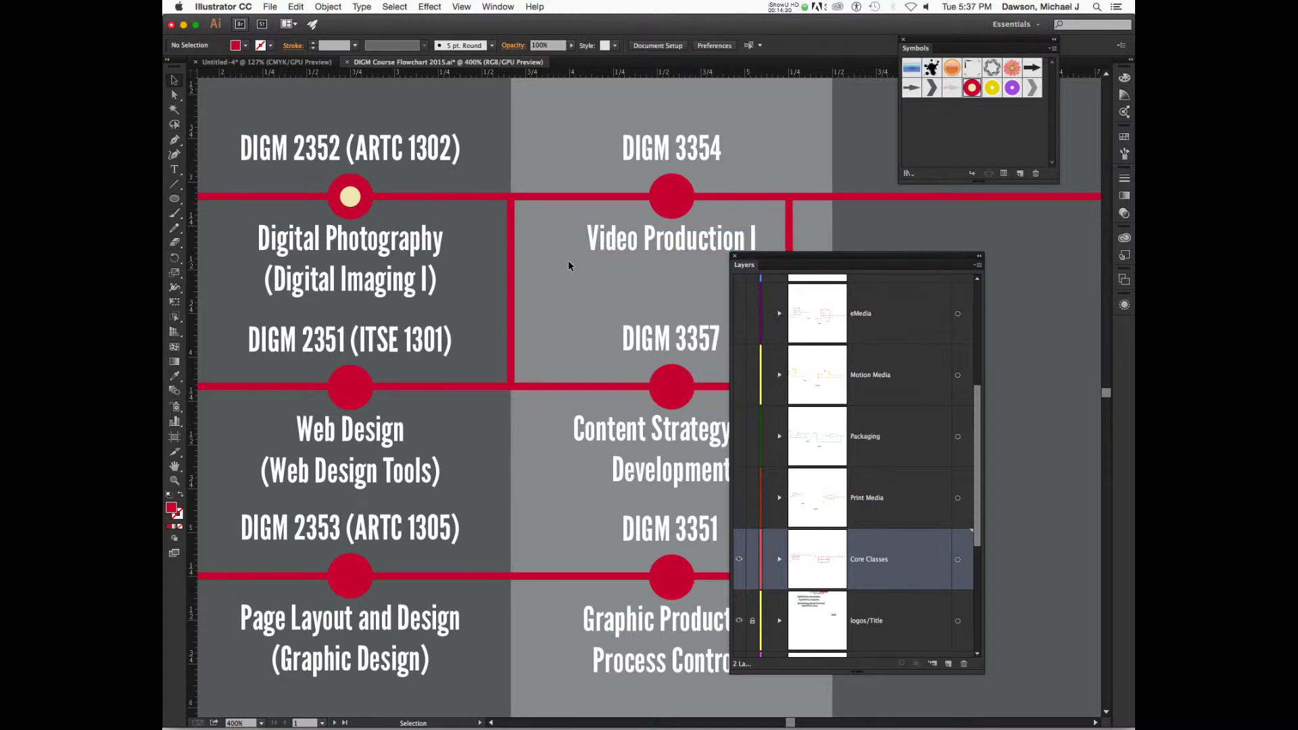
key("super+0")
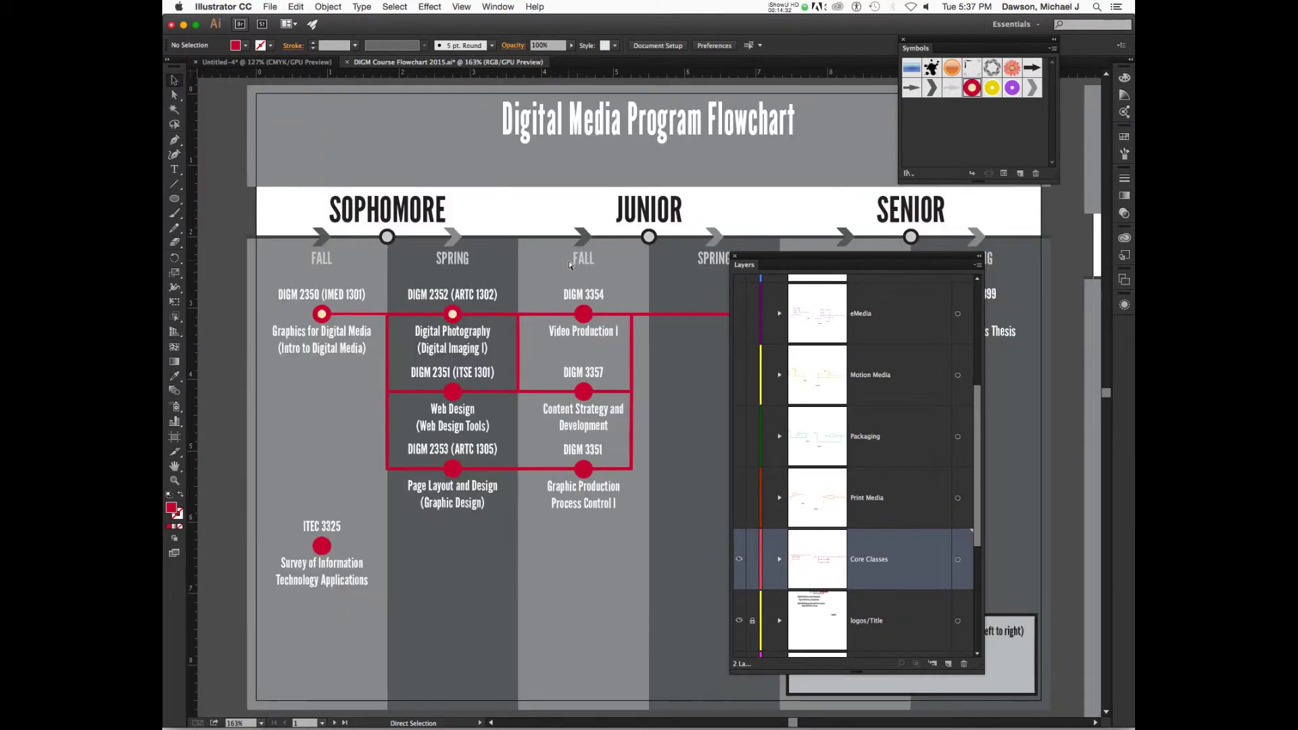
key("super+minus")
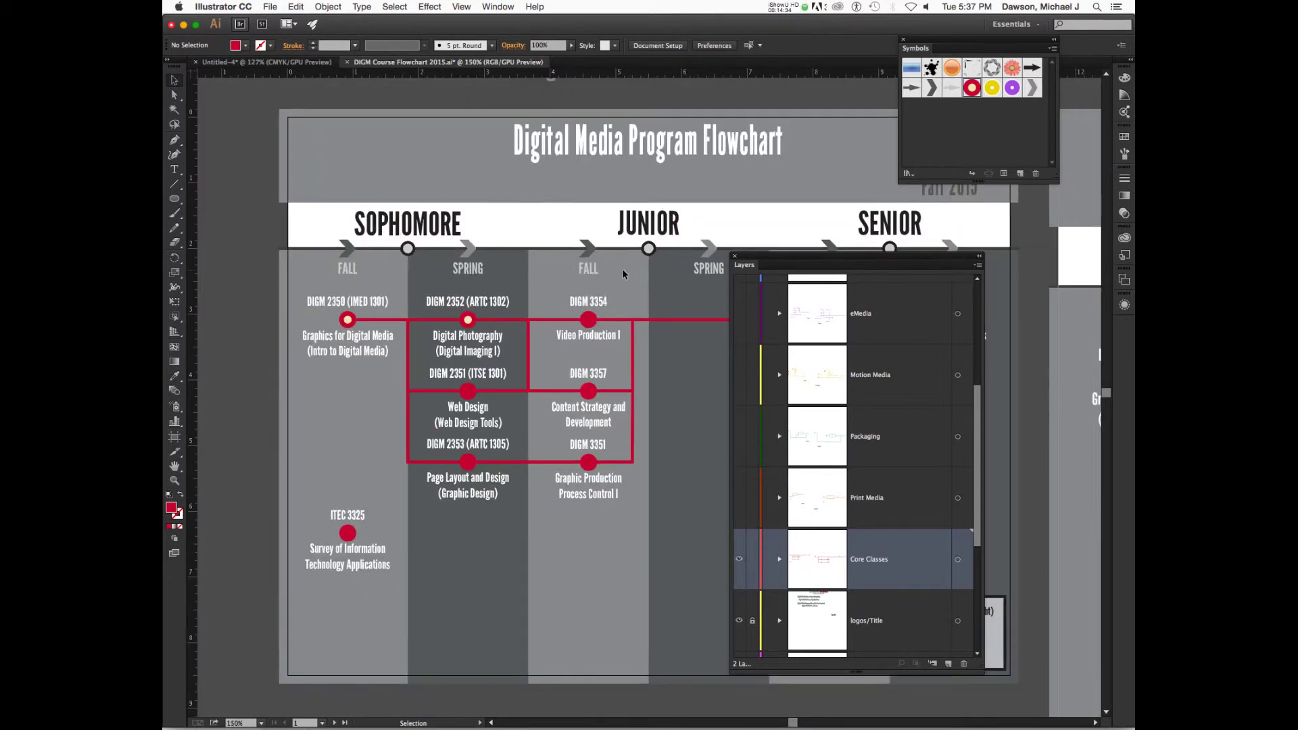
left_click(895, 509)
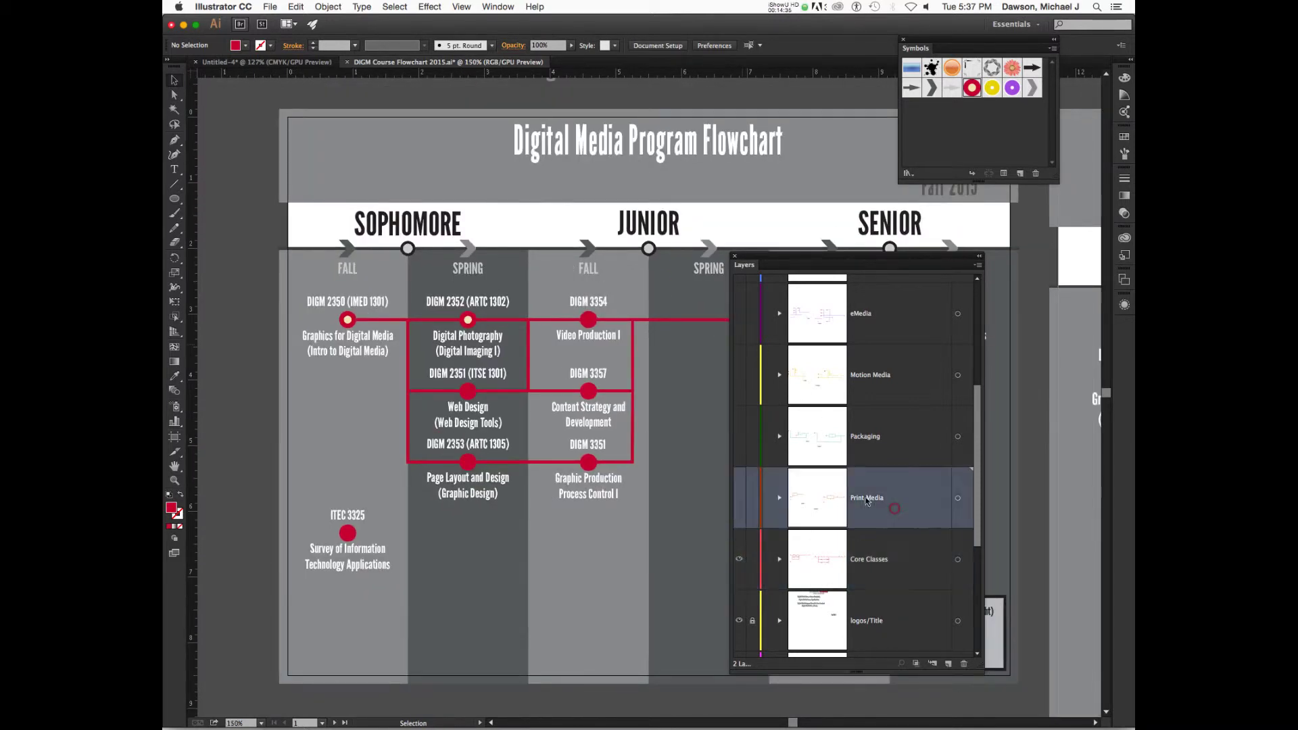
left_click(878, 378)
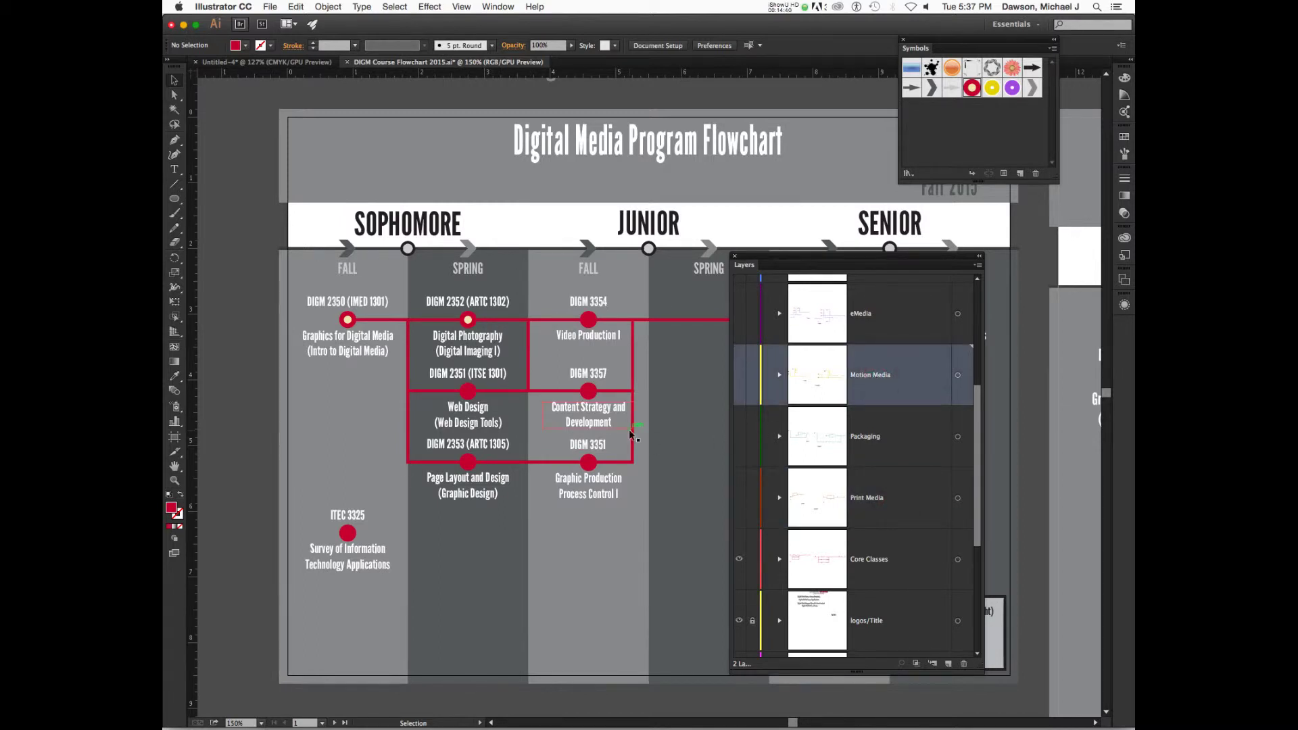
key("a")
left_click(887, 326)
left_click(891, 426)
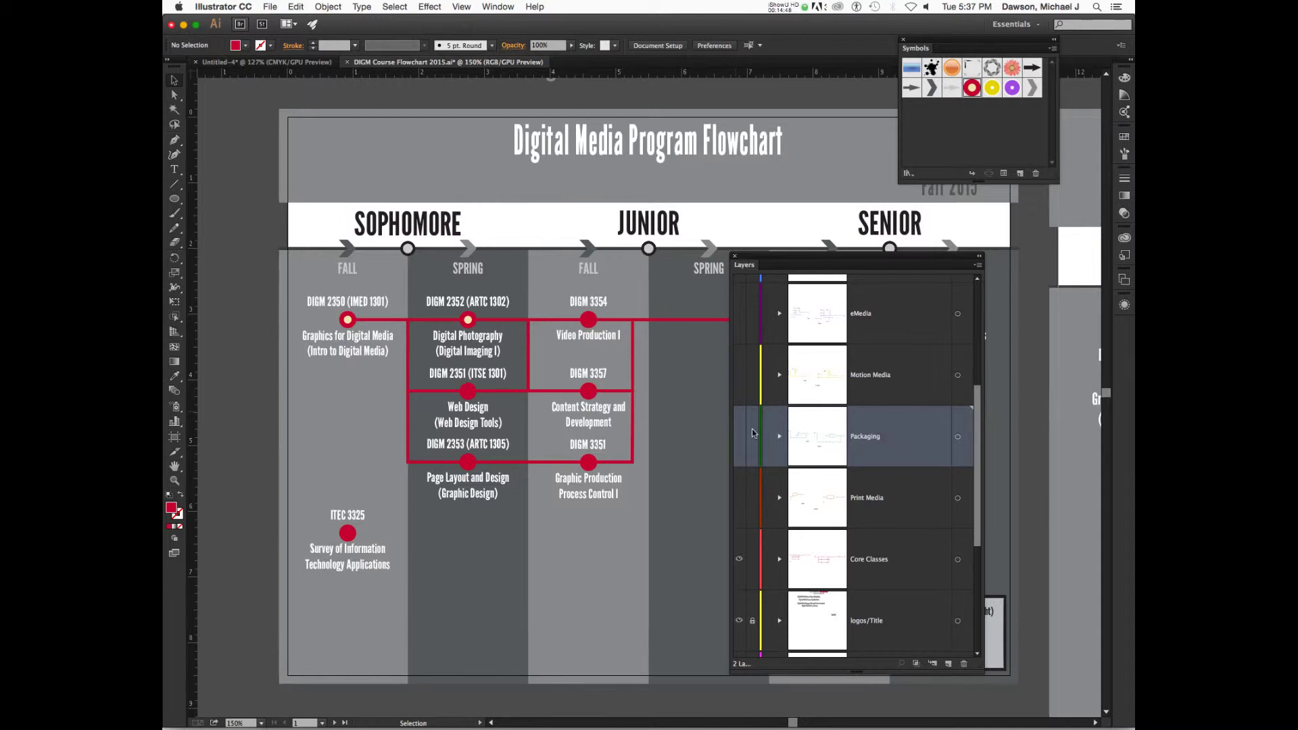
left_click(780, 437)
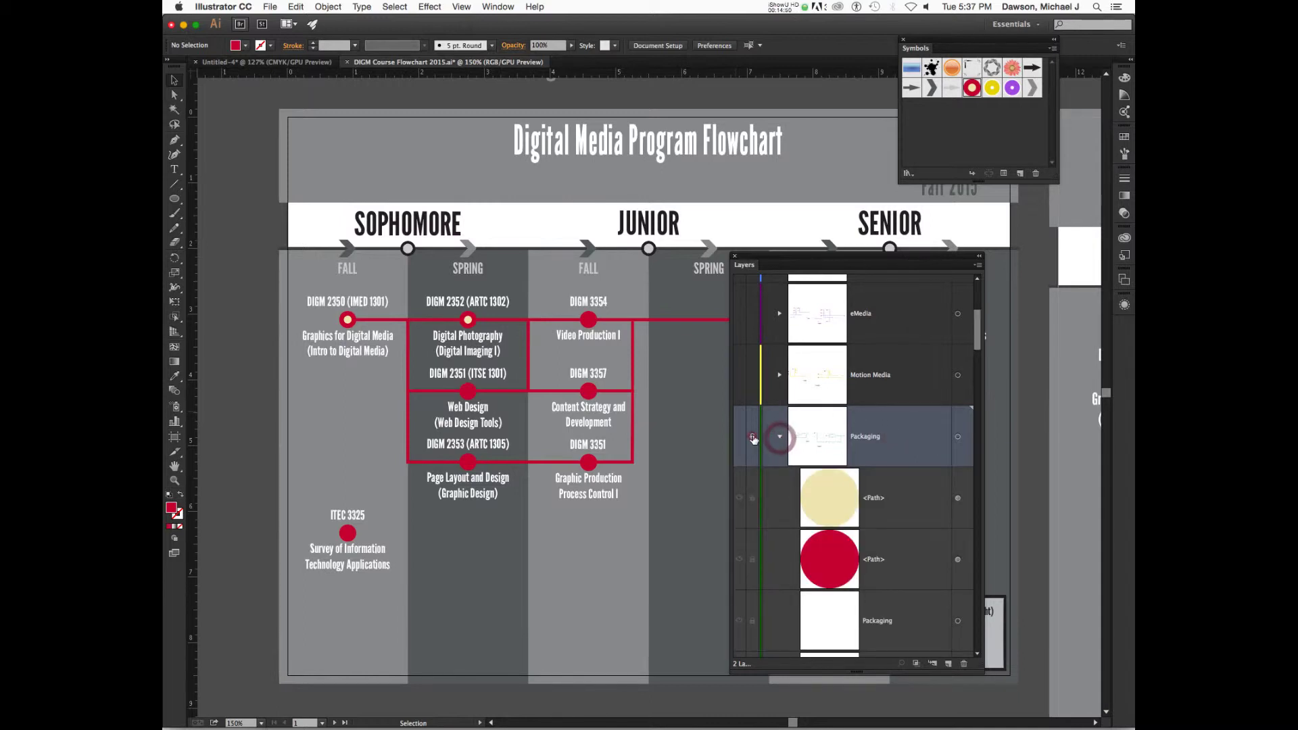
left_click(749, 437)
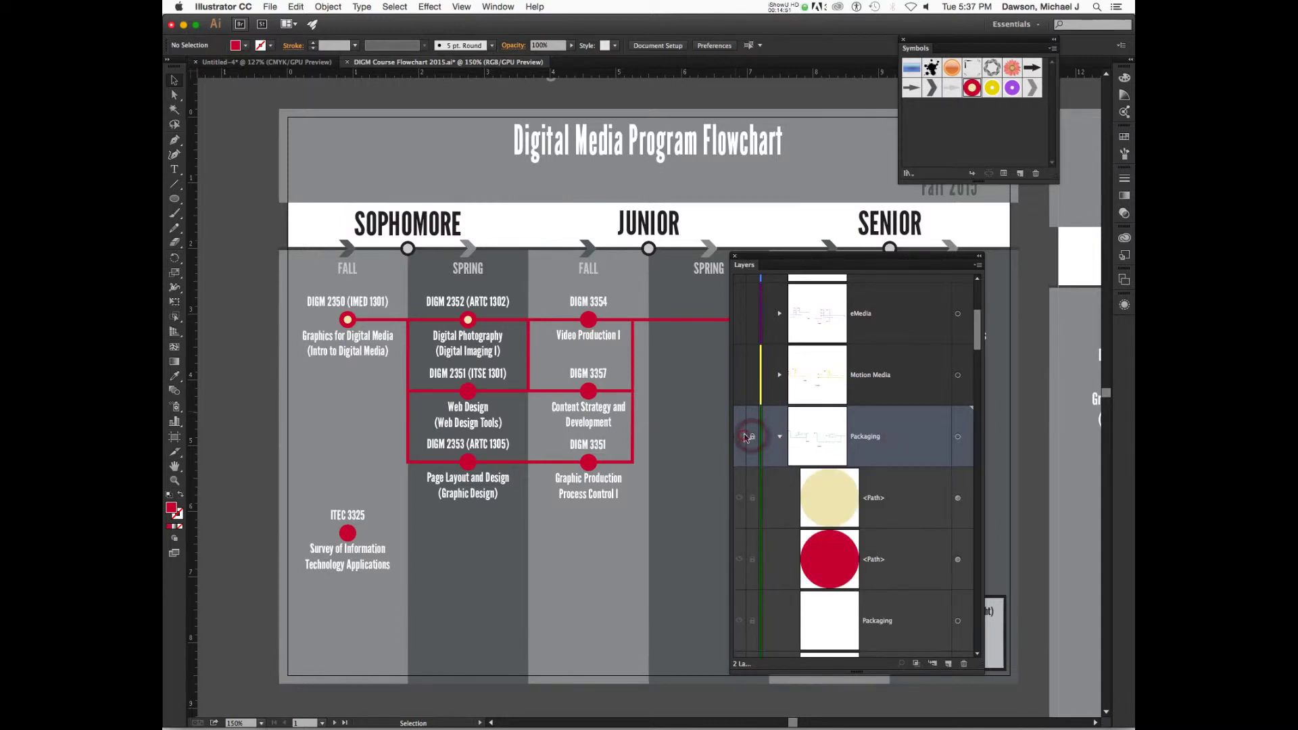
Make the eMedia layer visible and open the purple eMedia symbol for editing.
left_click(739, 314)
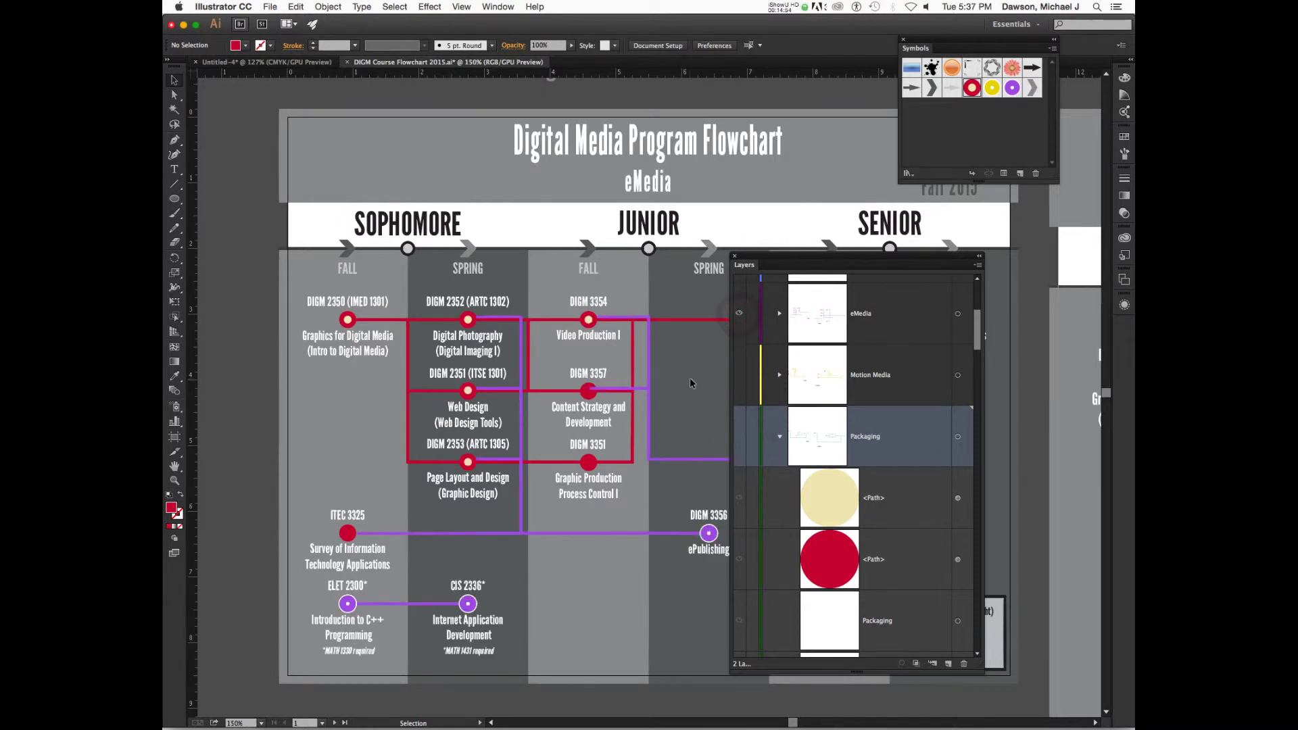
scroll(690, 383, "right", 2)
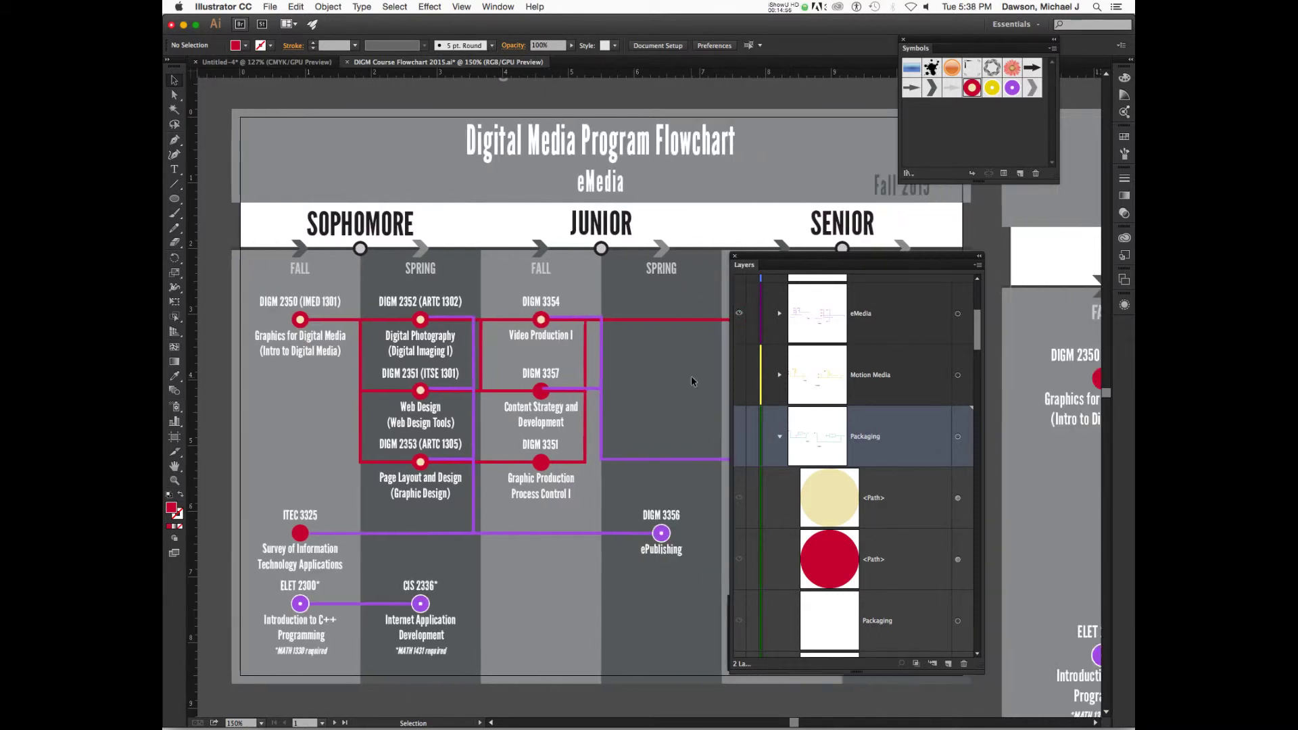
scroll(691, 381, "down", 5)
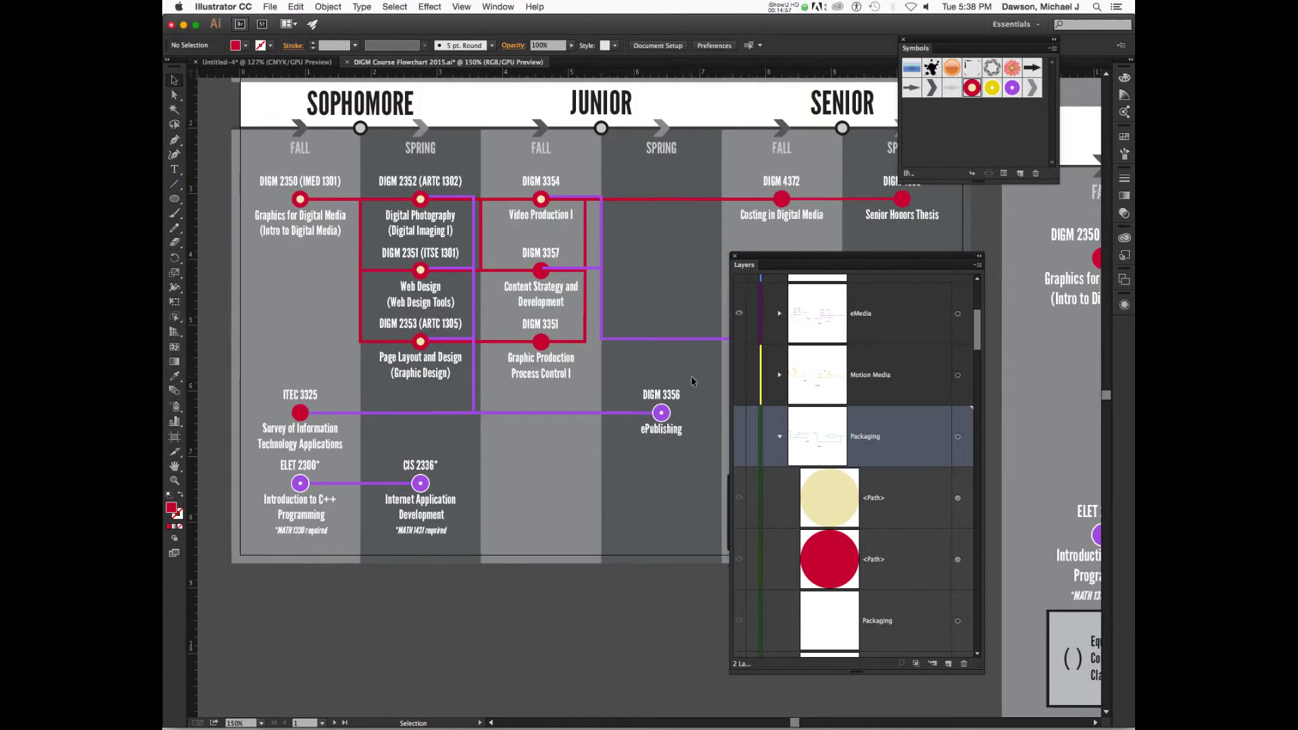
left_click(1012, 89)
double_click(1012, 89)
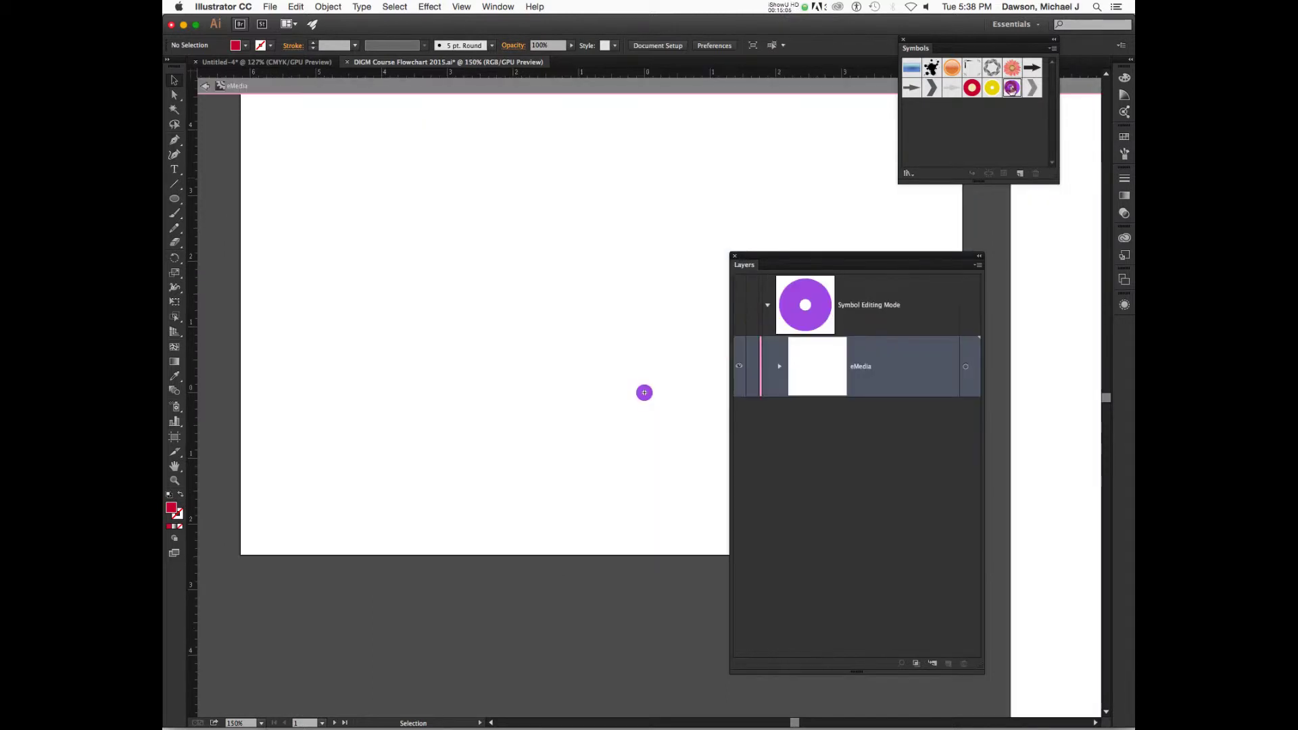
Set the symbol circle's fill to hex 5F4687 and leave symbol editing mode.
left_click(645, 393)
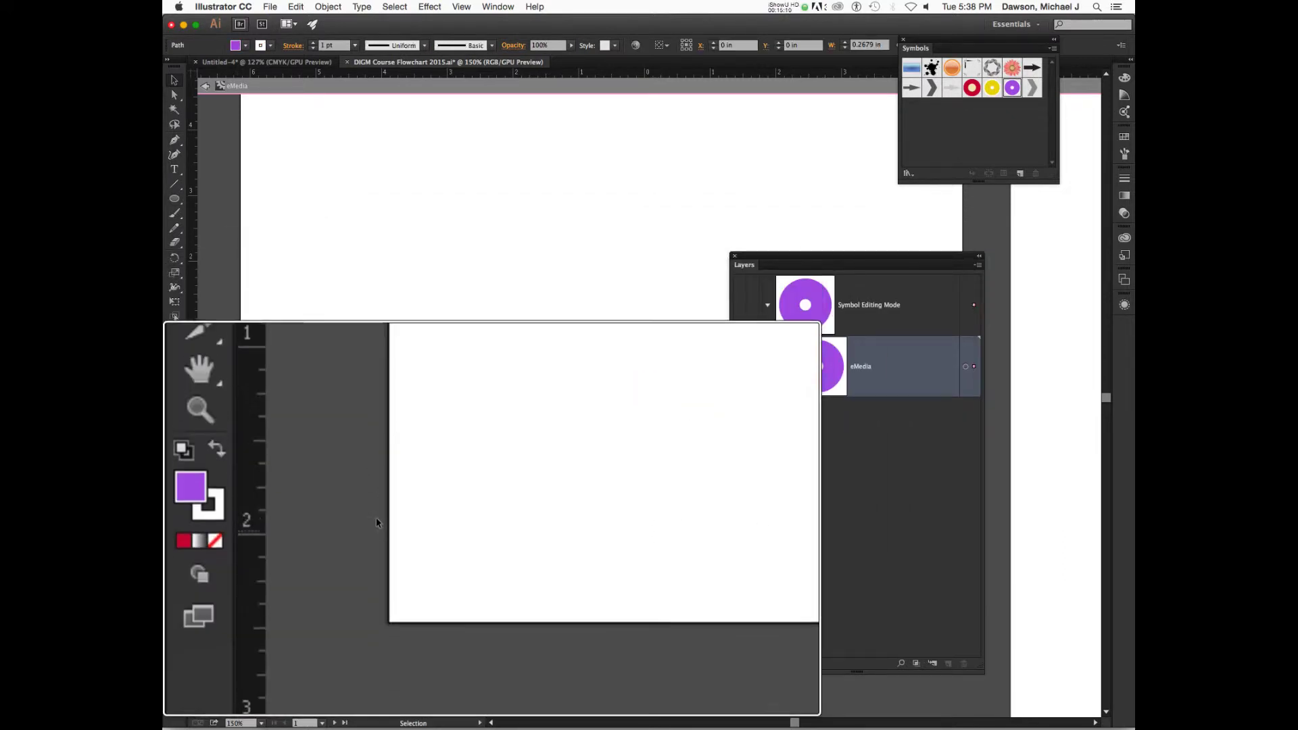
double_click(172, 508)
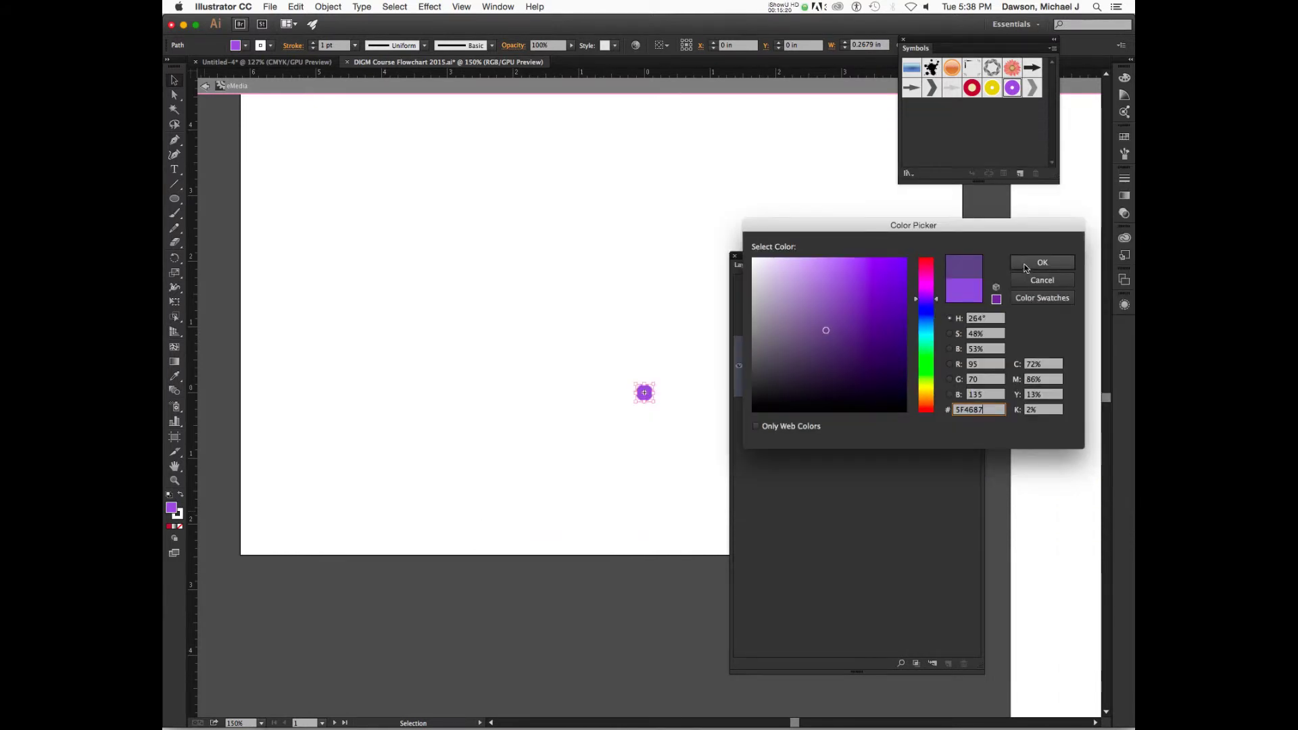
left_click(1025, 268)
left_click(616, 270)
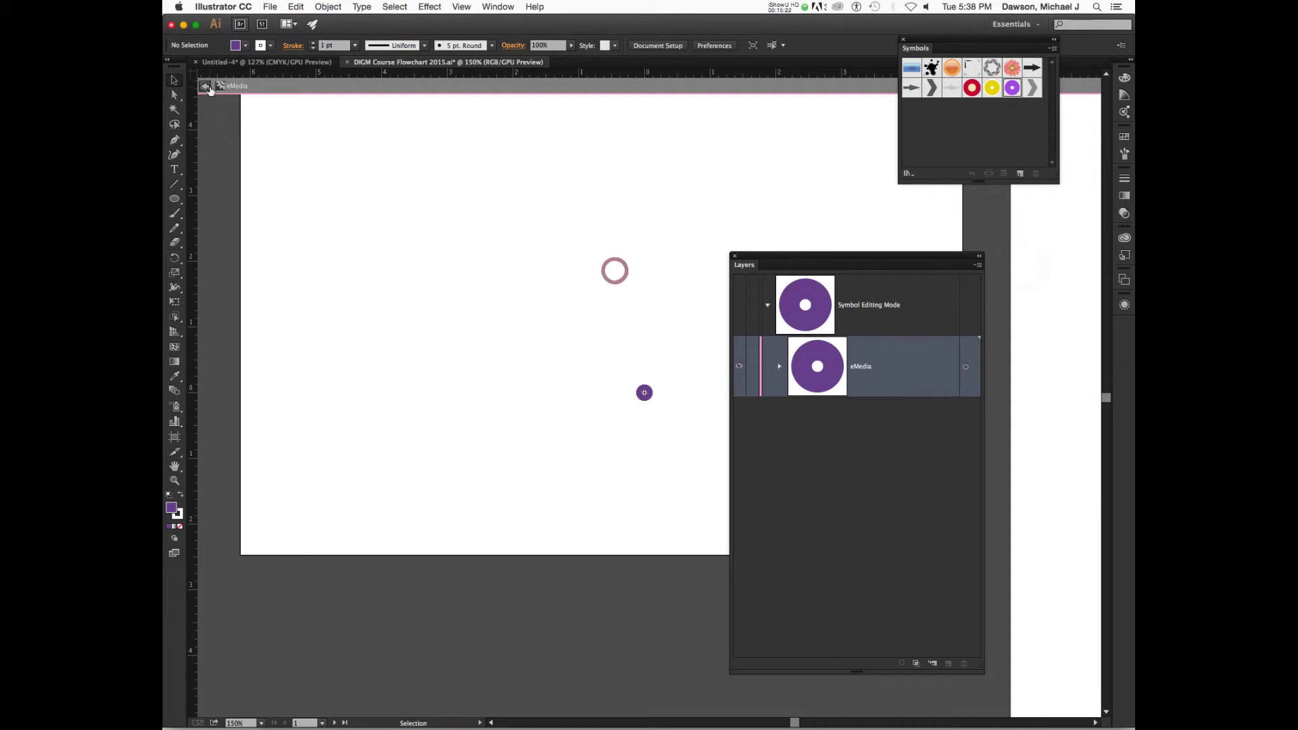
double_click(277, 165)
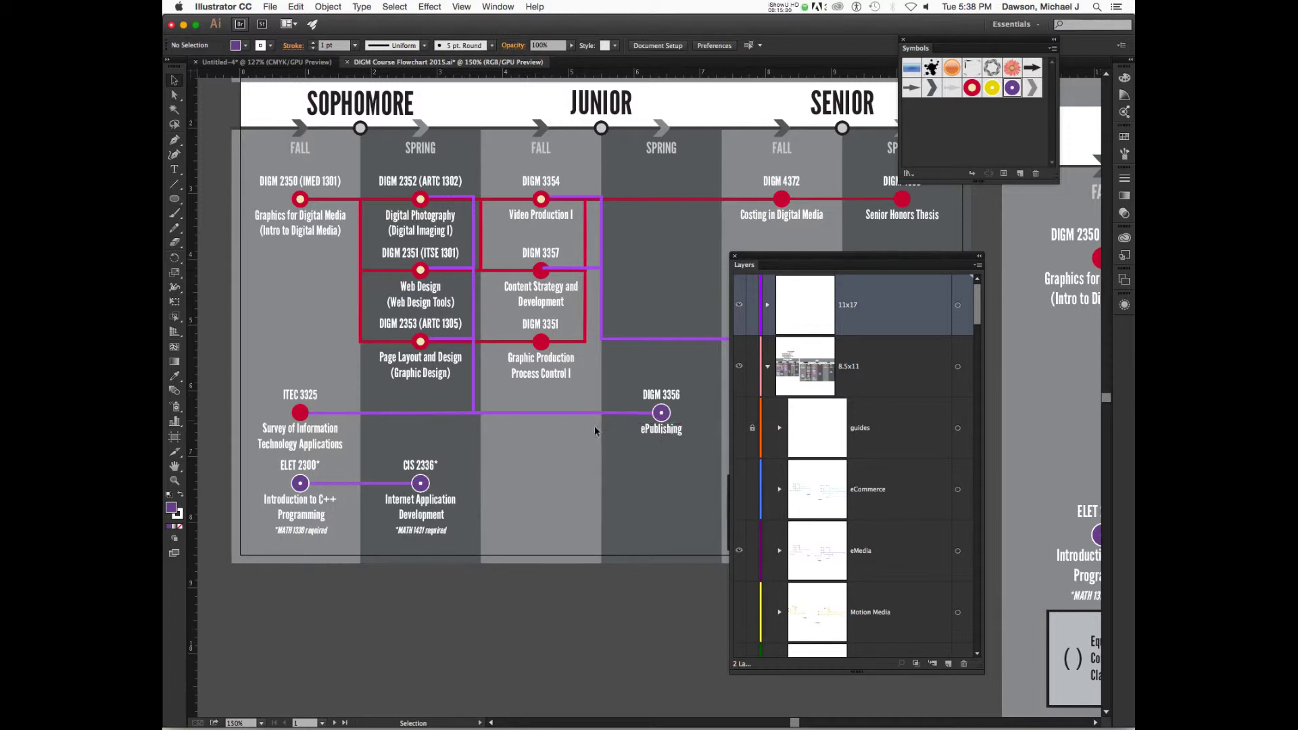
Leave the symbol and fit the whole flowchart artboard in the window.
scroll(585, 418, "right", 10)
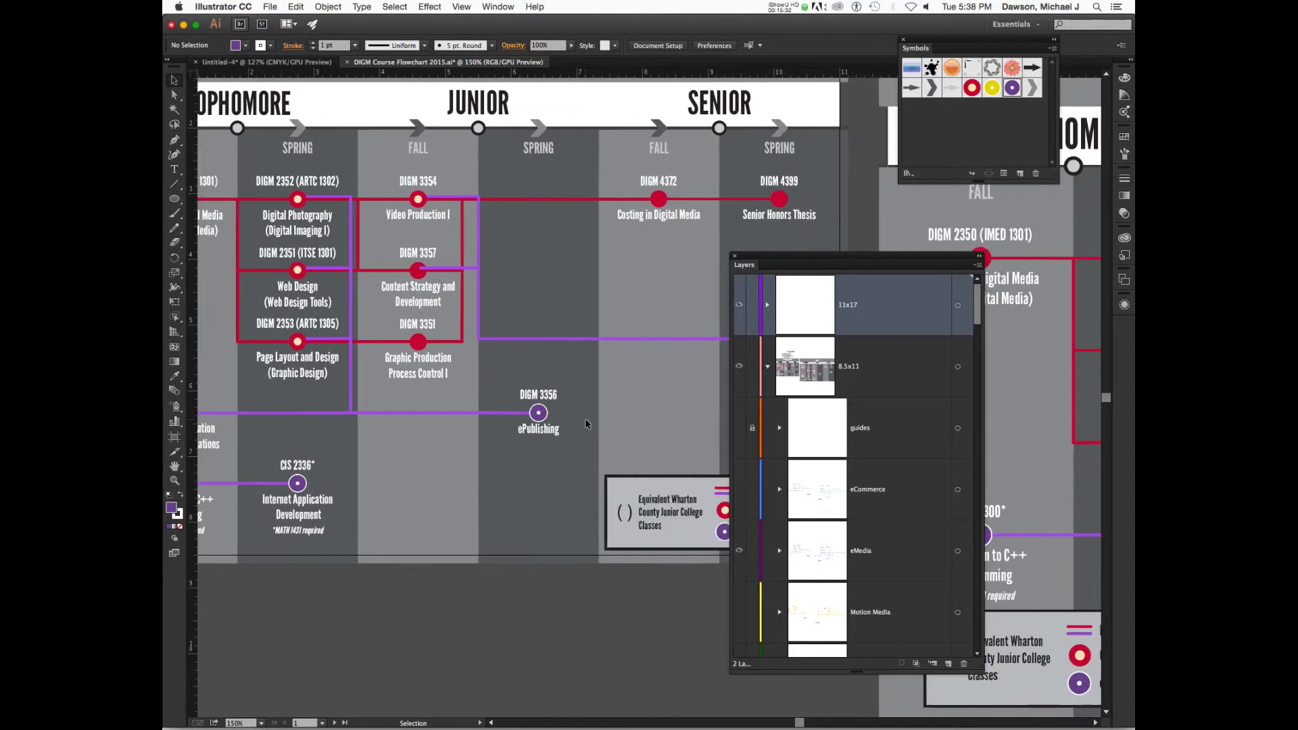
scroll(586, 417, "down", 3)
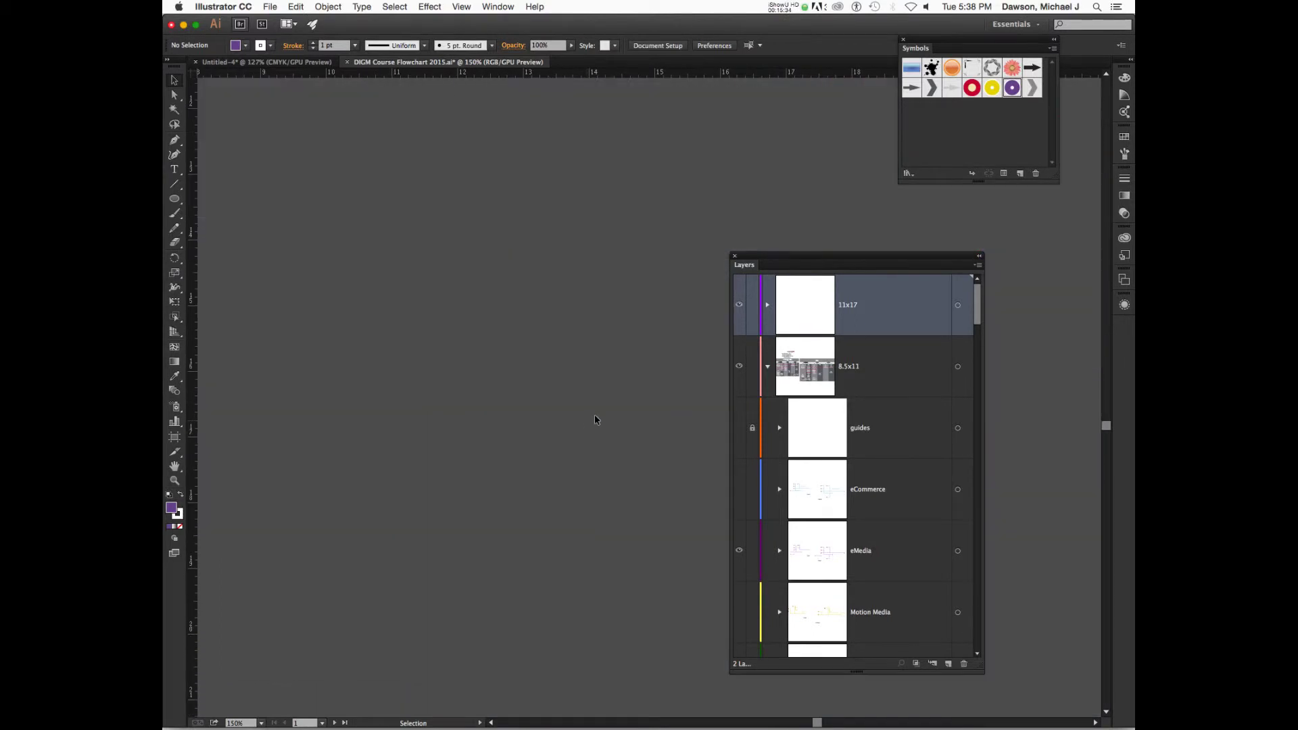
key("super+0")
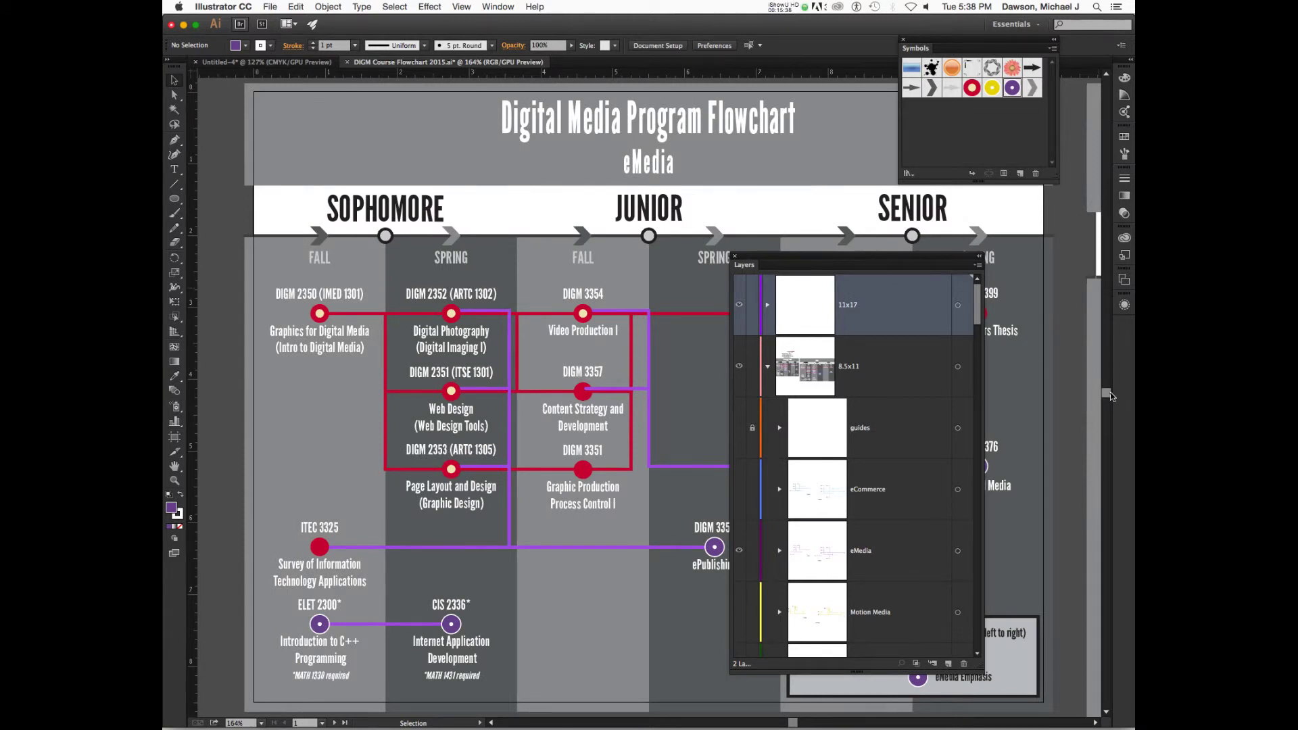
scroll(1109, 396, "down", 10)
scroll(679, 366, "up", 9)
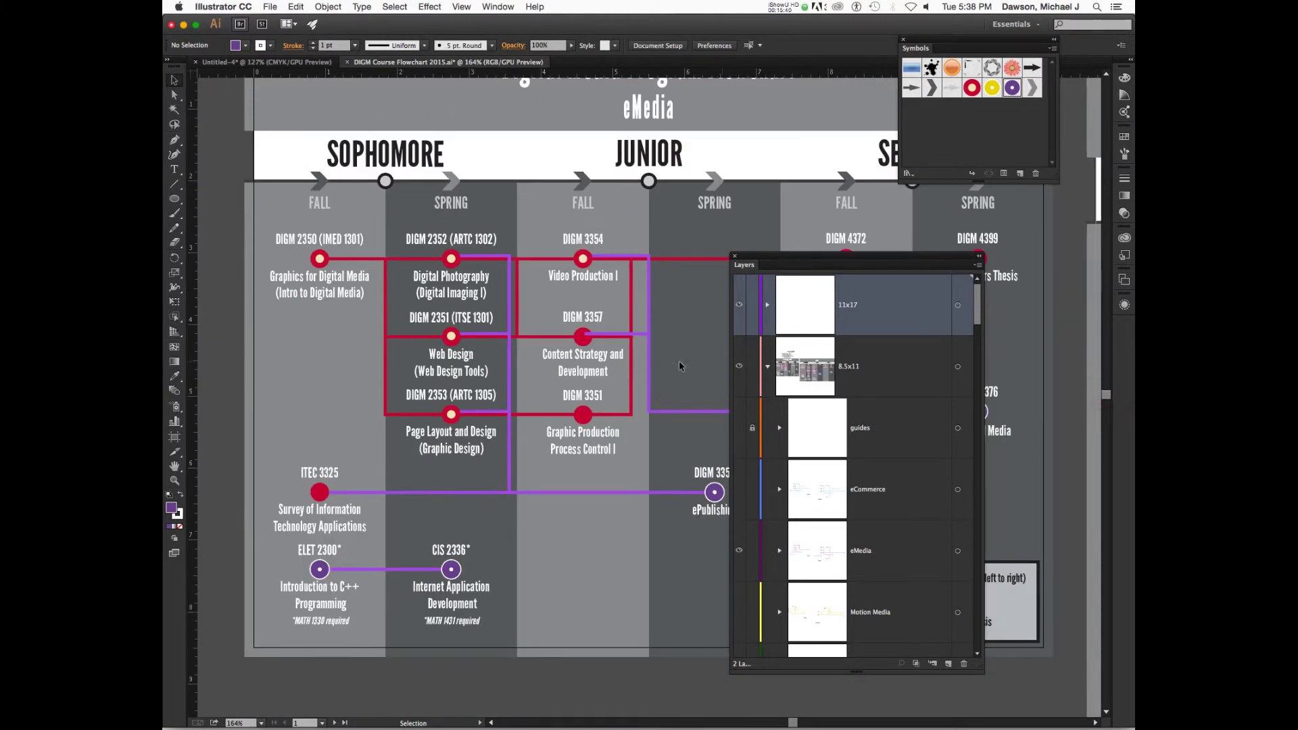
scroll(679, 364, "right", 10)
scroll(679, 364, "down", 8)
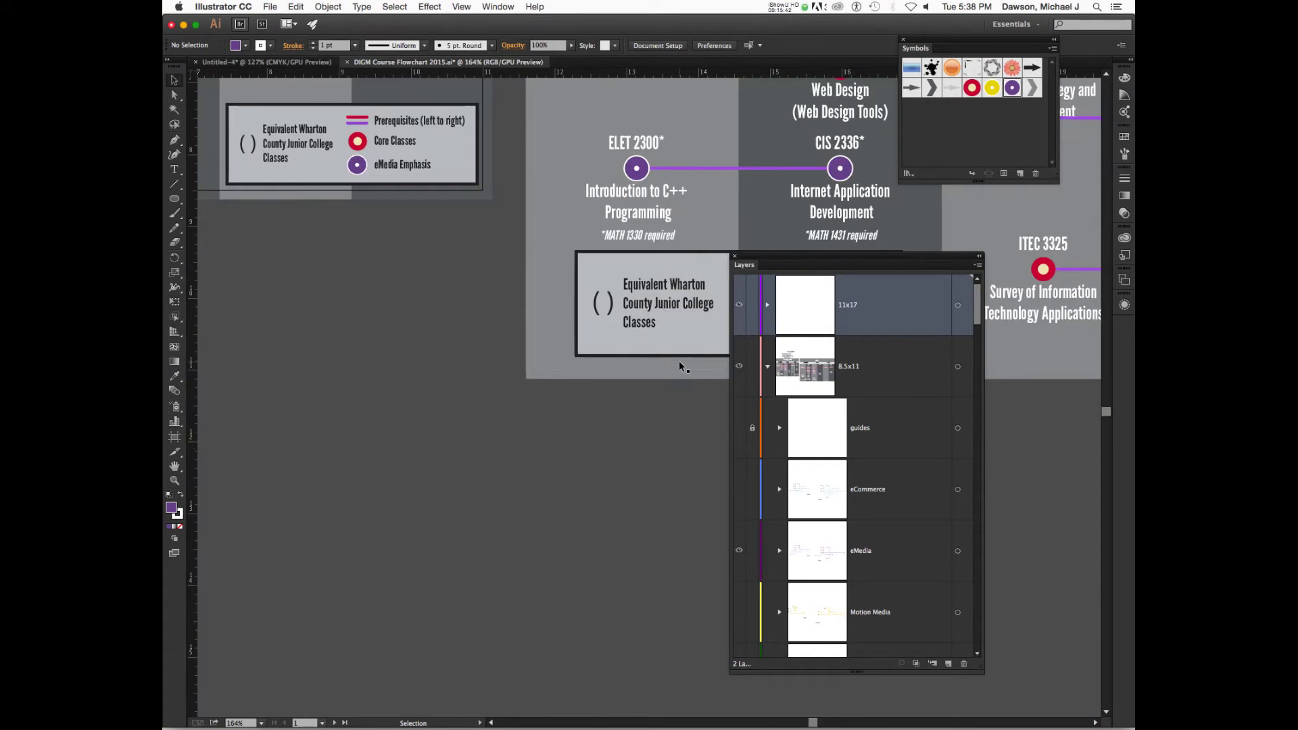
scroll(679, 364, "right", 2)
Check the legend, CIS 2336 and ELET 2300 eMedia circles, then deselect.
left_click(683, 329)
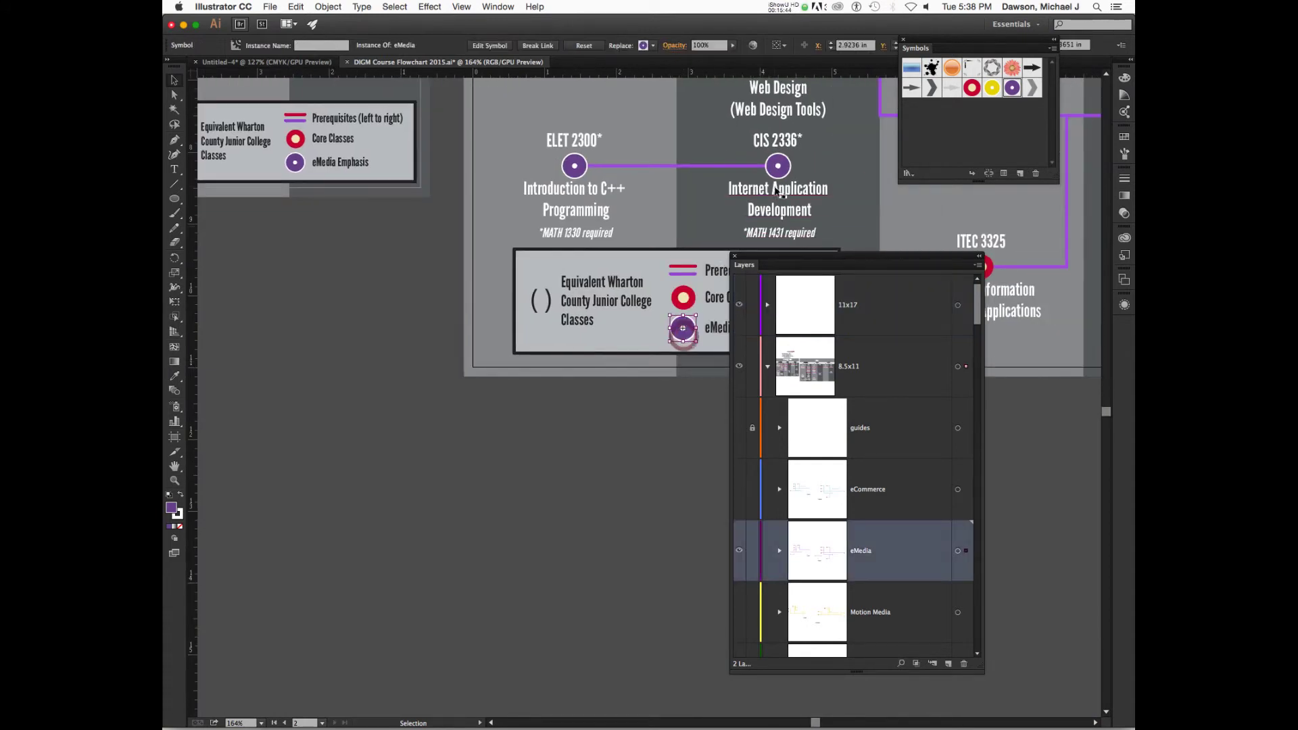
left_click(778, 166)
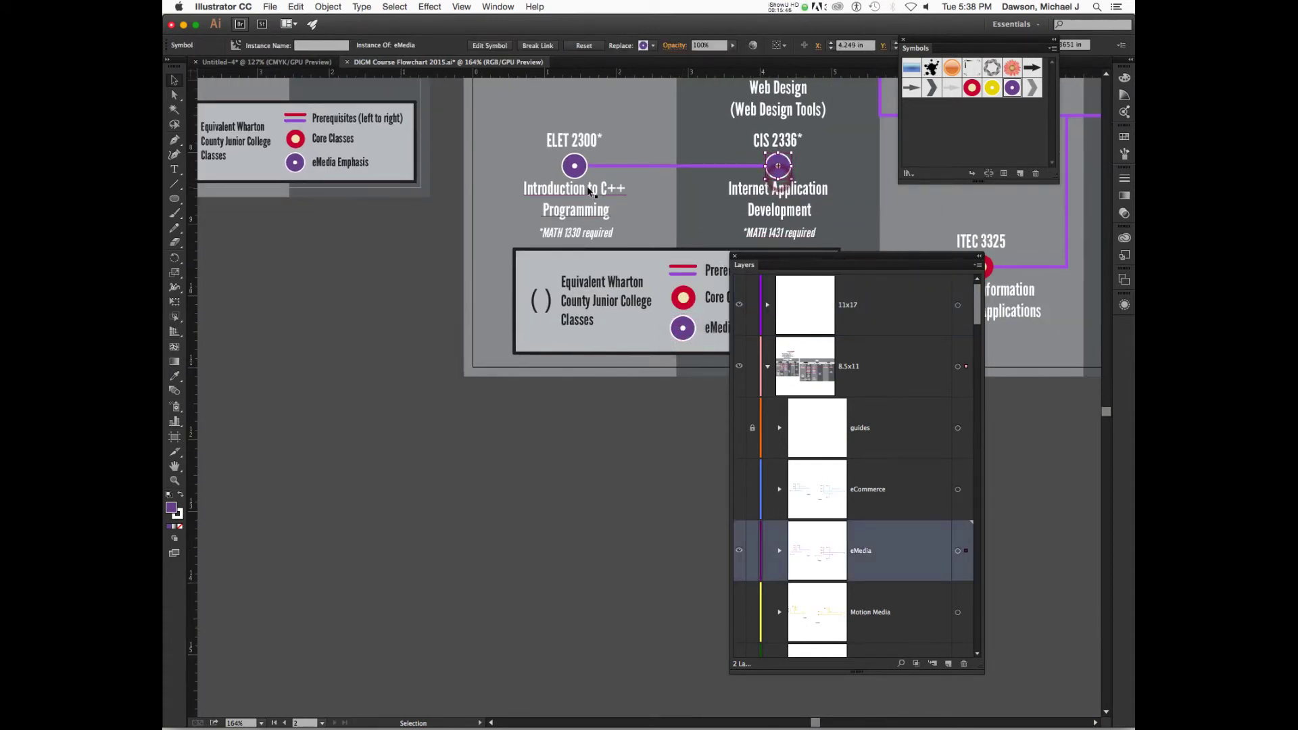
left_click(580, 167)
left_click(429, 261)
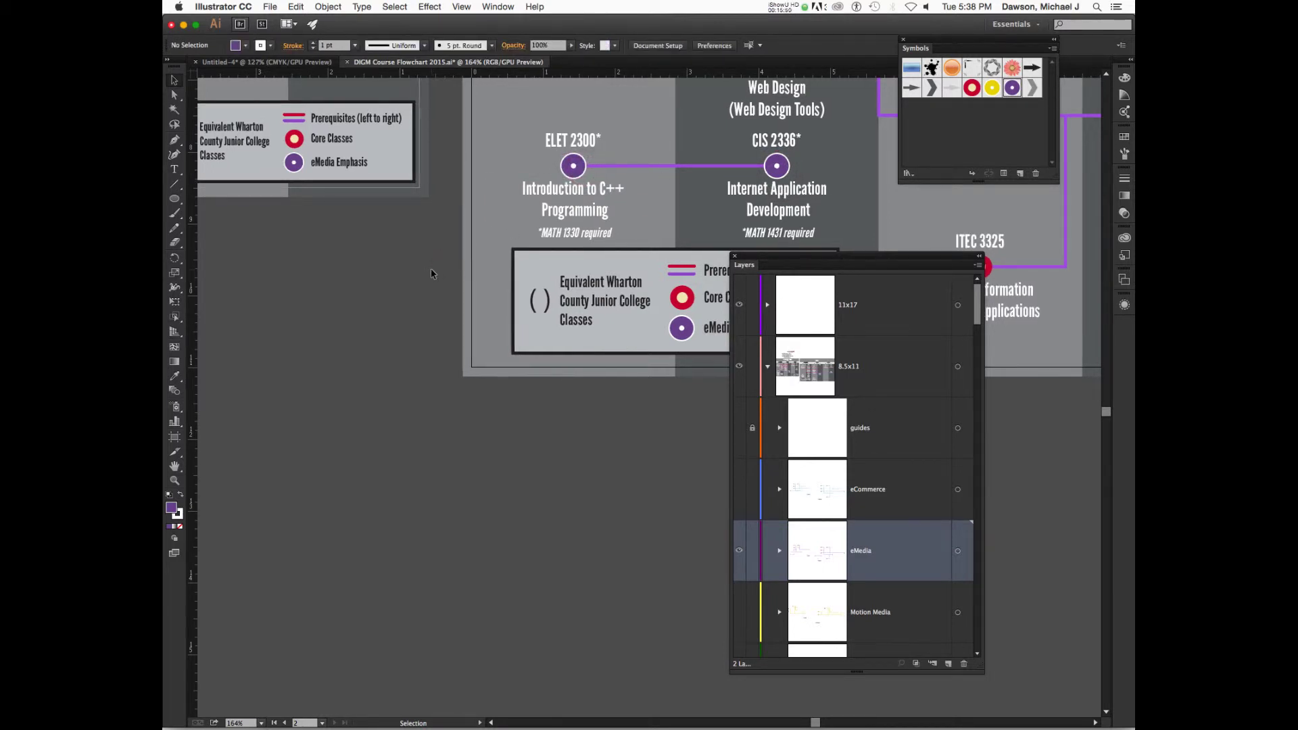
scroll(431, 269, "left", 2)
left_click(430, 271)
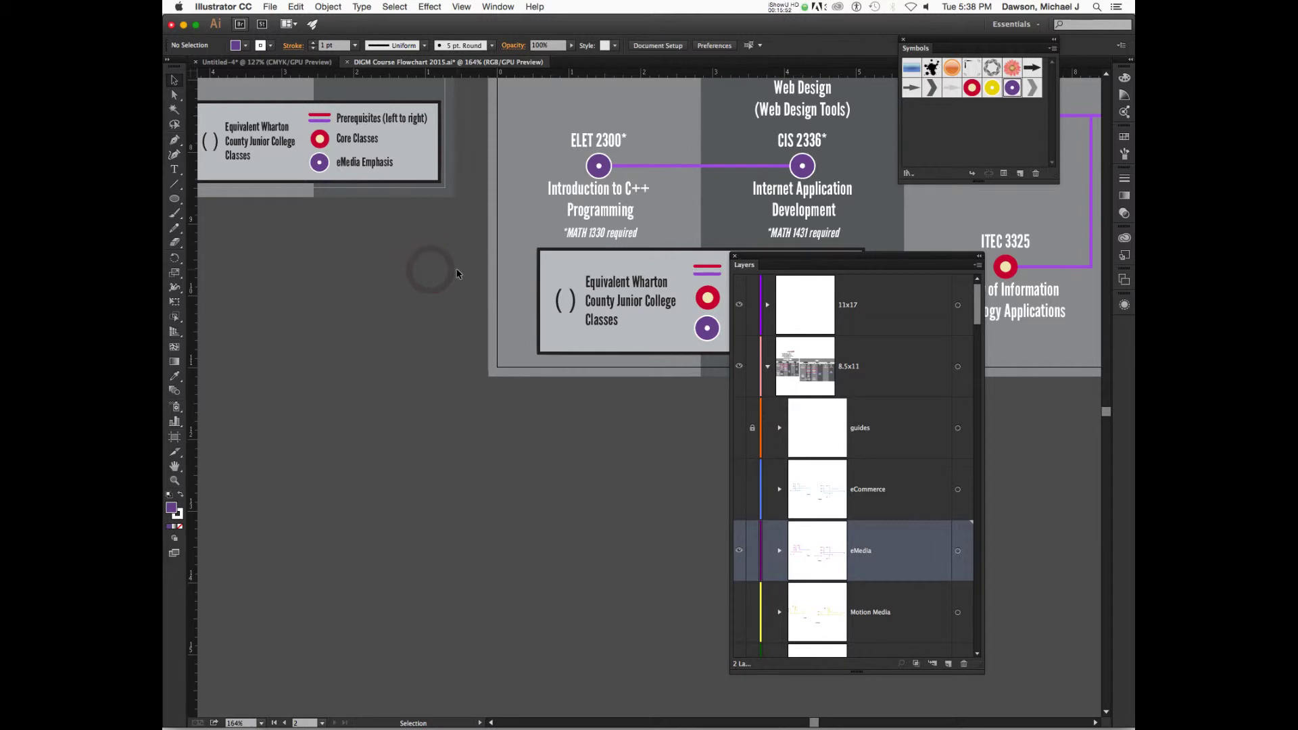
Select every purple connector line with Select > Same > Fill & Stroke.
key("super+minus")
key("super+minus")
key("super+minus")
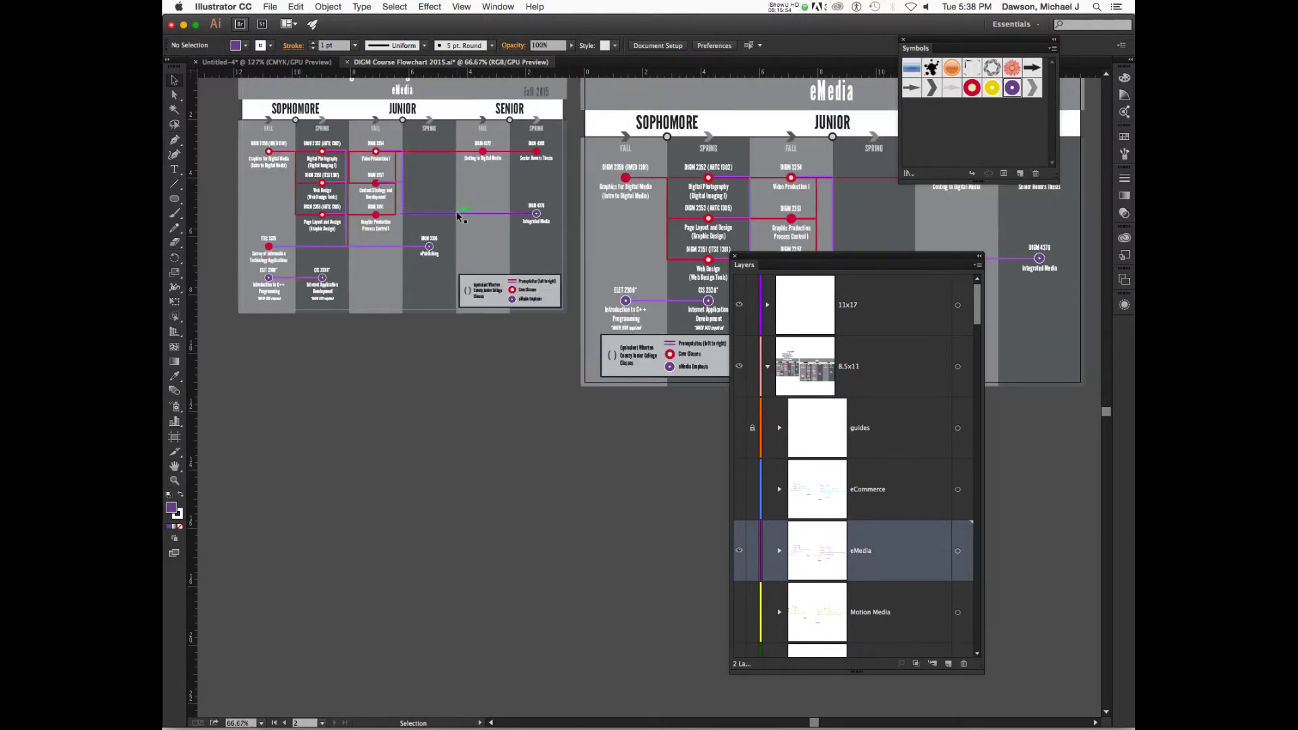
left_click(459, 214)
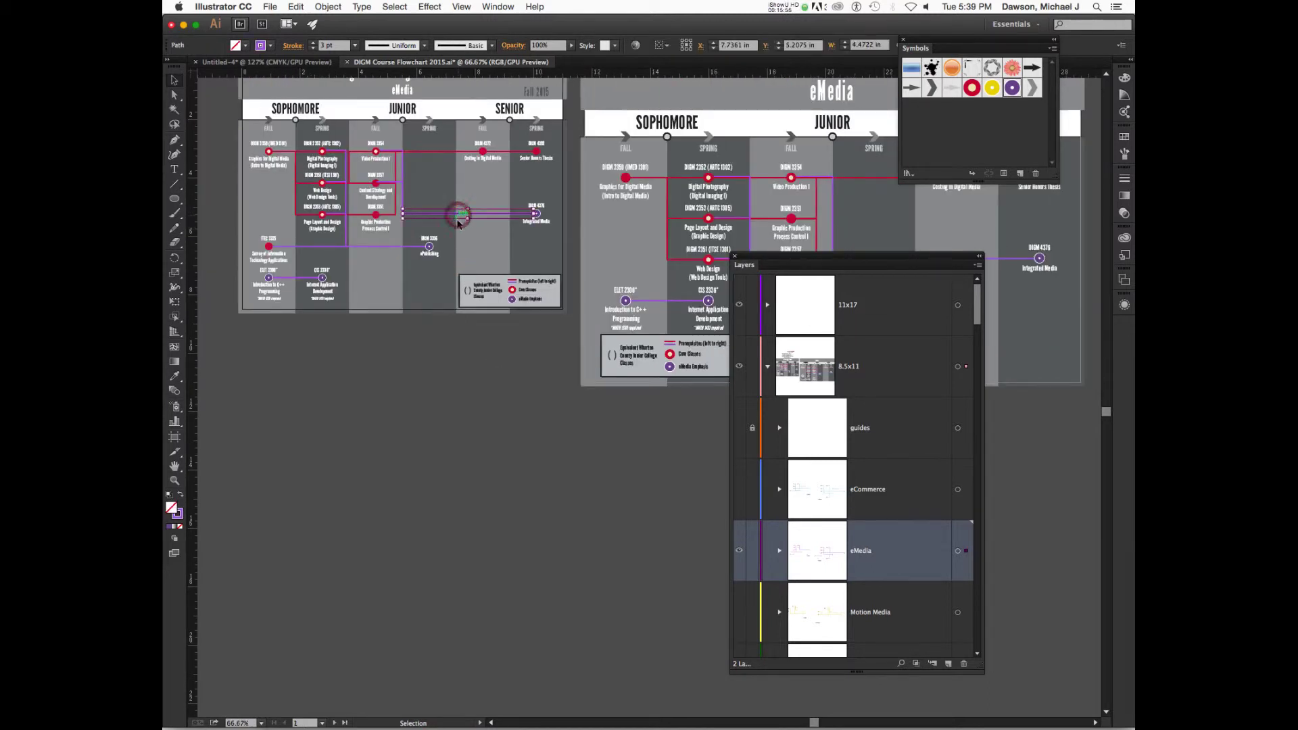
left_click(430, 7)
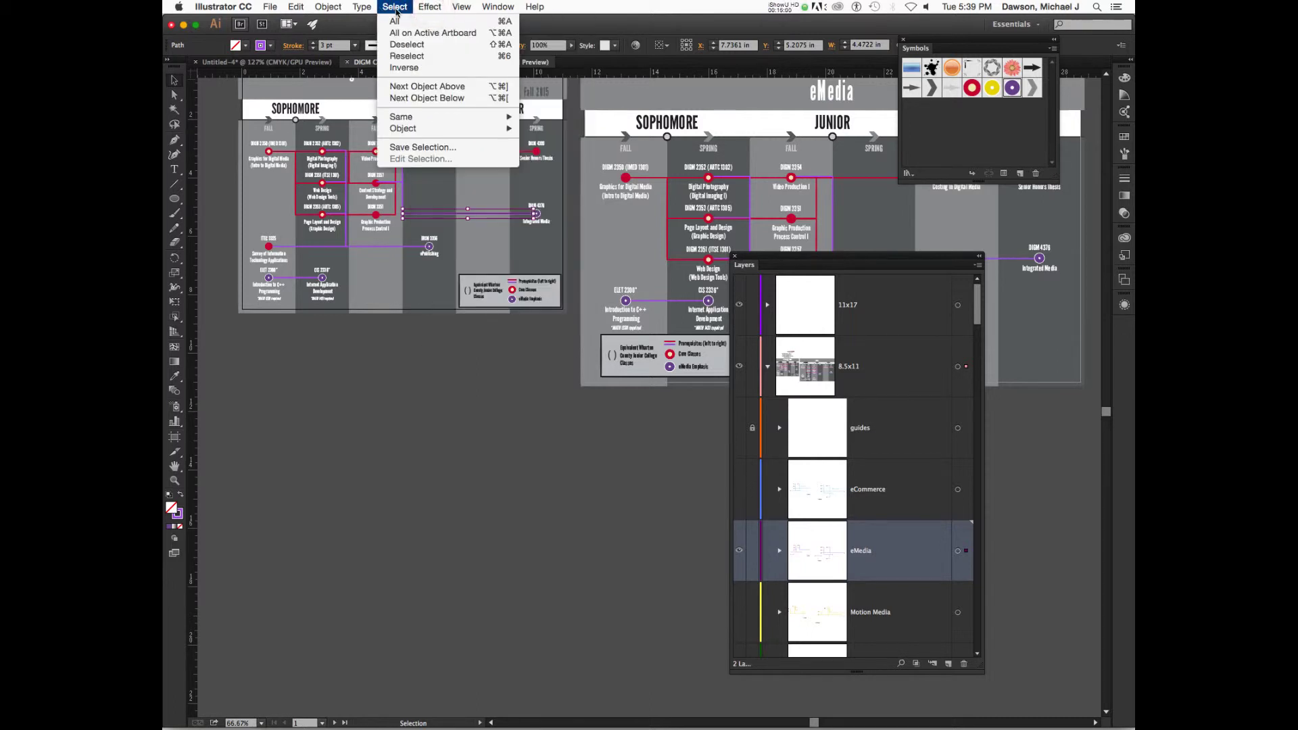
mouse_move(430, 122)
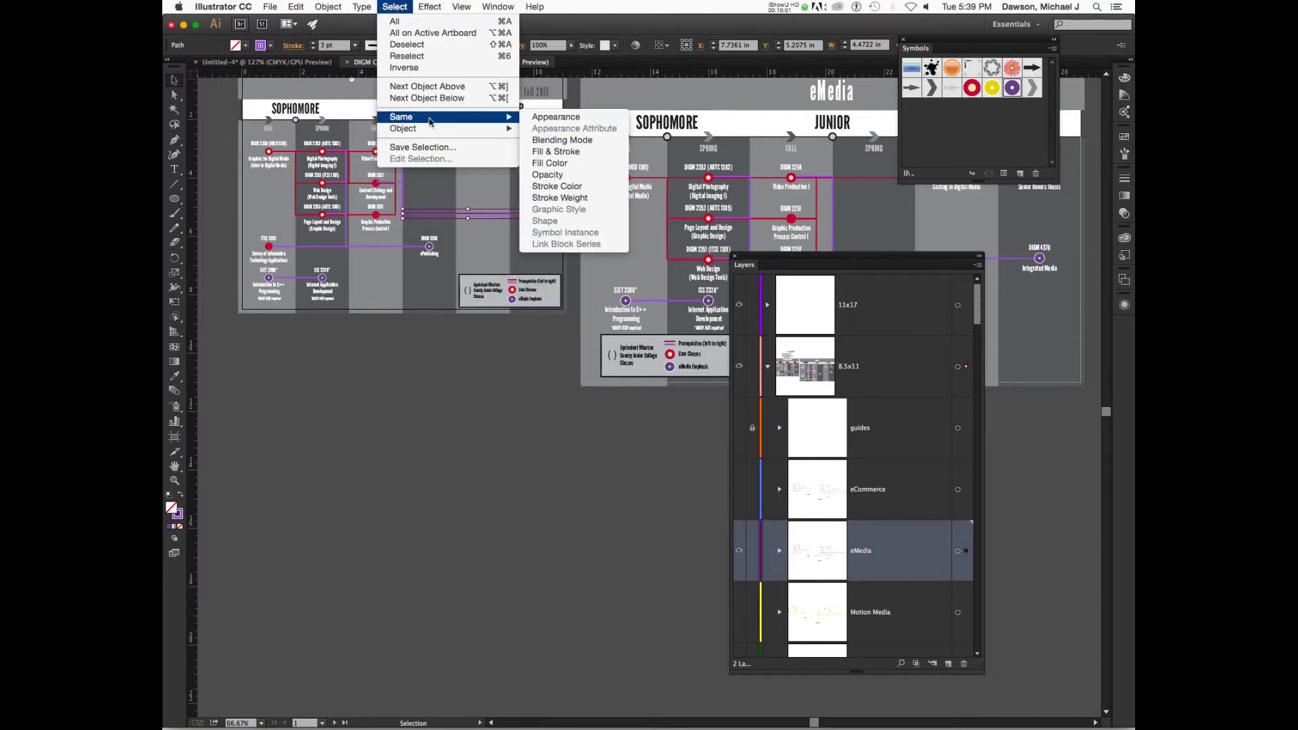
left_click(557, 152)
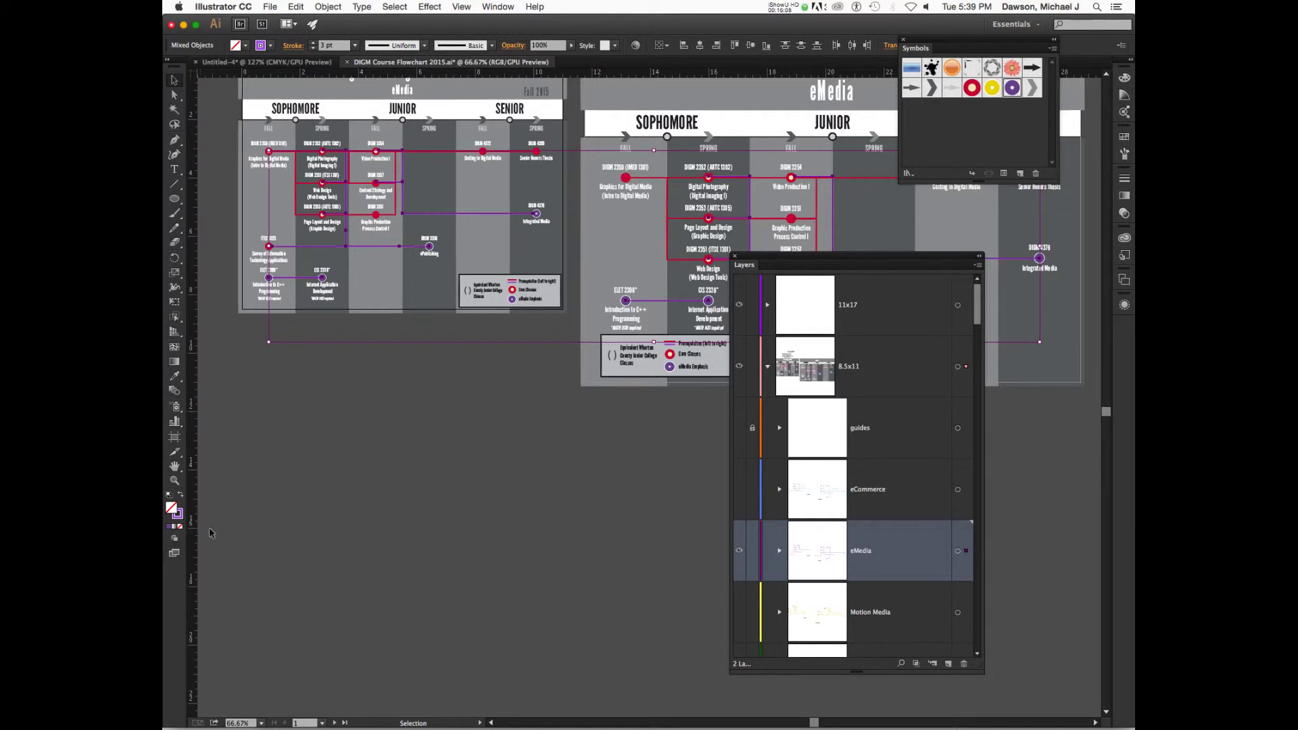
Bring up the Color and Swatches panels, deselect, and select the Spring-column eMedia circle.
left_click(180, 517)
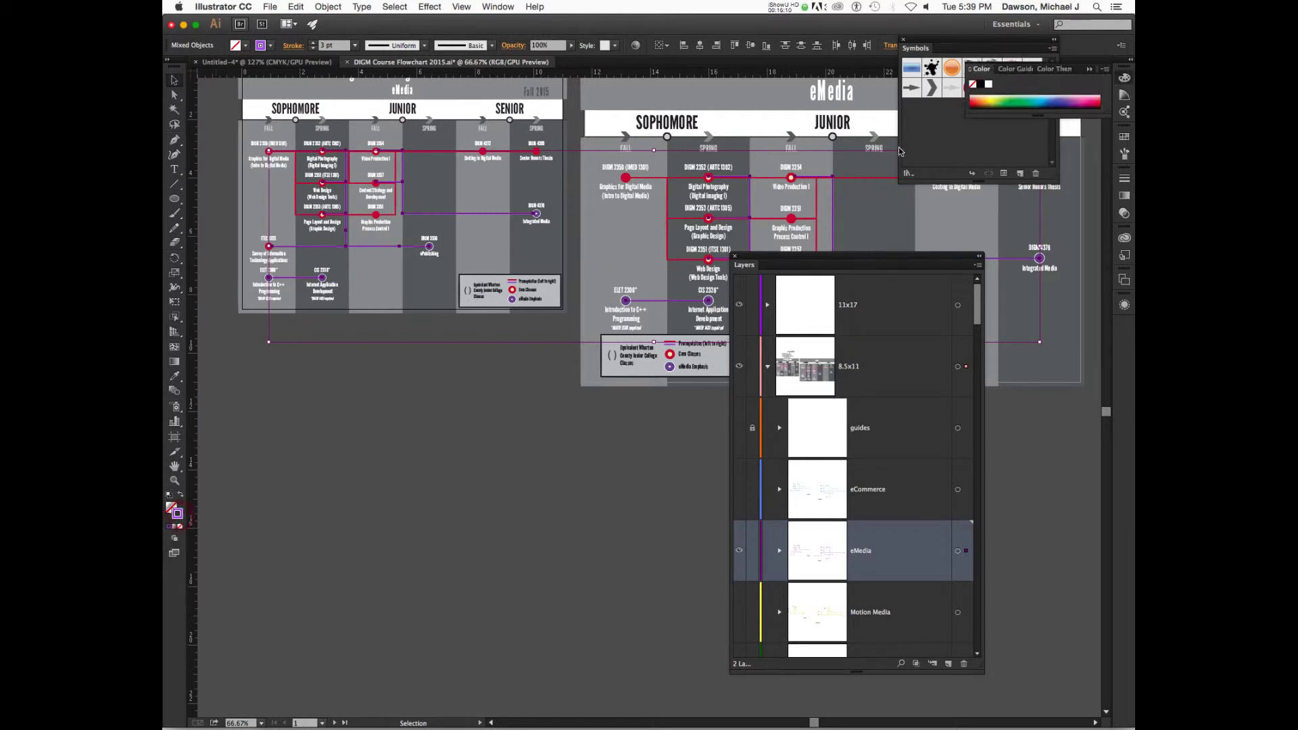
left_click(1125, 141)
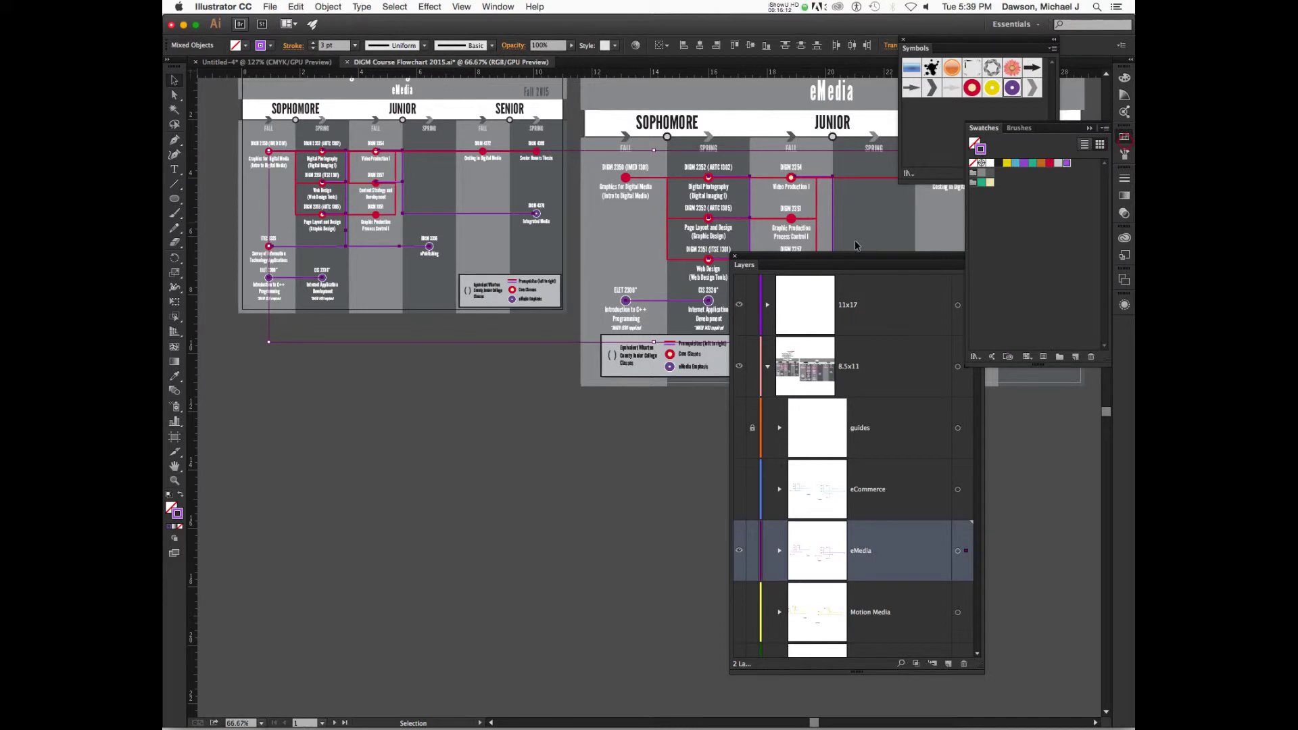
left_click(601, 486)
left_click(543, 459)
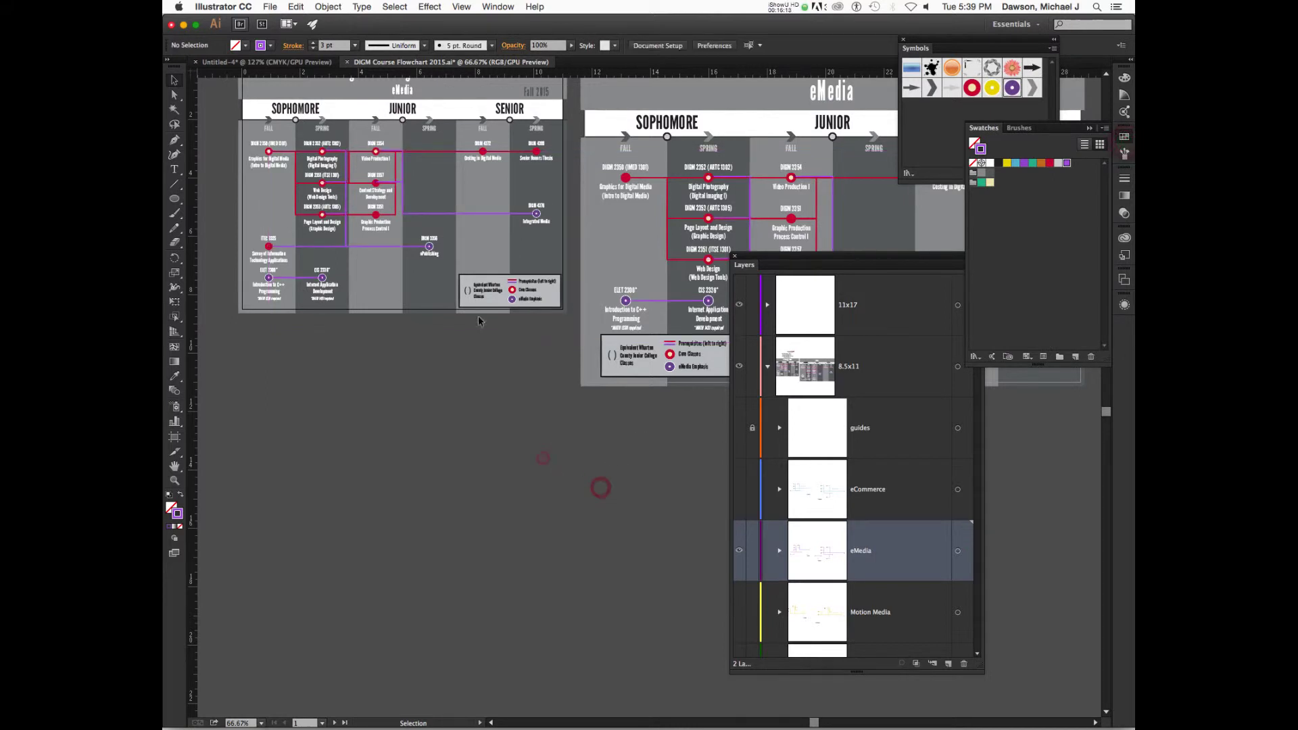
left_click(430, 247)
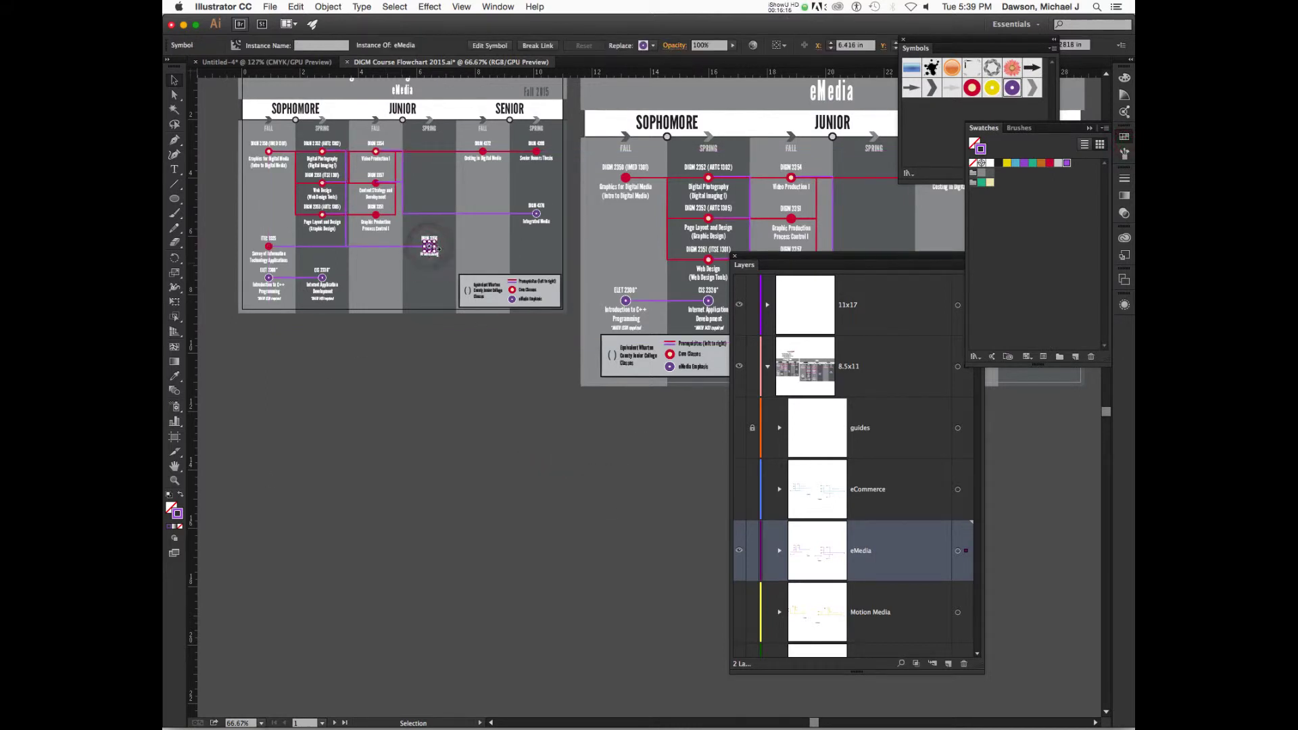
Open the eMedia symbol for editing, select its circle and make its fill active.
double_click(1013, 86)
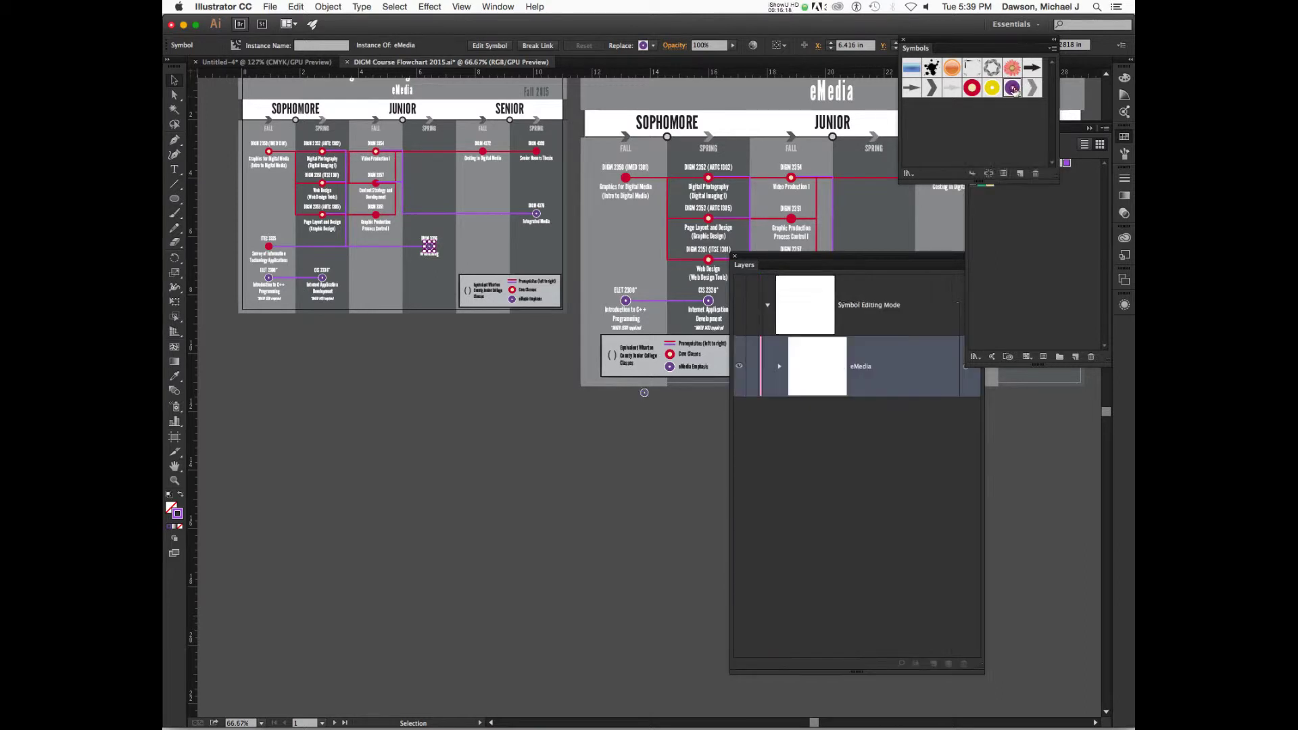
left_click(1032, 198)
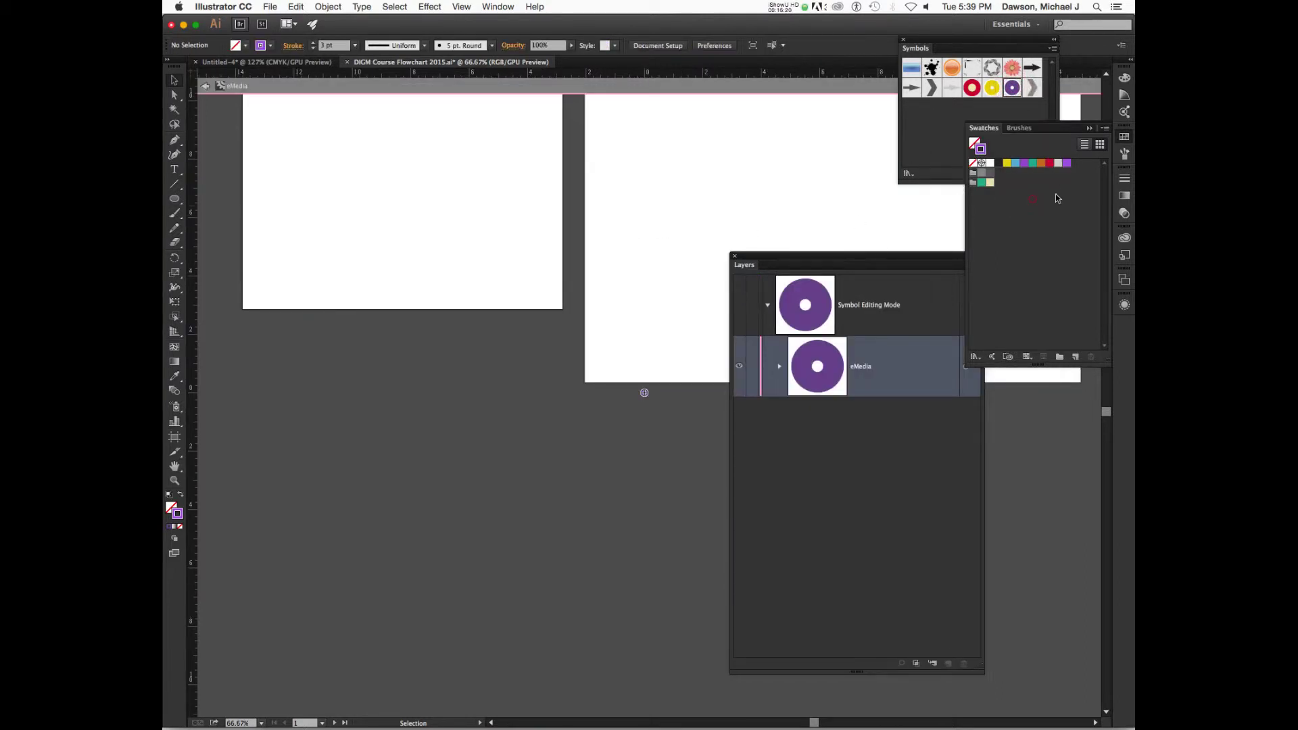
scroll(551, 241, "left", 3)
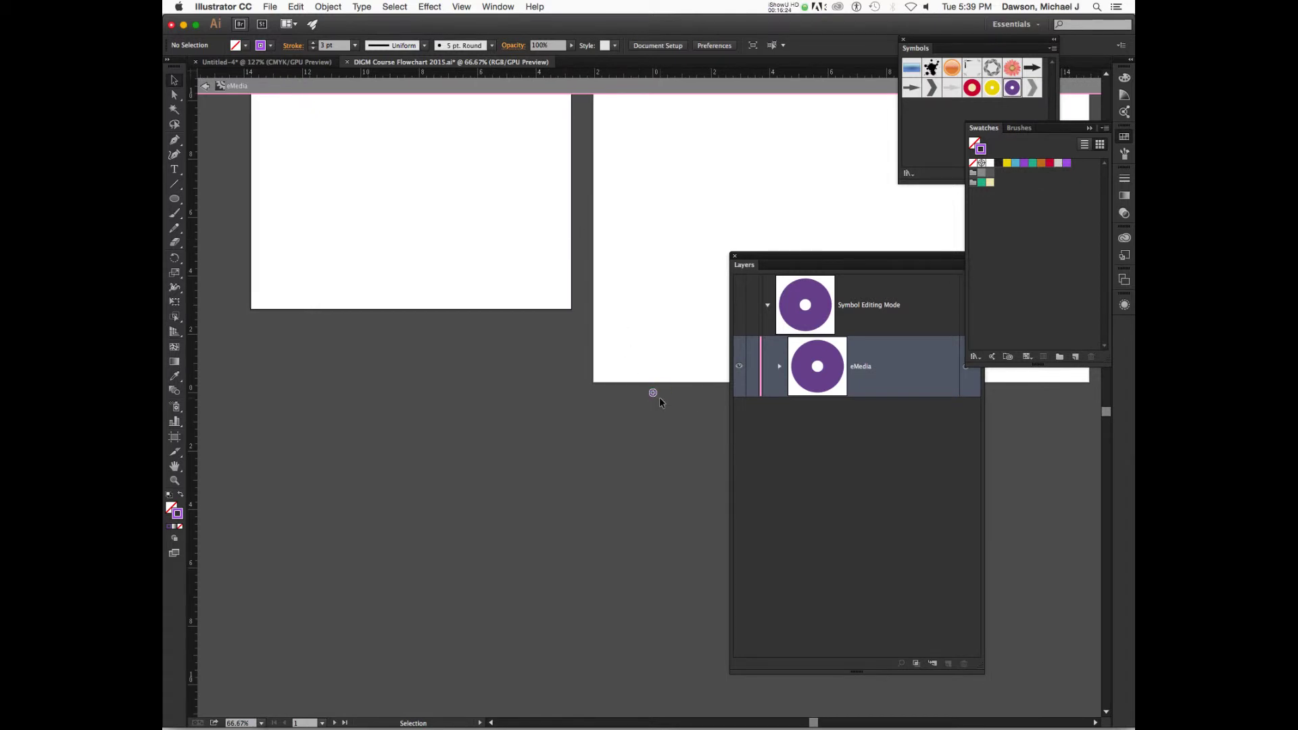
key("super+equal")
key("super+equal")
key("super+equal")
key("super+equal")
key("super+equal")
key("super+equal")
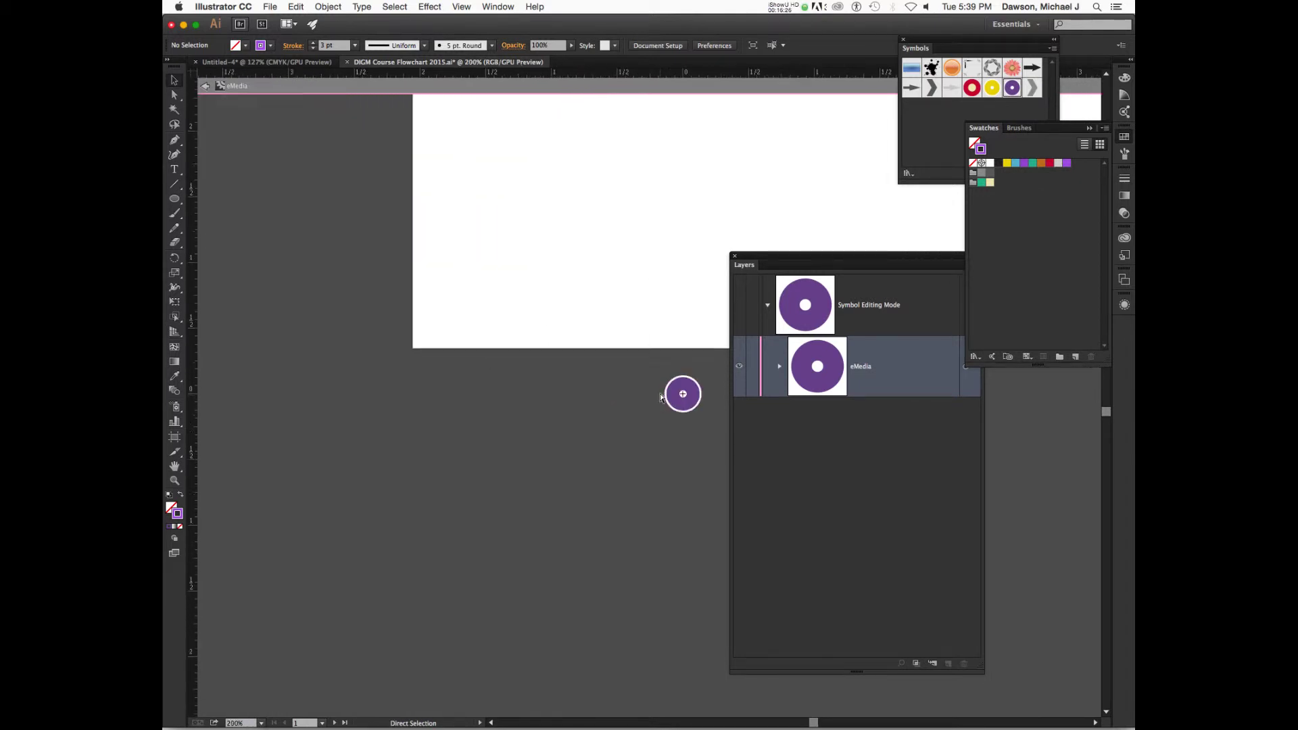
left_click(619, 402)
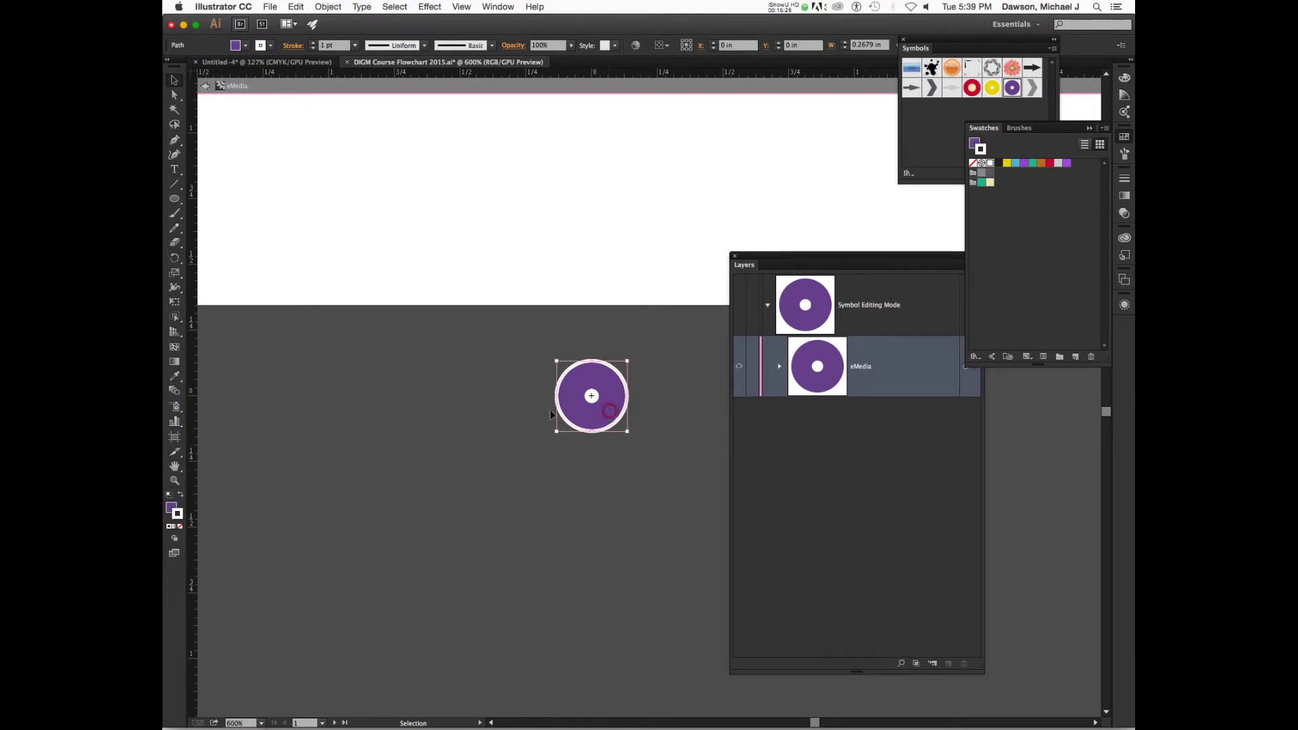
double_click(176, 514)
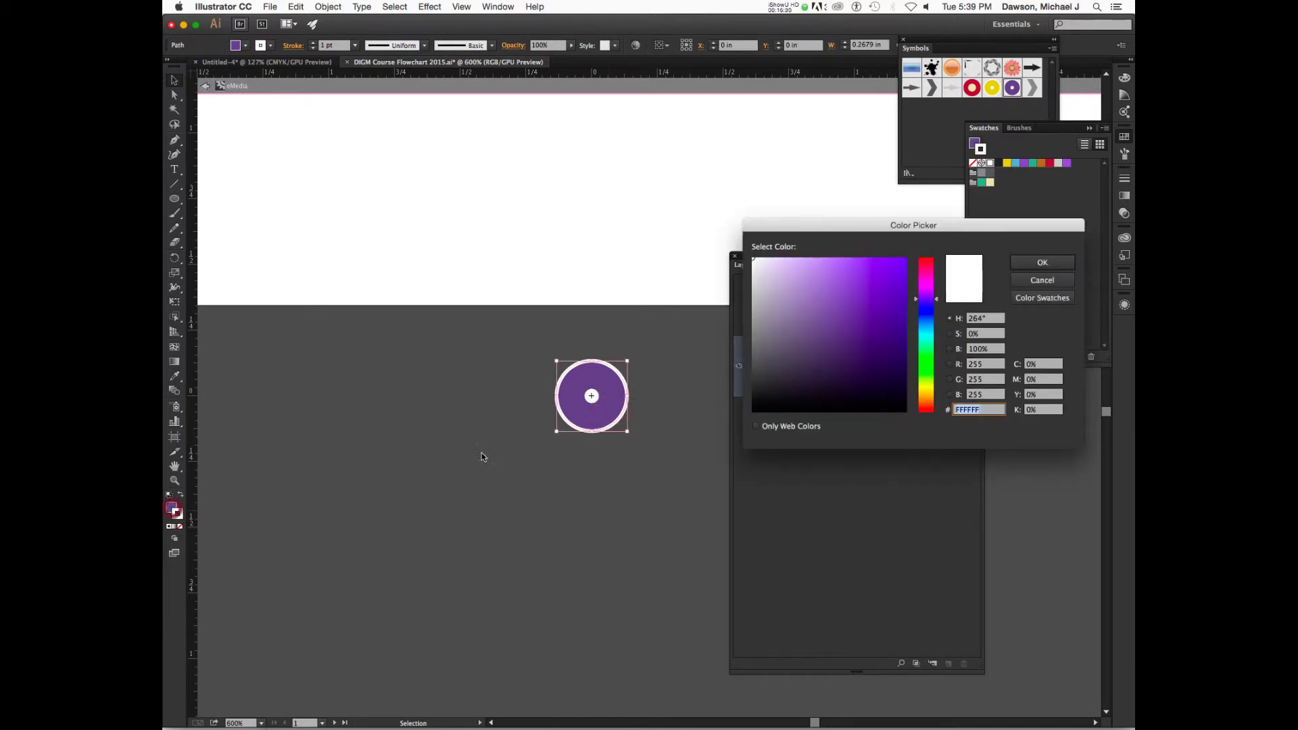
left_click(1042, 298)
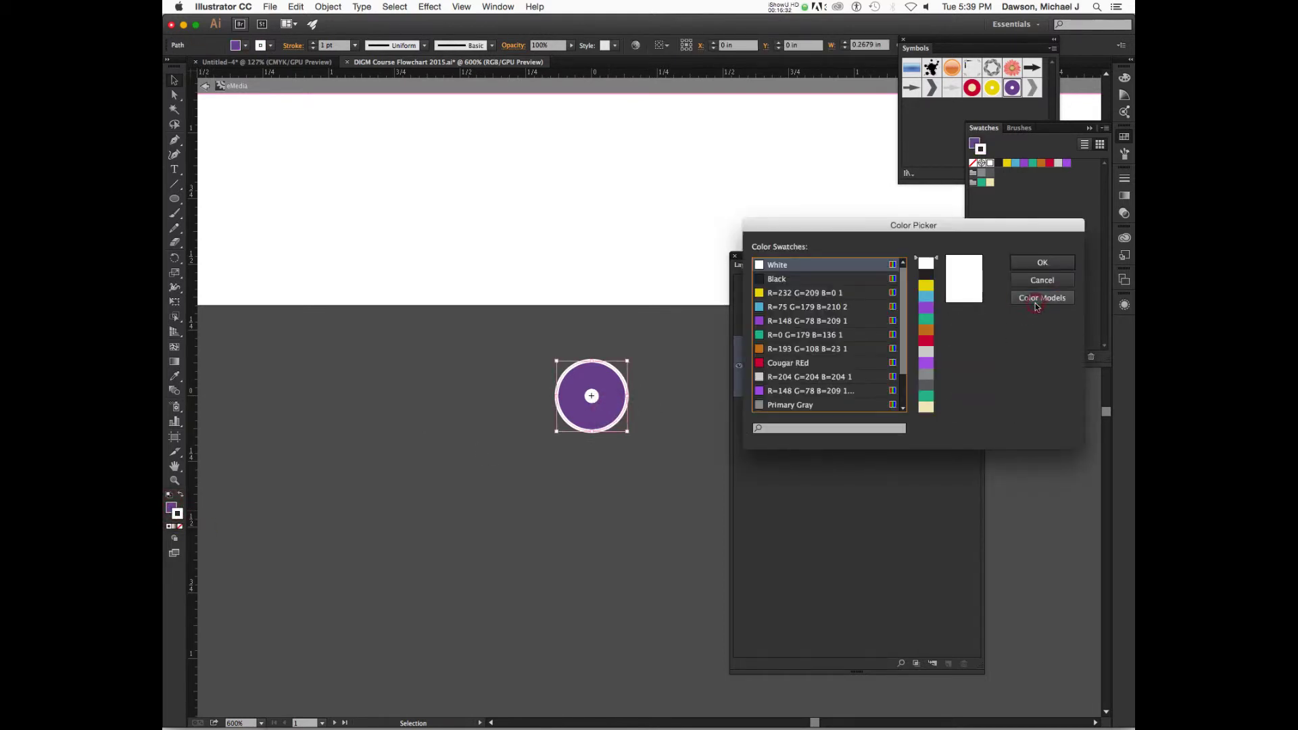
left_click(1036, 303)
left_click(1019, 281)
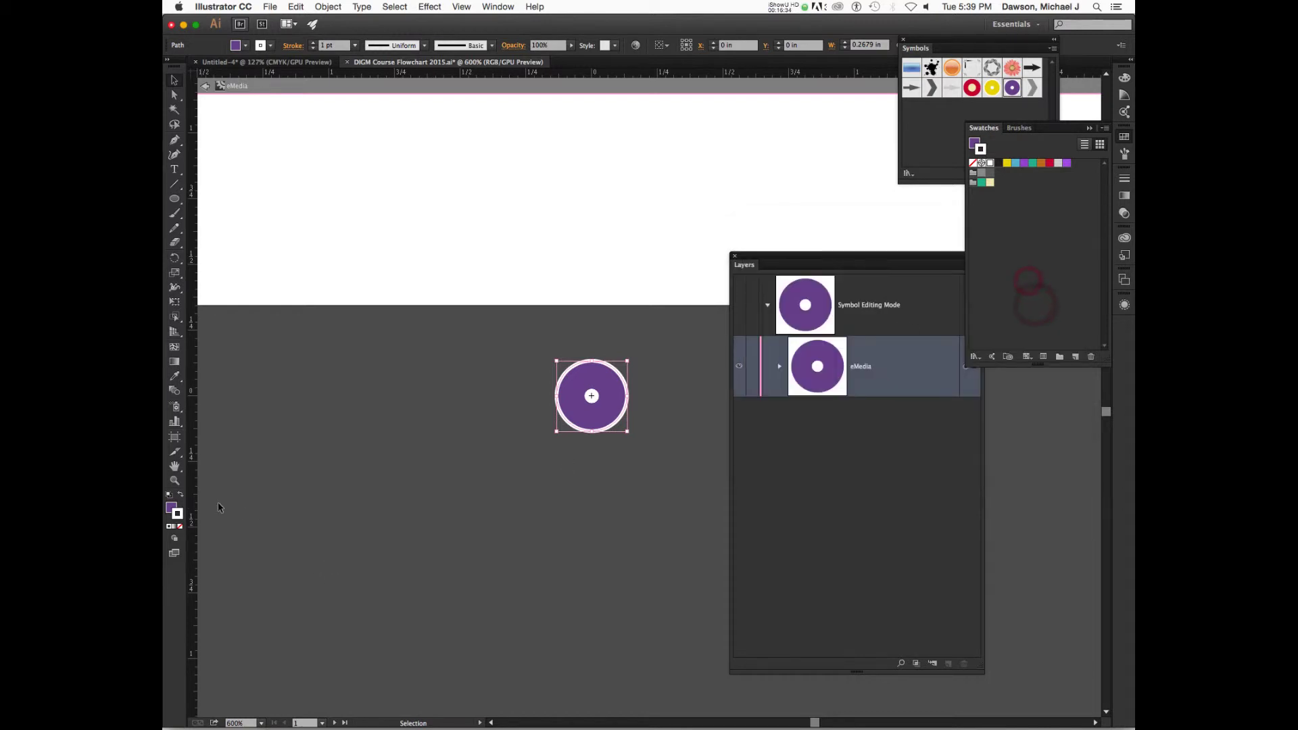
left_click(170, 507)
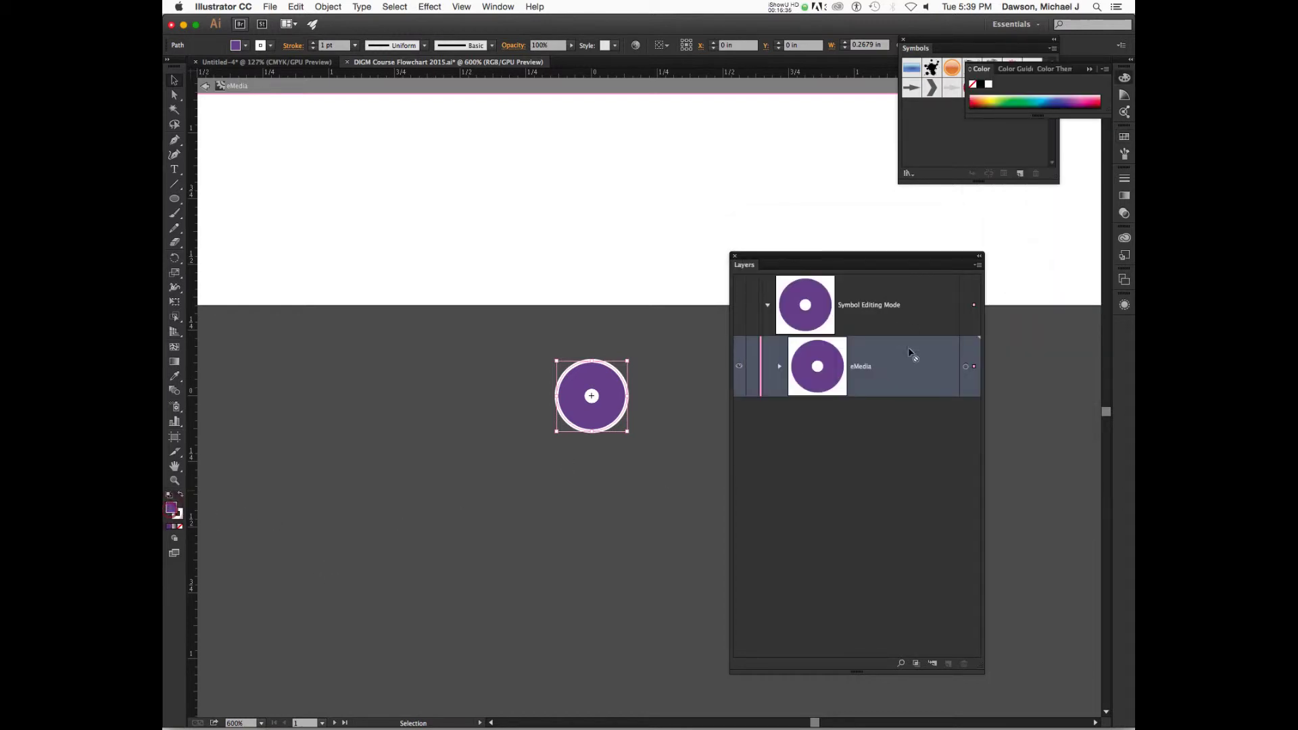
Float the Swatches panel and save the R=95 G=70 B=135 fill as swatch 'Newpringtpurple'.
left_click(1124, 138)
mouse_move(984, 130)
left_mouse_down()
mouse_move(317, 441)
mouse_move(296, 410)
left_mouse_up()
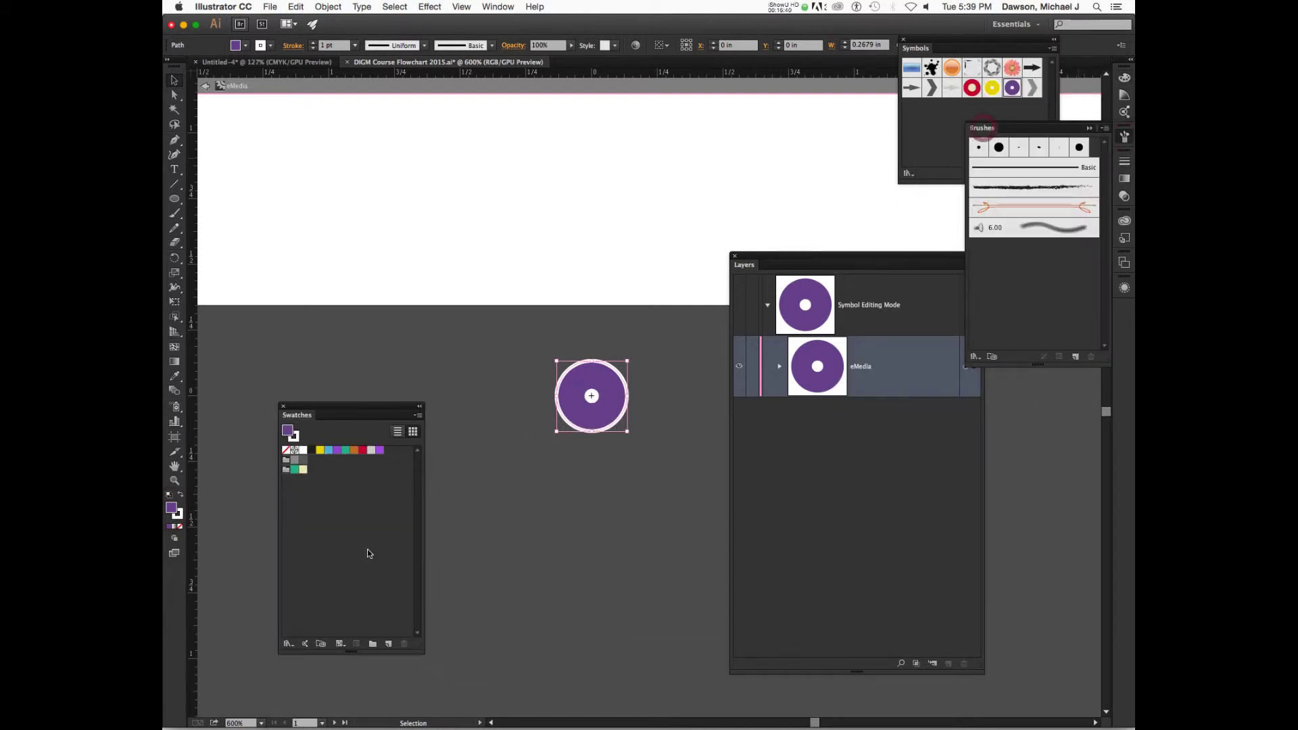
left_click(389, 645)
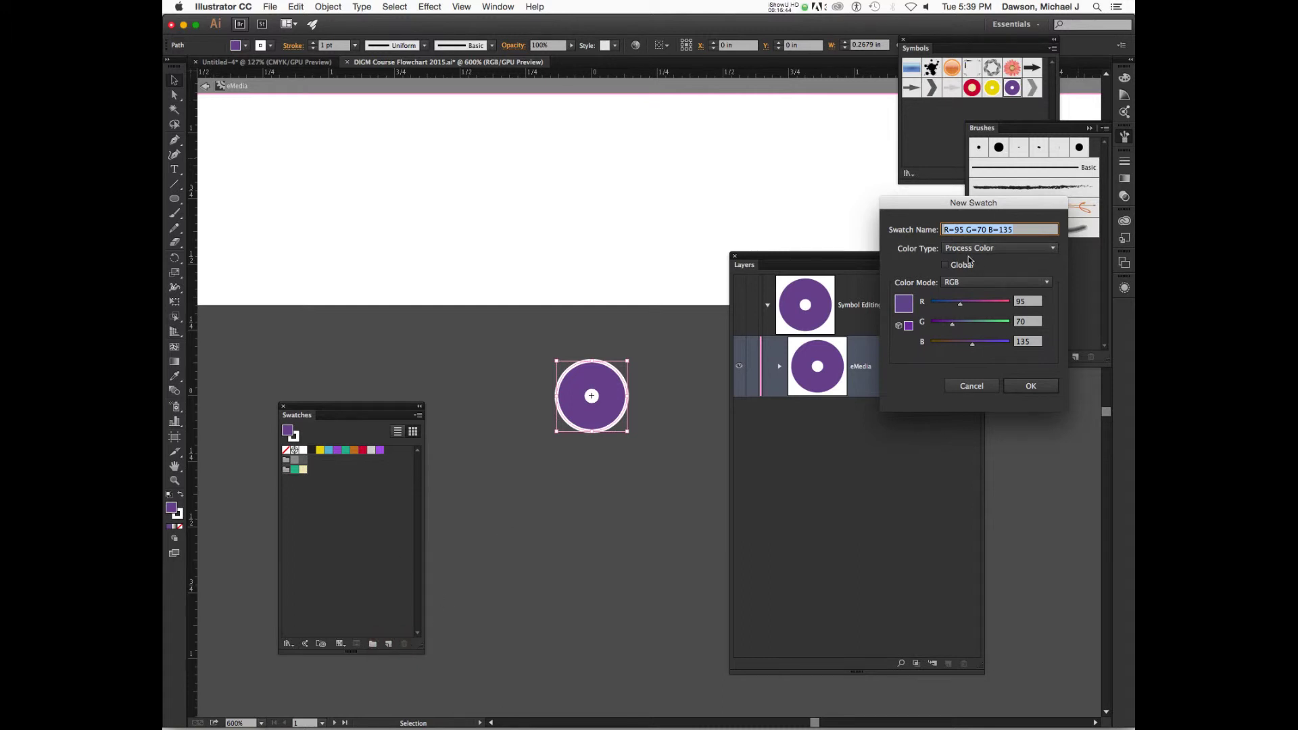
type("Newpringtpurple")
key("Return")
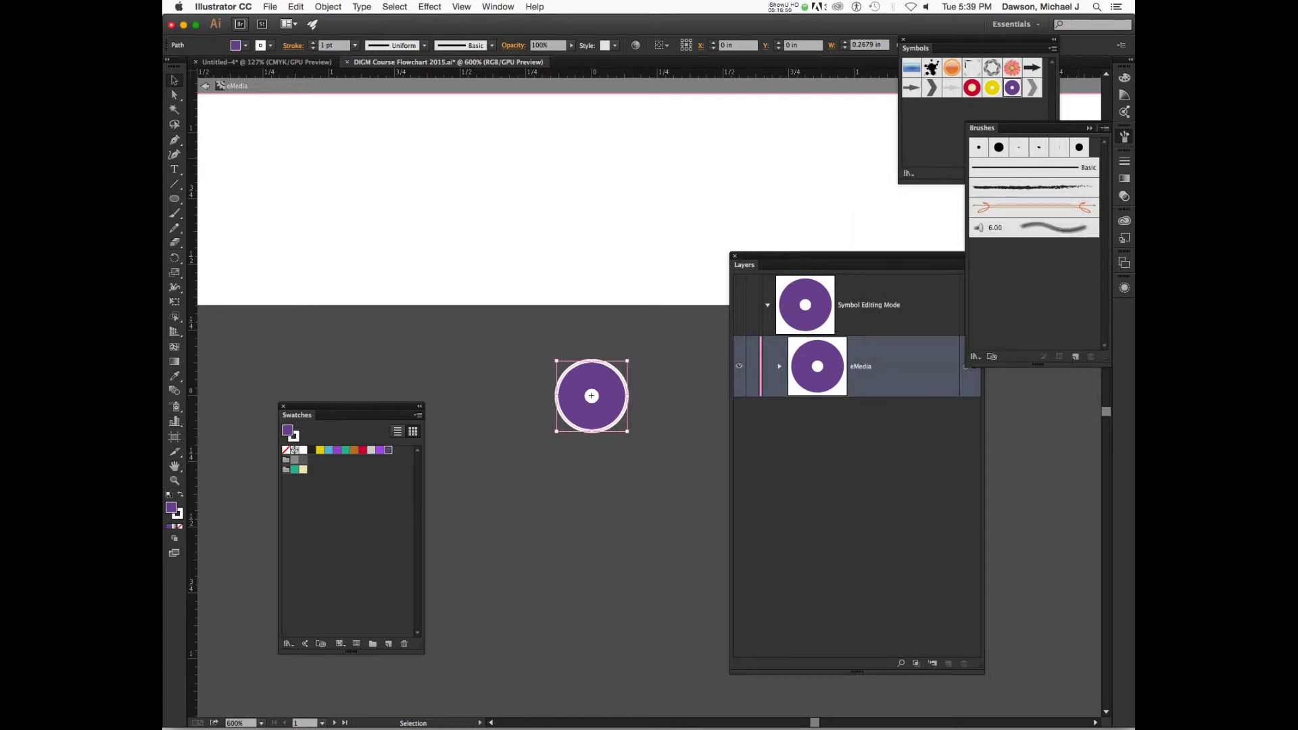
Select all lines matching the Prerequisites legend line and stroke them with the new purple swatch.
double_click(540, 200)
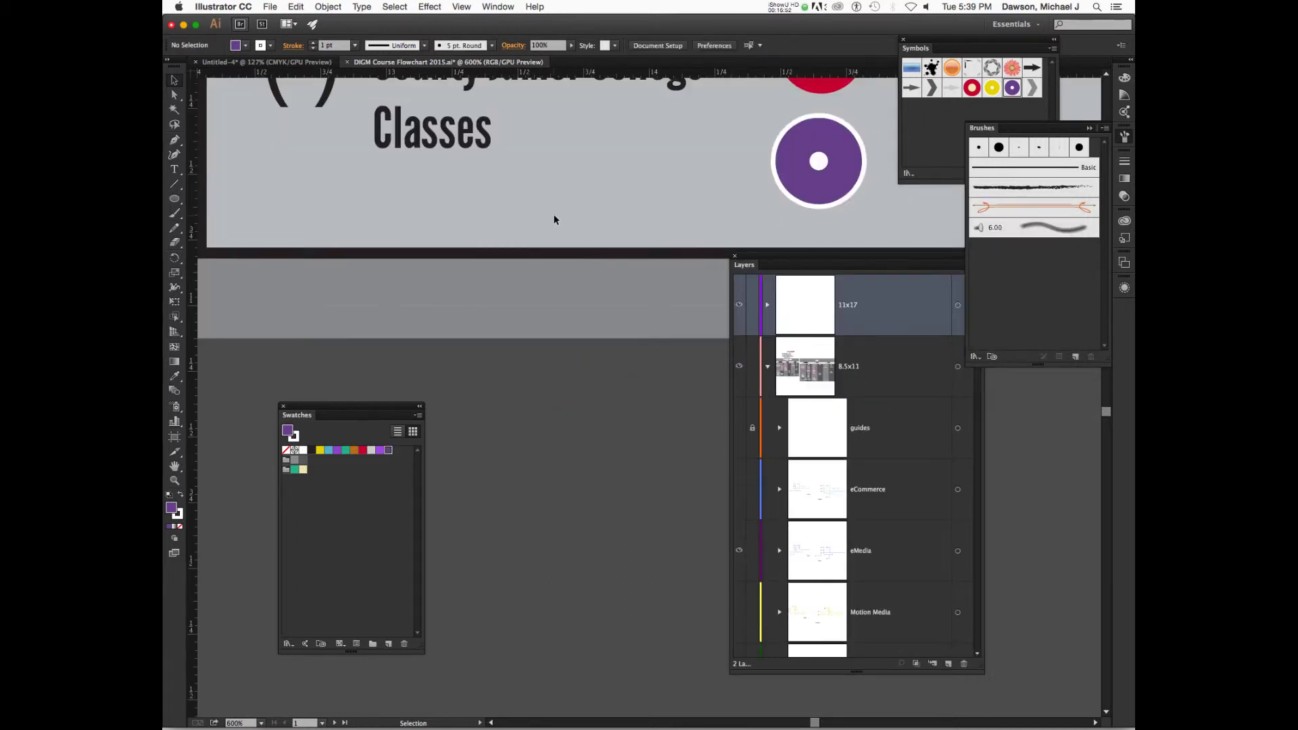
key("super+minus")
key("super+minus")
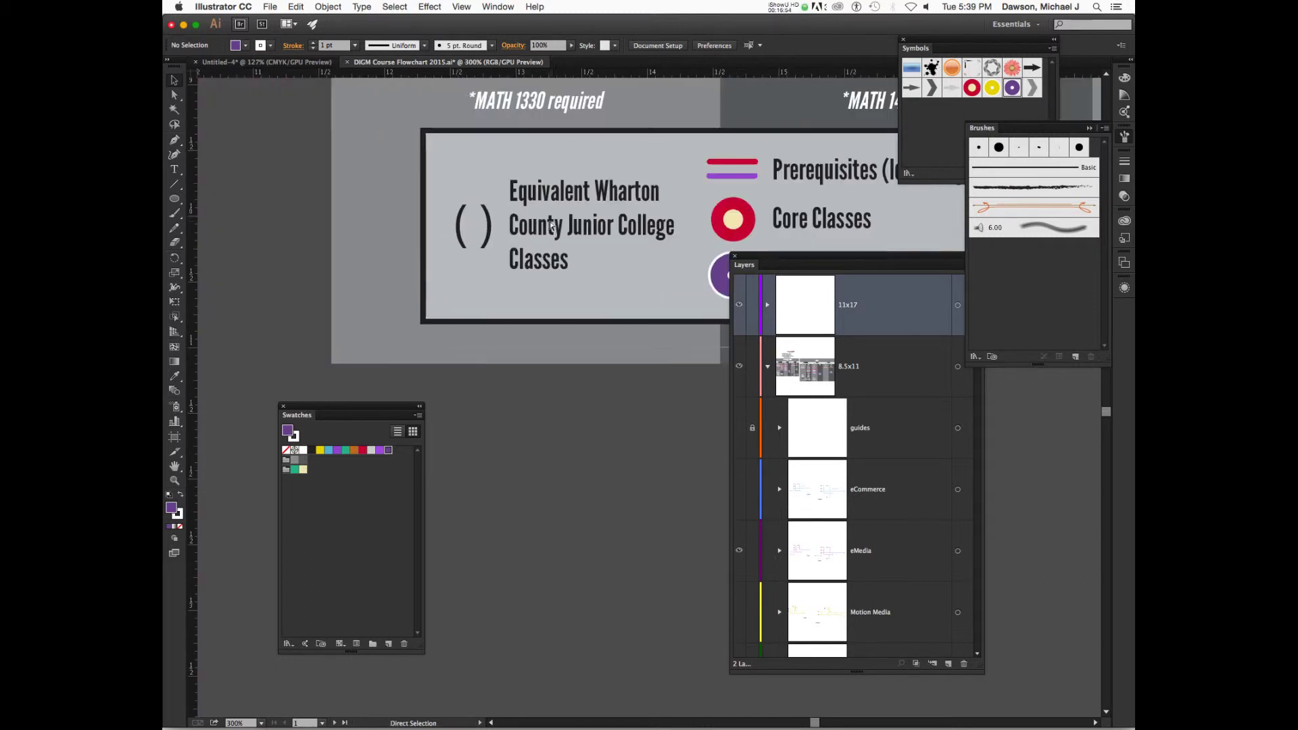
left_click(730, 174)
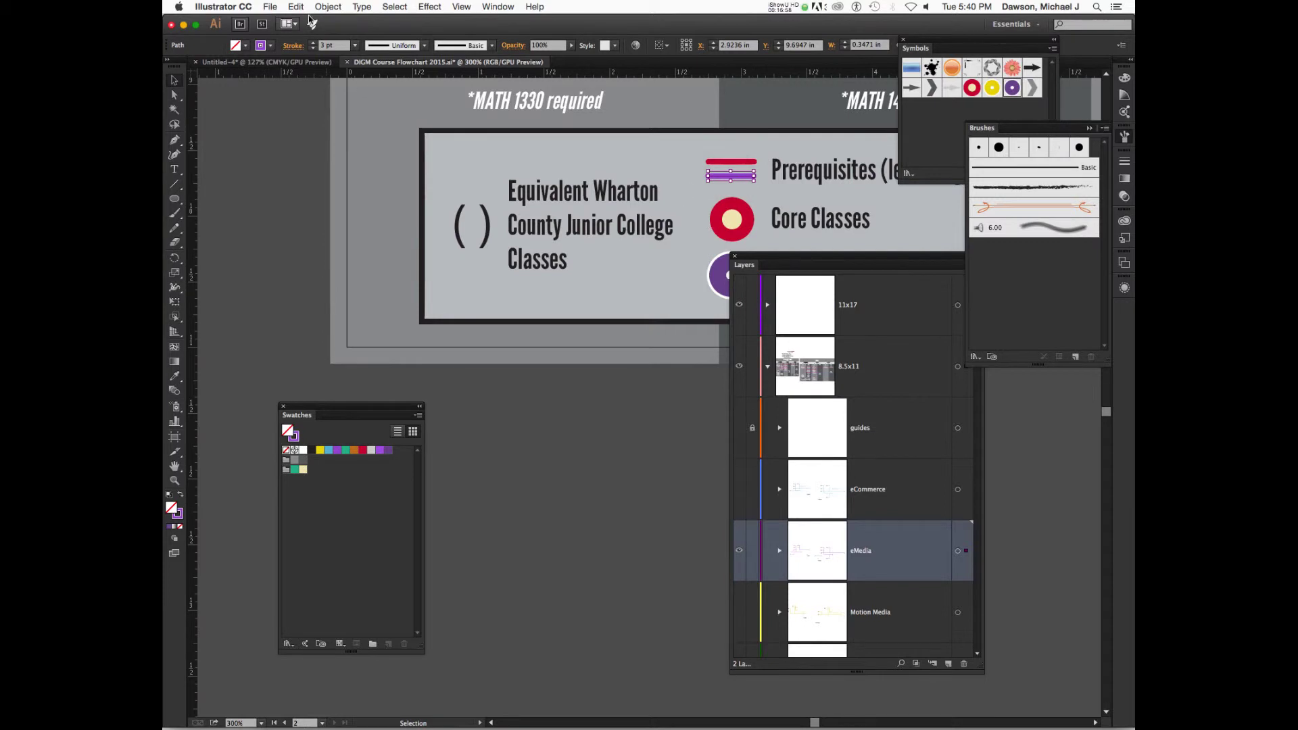
left_click(373, 10)
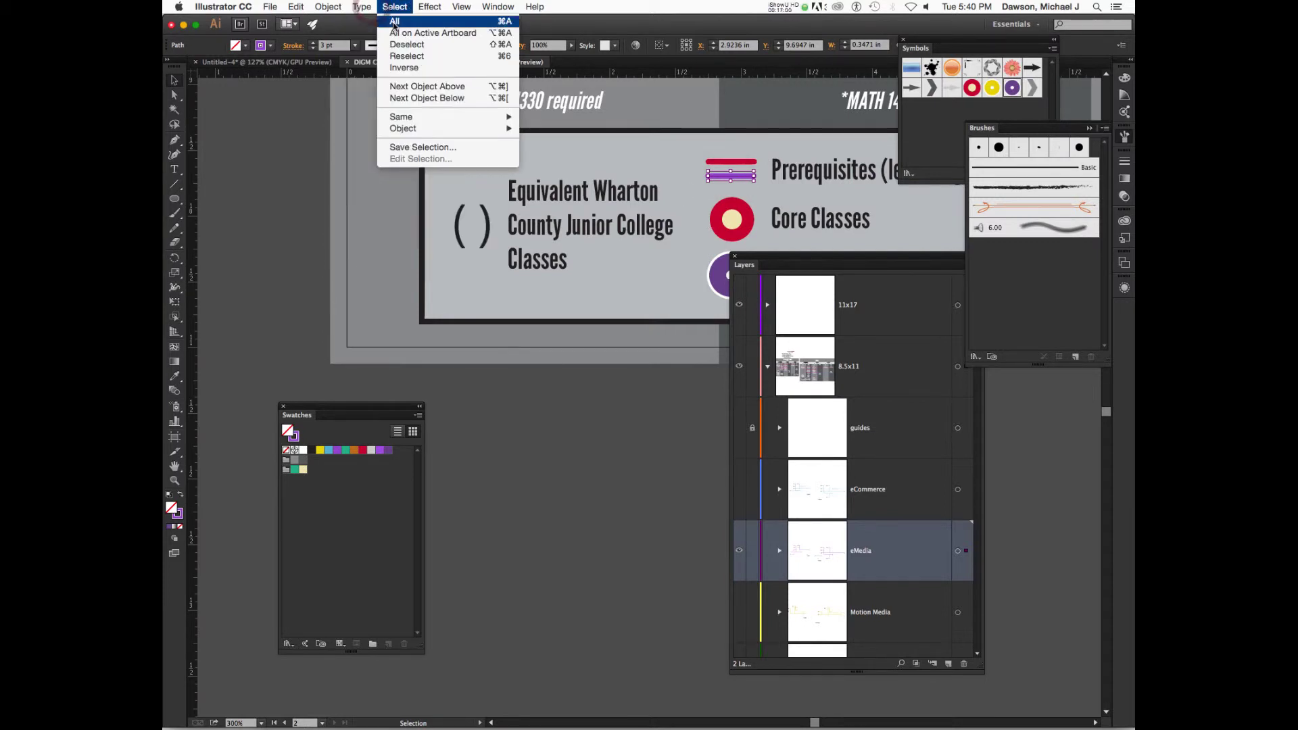
mouse_move(414, 117)
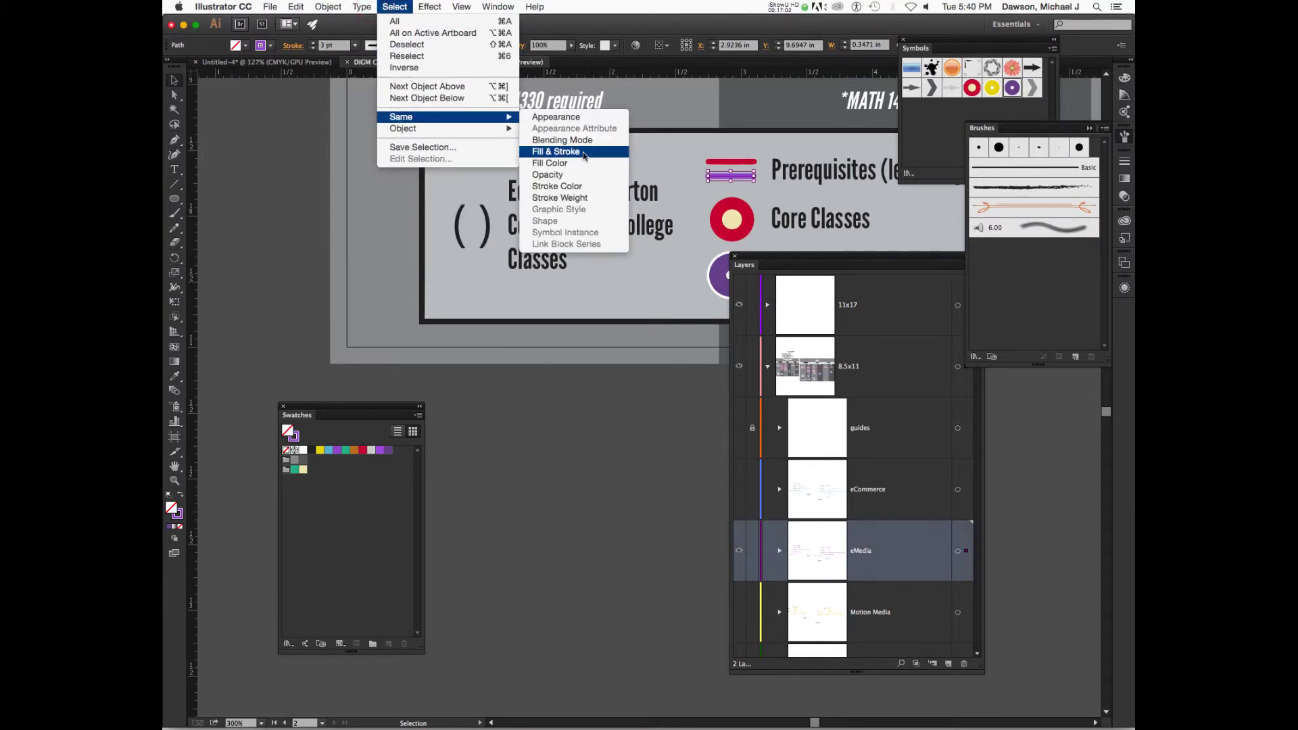
left_click(581, 152)
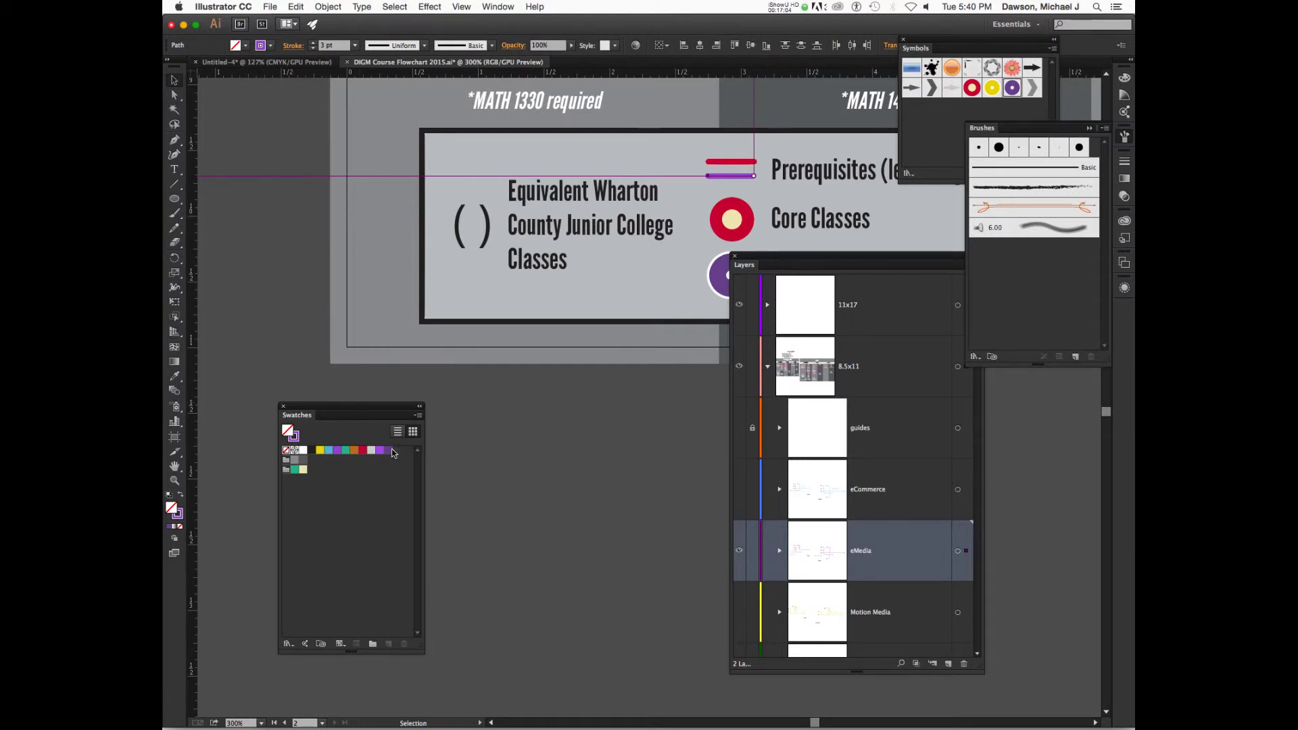
left_click(178, 515)
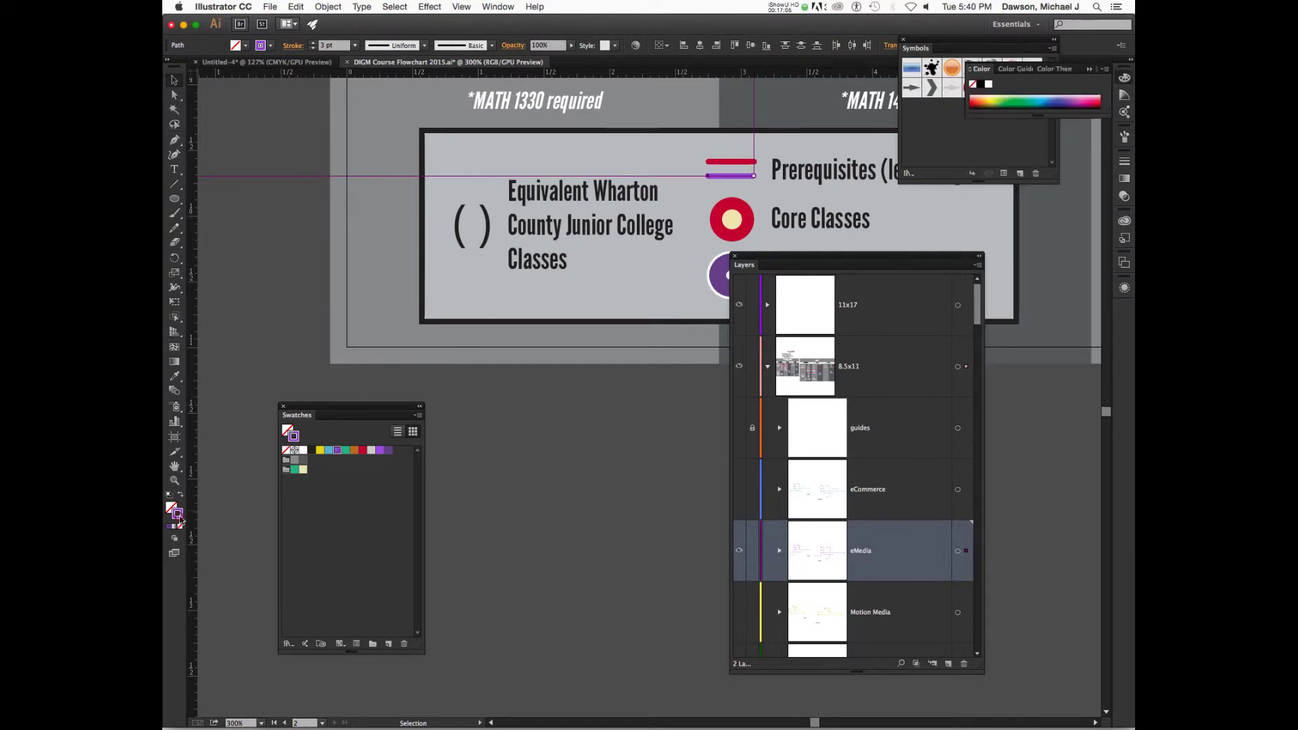
left_click(388, 451)
left_click(610, 439)
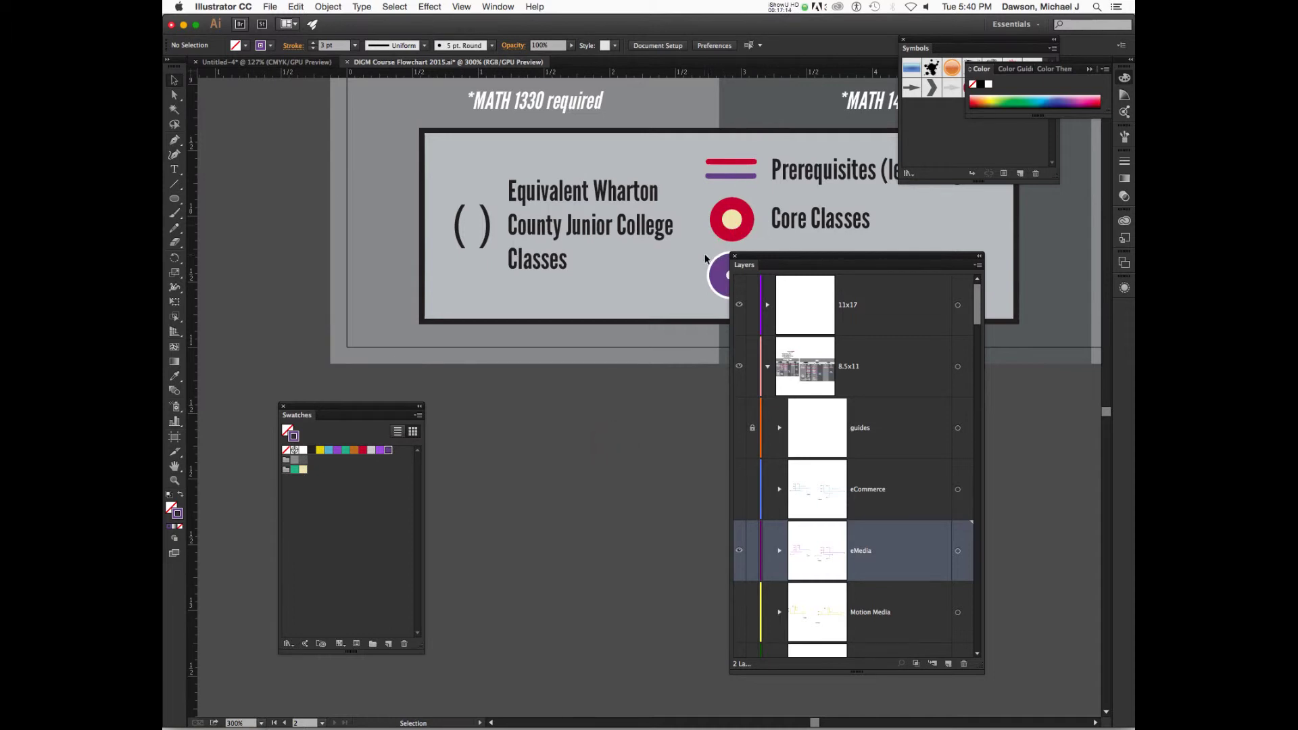
scroll(611, 304, "right", 5)
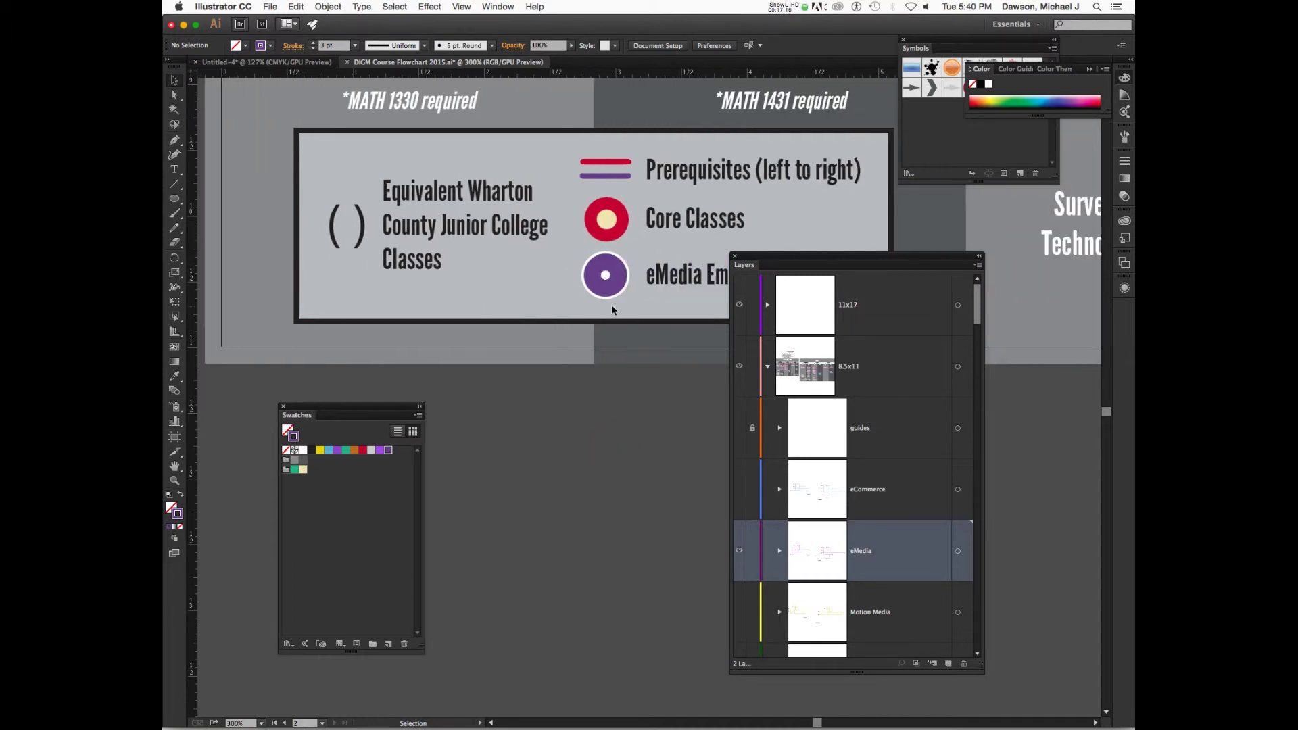
key("super+minus")
key("super+minus")
key("super+minus")
key("super+minus")
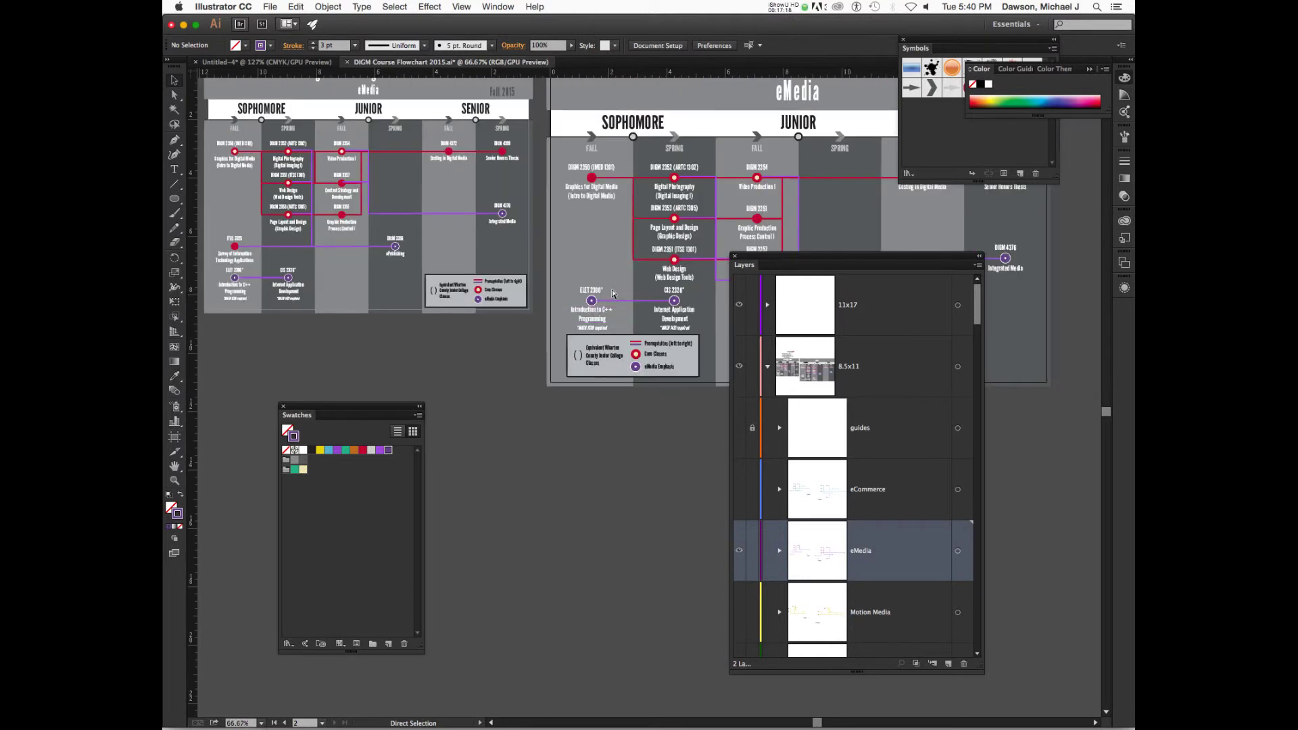
scroll(523, 280, "left", 3)
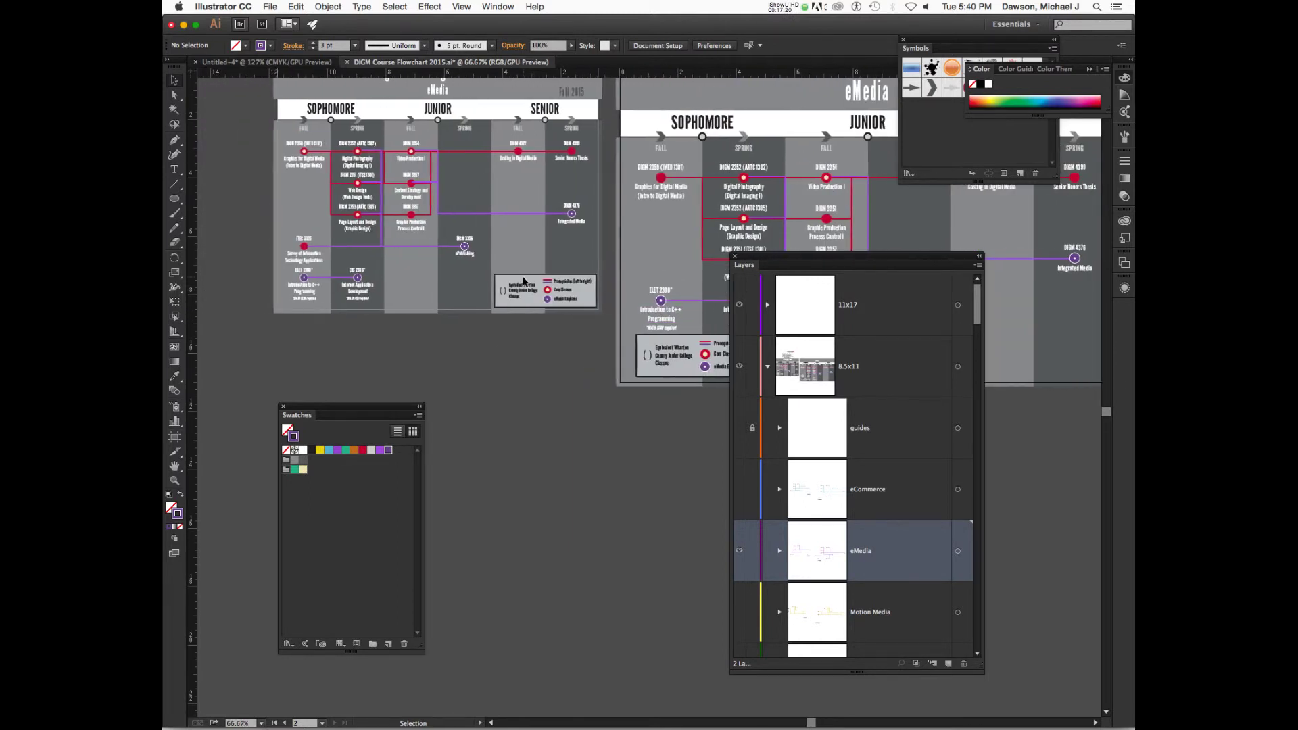
scroll(524, 281, "up", 3)
key("super+equal")
key("super+equal")
key("super+equal")
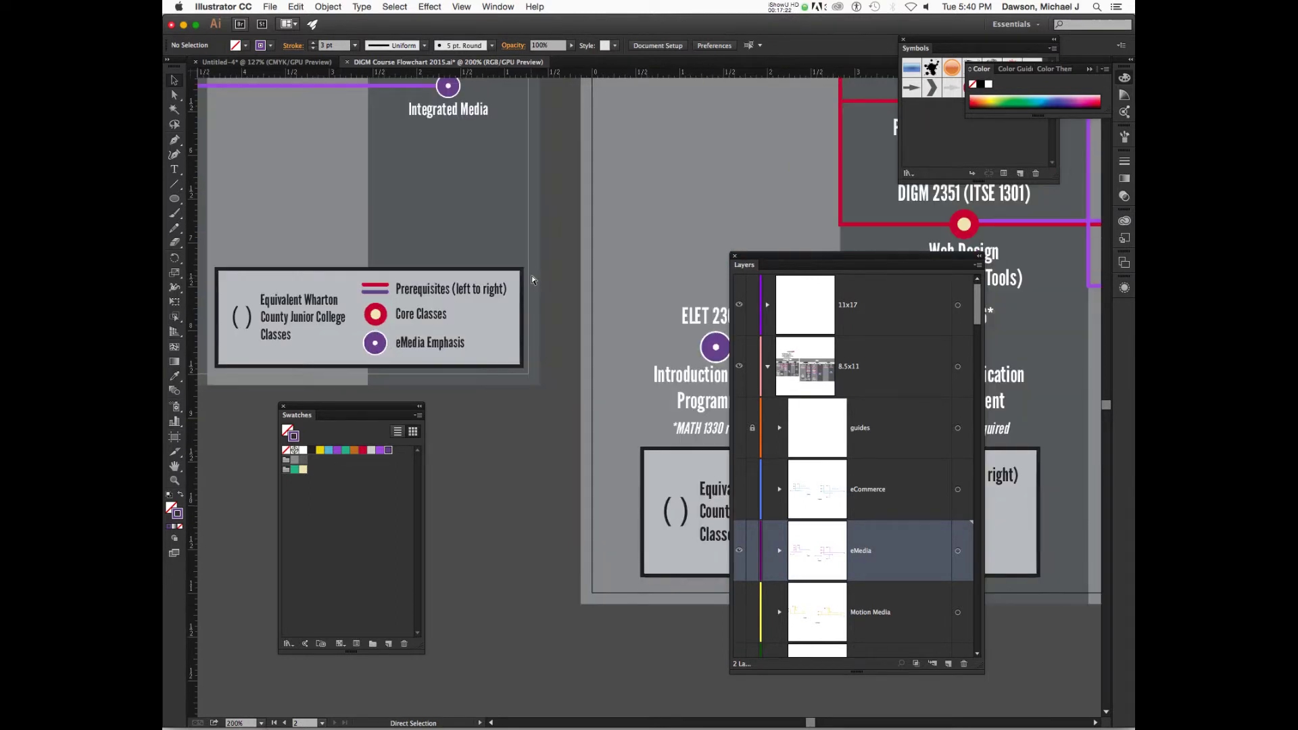
scroll(530, 278, "left", 10)
scroll(531, 278, "up", 5)
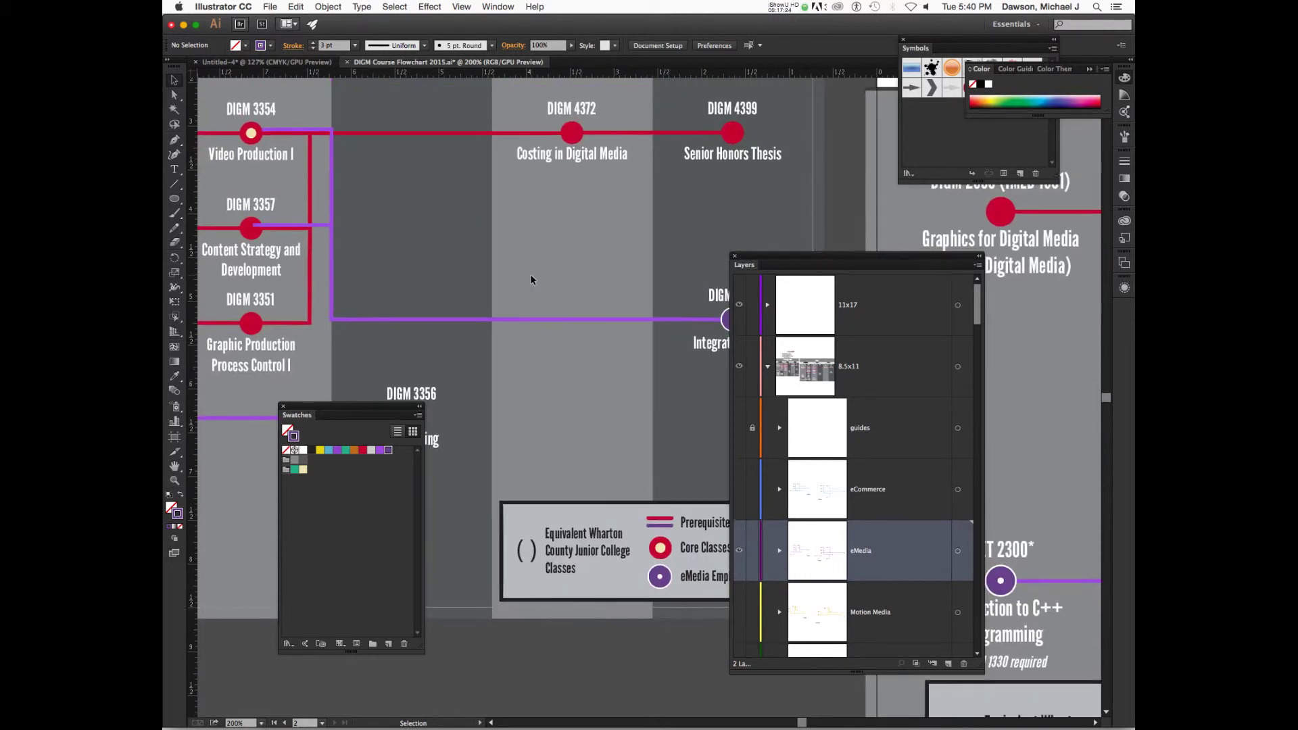
scroll(530, 277, "down", 4)
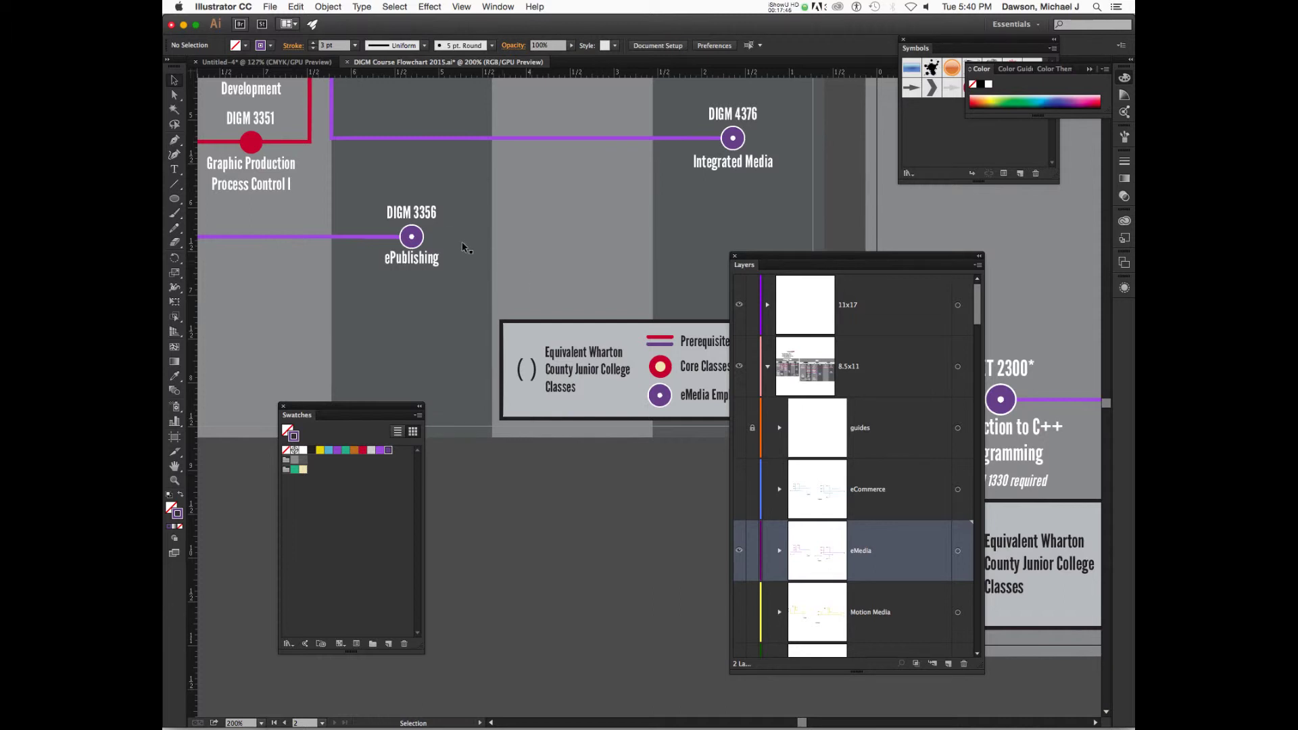
scroll(440, 220, "up", 10)
scroll(440, 221, "down", 6)
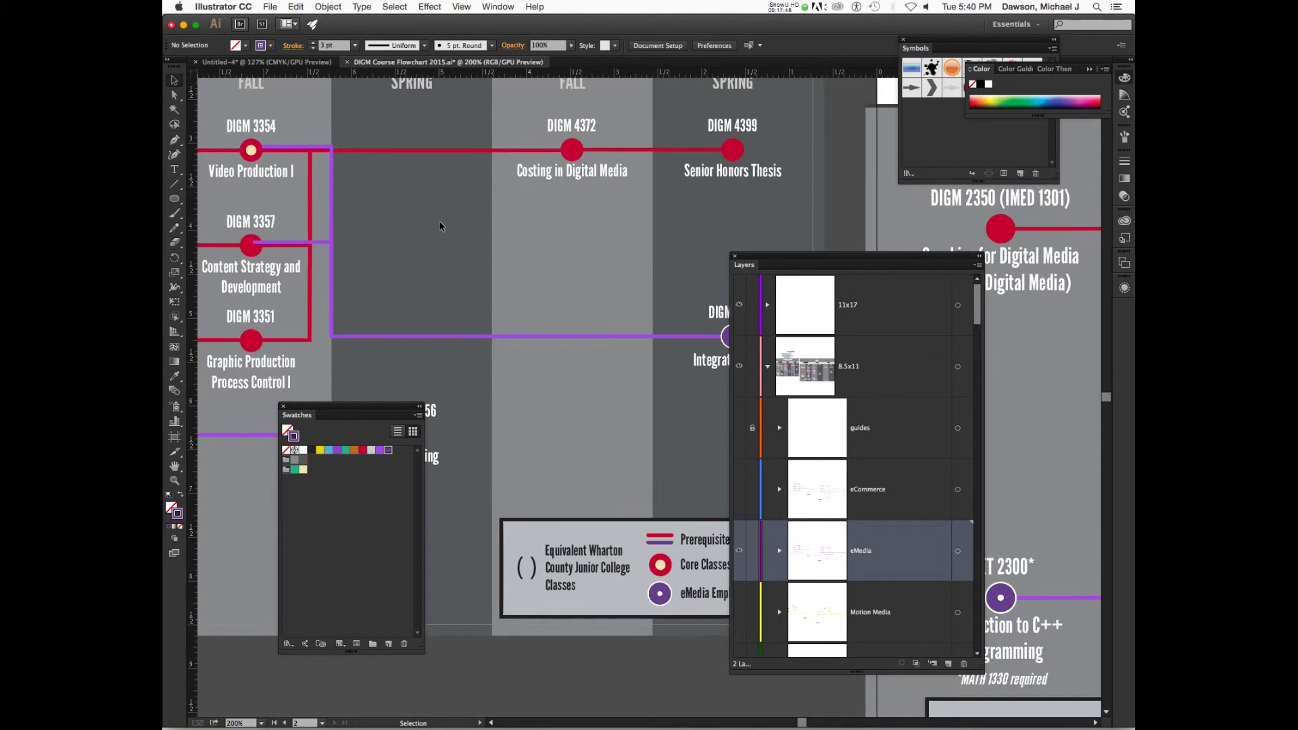
scroll(440, 220, "down", 2)
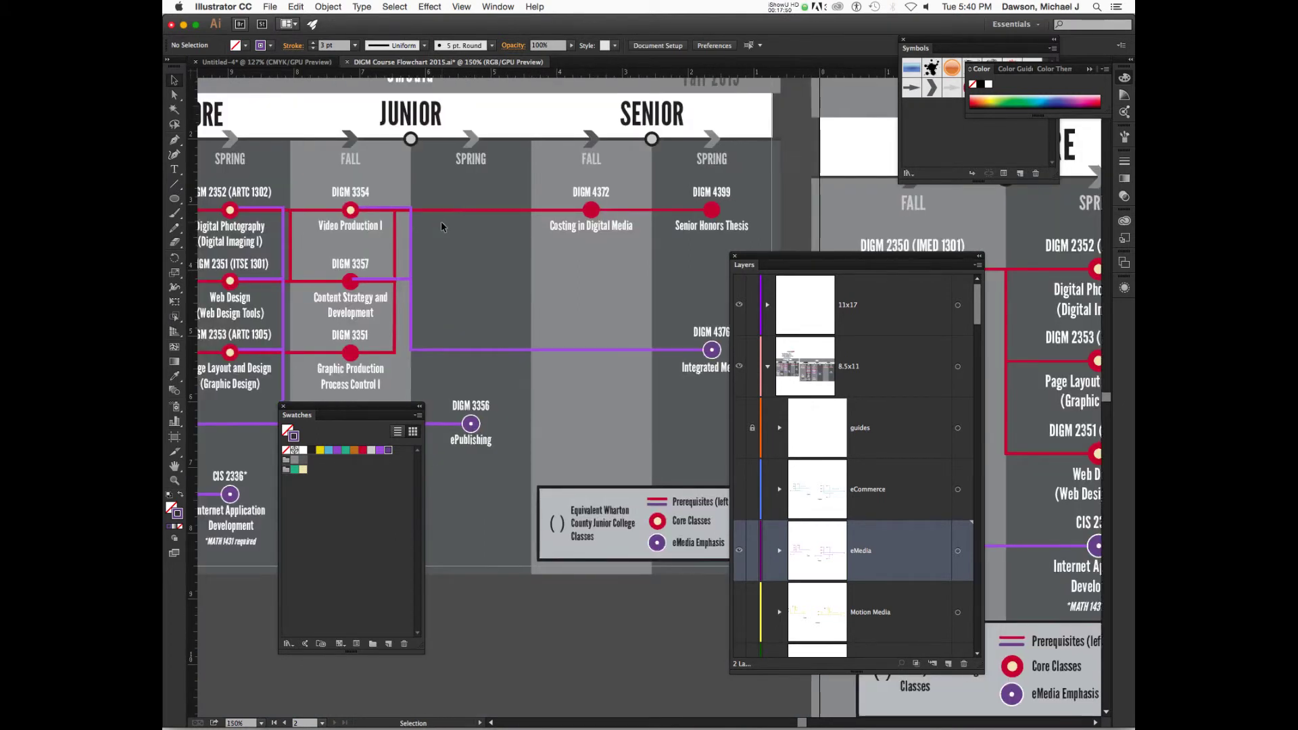
scroll(441, 221, "left", 3)
scroll(443, 226, "left", 2)
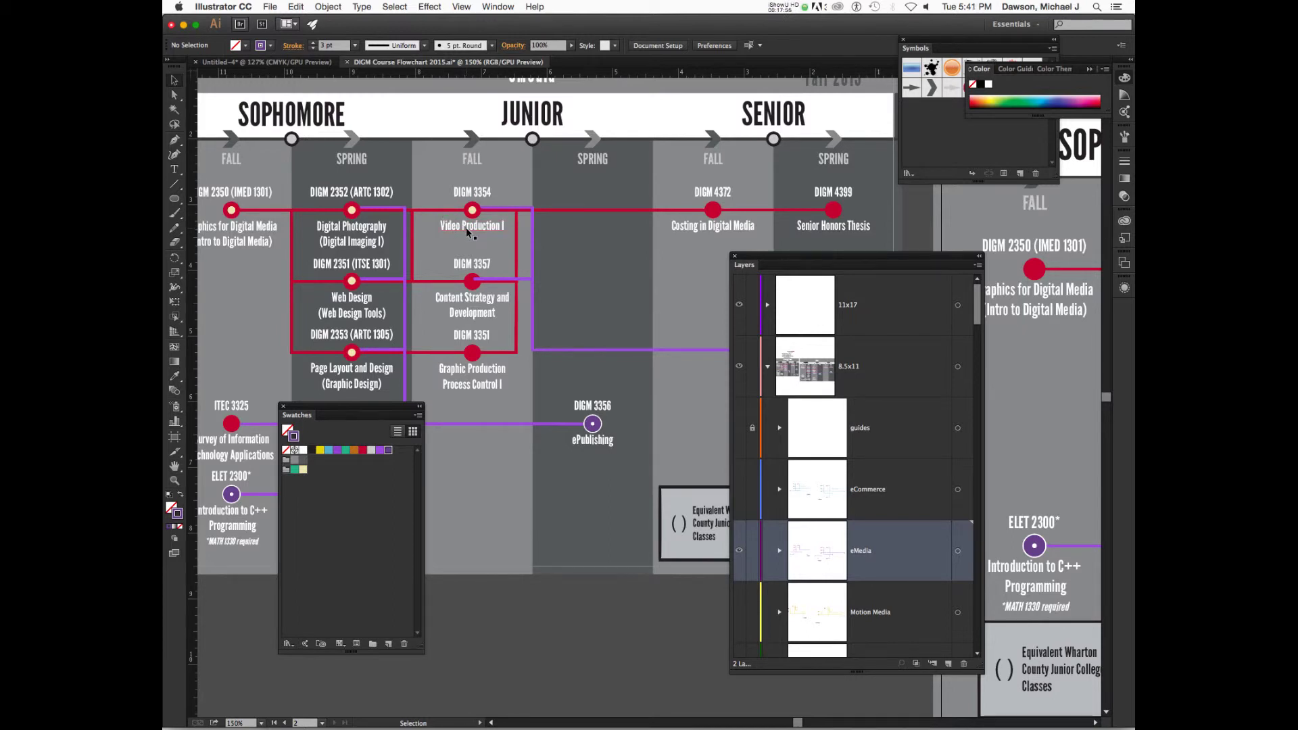
left_click(466, 228)
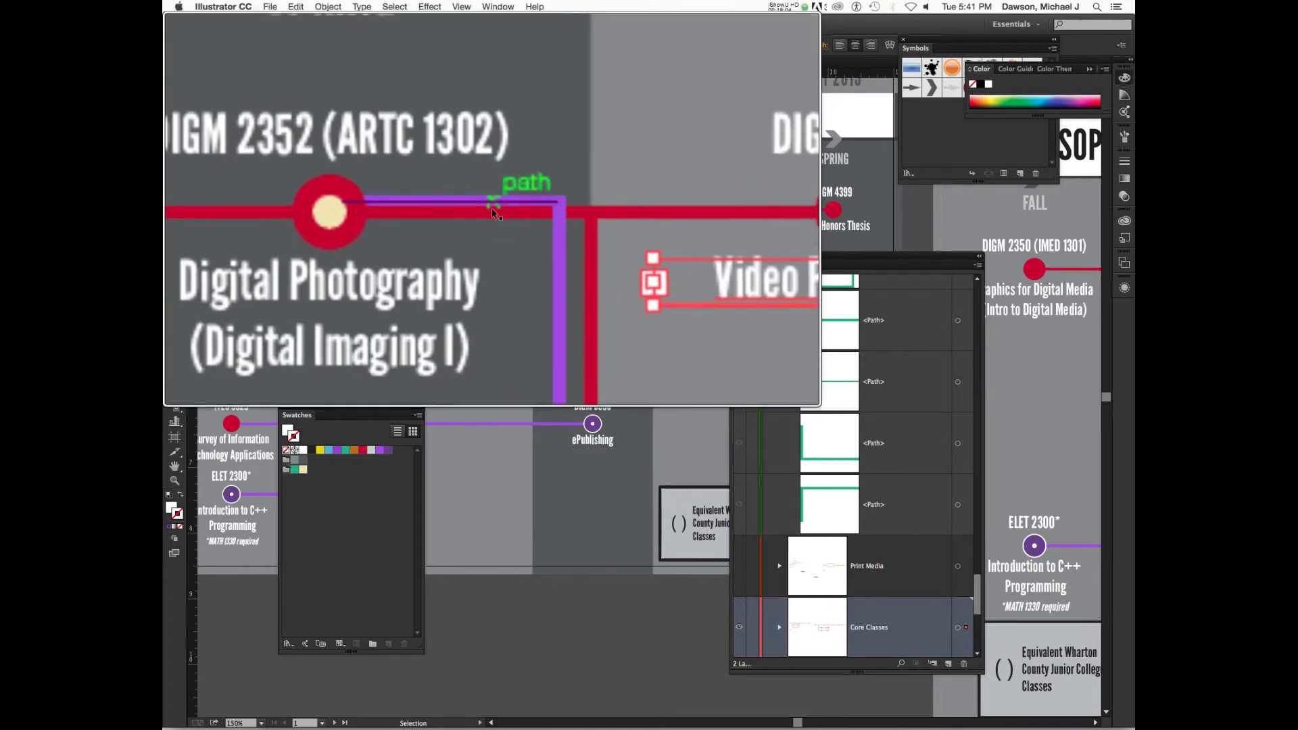
left_click(492, 209)
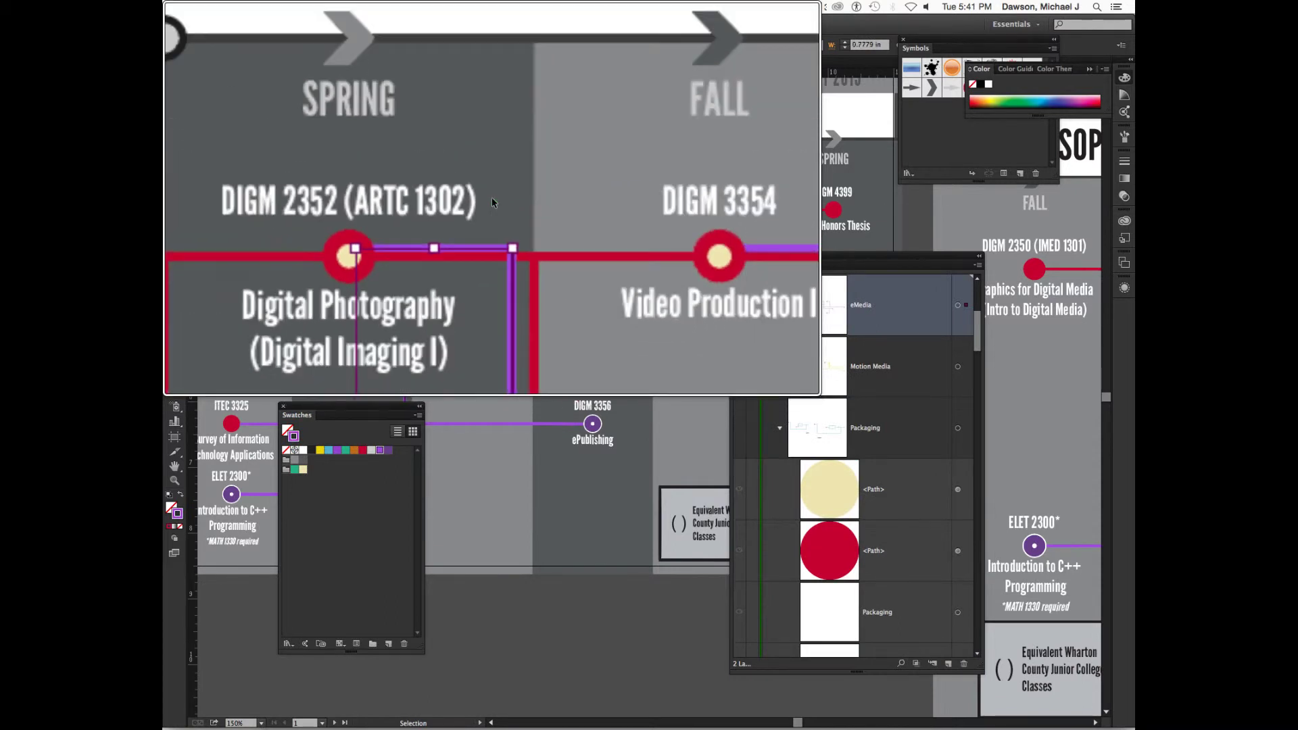
left_click(492, 201)
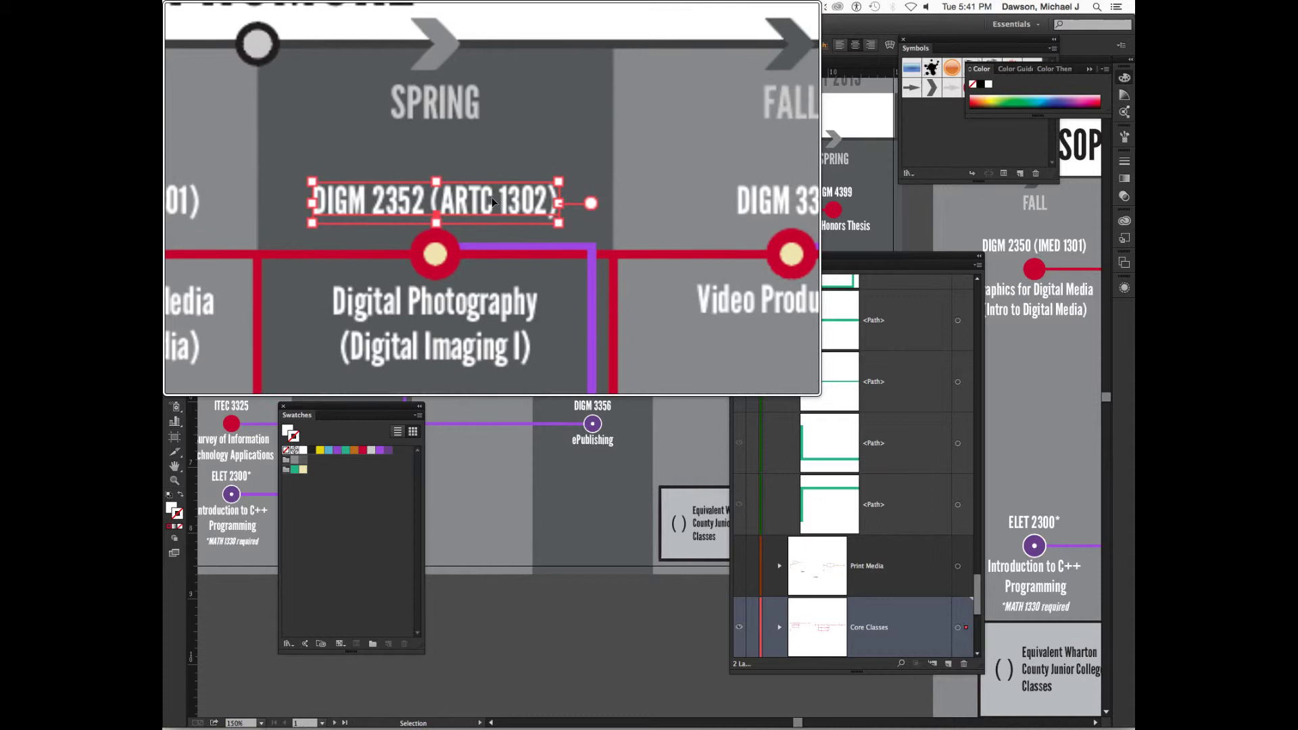
left_click(492, 196)
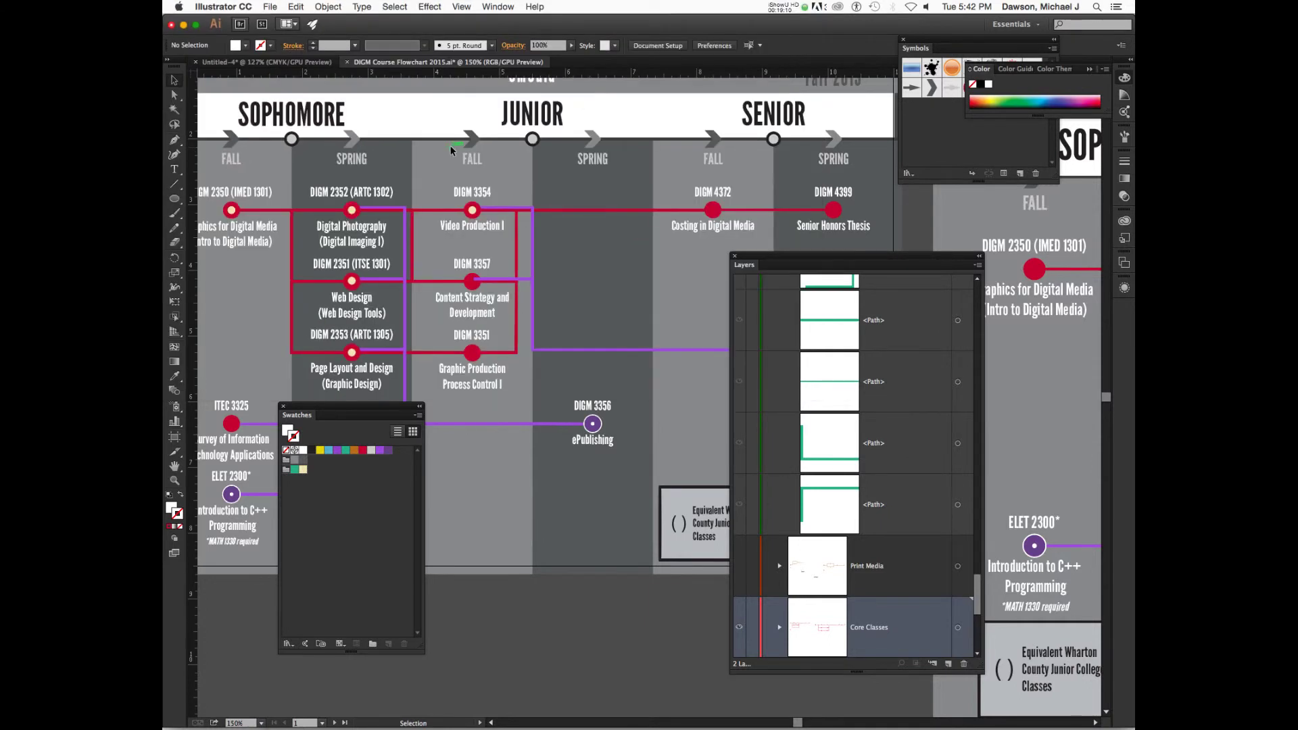
Hide the eMedia layer, show Motion Media, and scroll the Layers panel to Packaging.
scroll(450, 145, "up", 3)
scroll(452, 144, "right", 2)
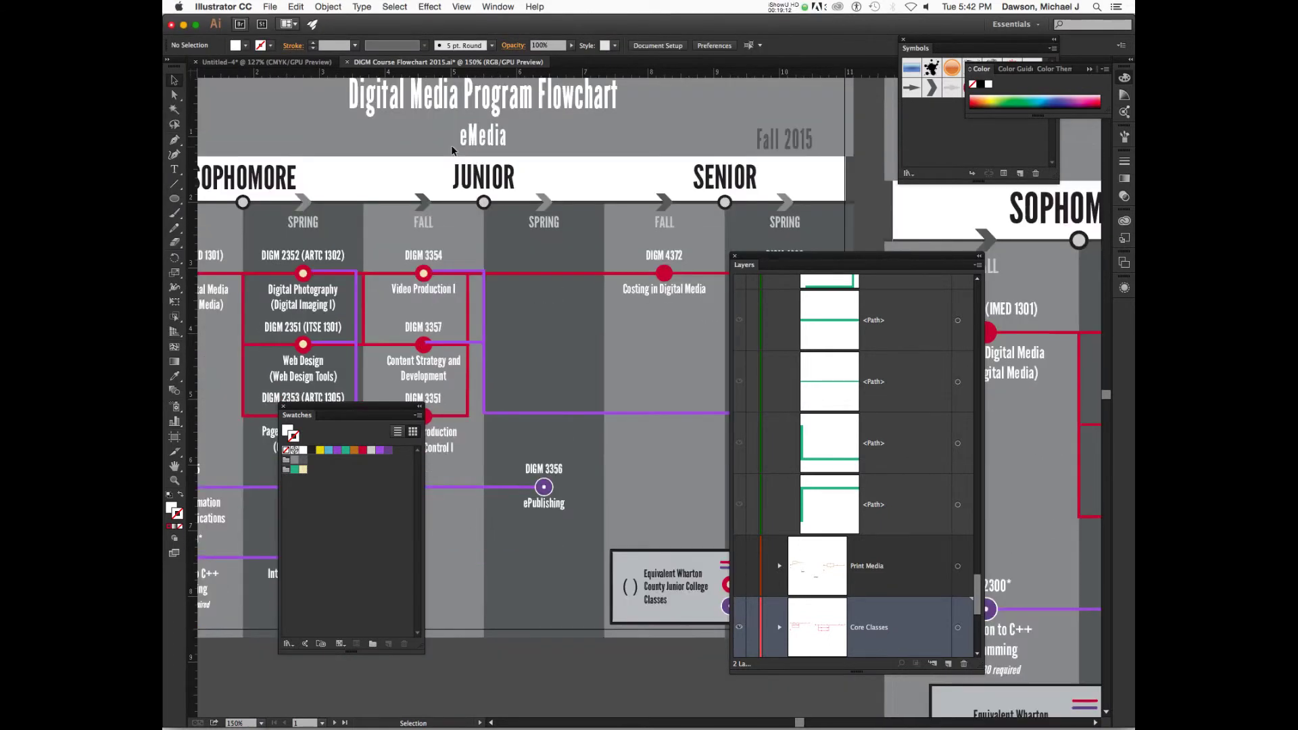
scroll(870, 374, "up", 10)
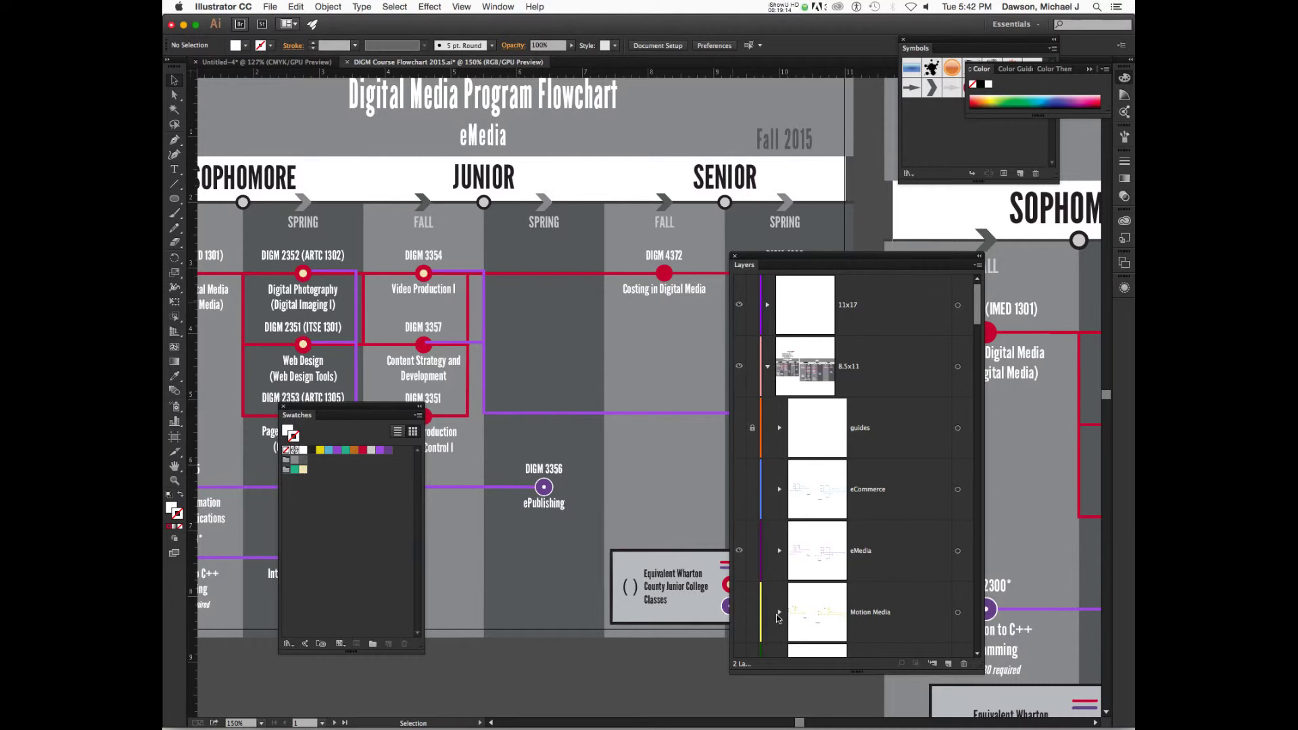
left_click(738, 551)
left_click(739, 612)
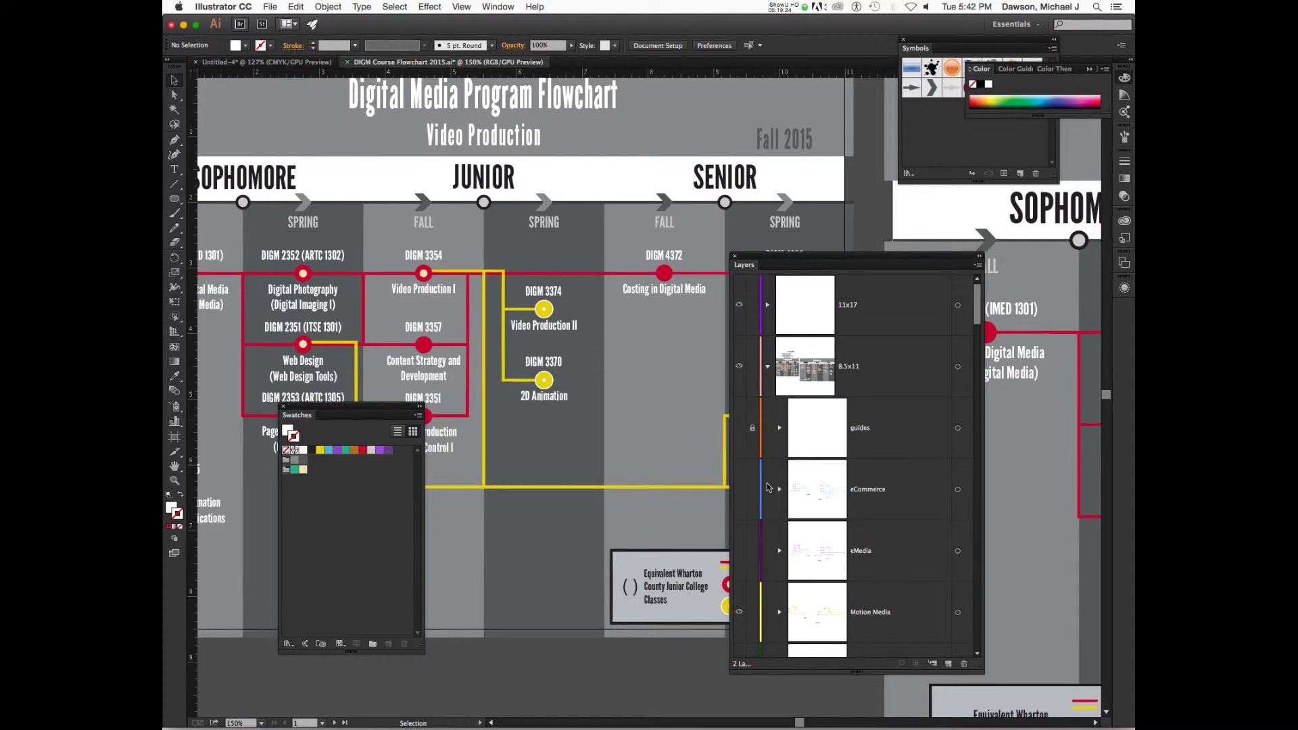
scroll(559, 443, "left", 1)
scroll(559, 445, "left", 10)
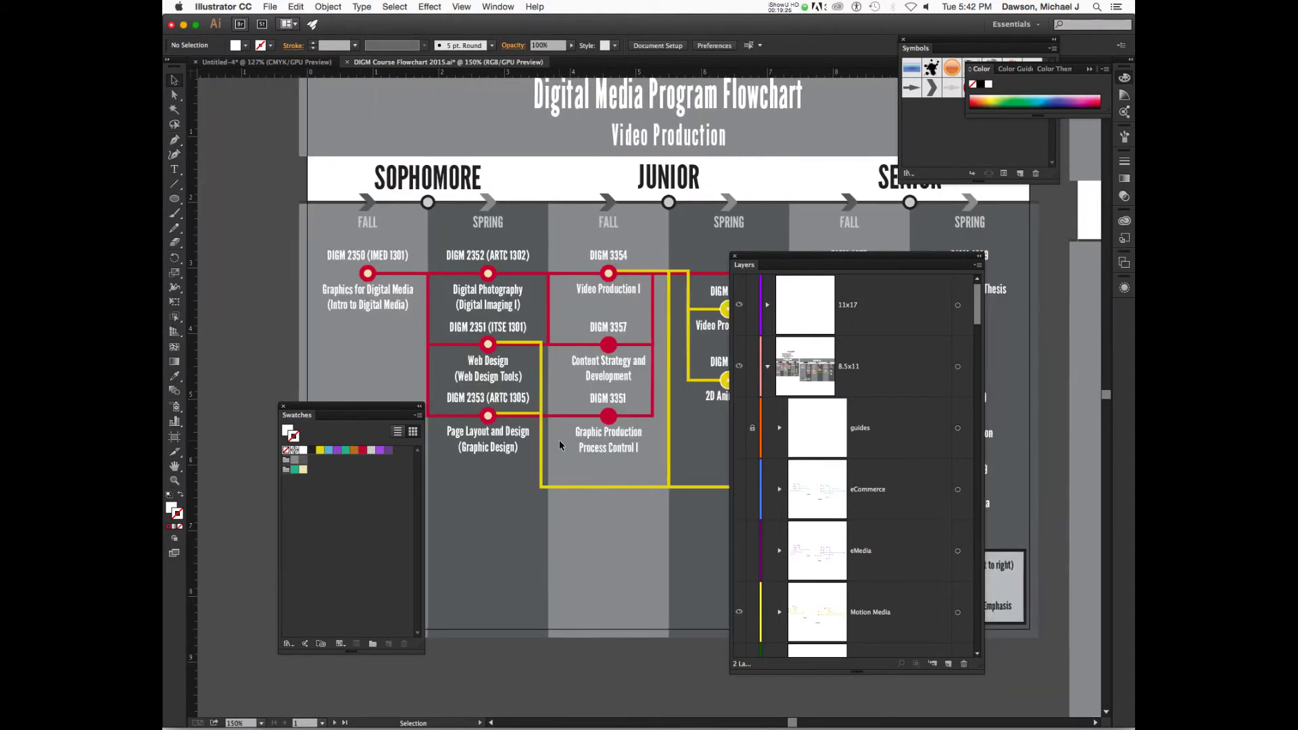
scroll(560, 445, "right", 8)
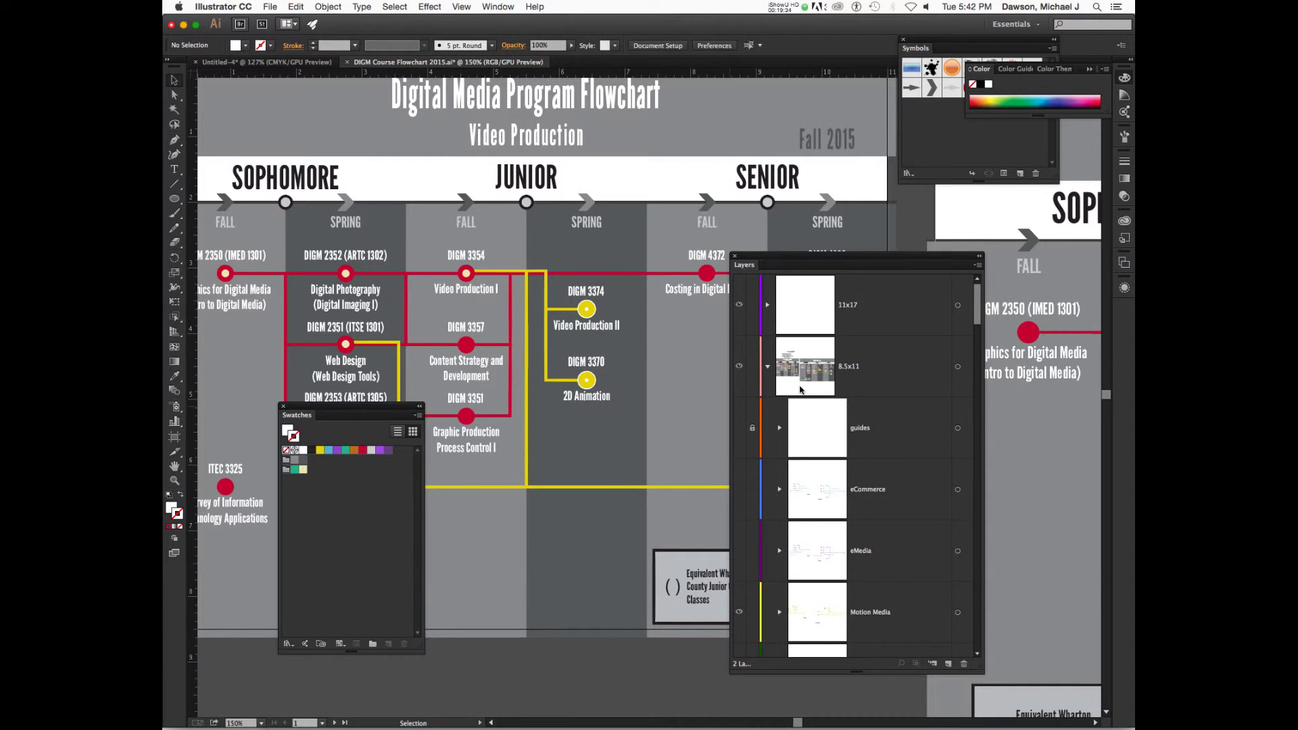
scroll(979, 302, "down", 5)
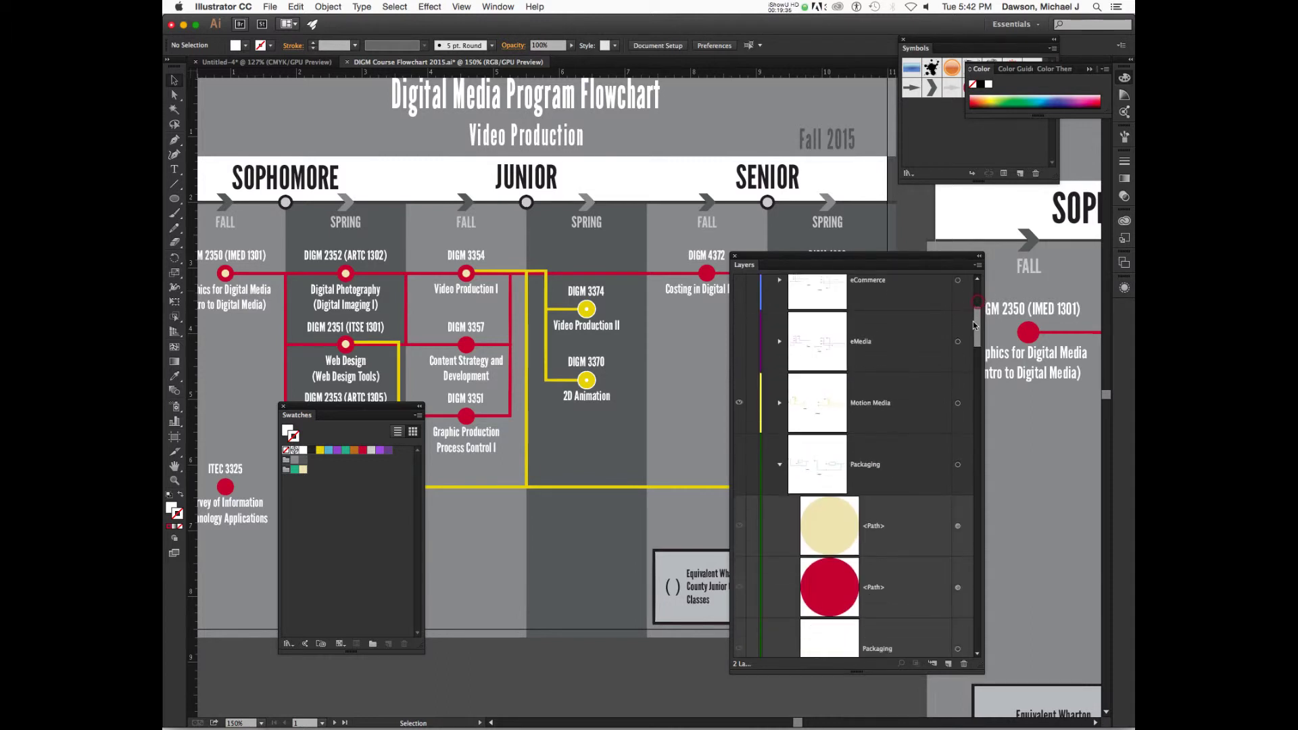
Hide the Motion Media layer, tidy the Color and Symbols panels, and pick the Symbol Sprayer.
left_click(739, 349)
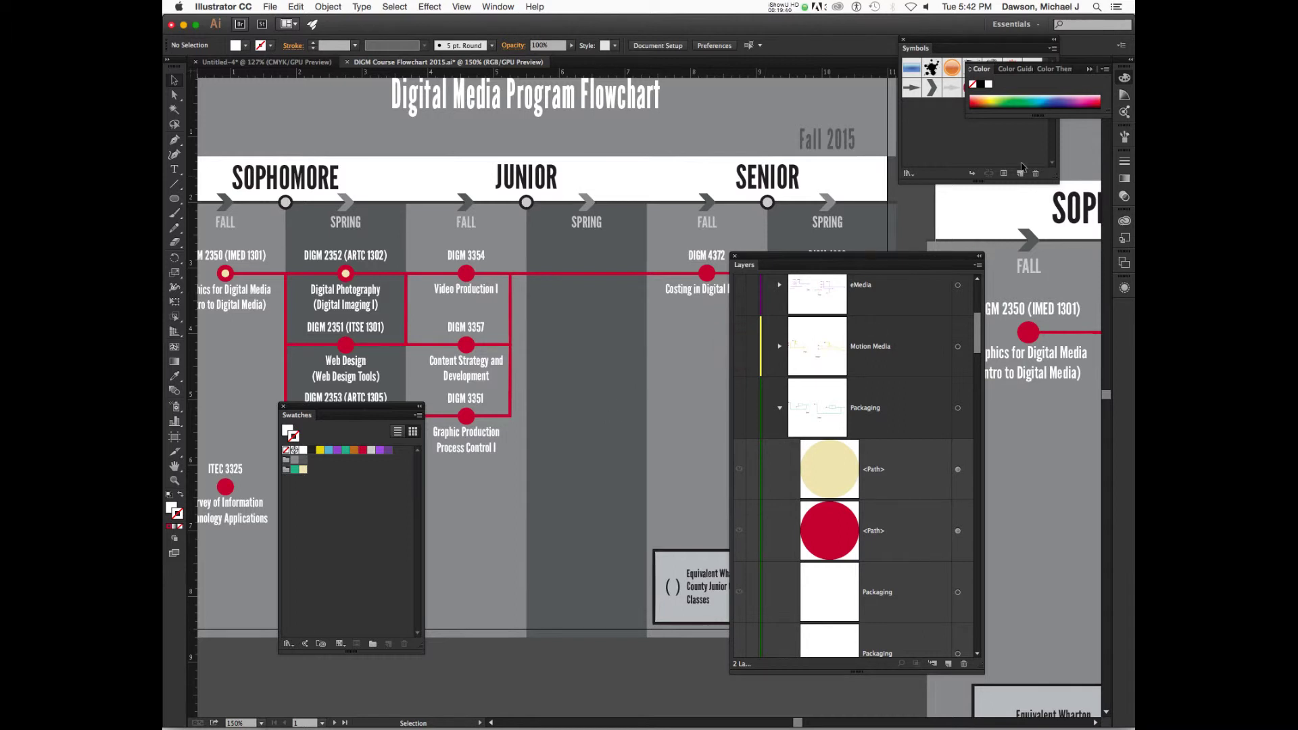
left_click(1124, 78)
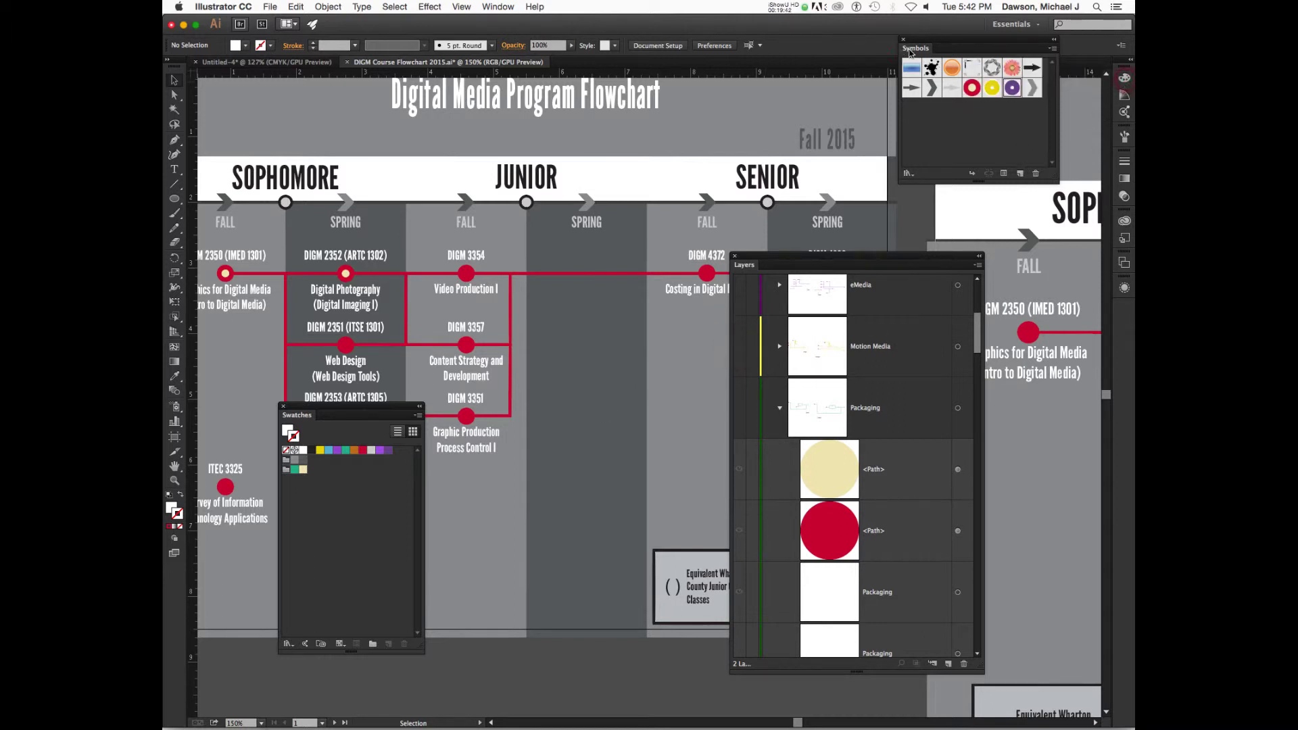
left_click_drag(915, 53, 939, 59)
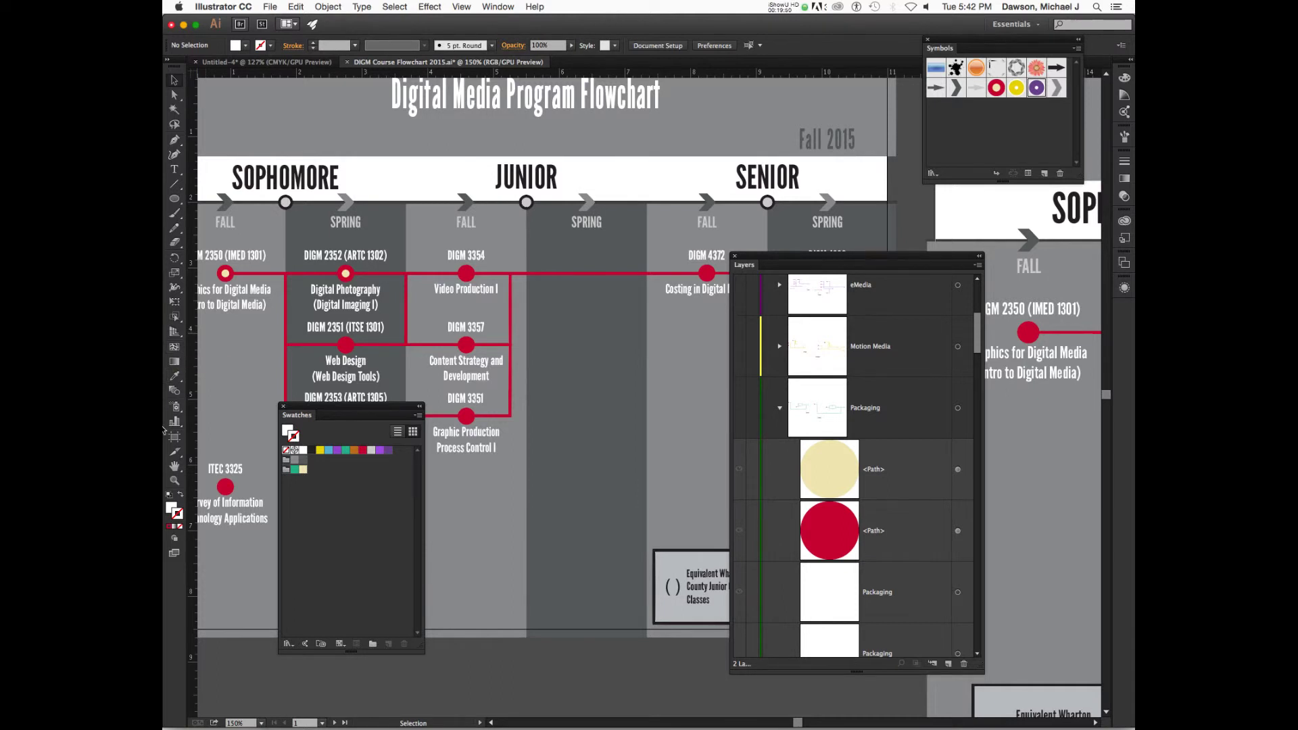
left_click(178, 408)
Close the Layers and Symbols panels and keep the Symbol Sprayer as the active tool.
left_click(735, 257)
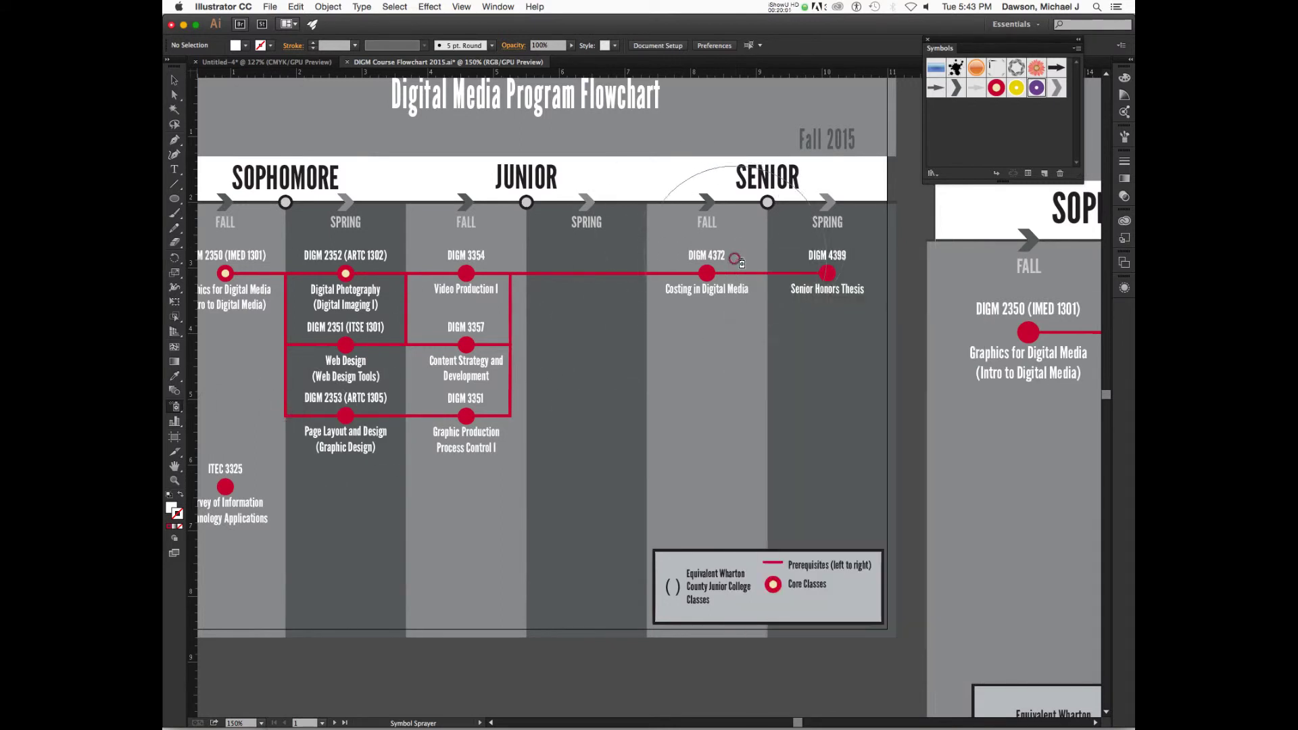
left_click(928, 39)
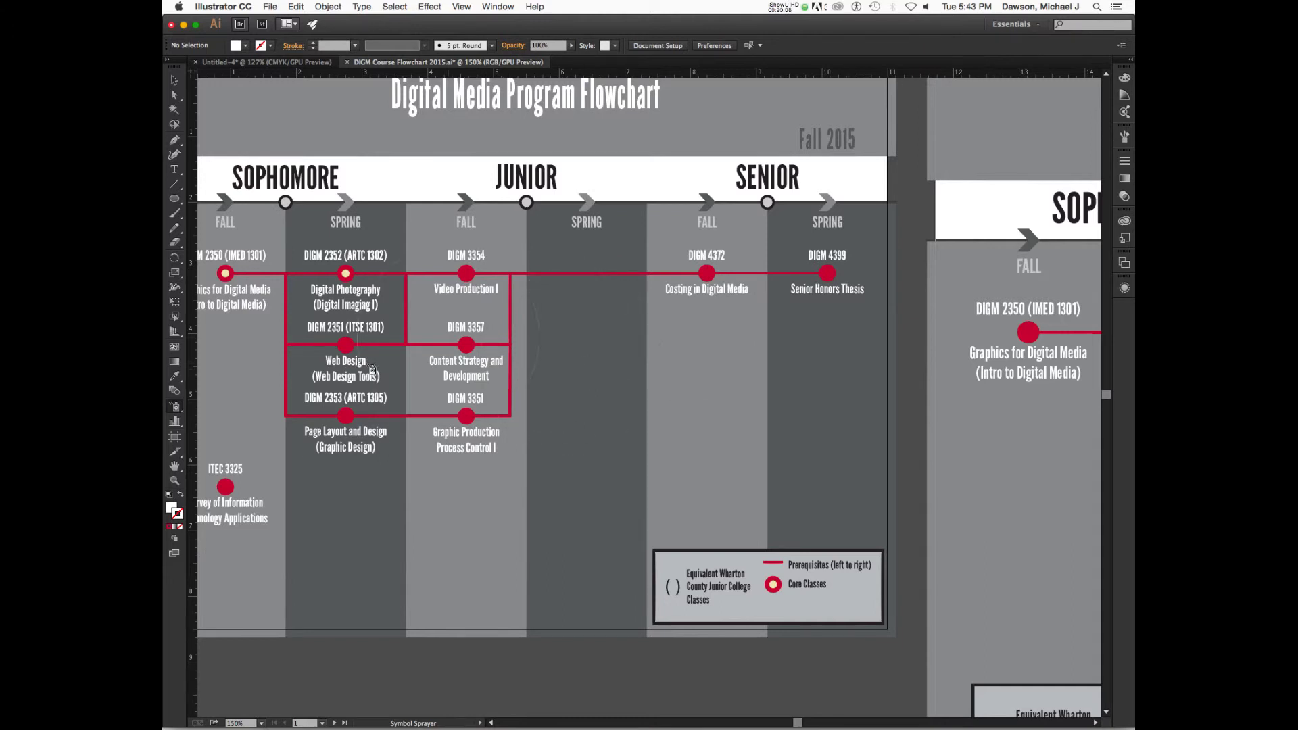
left_click(192, 409)
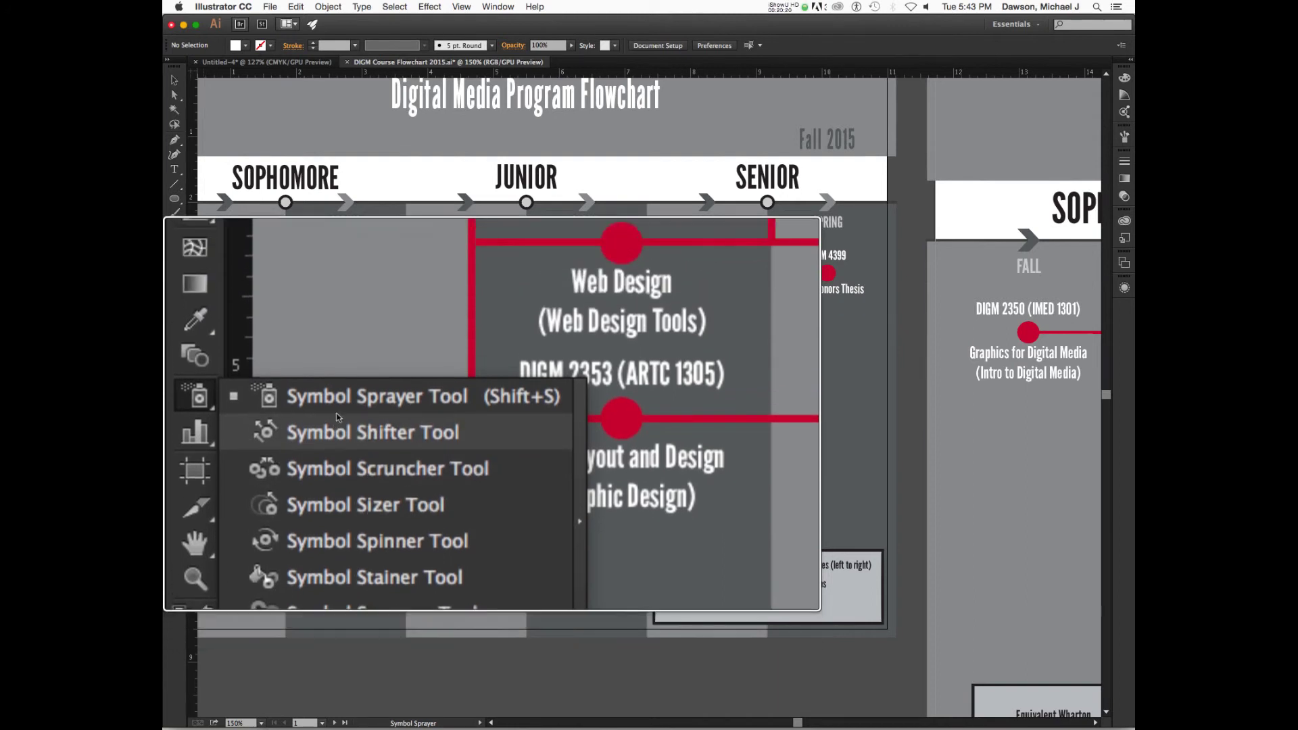
left_click(332, 411)
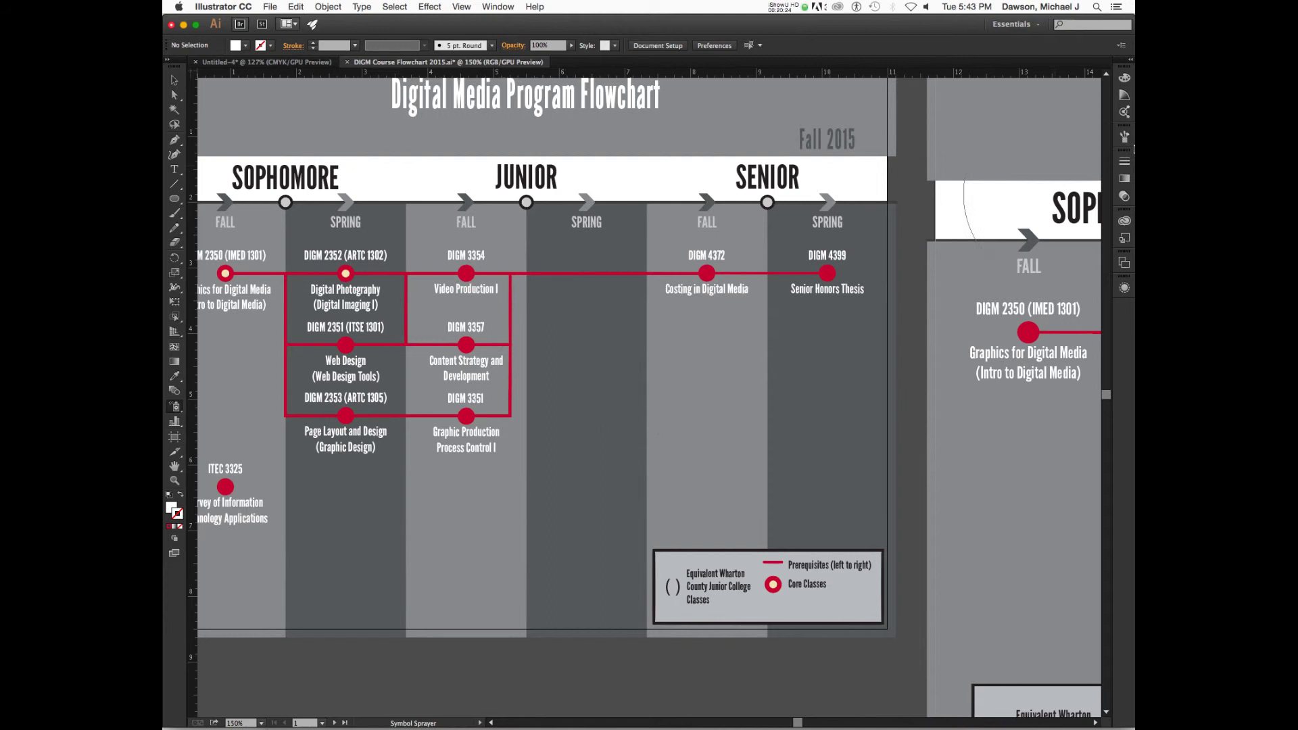
Check the Brushes, Stroke and Transparency dock panels, then open the Window menu.
left_click(1124, 136)
left_click(1124, 161)
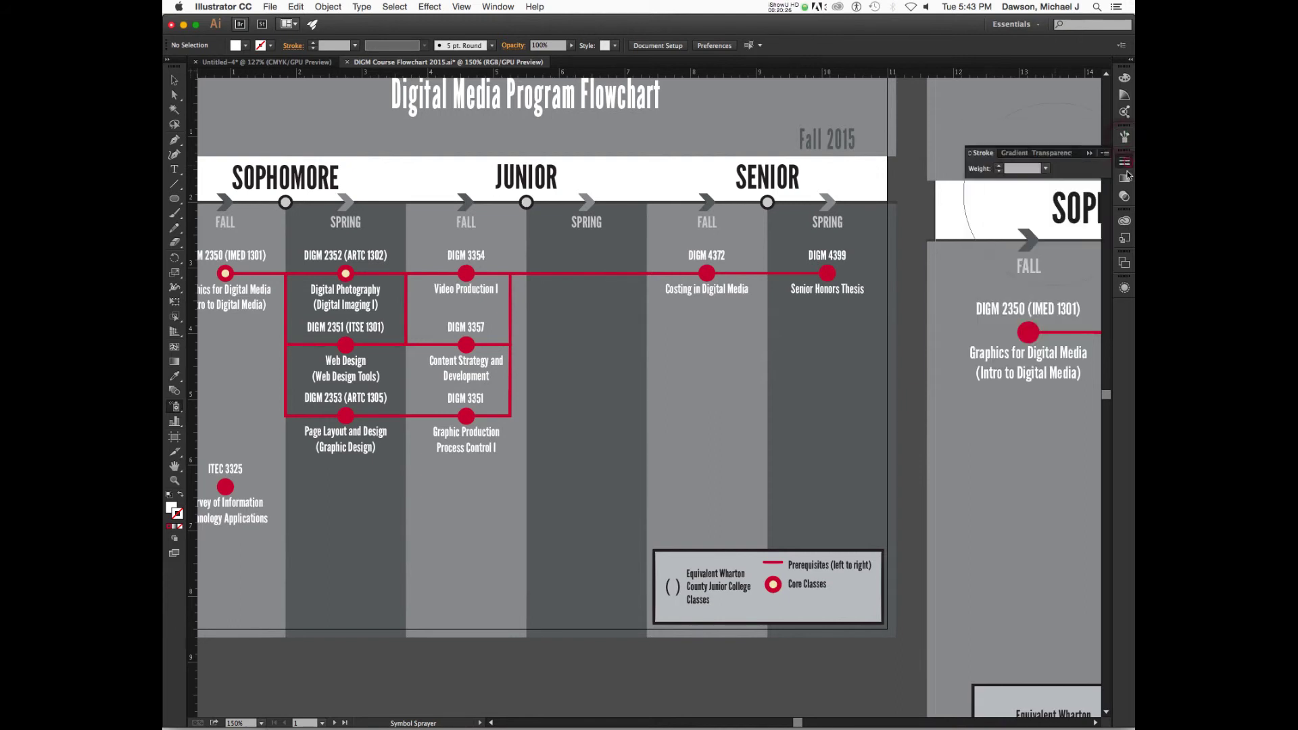
left_click(1125, 178)
left_click(1124, 196)
left_click(1125, 136)
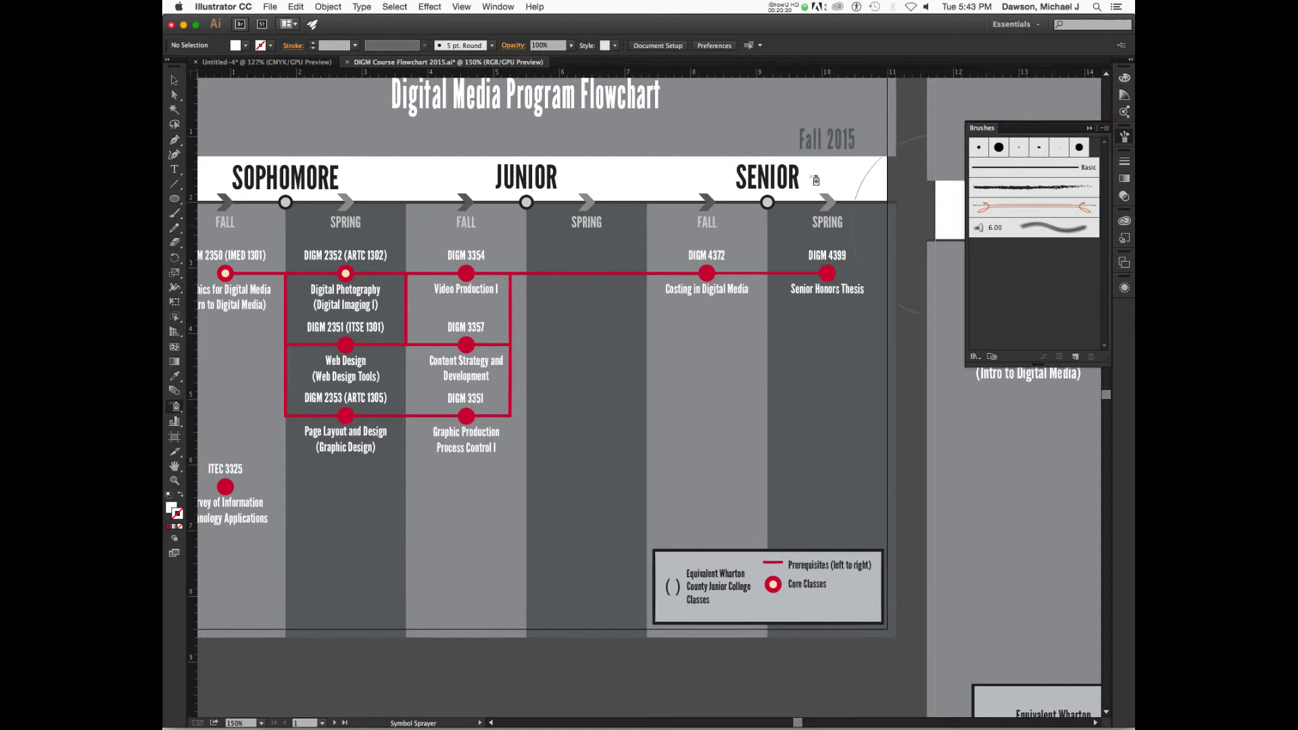
left_click(498, 8)
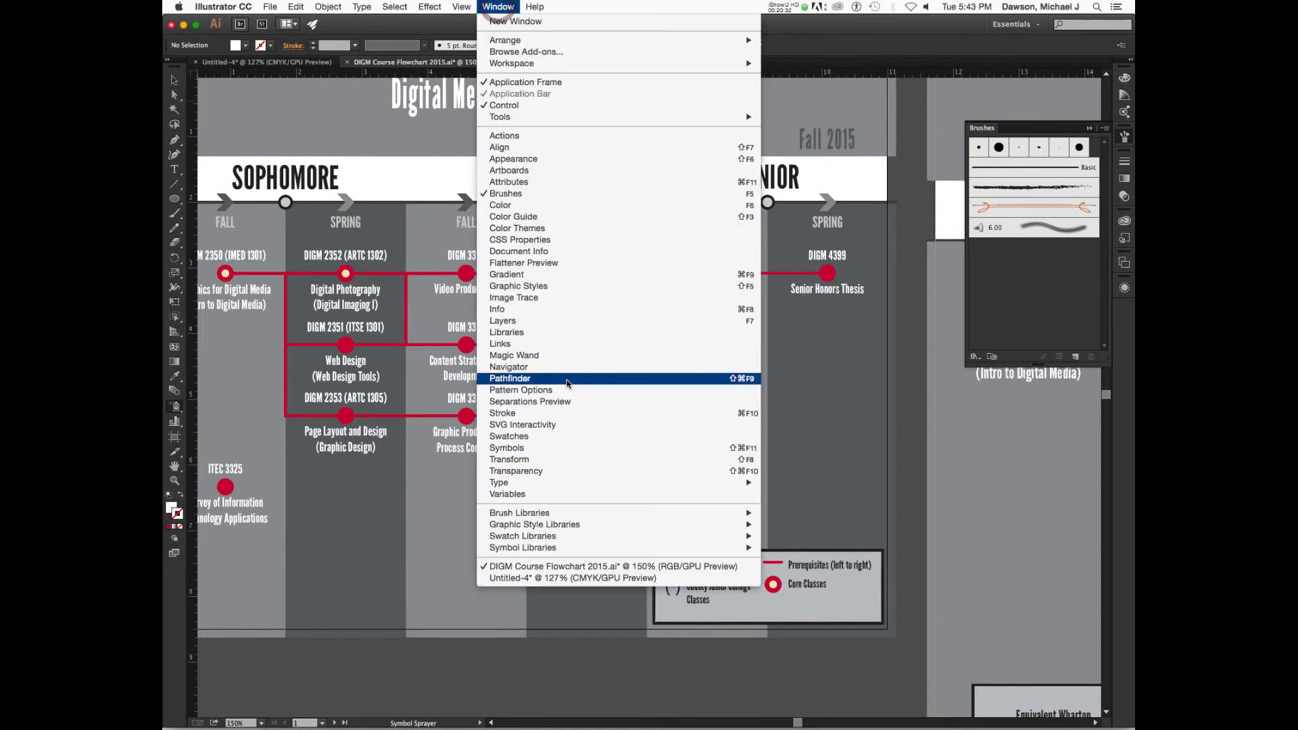
Spray red core-class circle symbols over the Junior columns and nudge the set left.
left_click(565, 449)
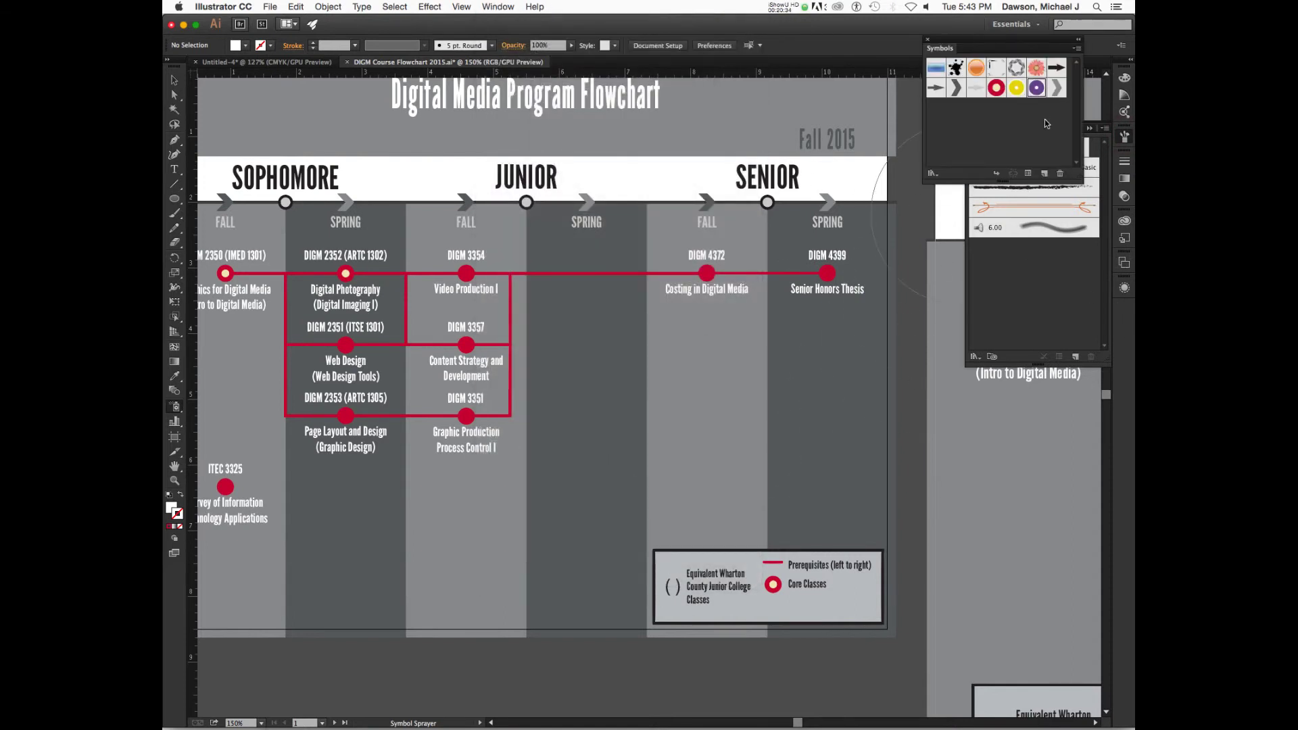
left_click(996, 88)
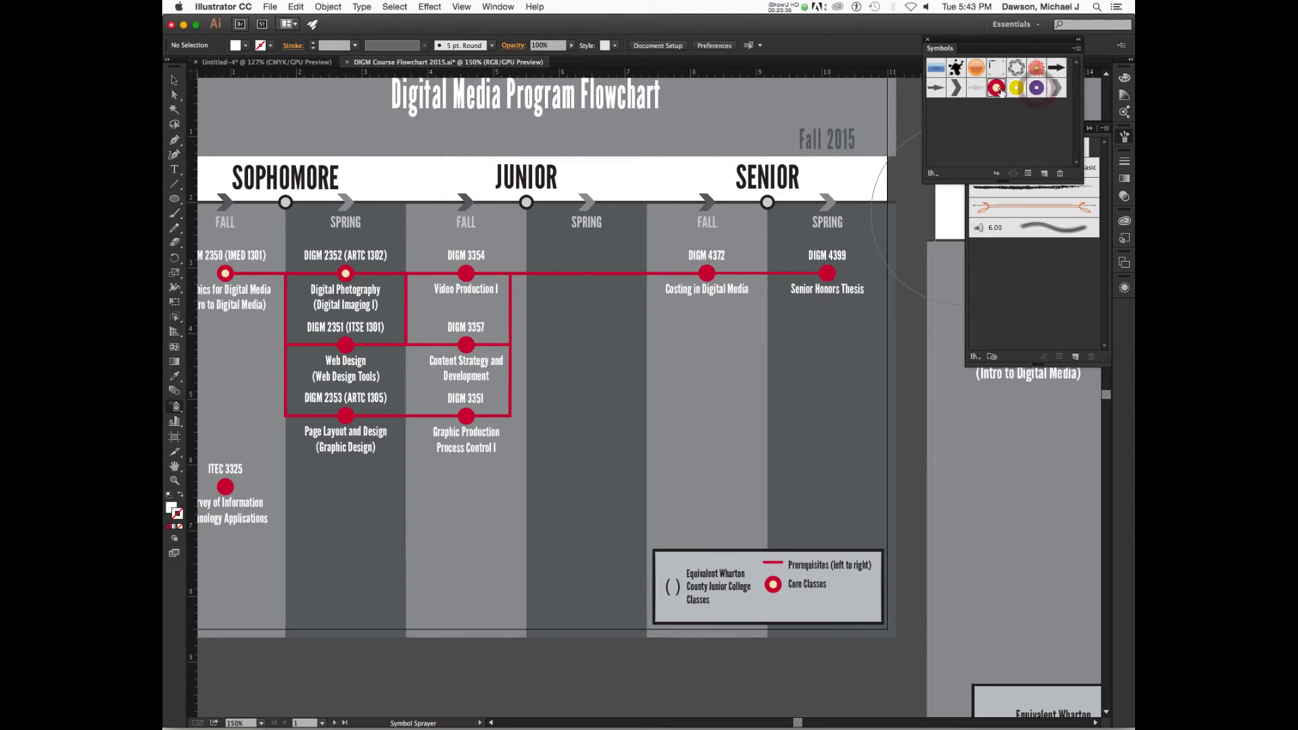
mouse_move(582, 368)
left_mouse_down()
mouse_move(595, 338)
mouse_move(505, 277)
mouse_move(378, 348)
mouse_move(784, 406)
mouse_move(653, 526)
mouse_move(791, 440)
mouse_move(785, 379)
mouse_move(845, 405)
mouse_move(798, 349)
mouse_move(593, 324)
left_mouse_up()
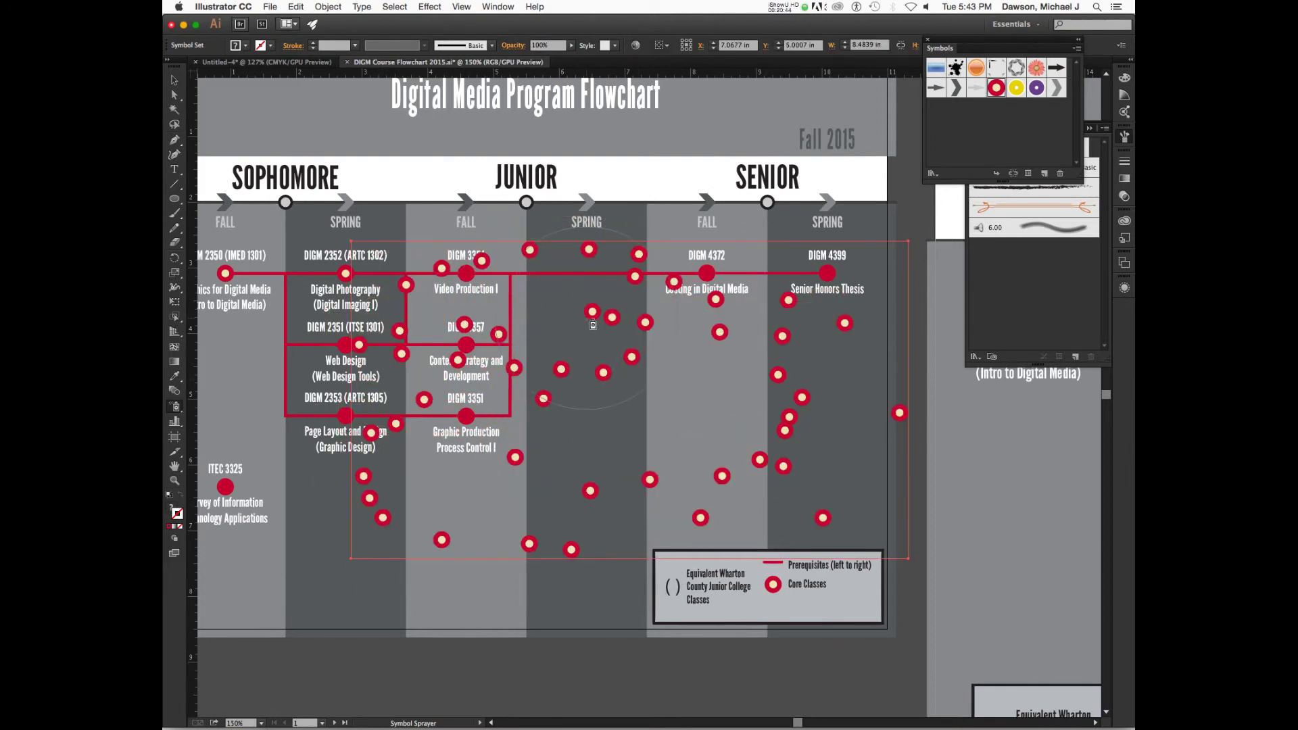
key("v")
left_click_drag(645, 326, 616, 329)
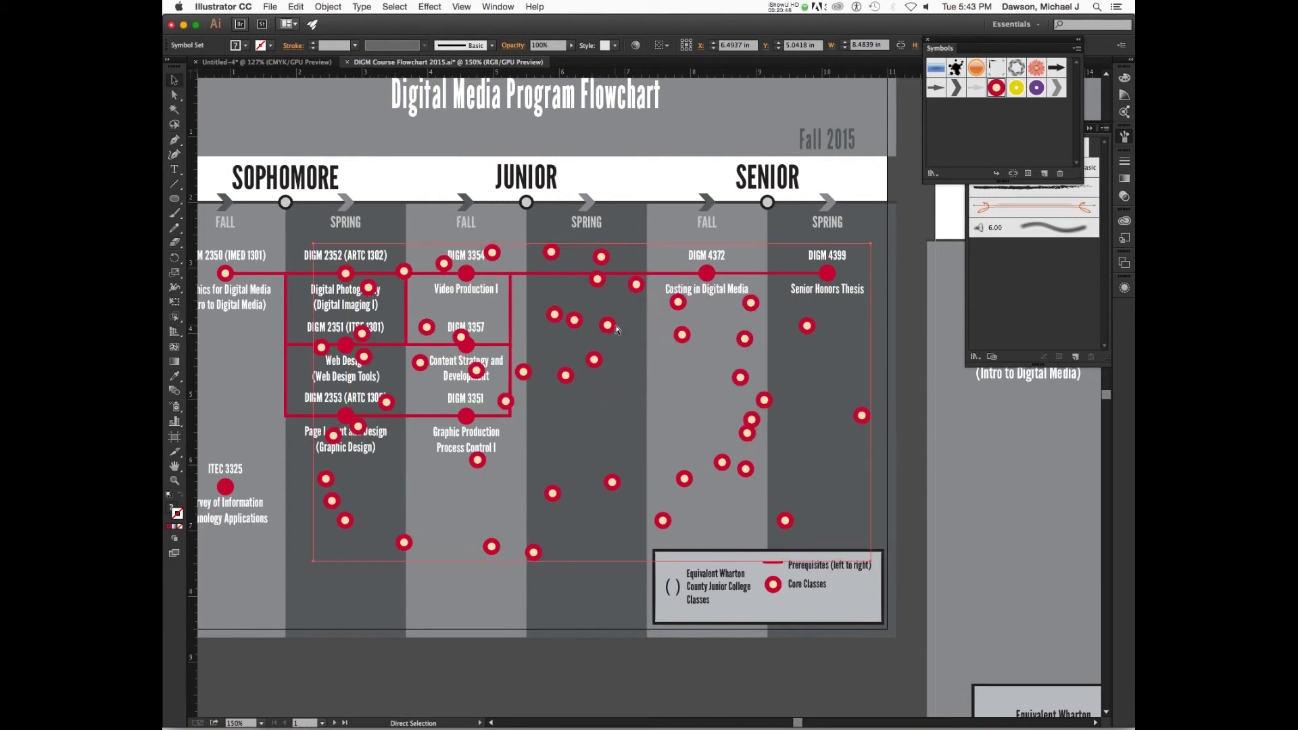
Zoom to 200% and push the red circles into new positions with the Symbol Shifter.
key("super+equal")
scroll(617, 329, "left", 2)
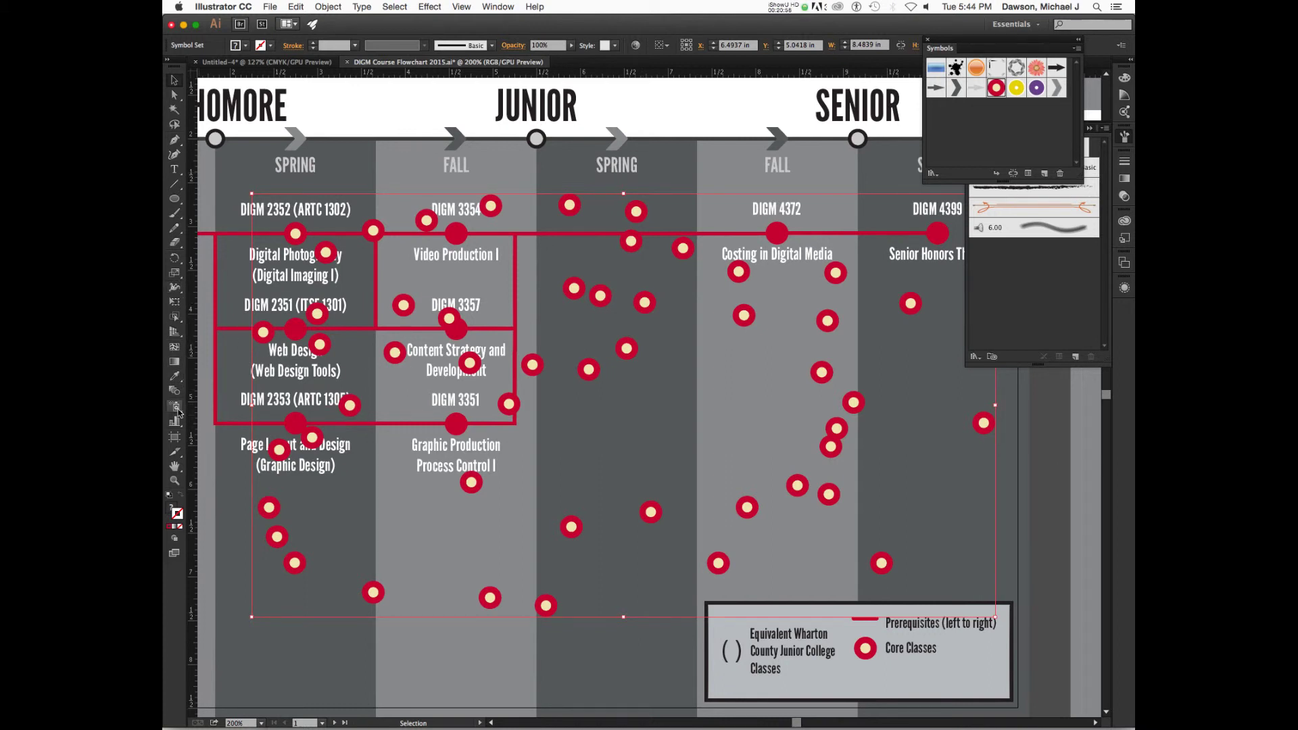
left_click_drag(175, 406, 230, 423)
mouse_move(471, 421)
left_mouse_down()
mouse_move(458, 390)
mouse_move(530, 288)
mouse_move(729, 319)
mouse_move(758, 277)
mouse_move(690, 270)
mouse_move(569, 334)
mouse_move(552, 274)
mouse_move(640, 295)
mouse_move(643, 350)
mouse_move(578, 393)
mouse_move(639, 483)
mouse_move(539, 387)
mouse_move(508, 448)
mouse_move(574, 383)
mouse_move(523, 426)
mouse_move(540, 404)
mouse_move(655, 338)
left_mouse_up()
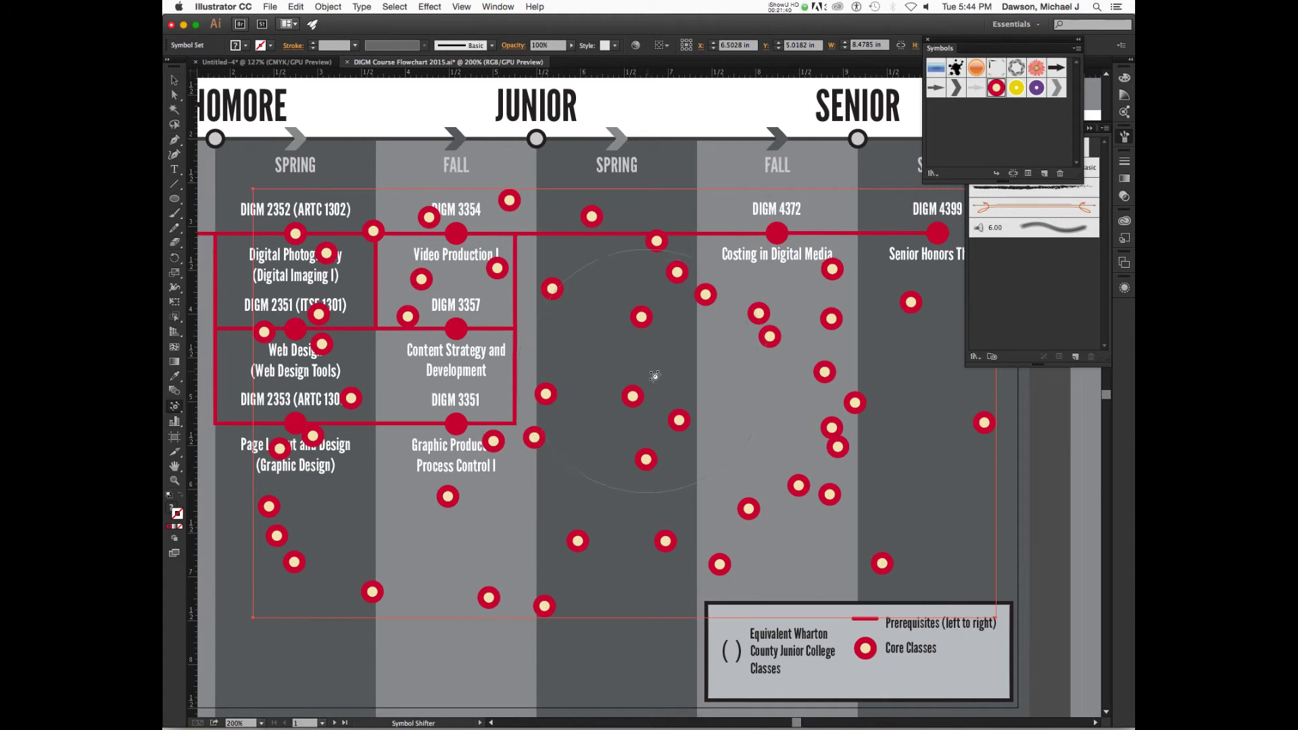
left_click(175, 406)
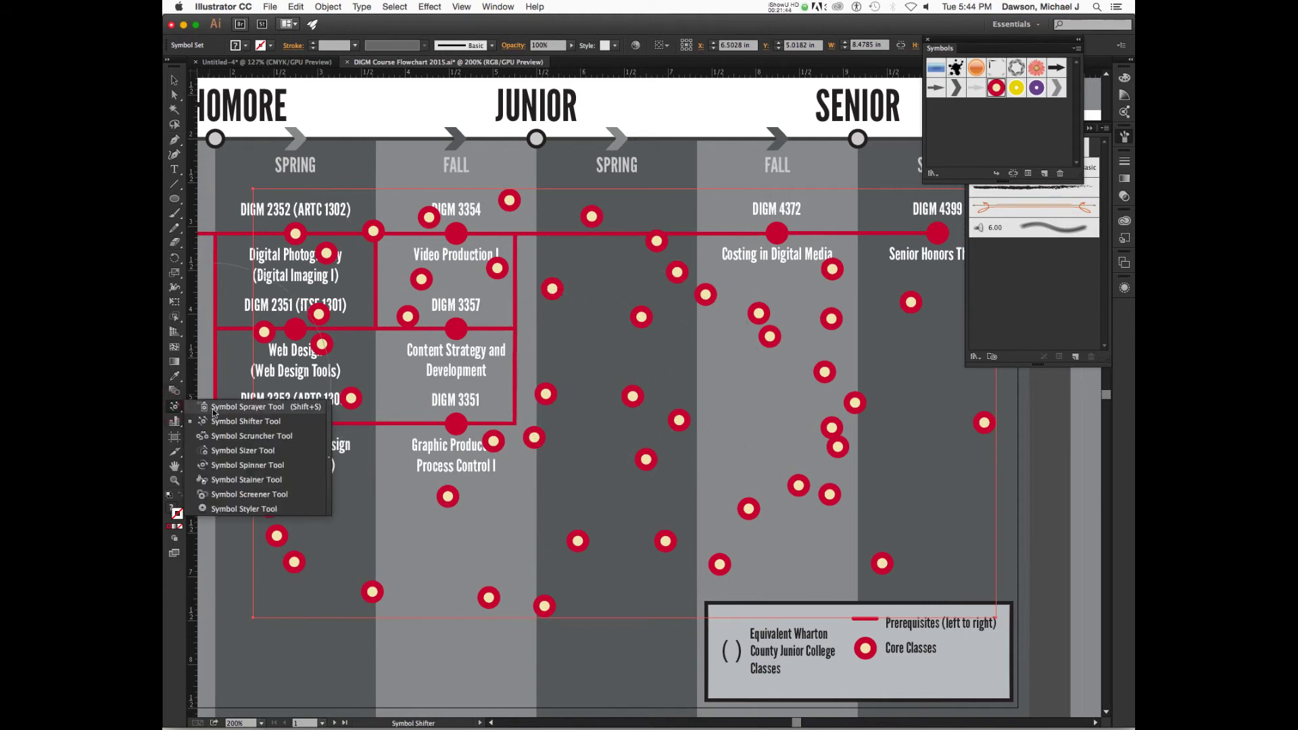
Tear off the symbolism tools as a floating panel and open the Symbol Sprayer options.
left_click(330, 454)
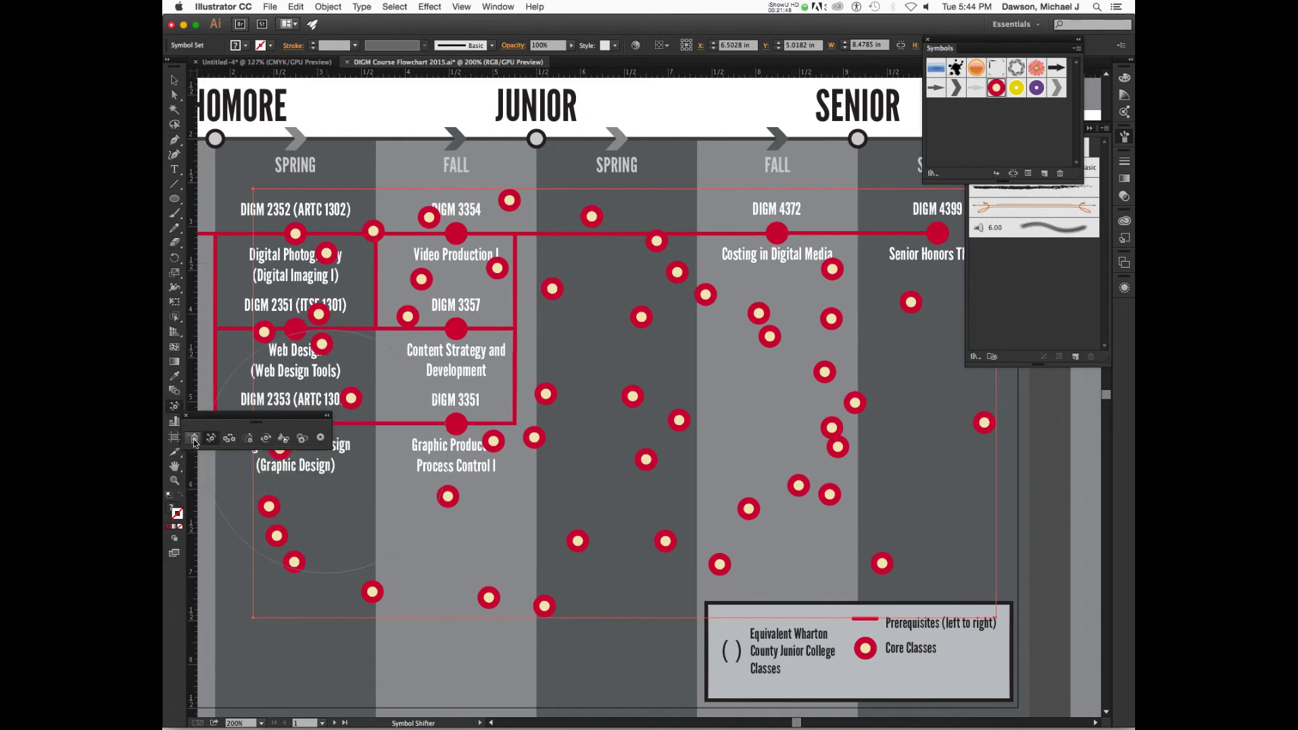
left_click_drag(220, 420, 256, 377)
left_click(231, 397)
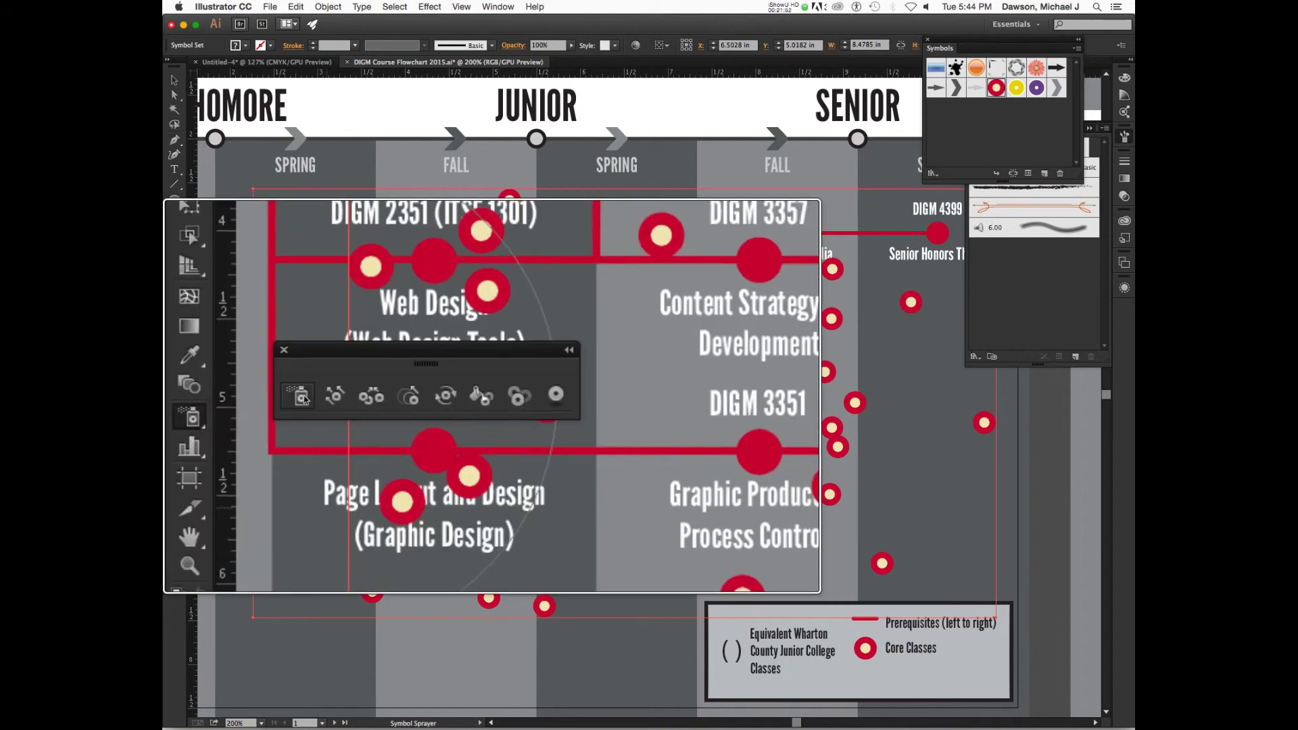
double_click(230, 398)
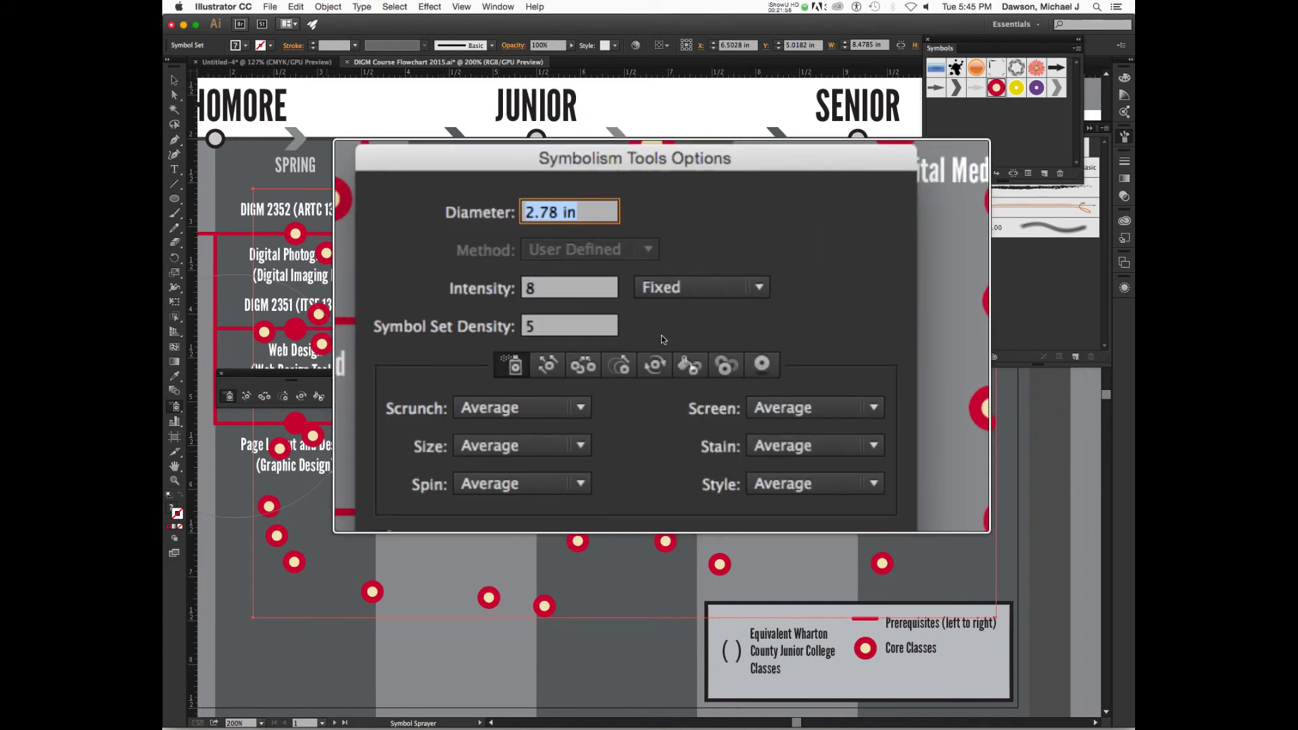
Set Intensity to 10 and Symbol Set Density to 1.
left_click(602, 314)
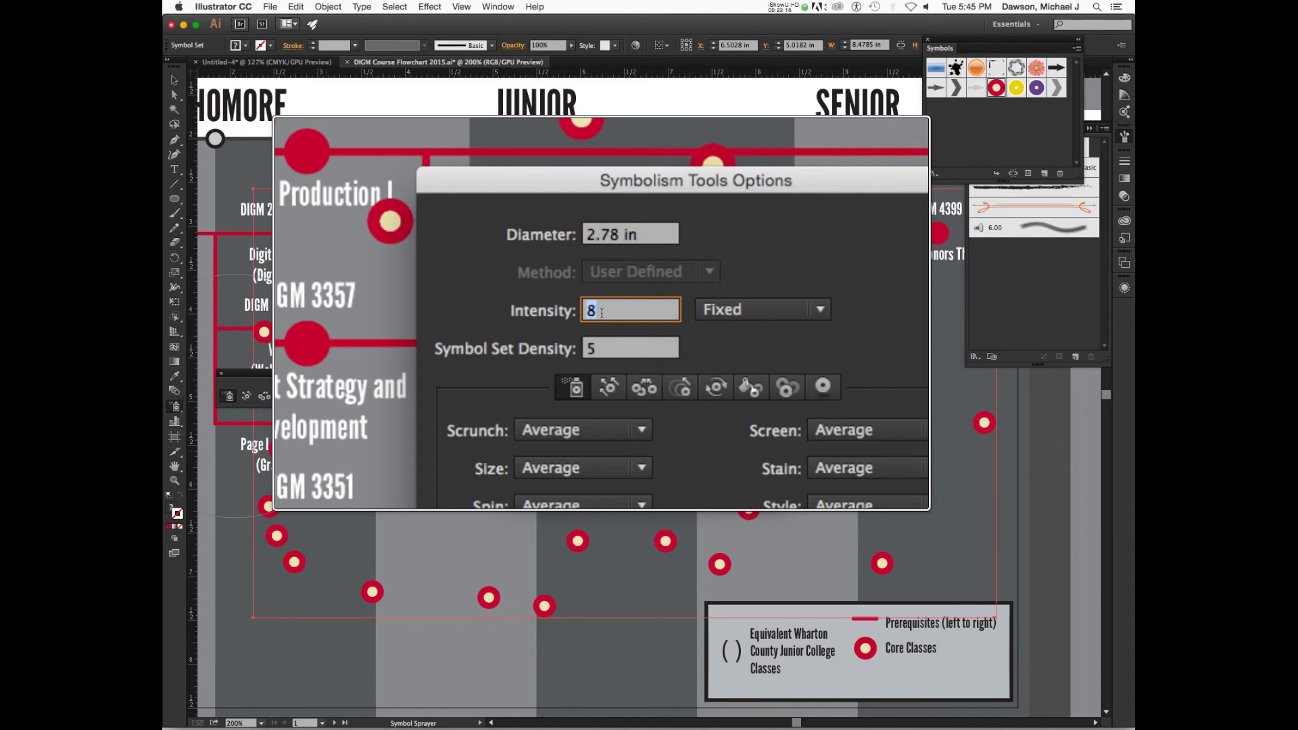
key("Tab")
type("1")
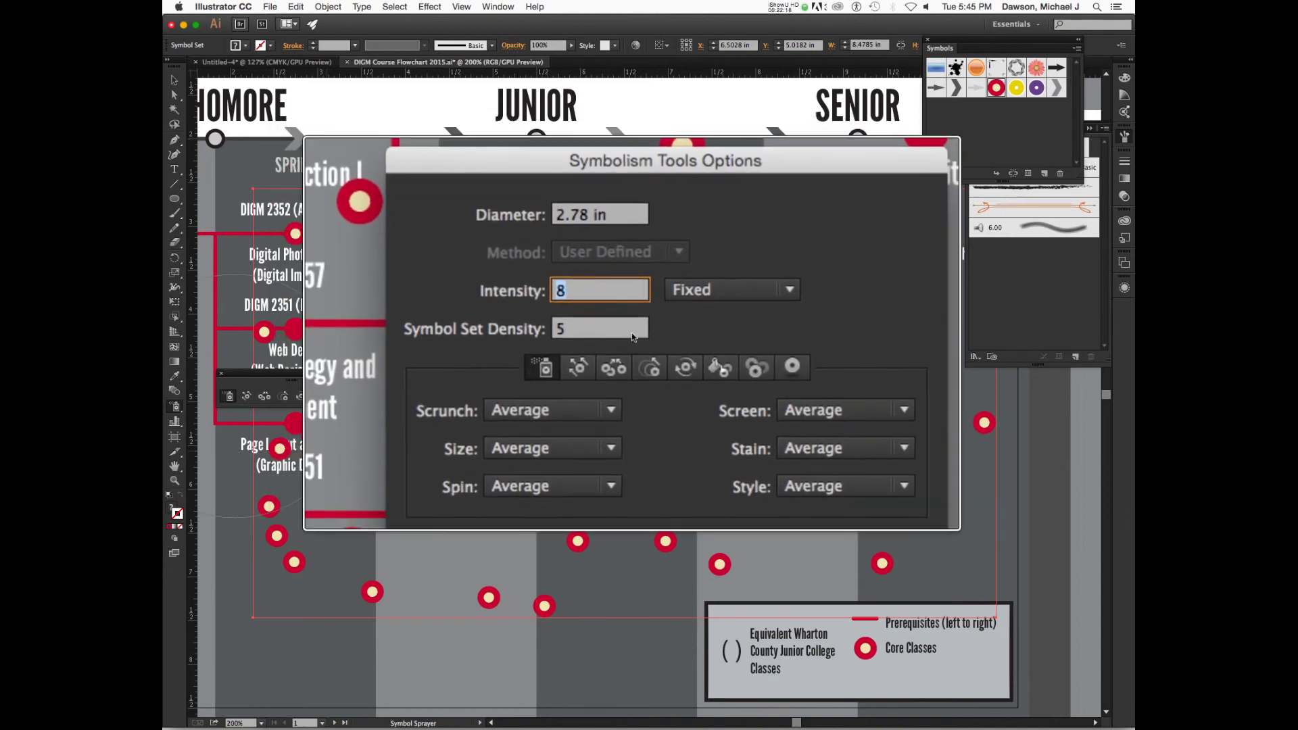
key("shift+Tab")
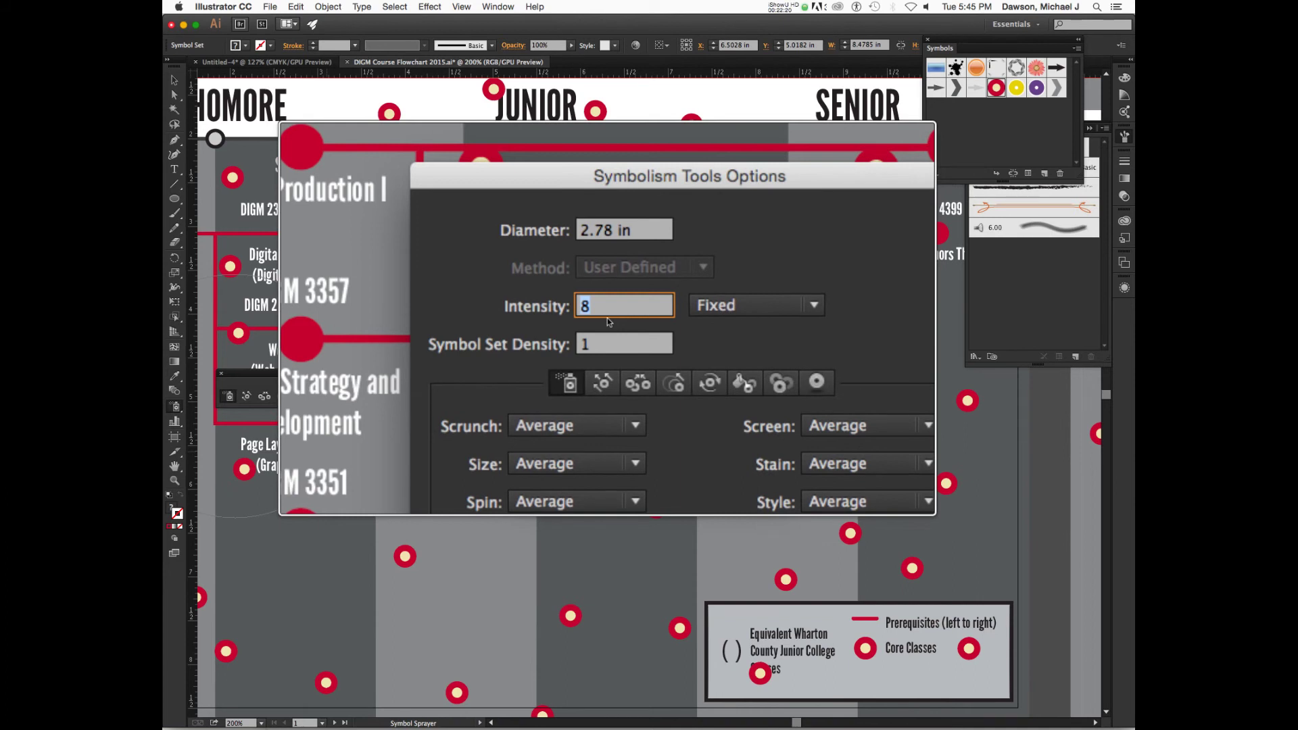
type("10")
key("Tab")
key("shift+Tab")
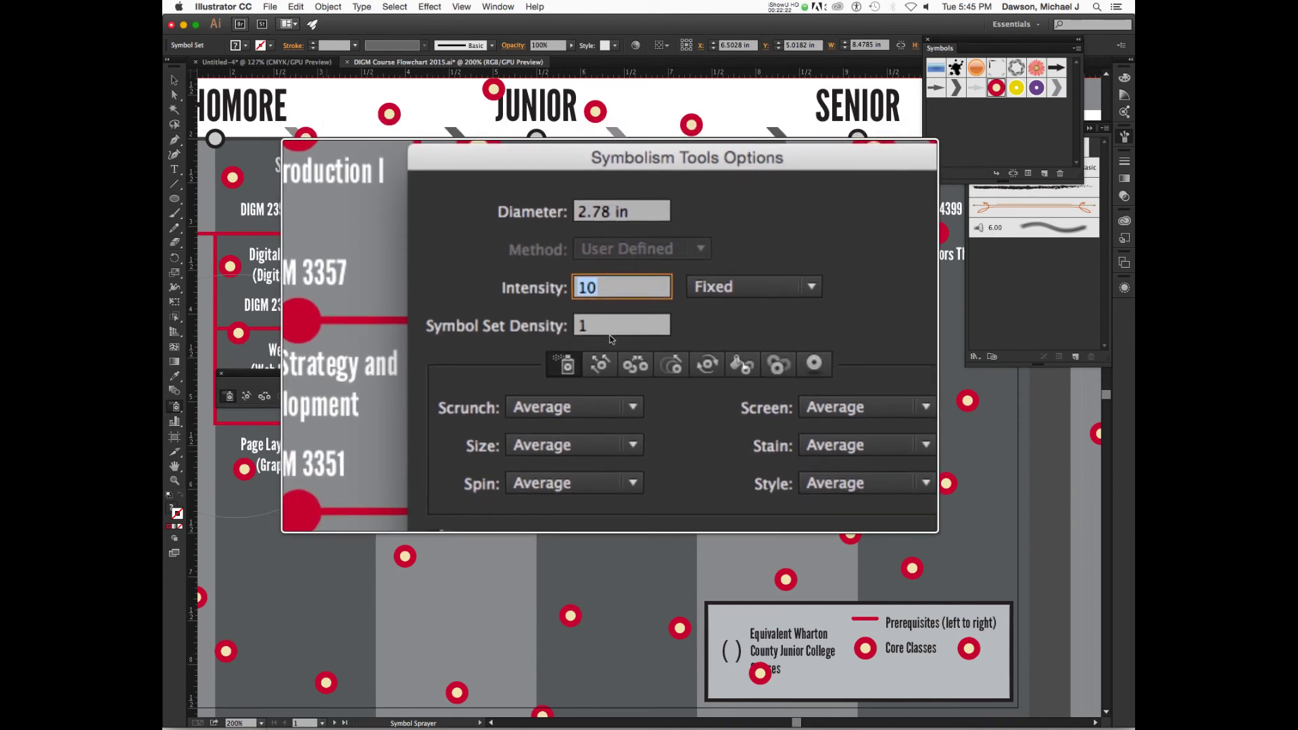
key("Tab")
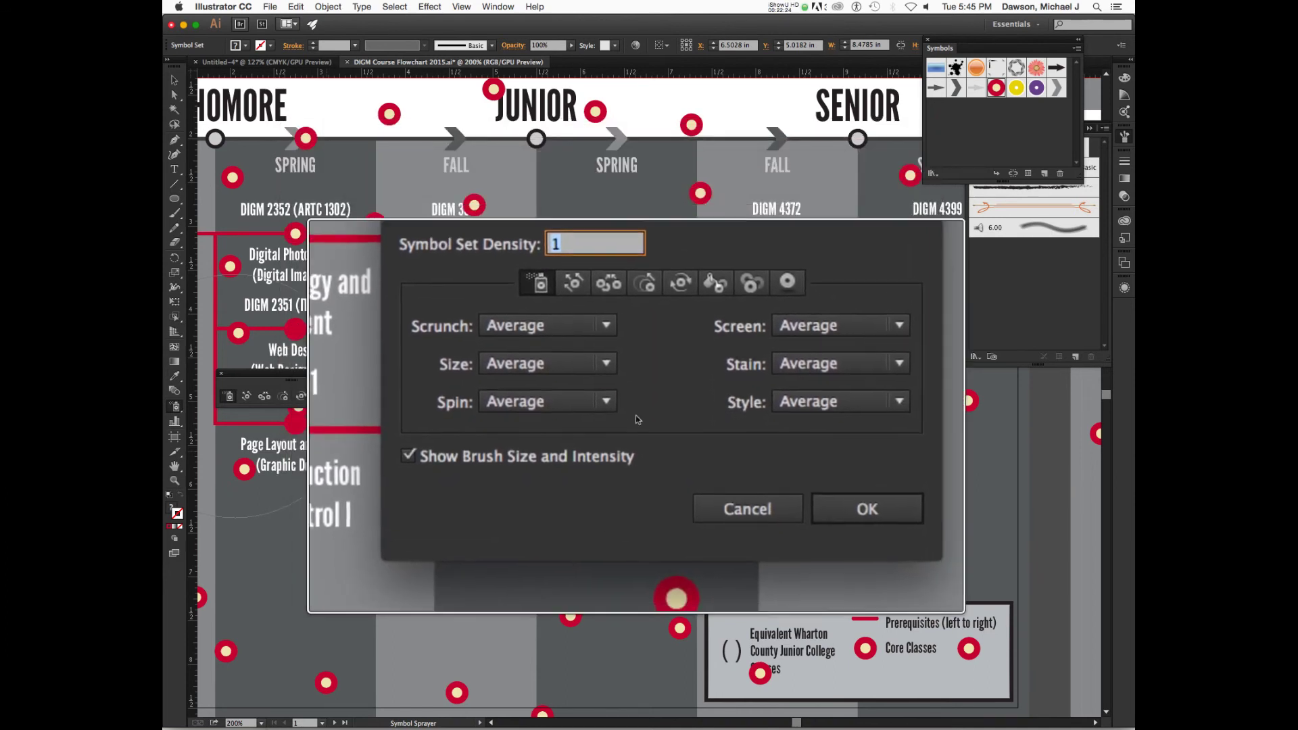
Try Scrunch as User Defined, then set it back to Average.
left_click(628, 376)
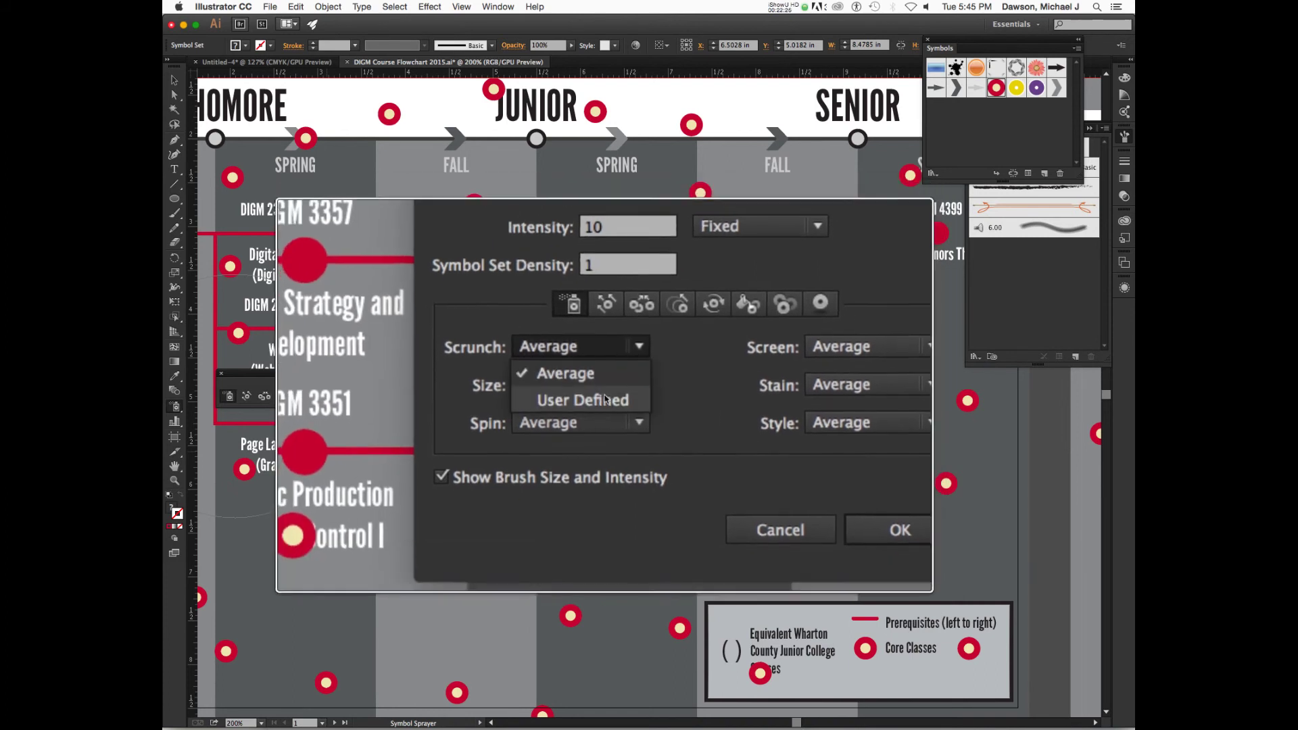
left_click(575, 423)
left_click(606, 369)
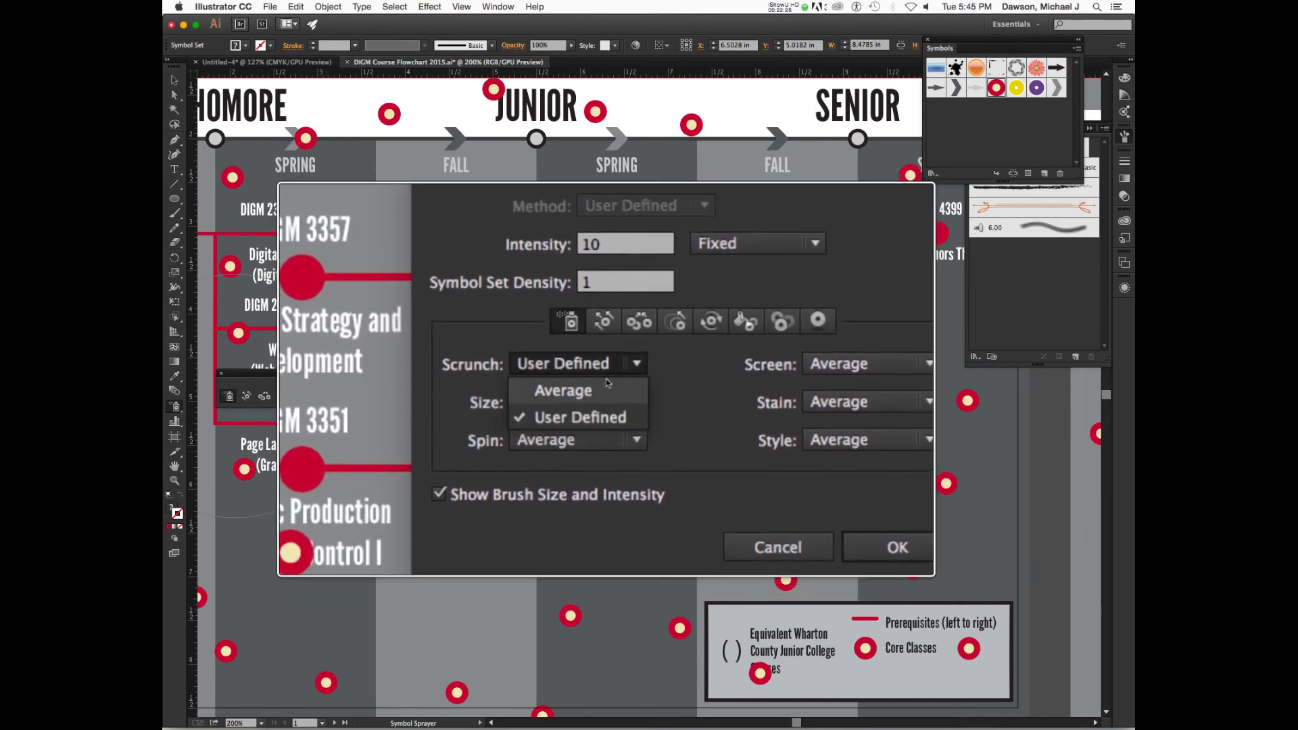
left_click(605, 385)
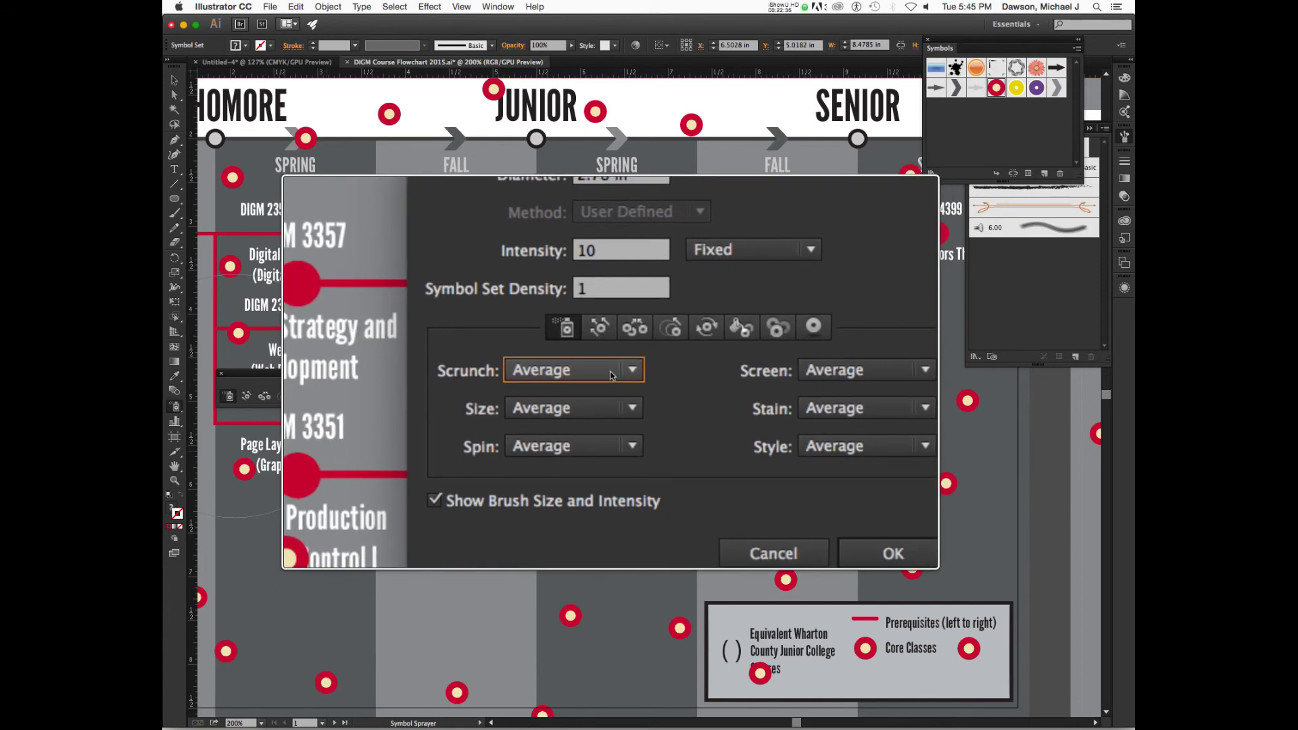
left_click(611, 373)
Review the Shifter, Scruncher, Sizer, Spinner, Stainer, Screener, Styler and Sprayer settings, then Cancel.
left_click(604, 347)
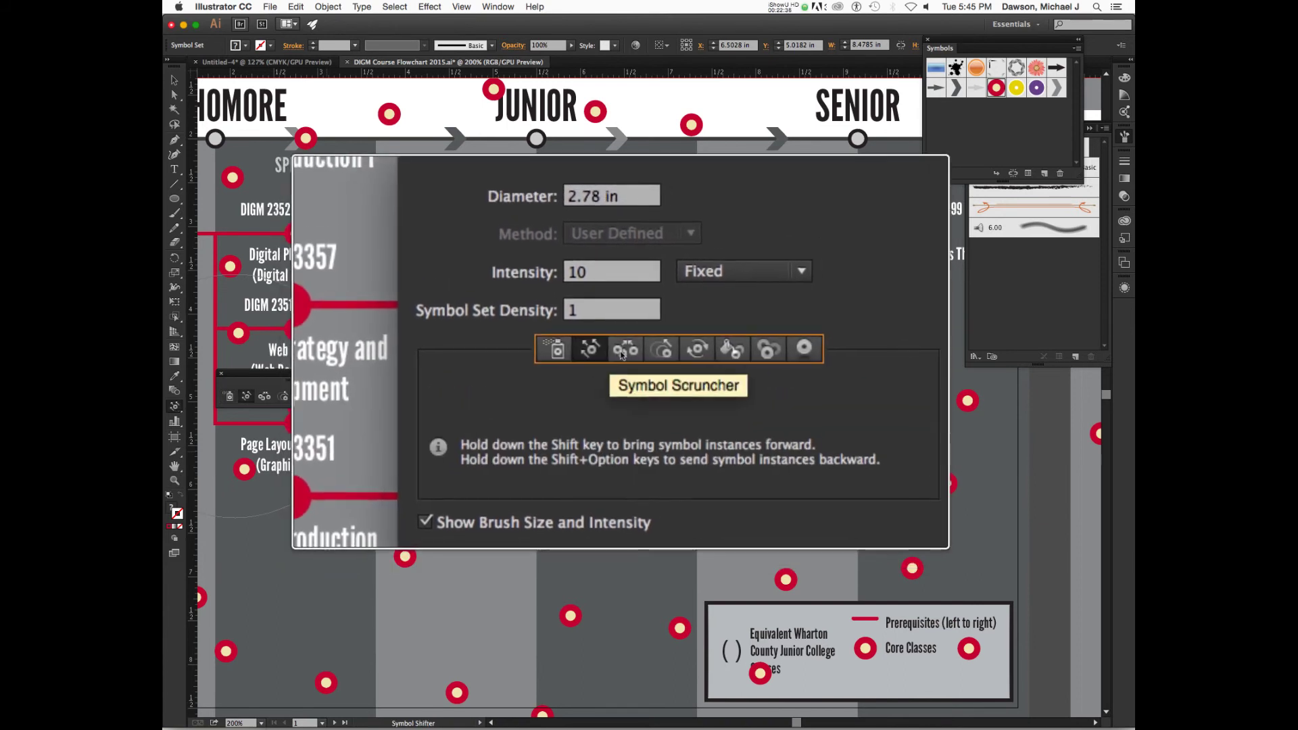
left_click(629, 351)
left_click(648, 348)
left_click(683, 348)
left_click(718, 349)
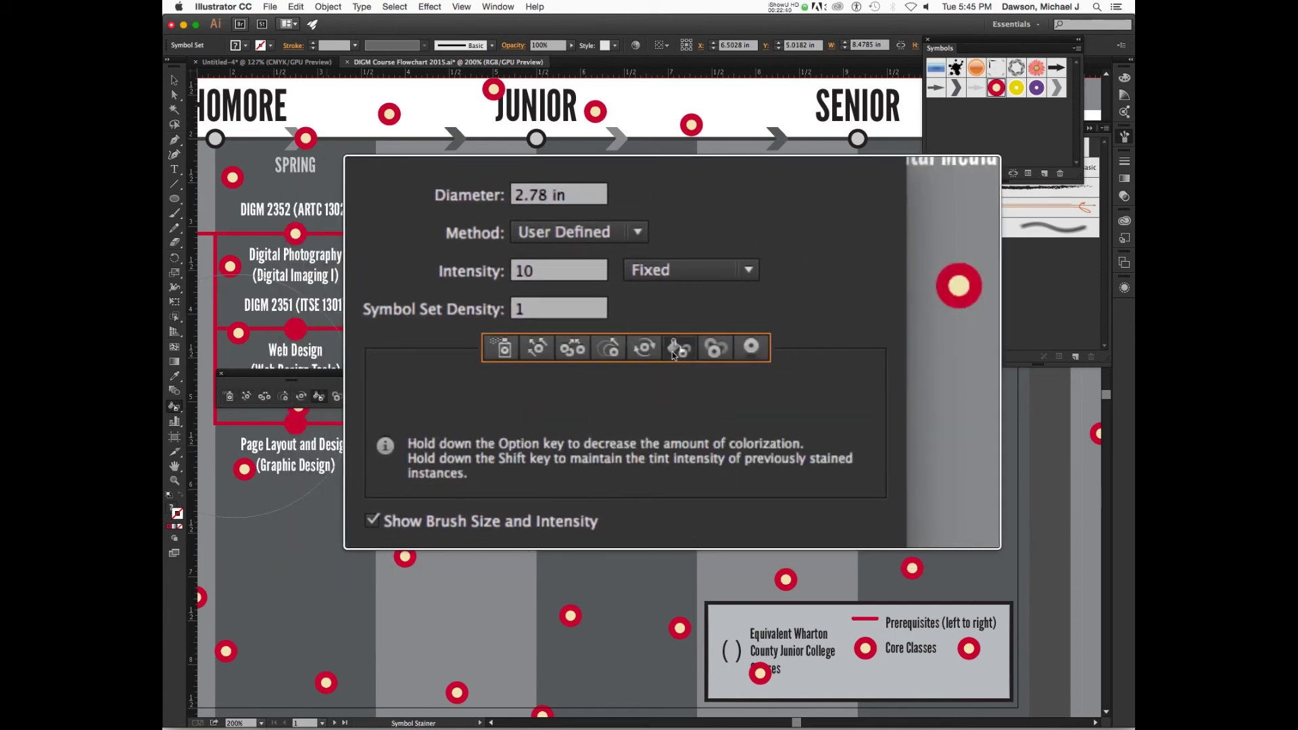
left_click(754, 349)
left_click(355, 396)
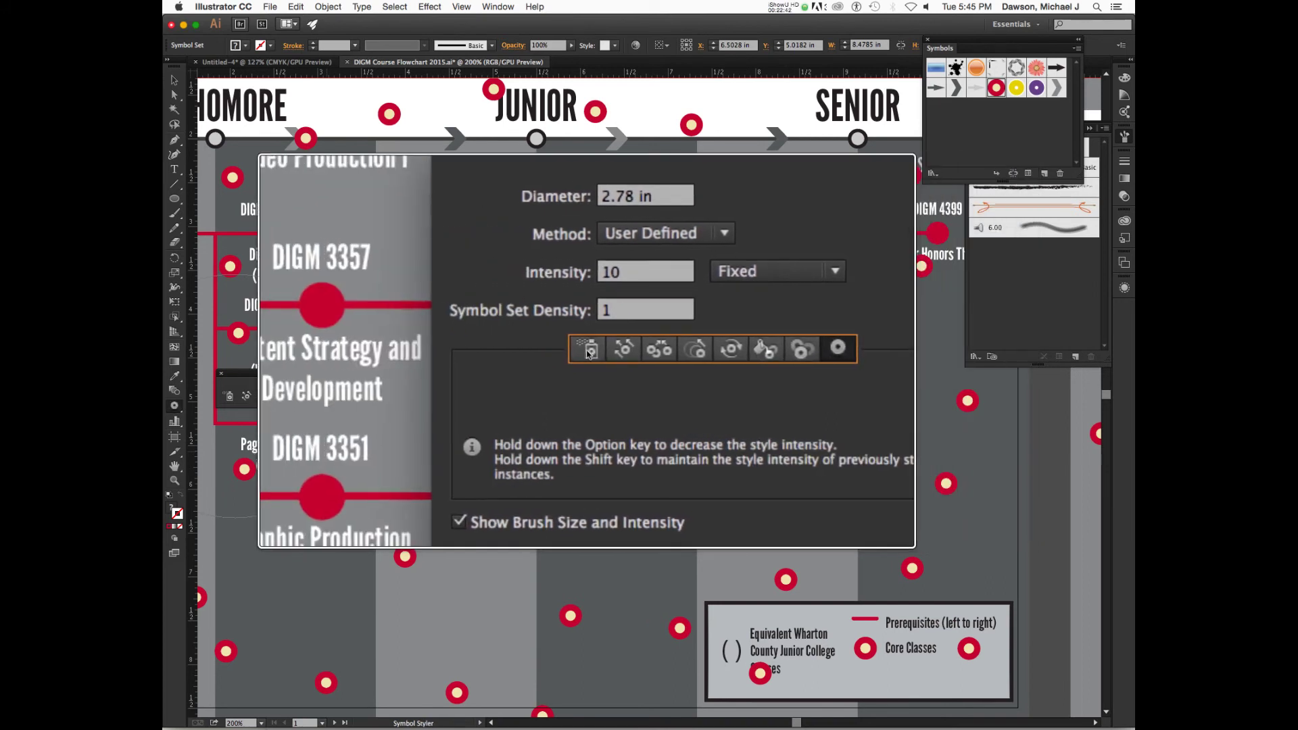
left_click(229, 397)
left_click(698, 466)
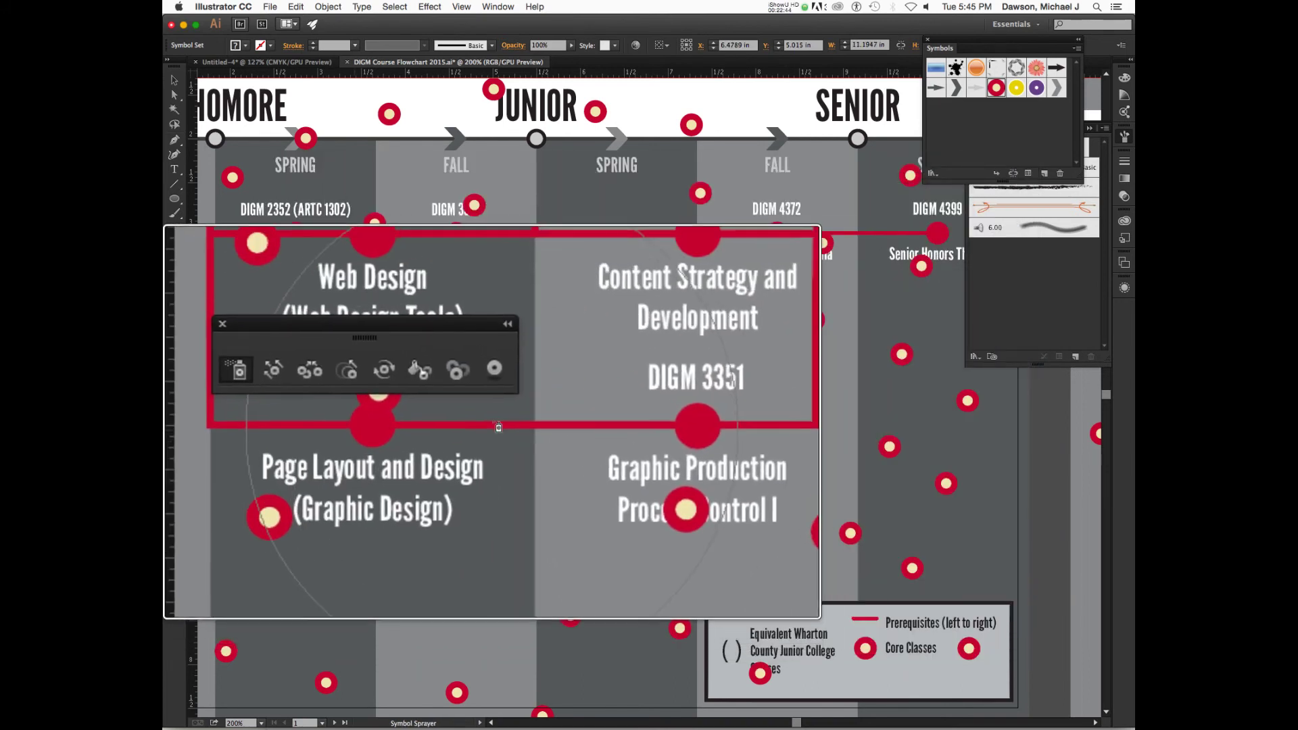
Fade several CoreCircle symbols near Graphic Production Process Control I with the Symbol Screener.
left_click(418, 398)
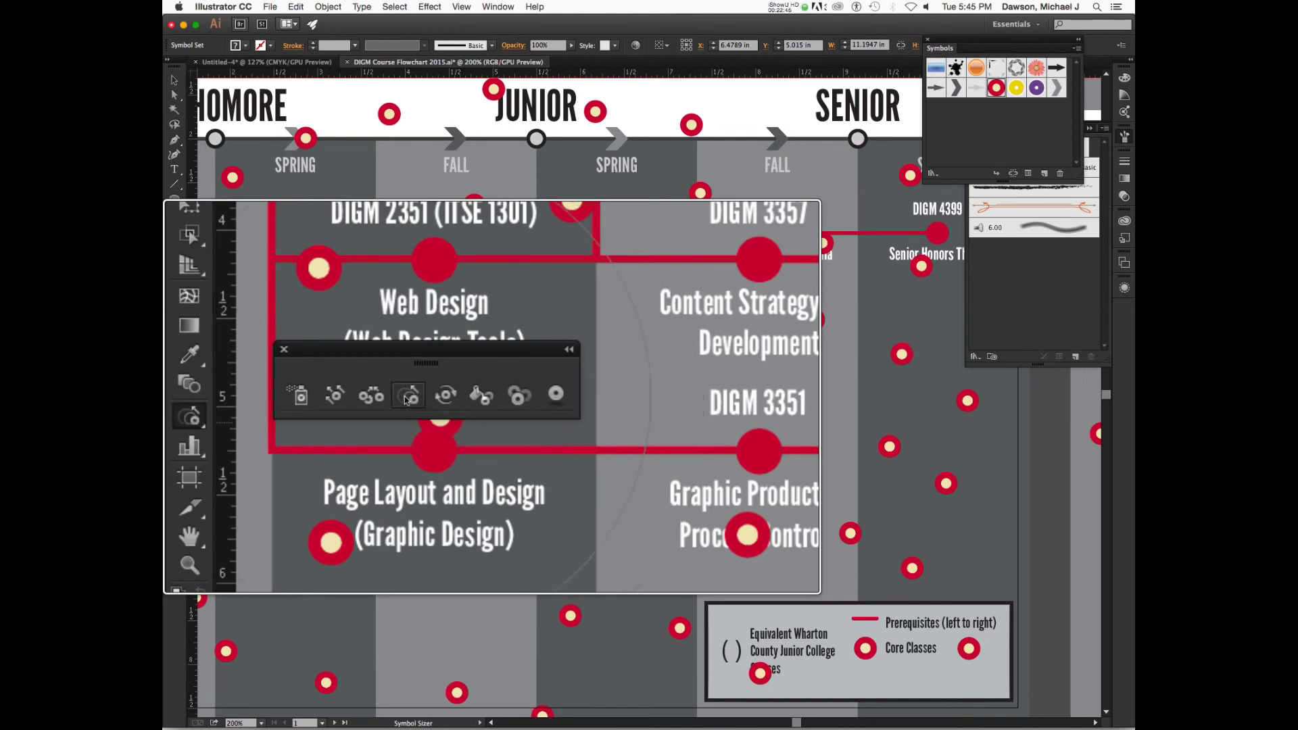
left_click(439, 397)
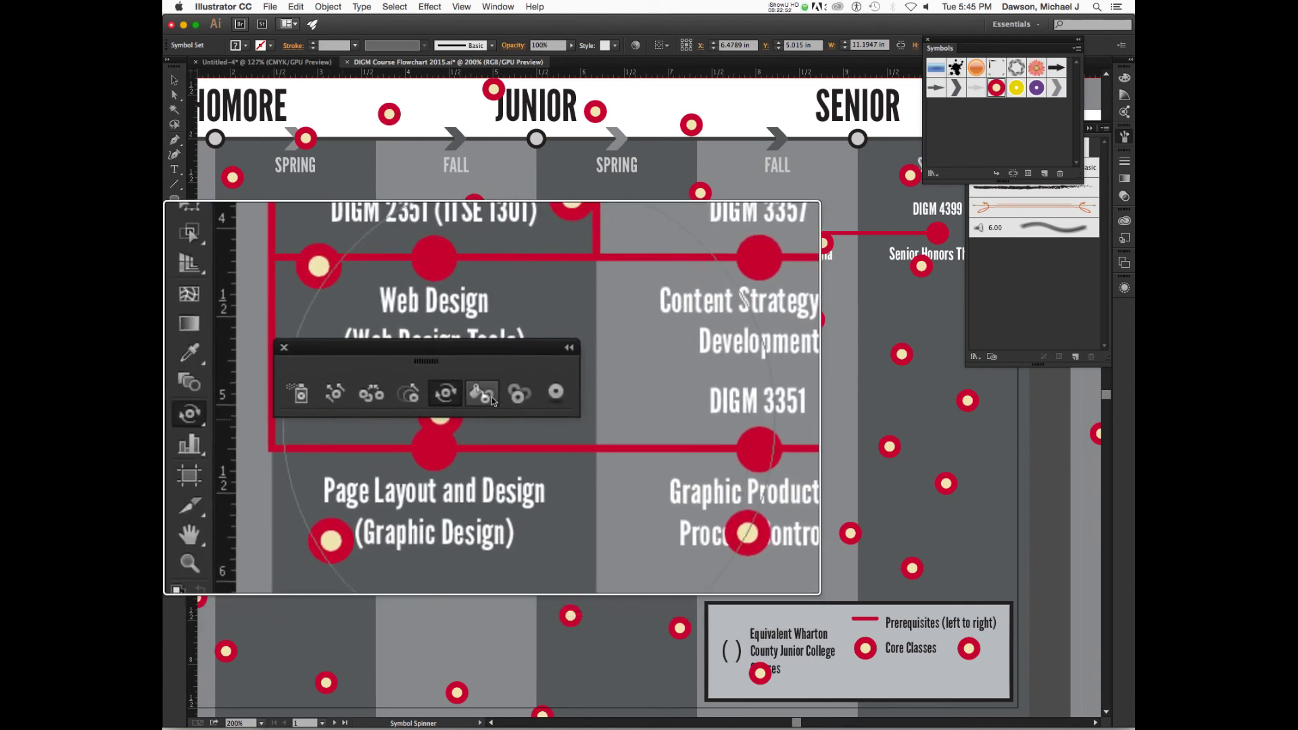
left_click(490, 399)
left_click(518, 395)
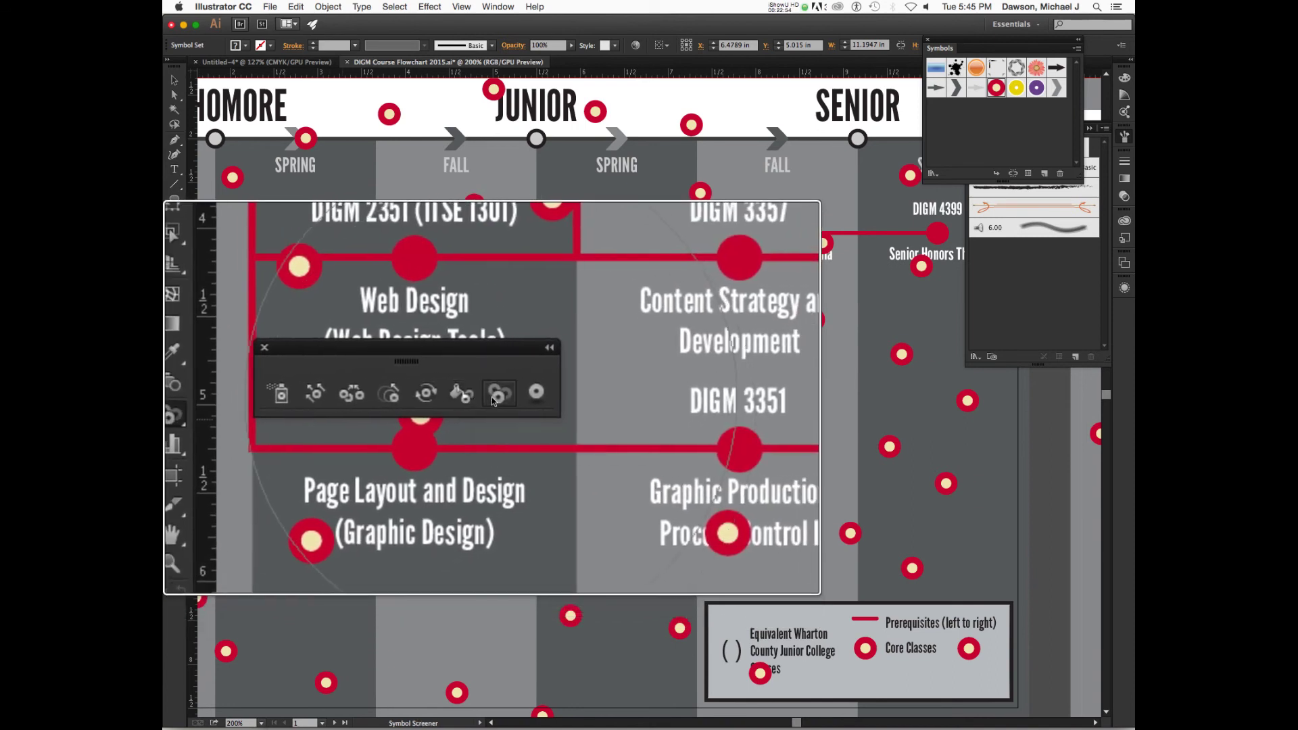
mouse_move(653, 401)
left_mouse_down()
mouse_move(518, 386)
mouse_move(491, 405)
mouse_move(502, 387)
mouse_move(530, 397)
left_mouse_up()
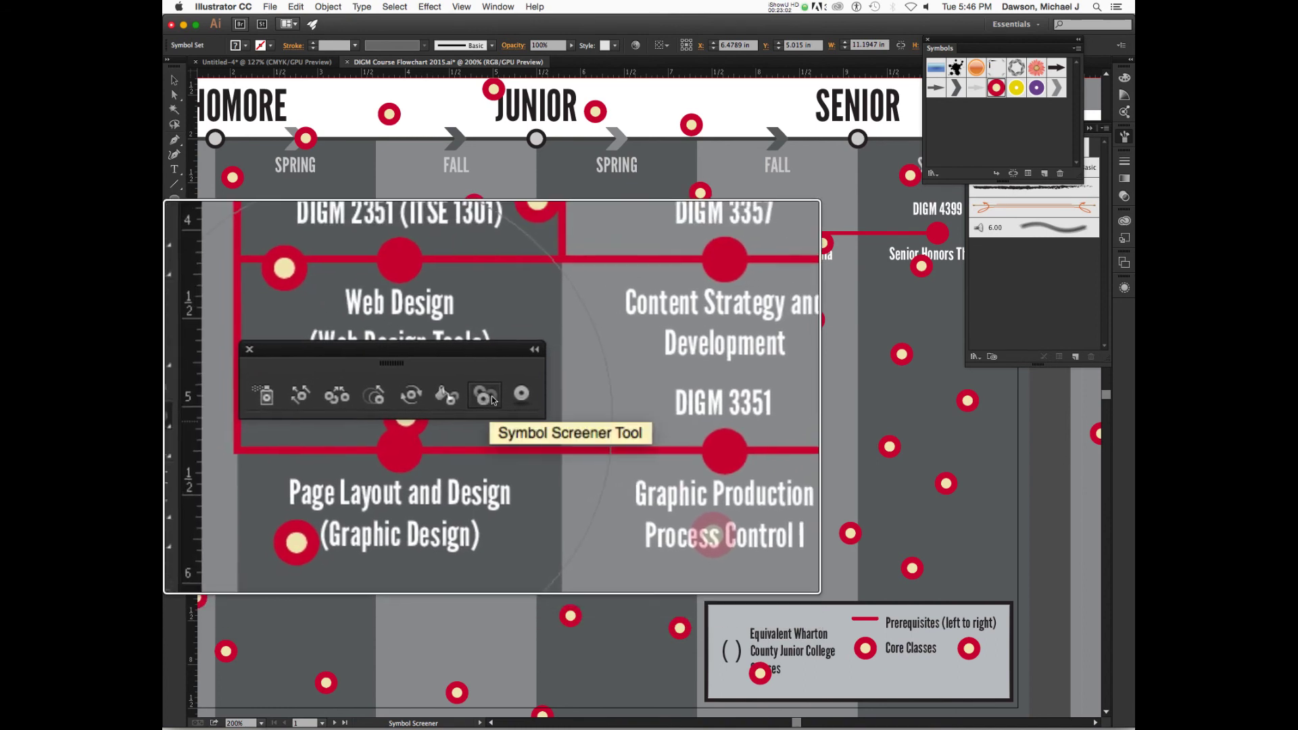
left_click(492, 396)
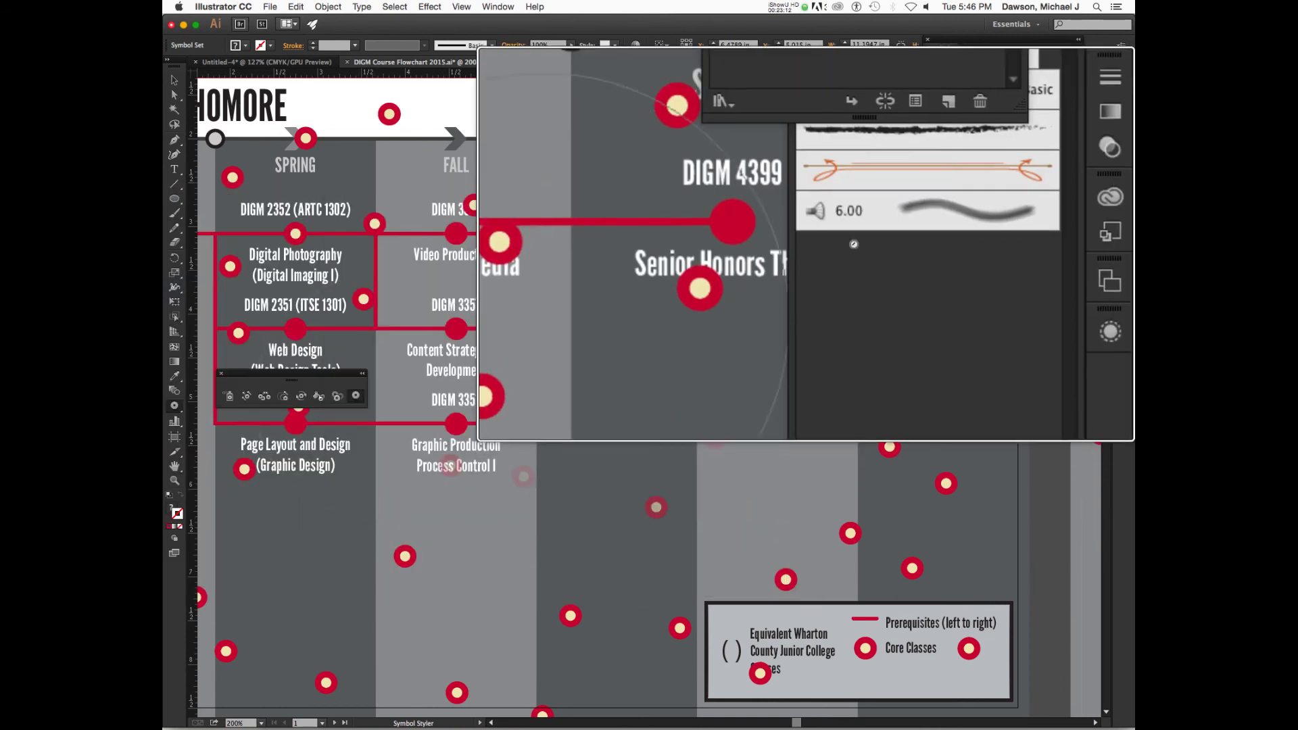
Apply a blue graphic style to the circles around Costing in Digital Media, then select them.
left_click(1116, 263)
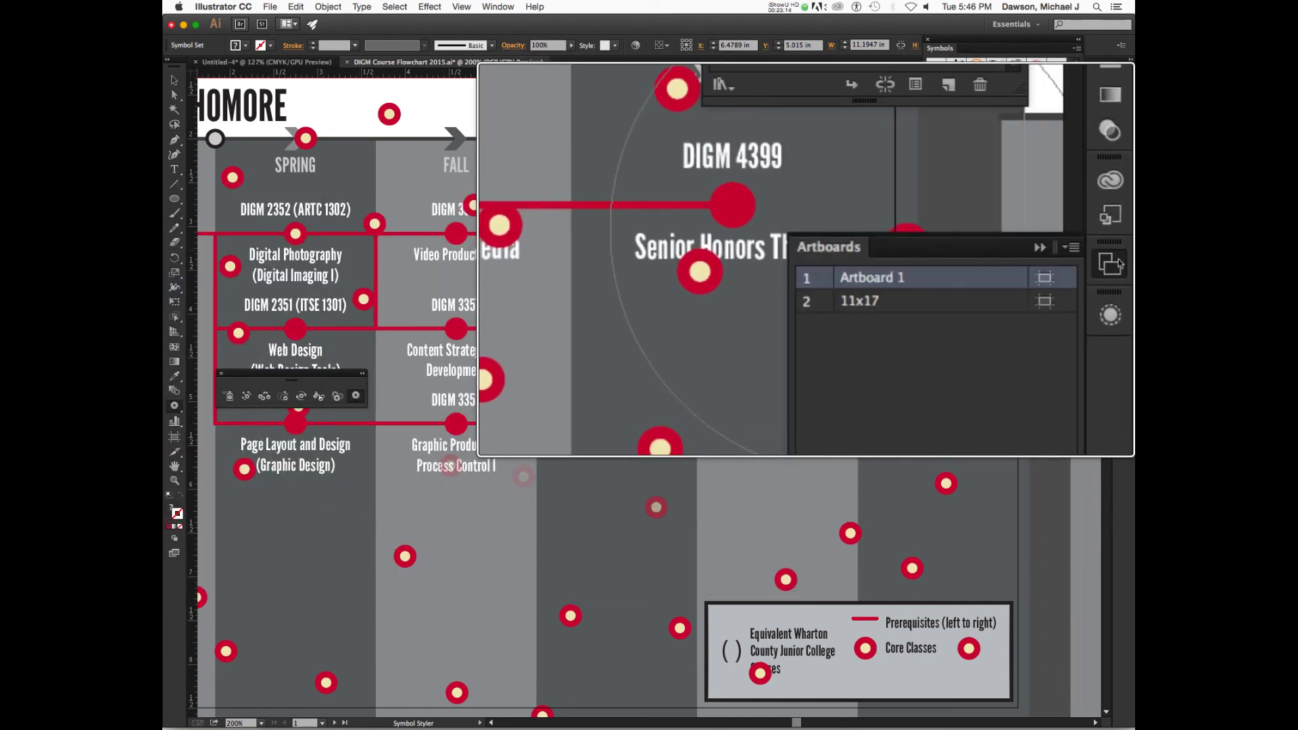
left_click(1115, 241)
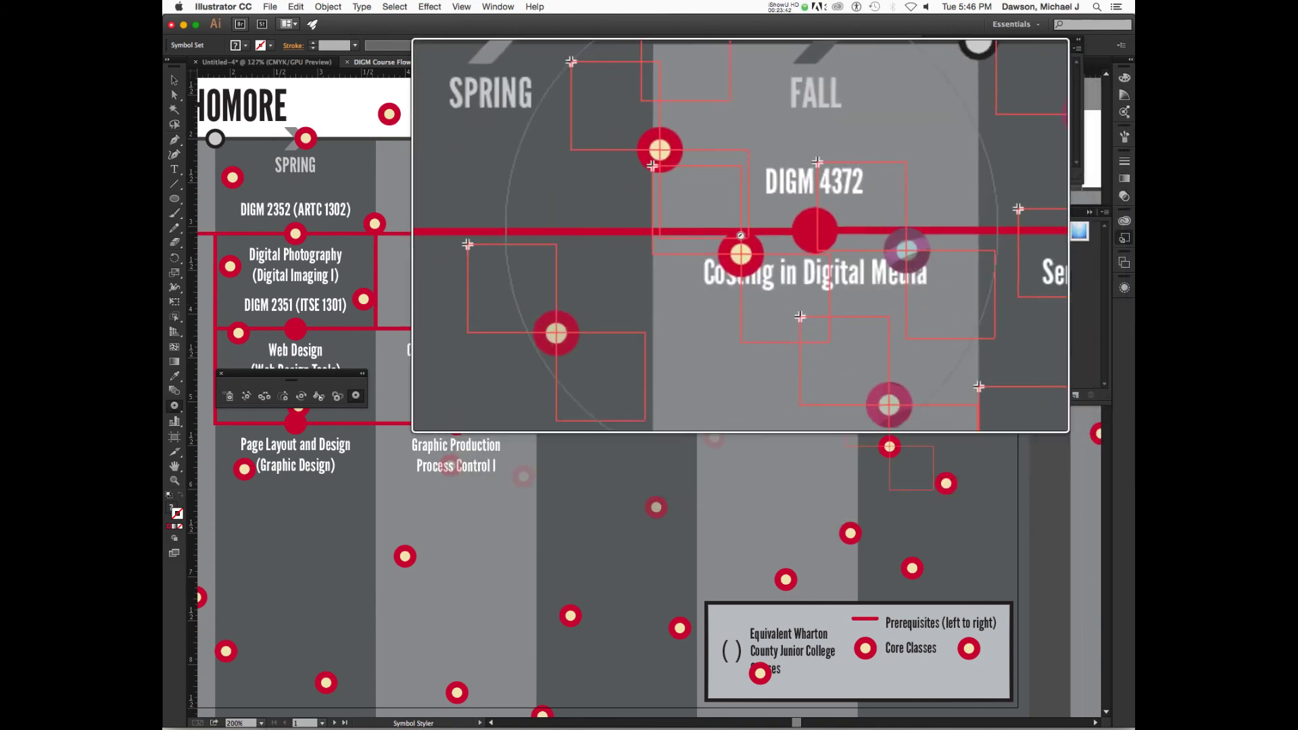
left_click_drag(806, 328, 806, 325)
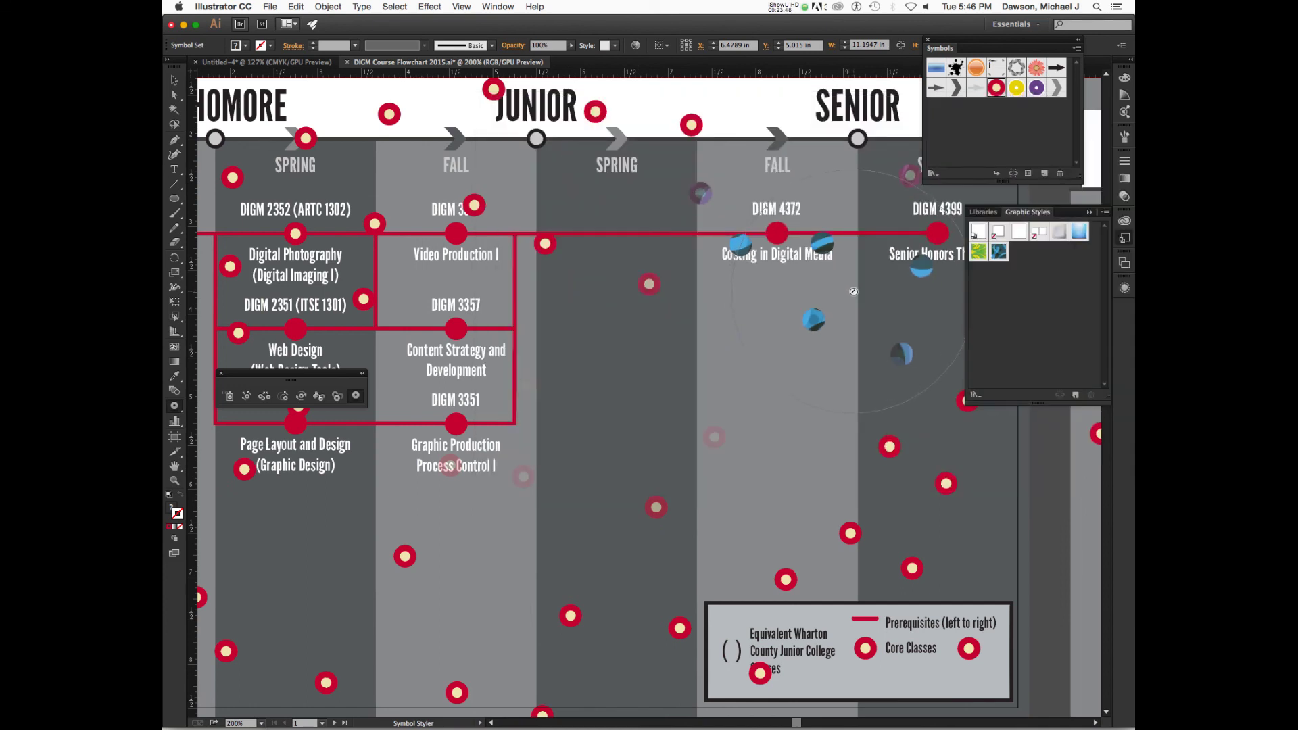
key("v")
left_click(812, 322)
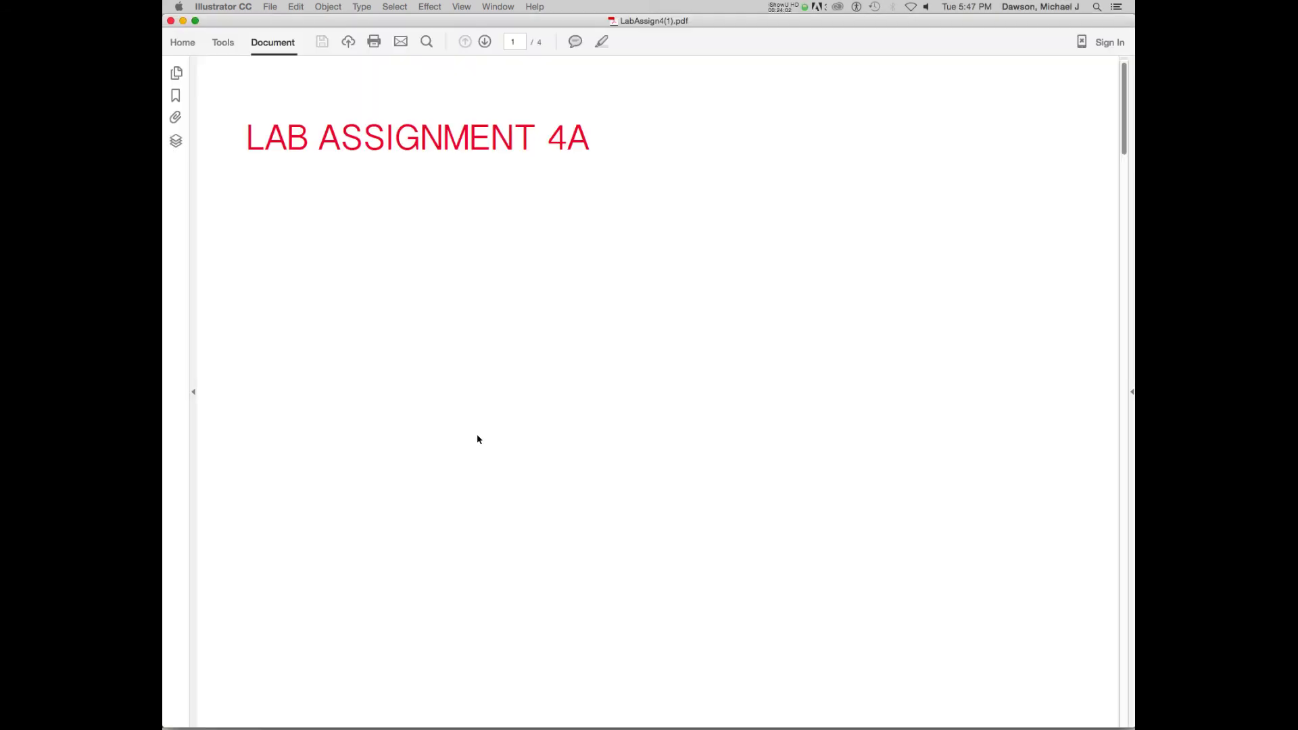
View Lab Assignment 4C's leafy tree example in the LabAssign4 PDF, then minimize Acrobat.
scroll(582, 375, "down", 20)
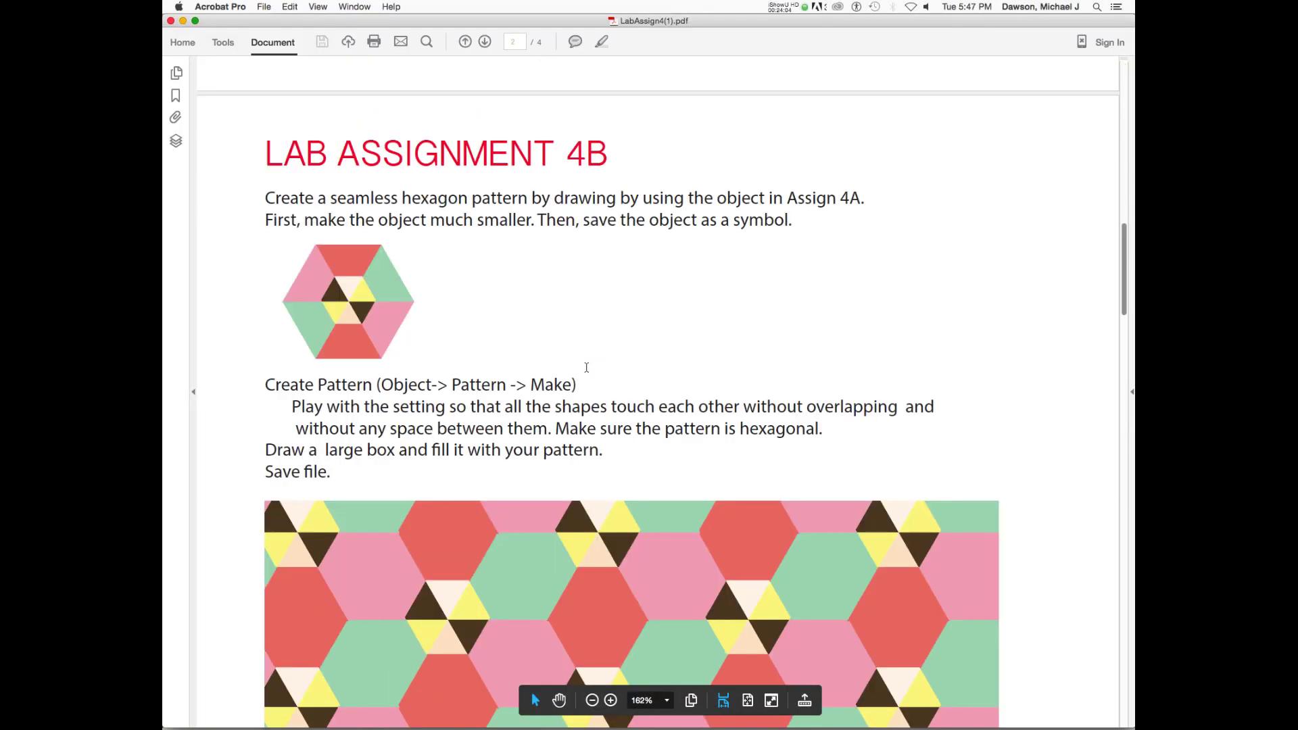
scroll(737, 372, "down", 15)
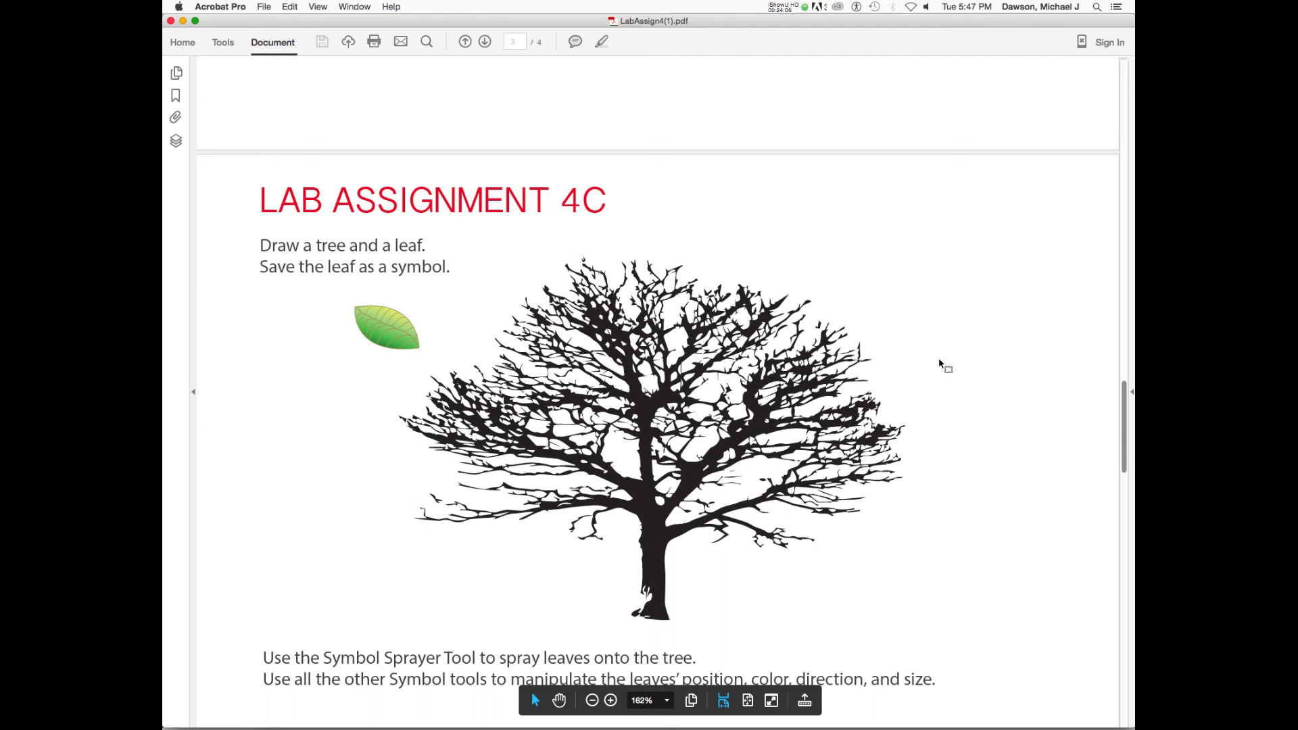
scroll(848, 367, "down", 3)
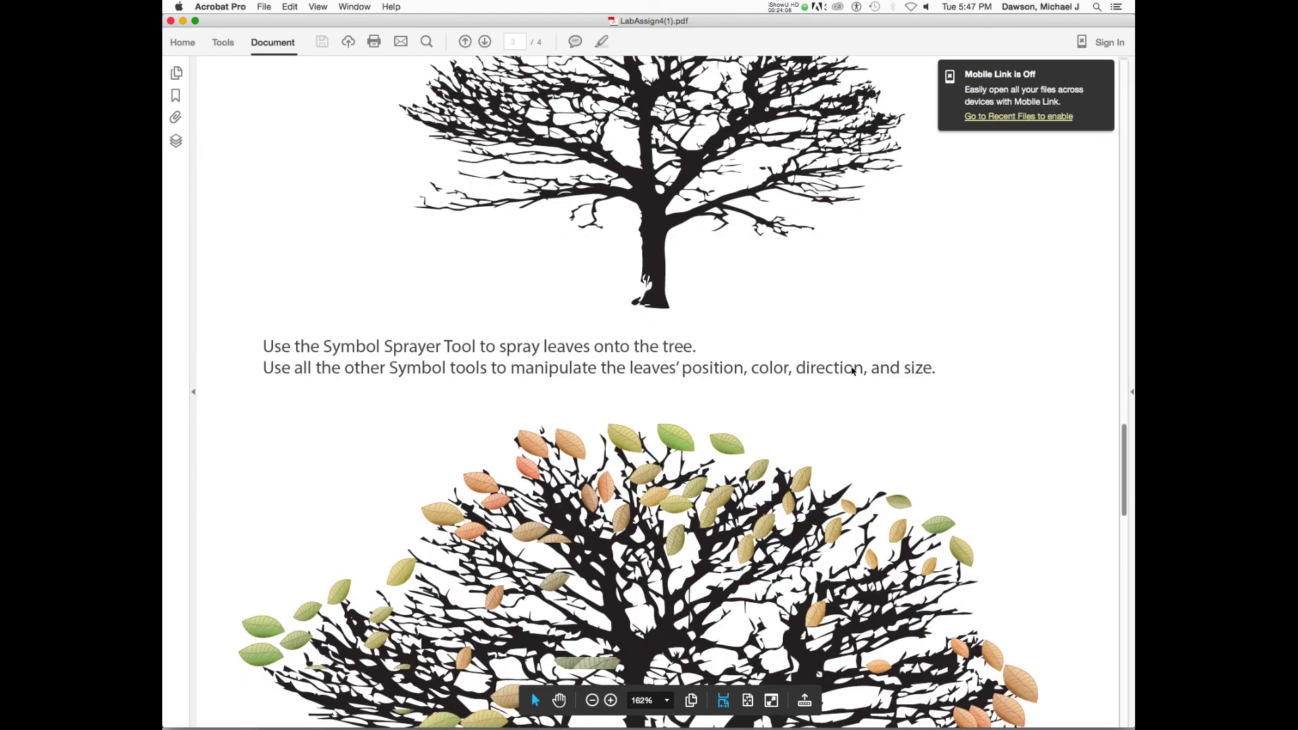
scroll(849, 367, "up", 4)
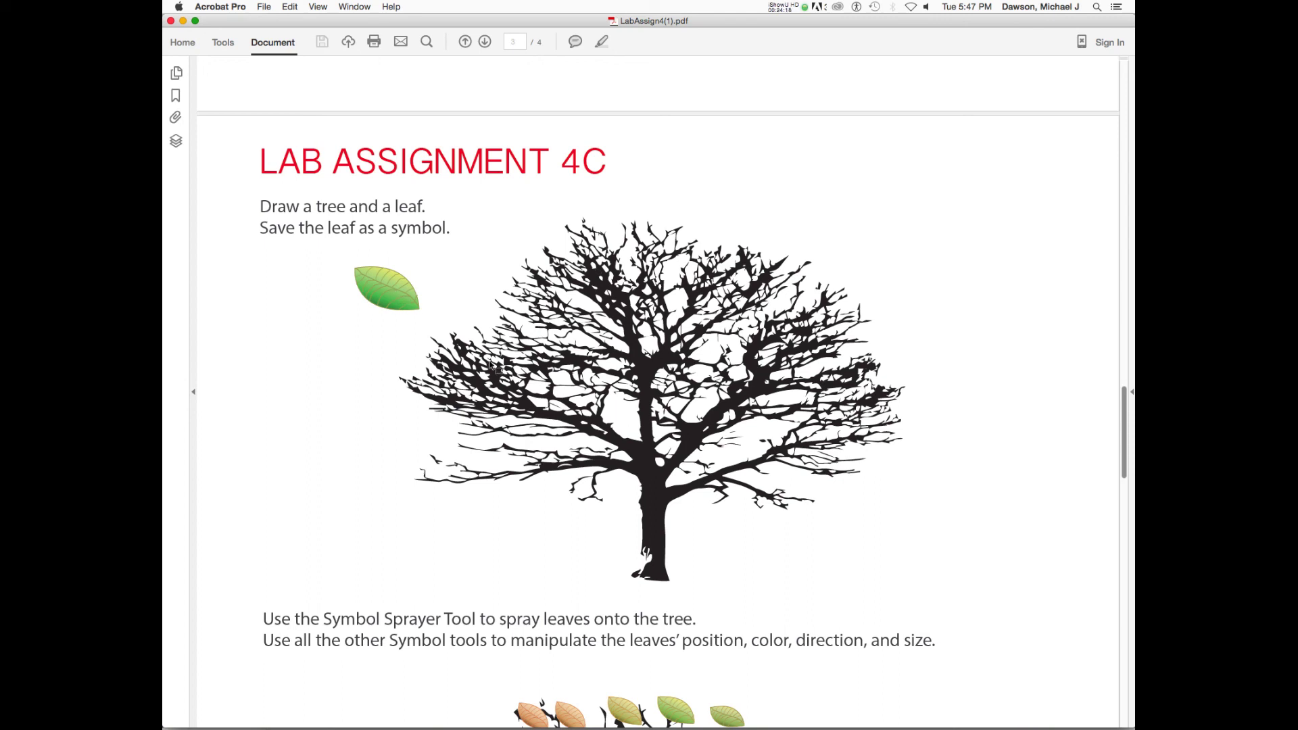
scroll(492, 365, "down", 10)
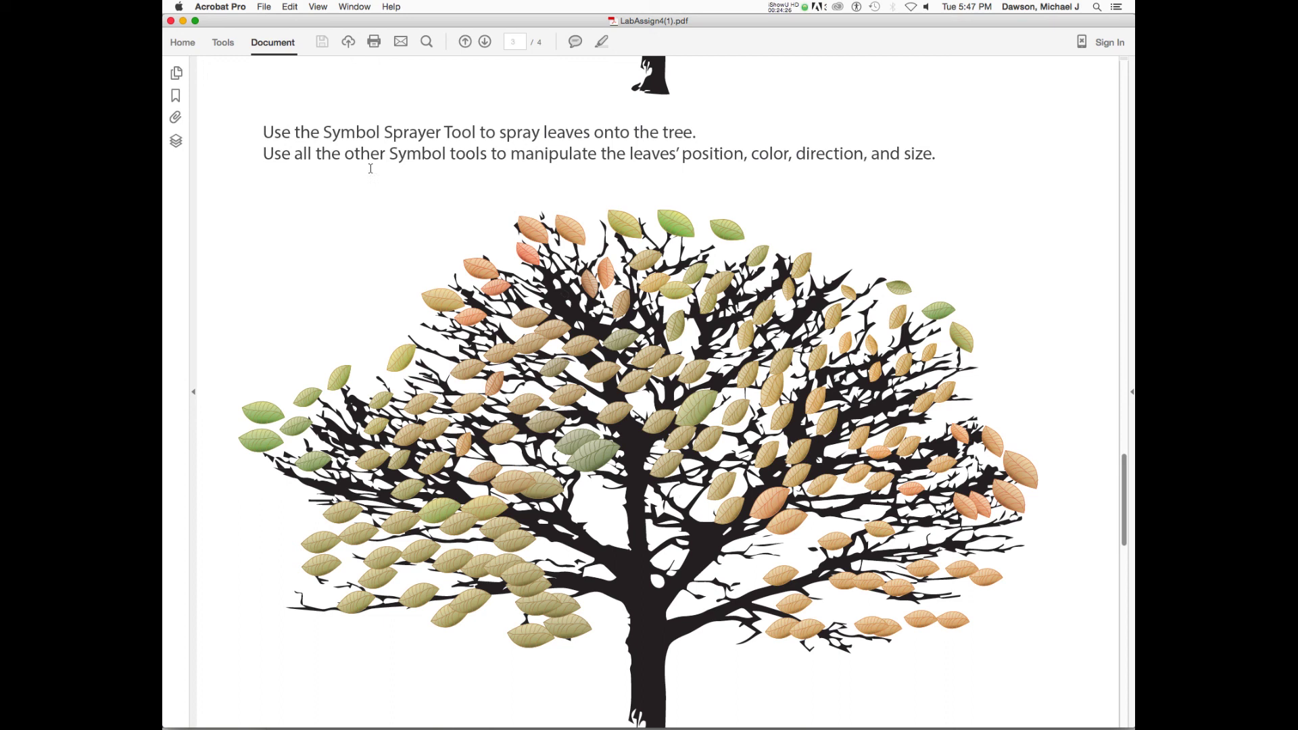
left_click(183, 21)
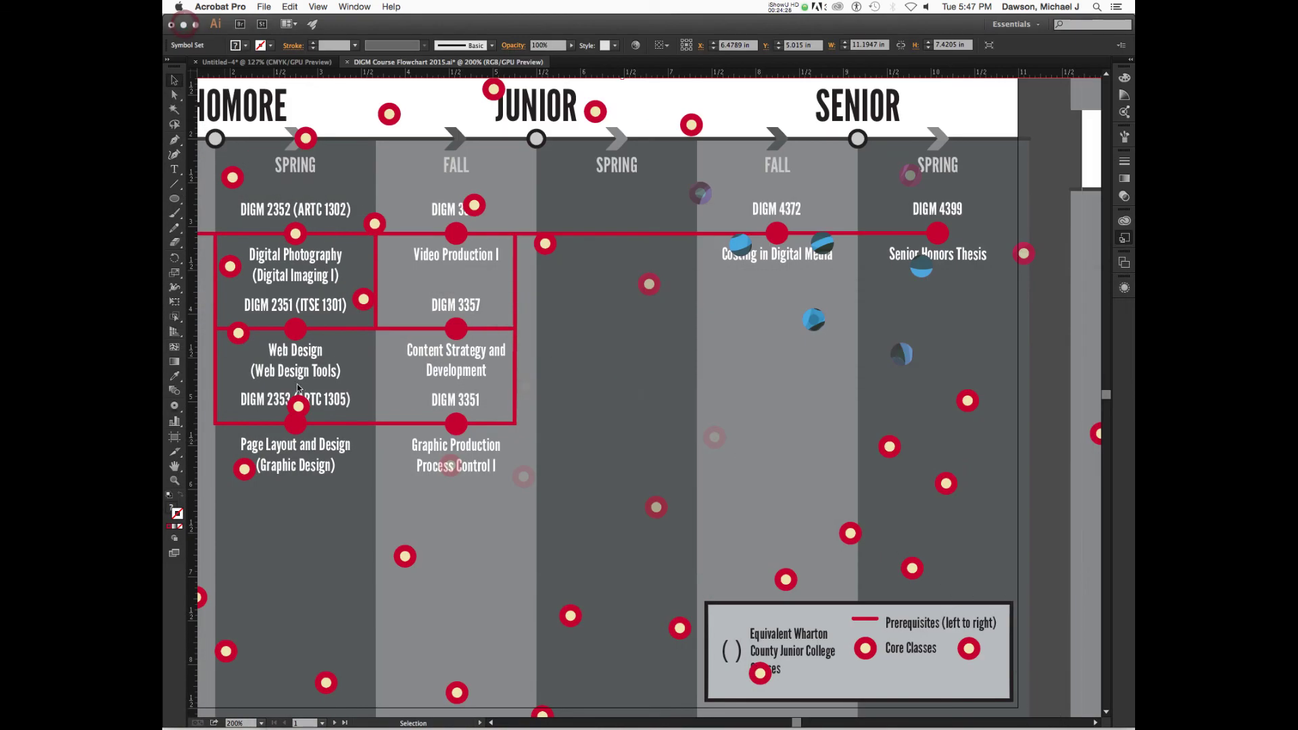
Shift the CoreCircle symbols in the middle of the flowchart into new positions.
left_click(173, 409)
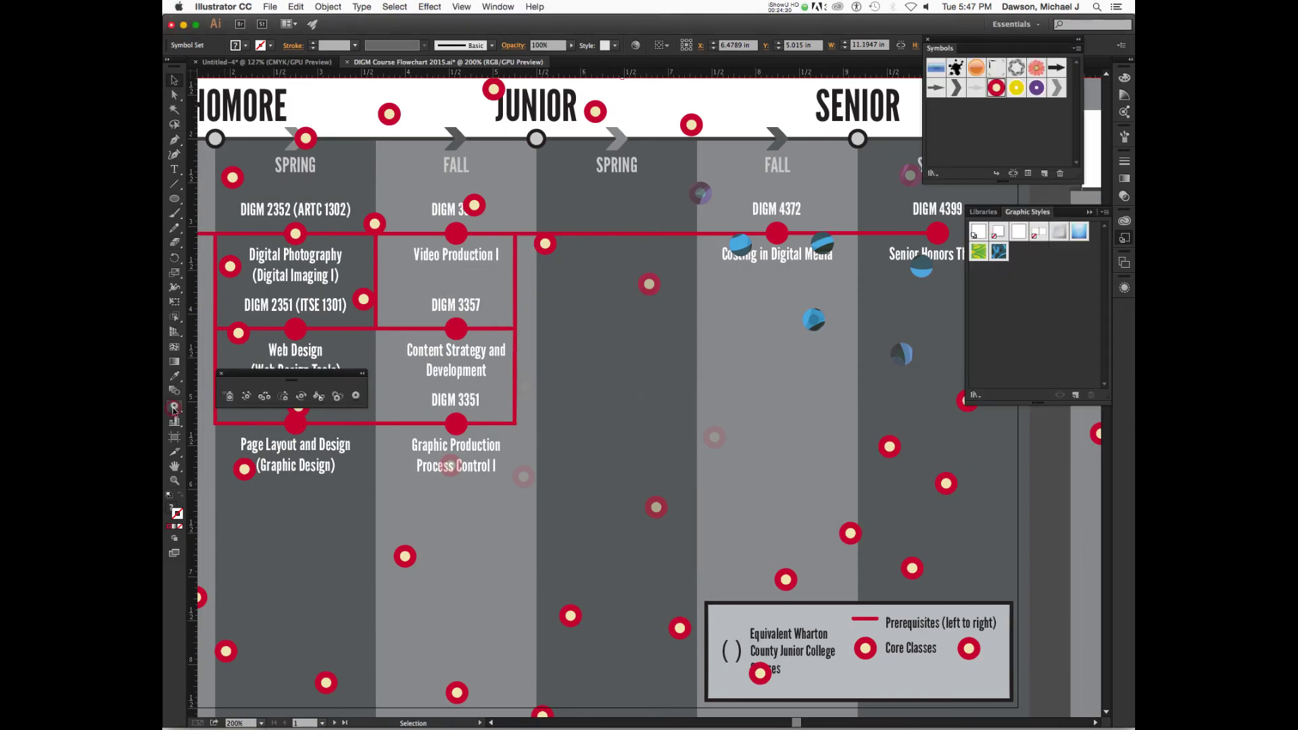
left_click(246, 396)
mouse_move(399, 189)
left_mouse_down()
mouse_move(419, 186)
mouse_move(595, 325)
mouse_move(778, 419)
mouse_move(845, 473)
mouse_move(778, 537)
mouse_move(676, 514)
mouse_move(642, 541)
mouse_move(608, 487)
mouse_move(649, 397)
mouse_move(625, 392)
mouse_move(643, 395)
left_mouse_up()
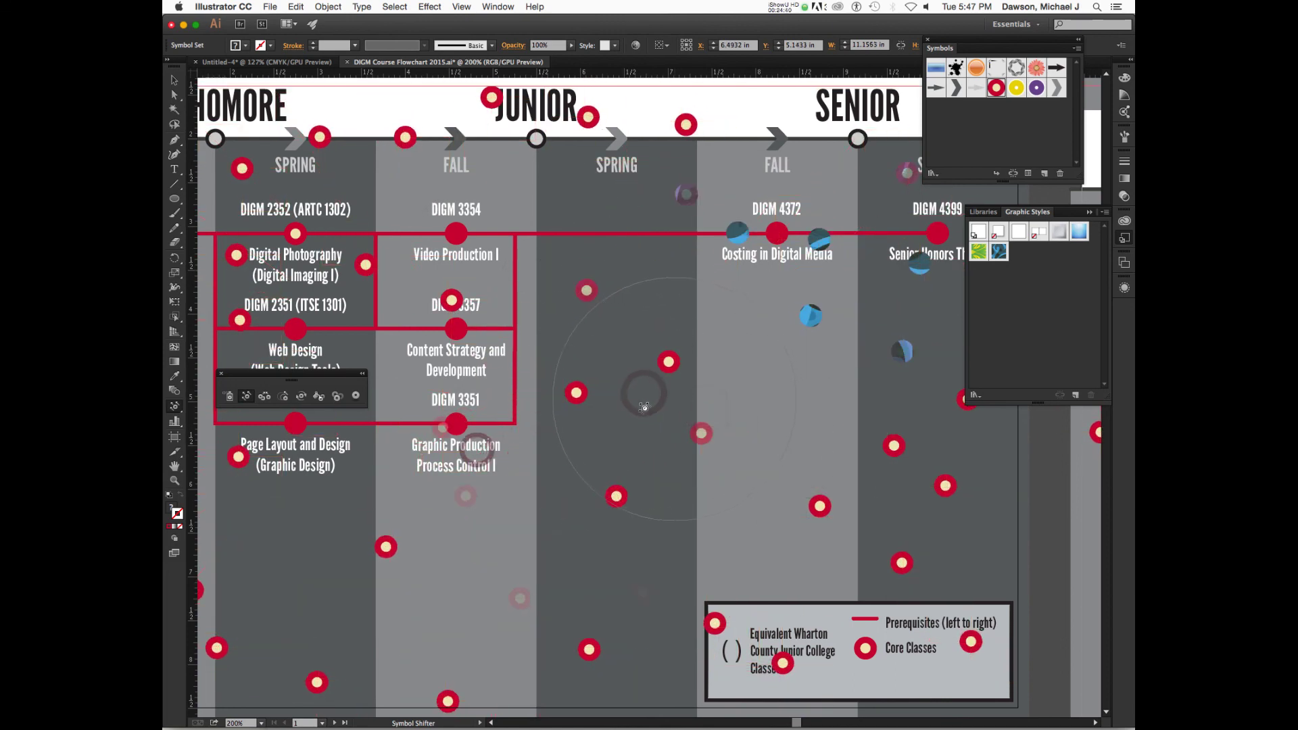
Dismiss the Symbolism Tools options unchanged, reposition the tear-off tool panel, and hide all panels.
double_click(230, 396)
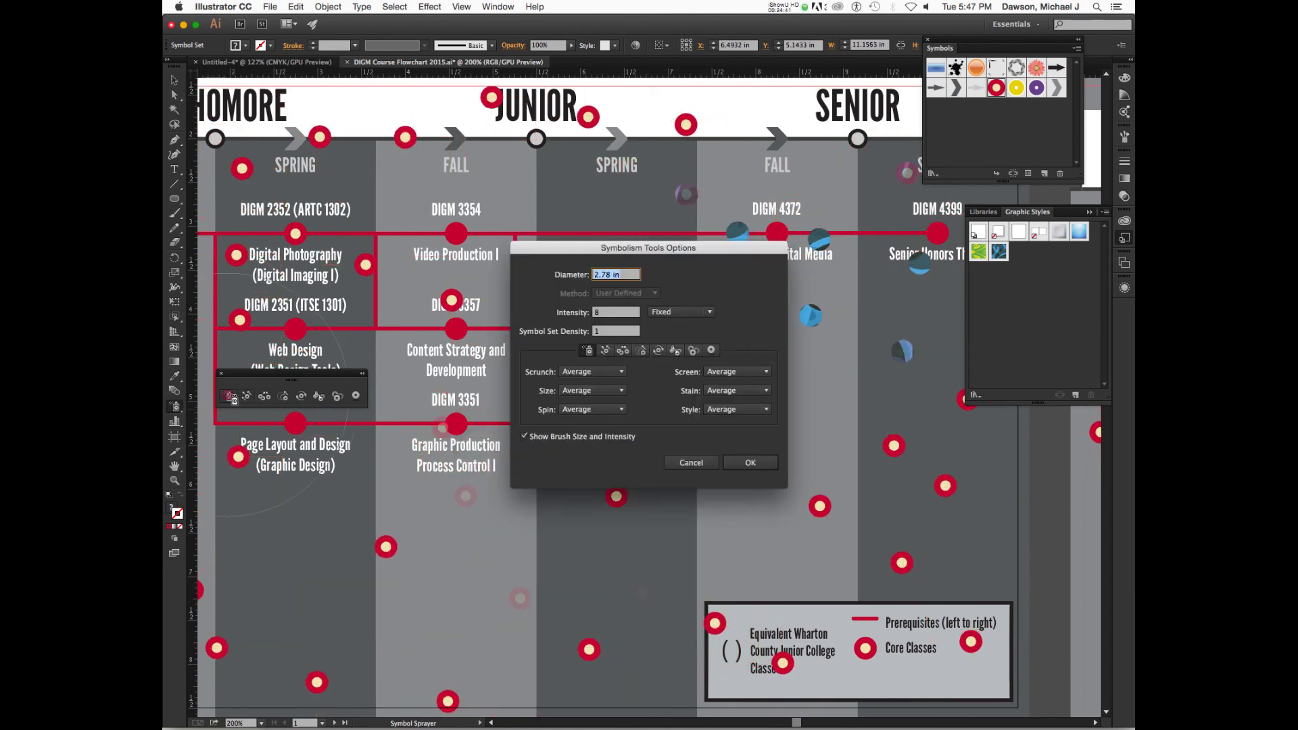
left_click(691, 463)
left_click_drag(331, 374, 342, 343)
key("shift+Tab")
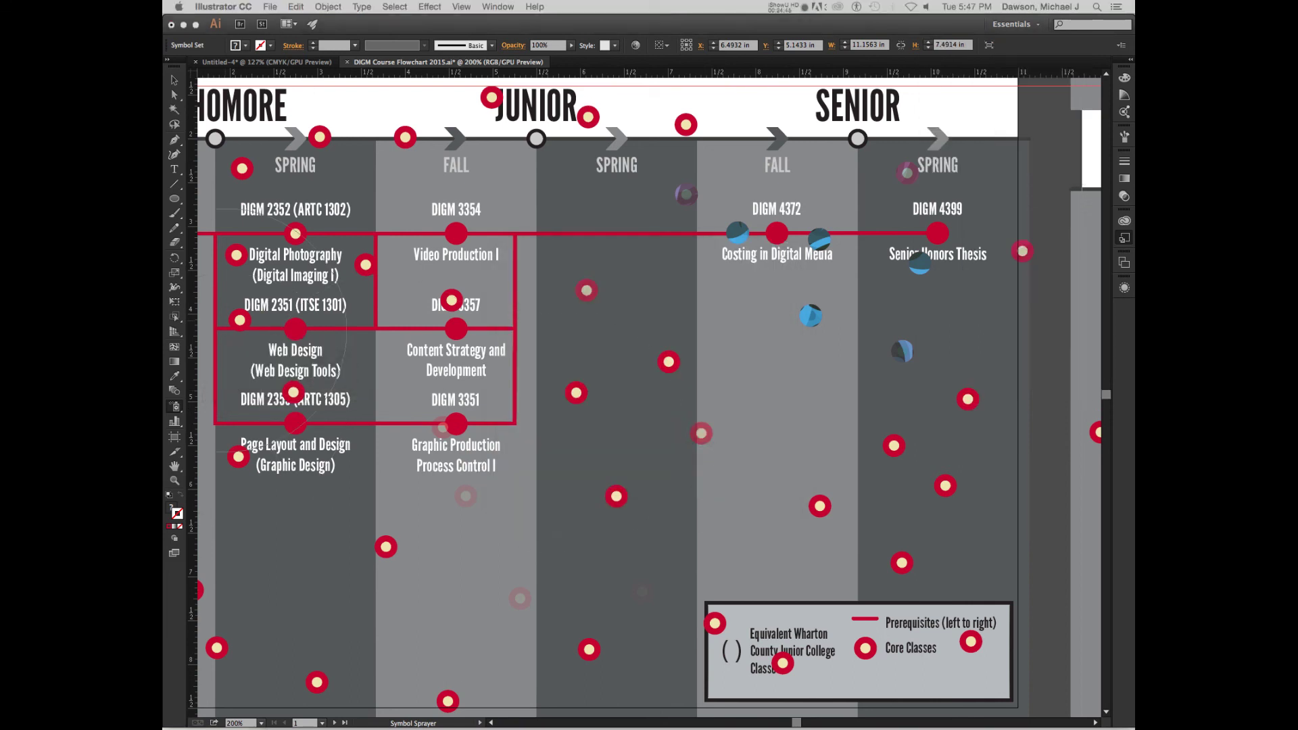